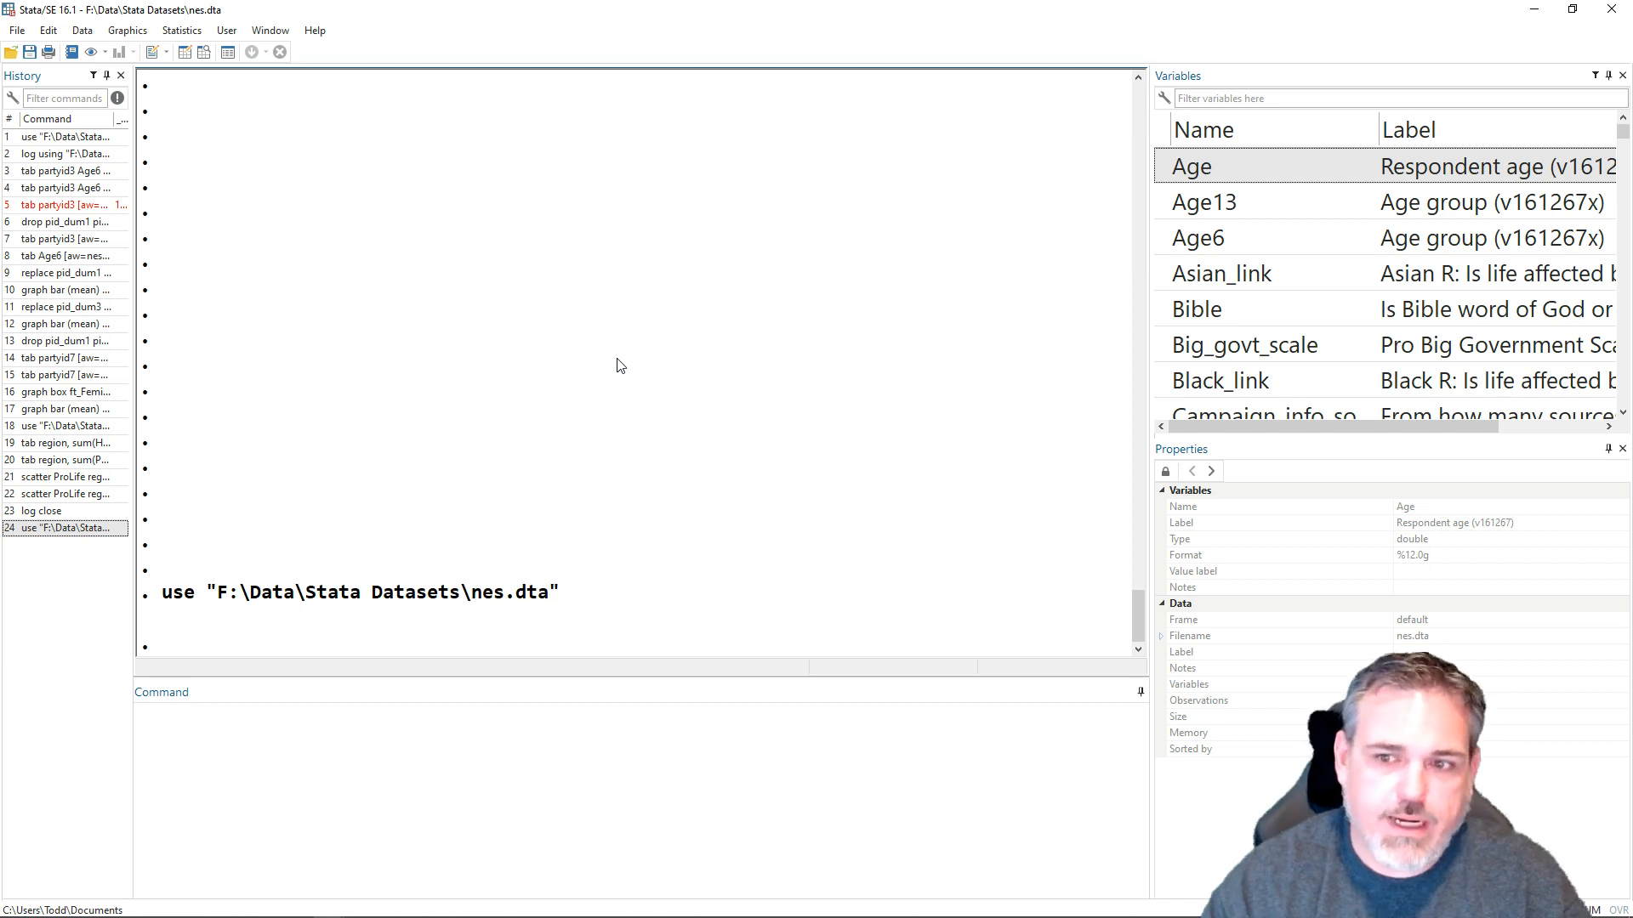
- Write a tab command cross-tabulating partyid3 by Age6 with the analytic weight [aw=nesw]
{"action": "left_click", "coordinate": [307, 746]}
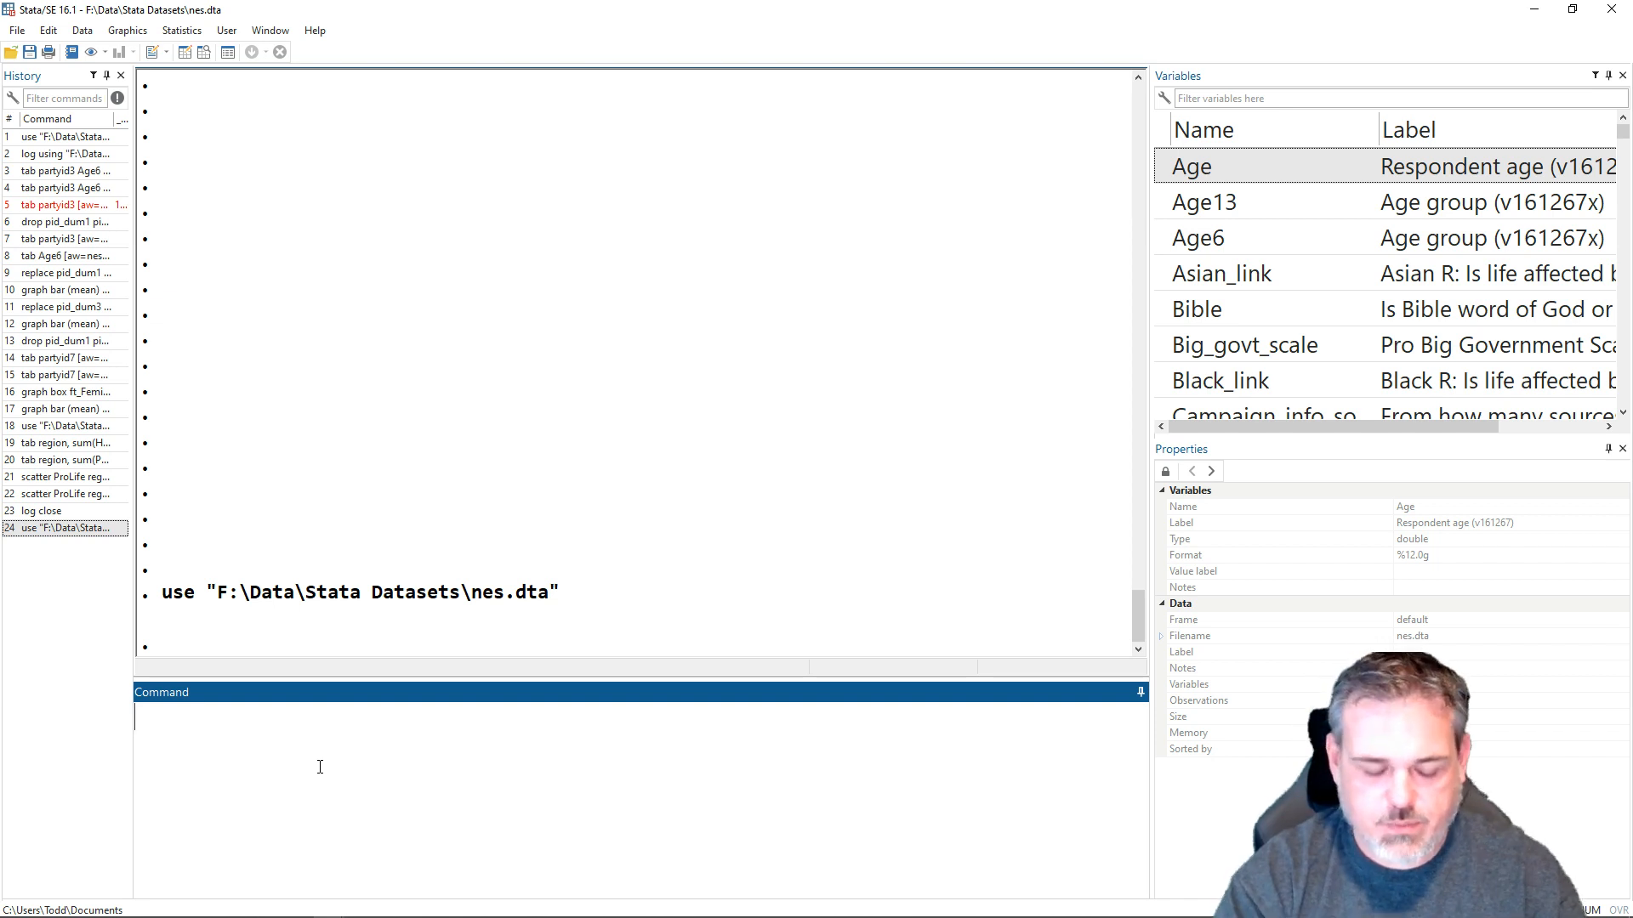
{"action": "type", "text": "tab "}
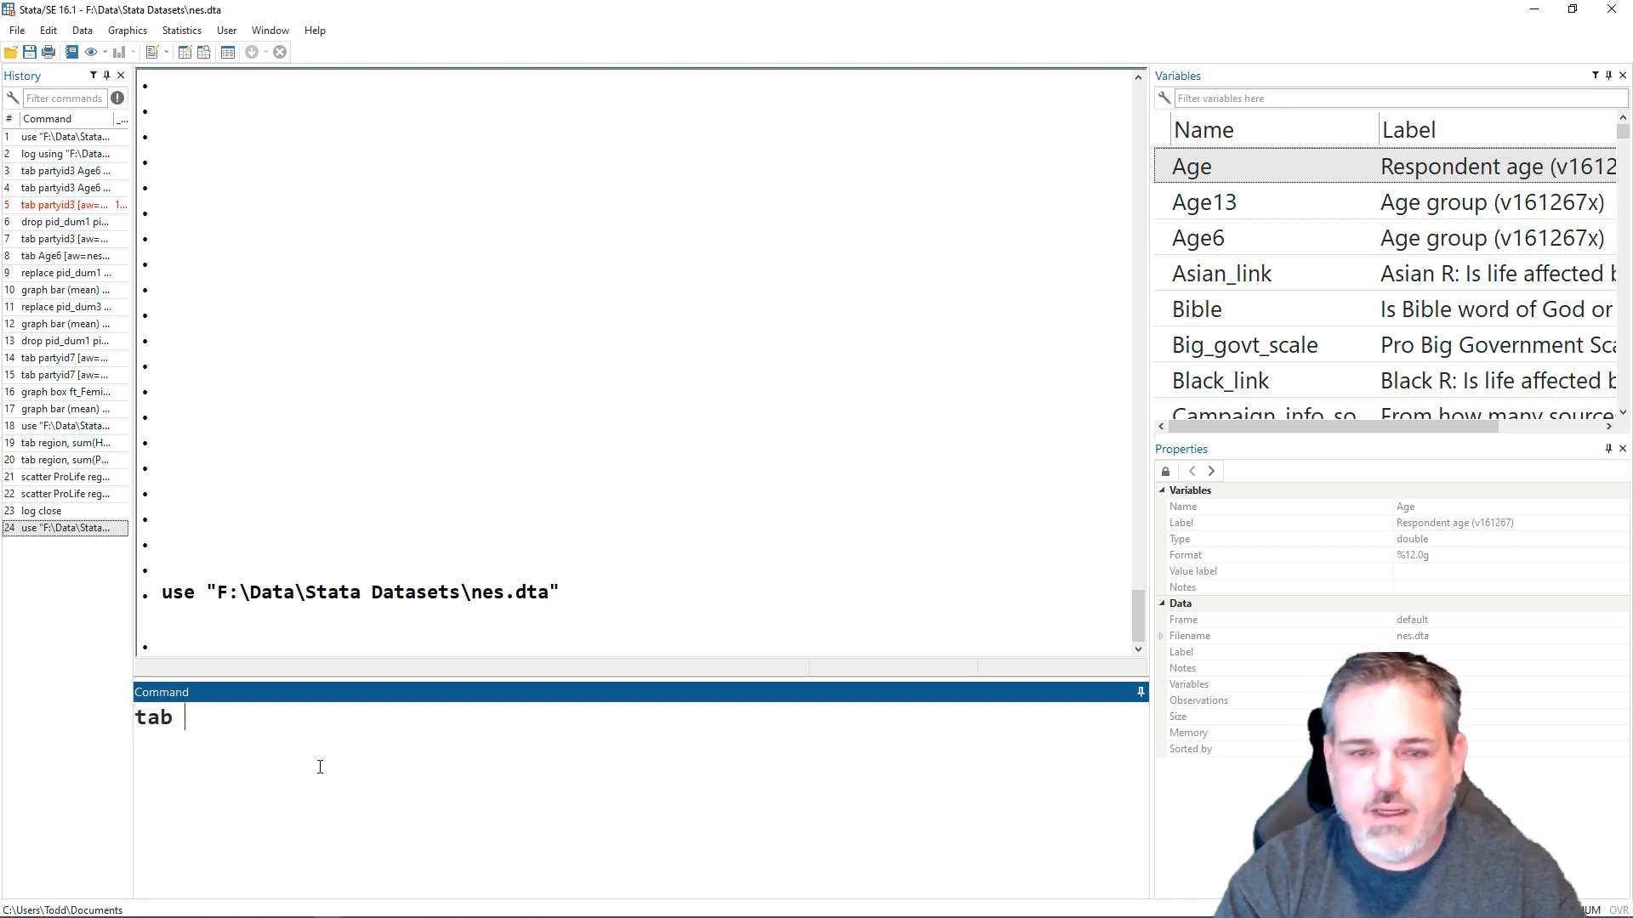
{"action": "type", "text": "party"}
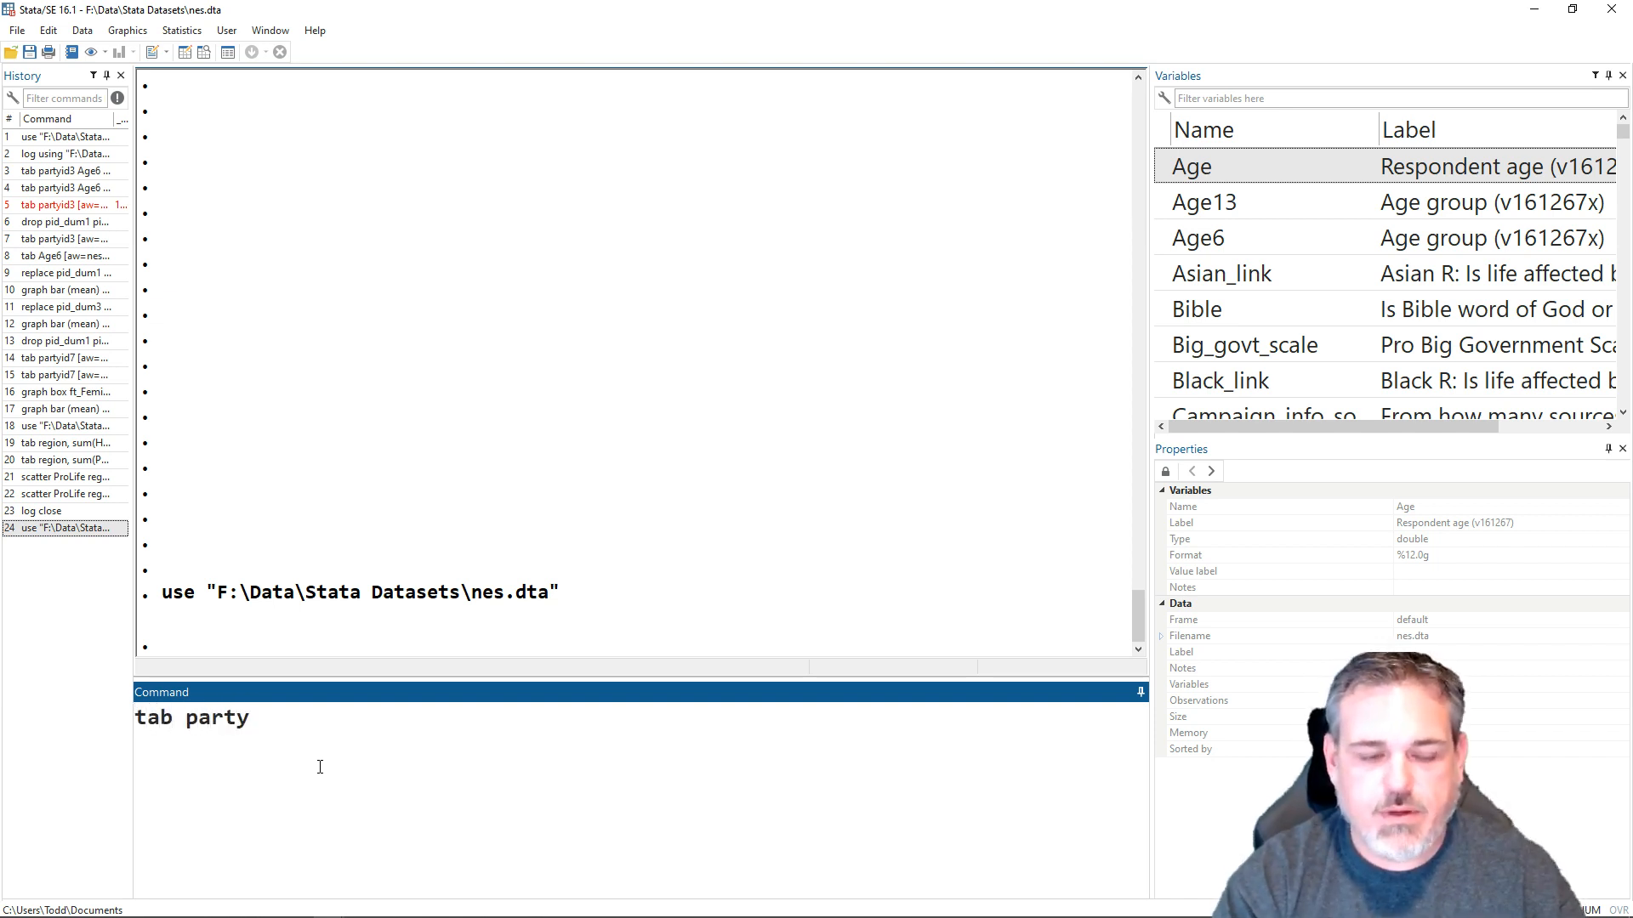
{"action": "type", "text": "id3"}
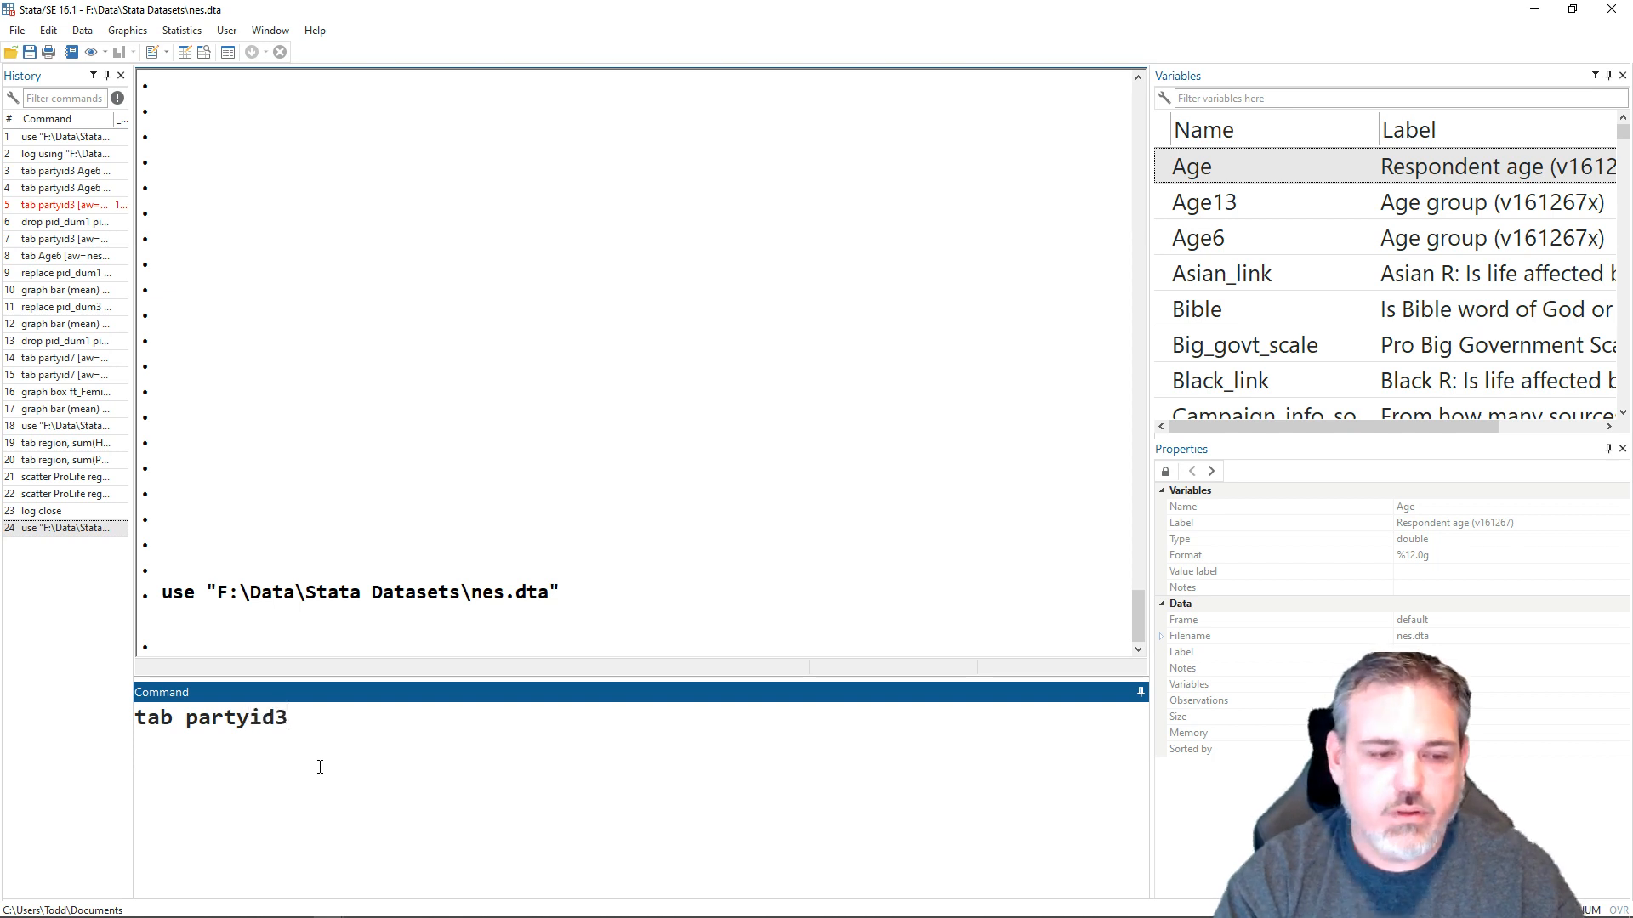
{"action": "type", "text": " A"}
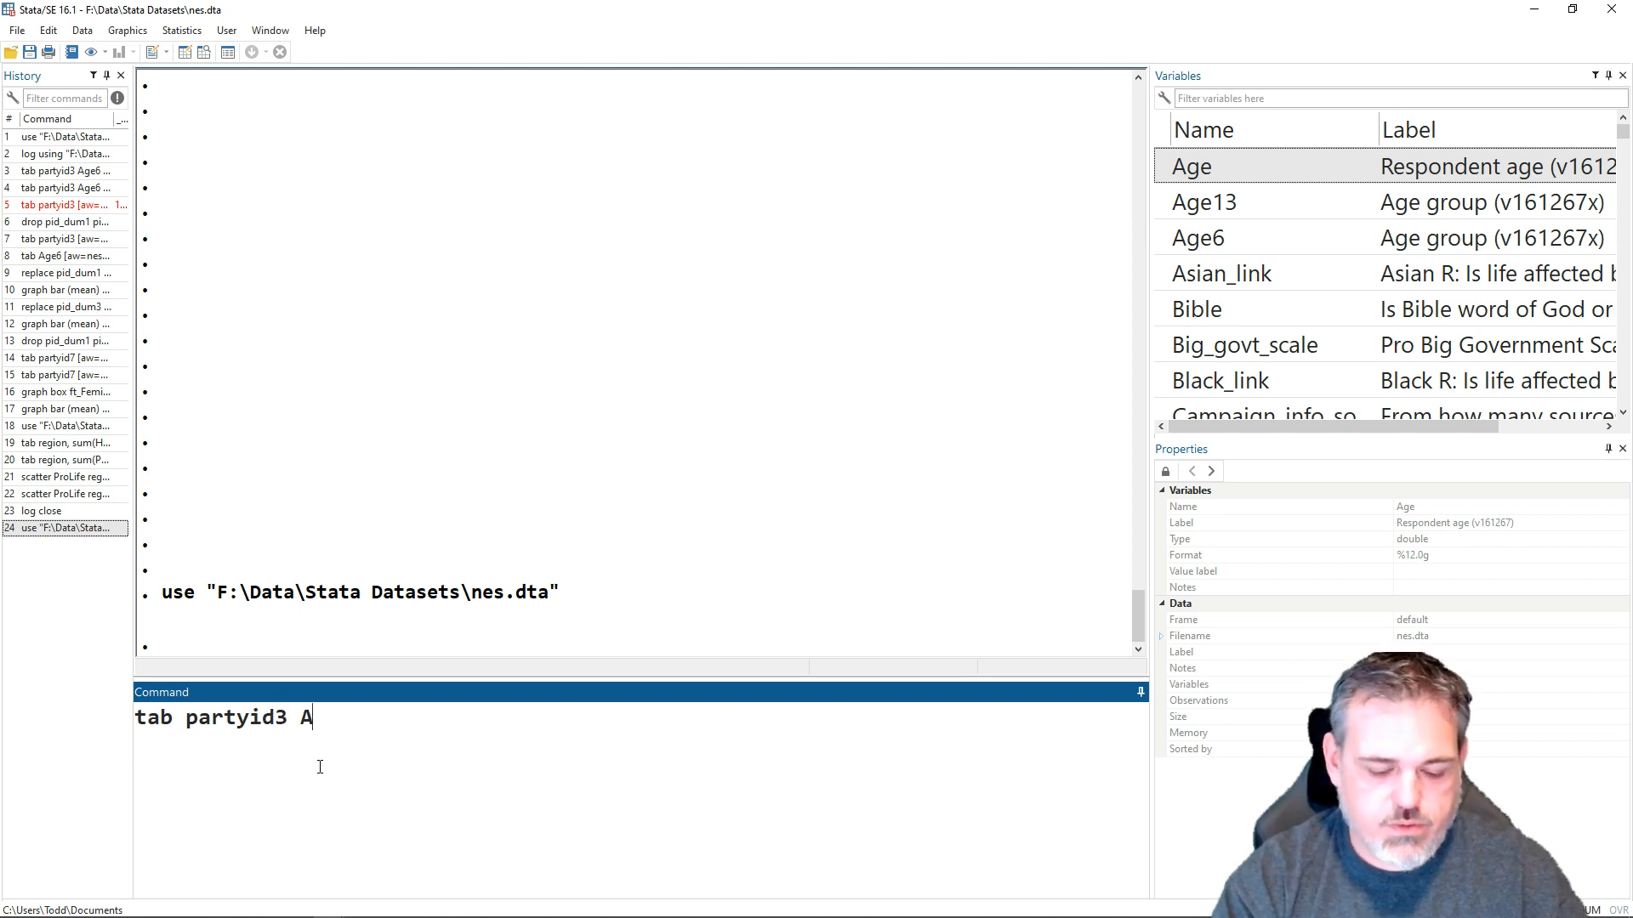
{"action": "type", "text": "ge6"}
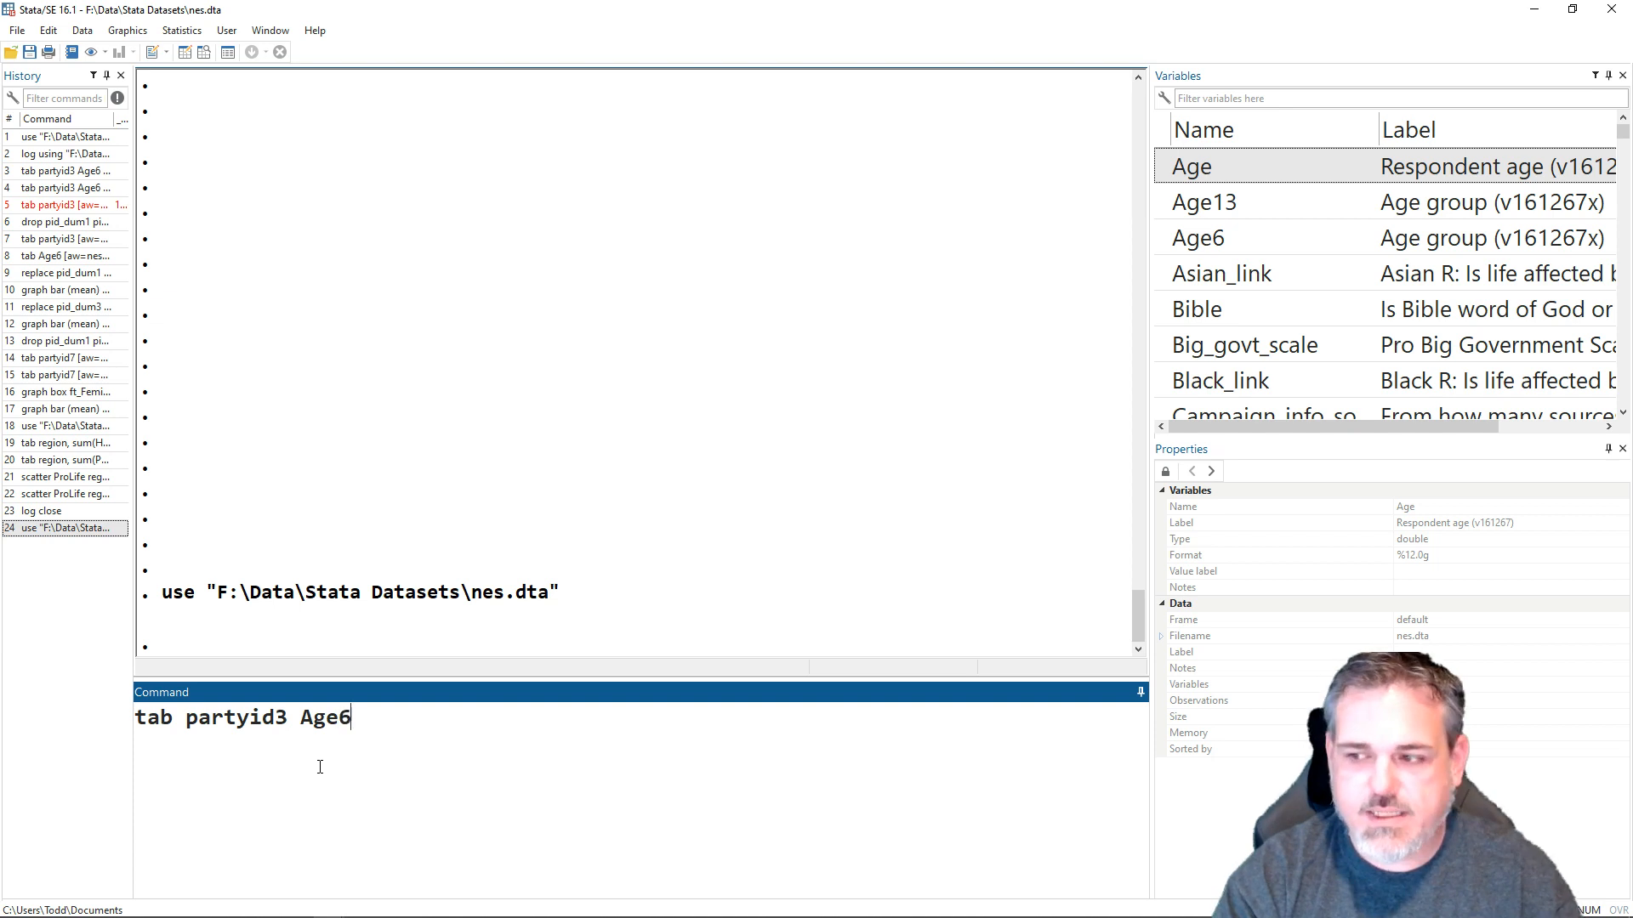
{"action": "type", "text": " ["}
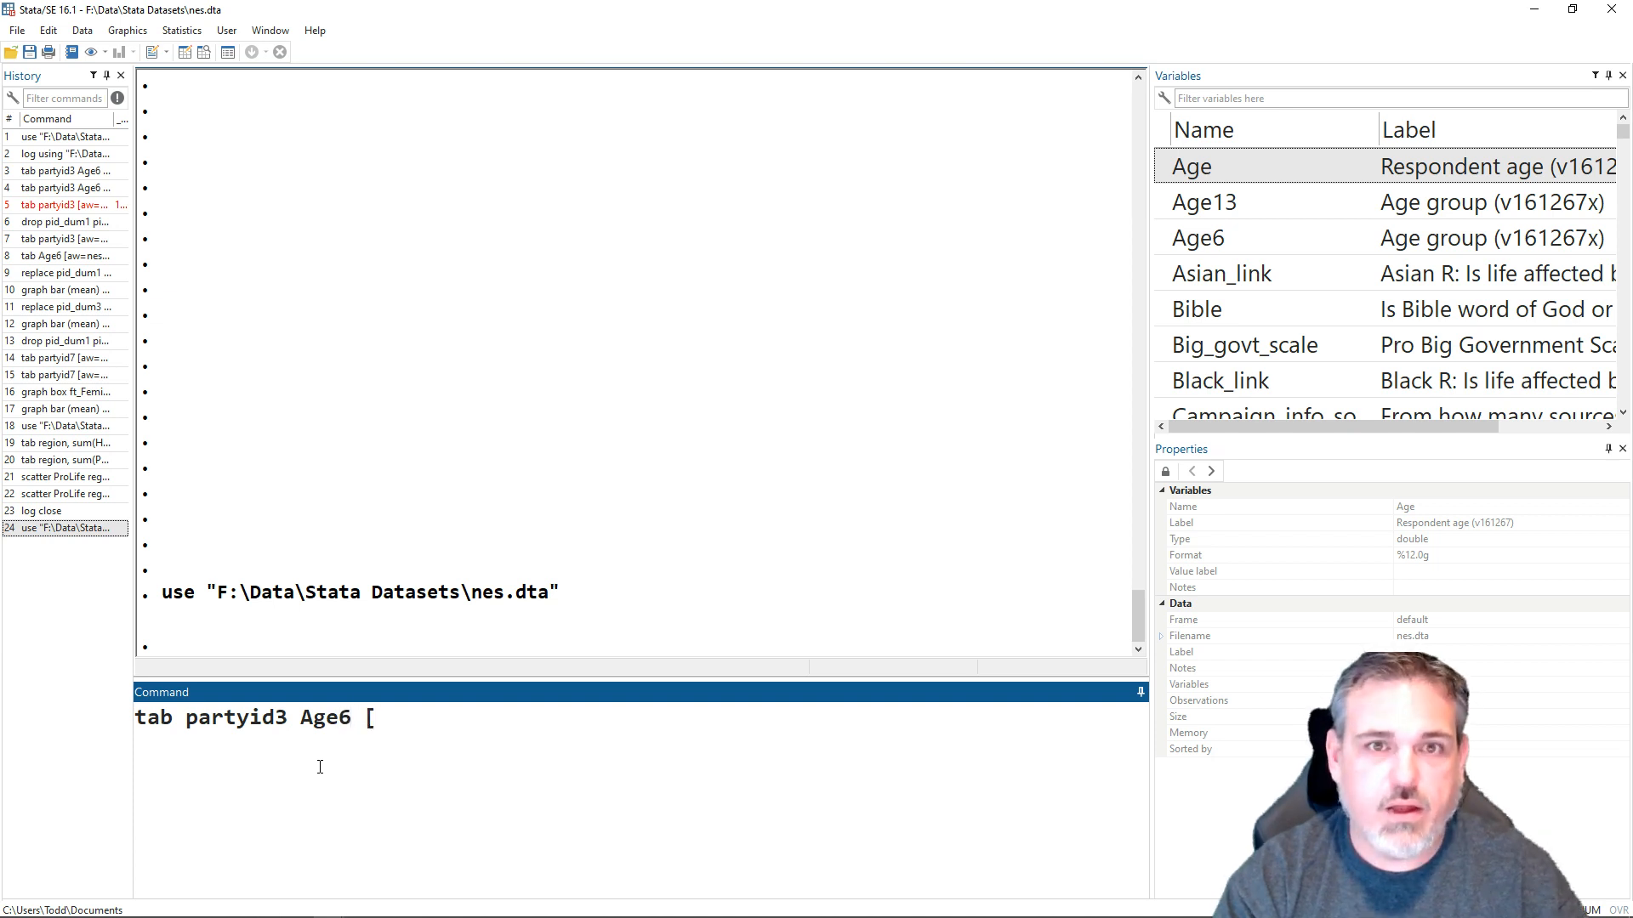
{"action": "type", "text": "aq"}
{"action": "key", "text": "BackSpace"}
{"action": "type", "text": "w=nesq"}
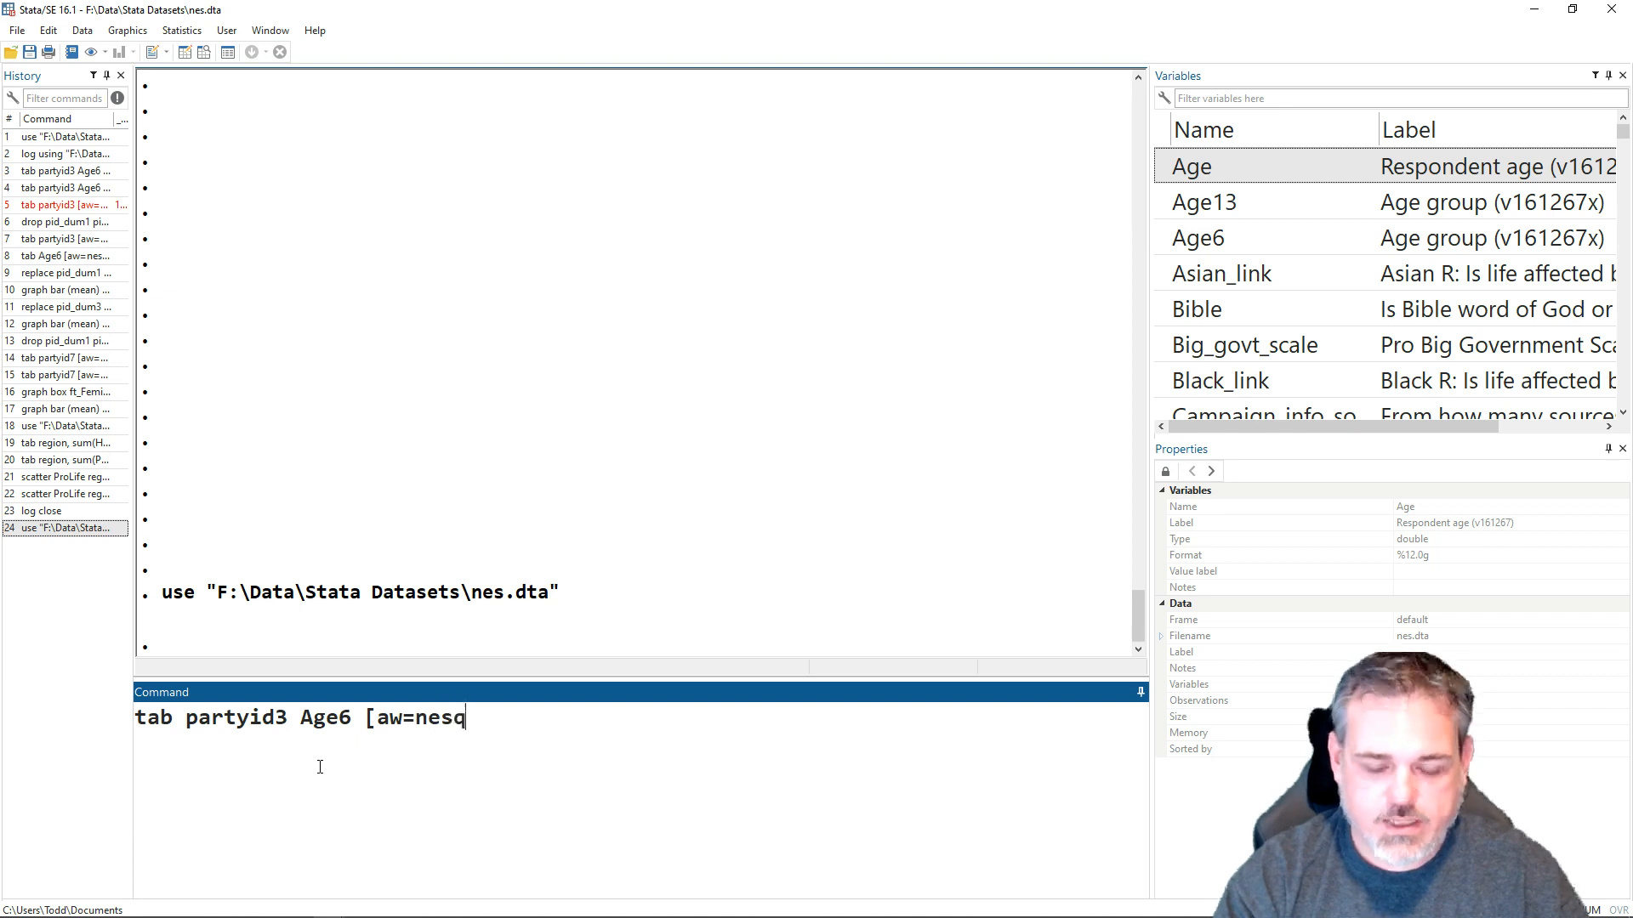
{"action": "key", "text": "BackSpace"}
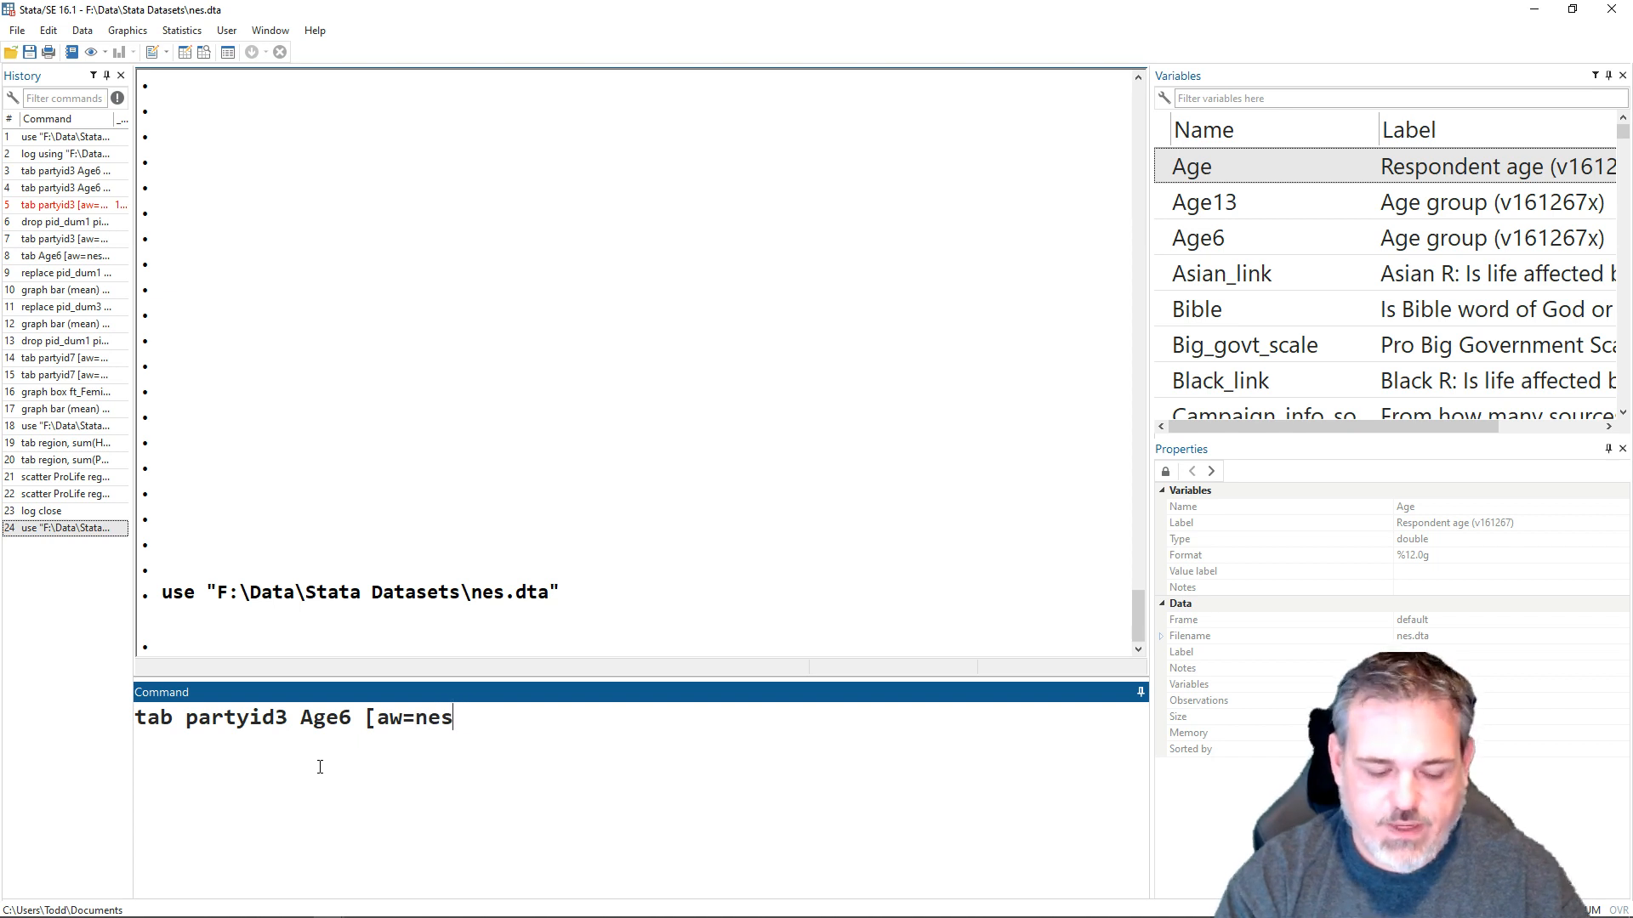
{"action": "type", "text": "w]"}
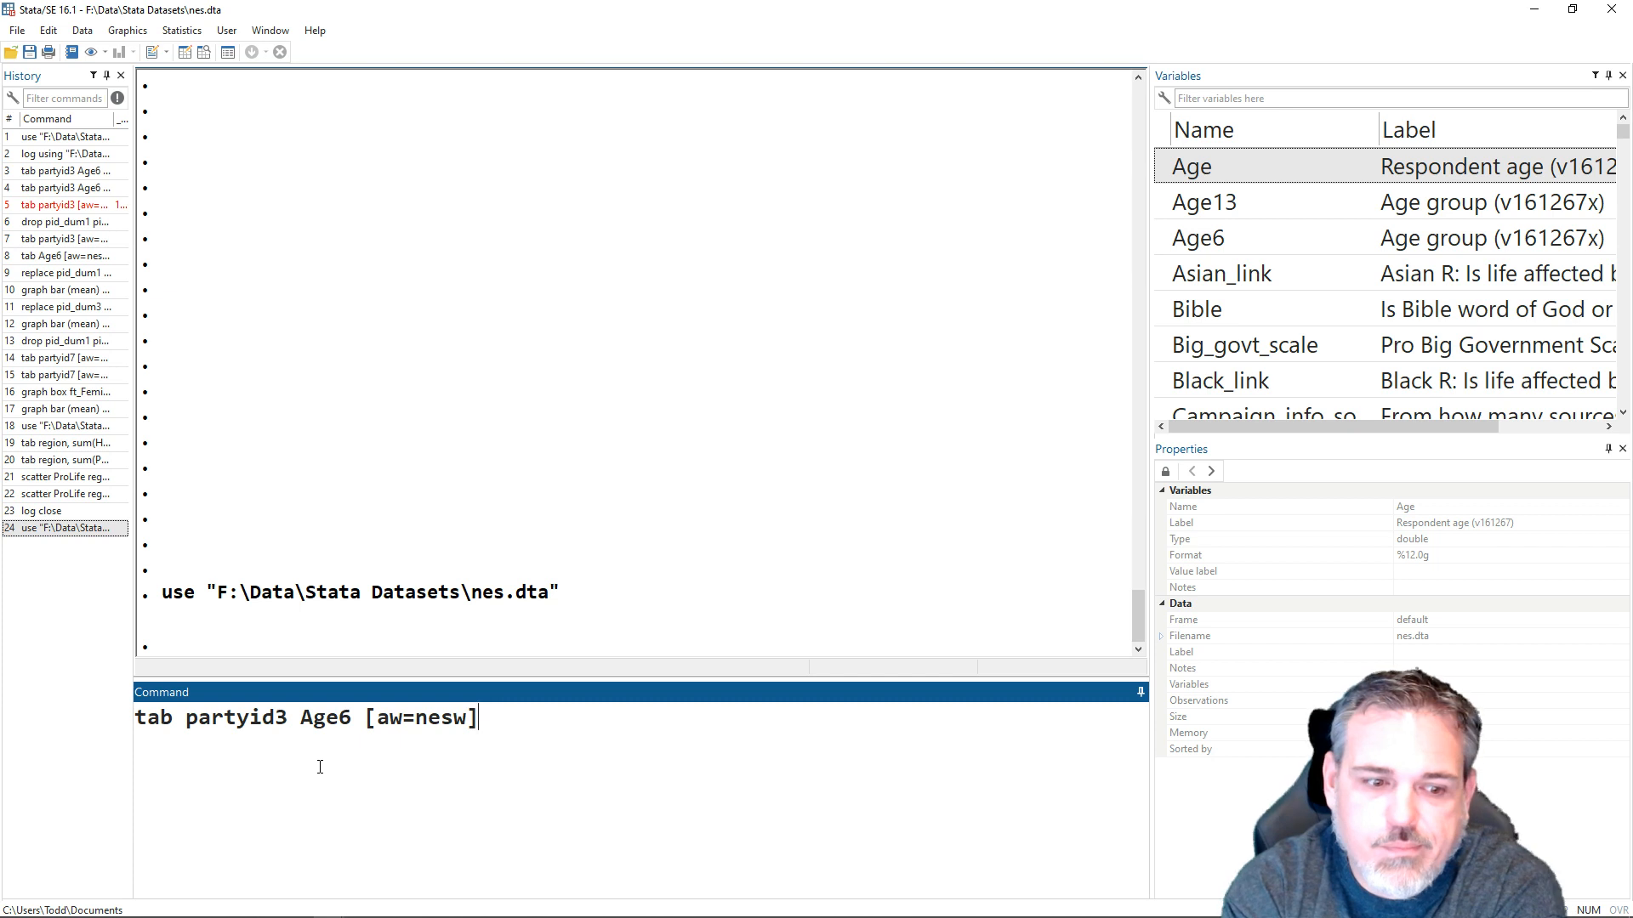
- Add the col option for column percentages to the weighted partyid3 by Age6 crosstab and run it
{"action": "type", "text": ", "}
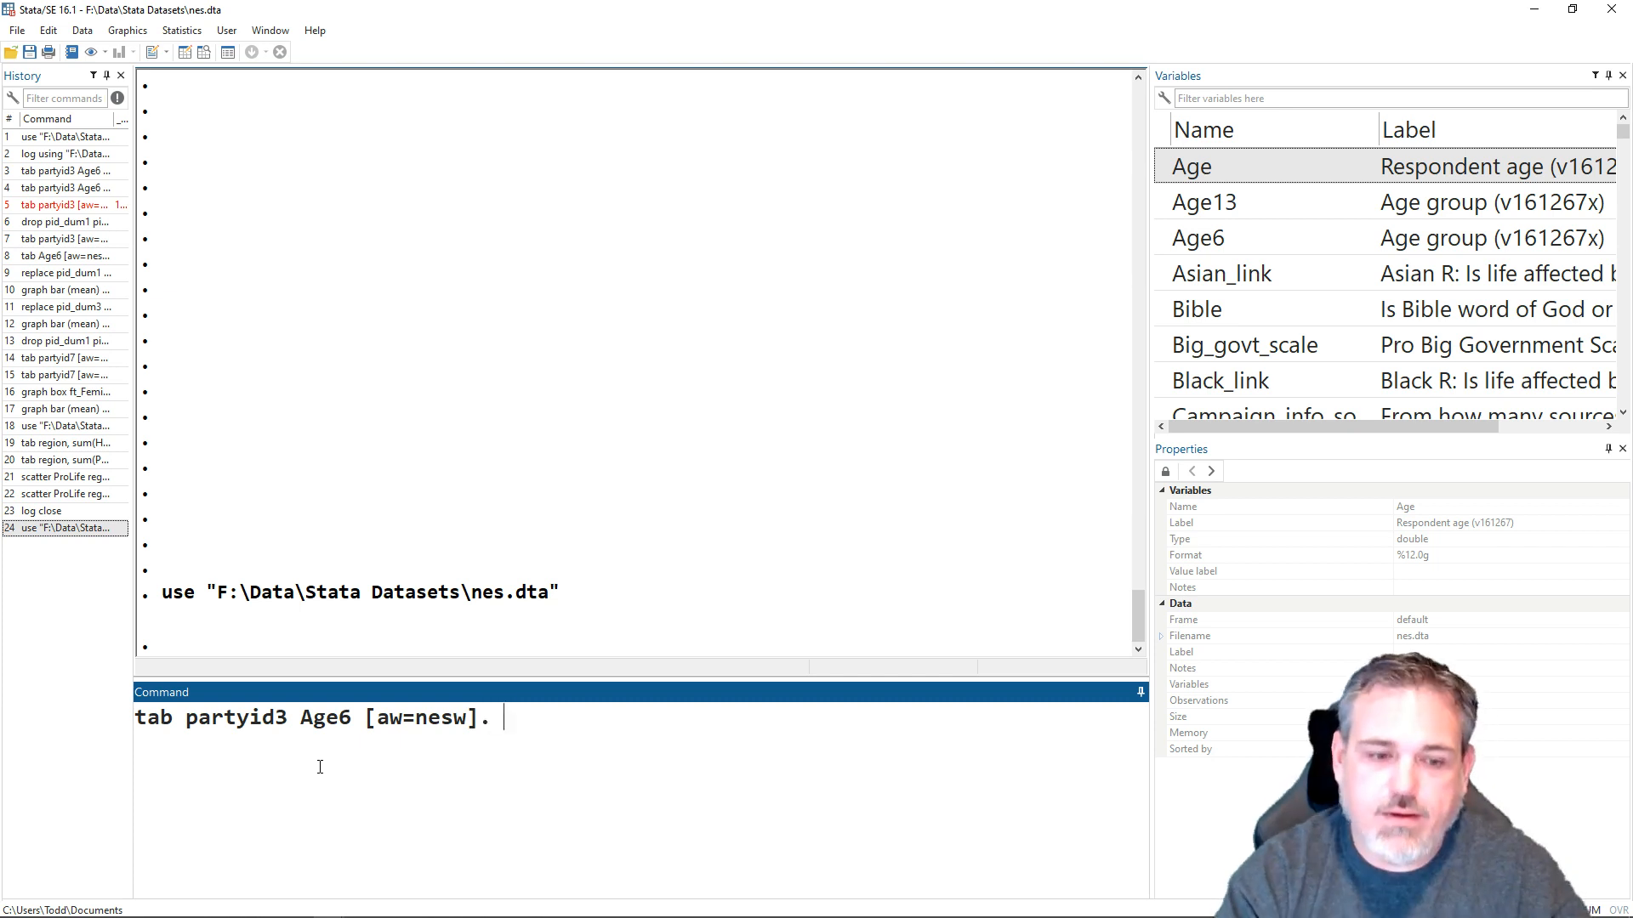
{"action": "type", "text": "col"}
{"action": "key", "text": "BackSpace"}
{"action": "key", "text": "BackSpace"}
{"action": "key", "text": "BackSpace"}
{"action": "key", "text": "BackSpace"}
{"action": "key", "text": "BackSpace"}
{"action": "type", "text": ", col"}
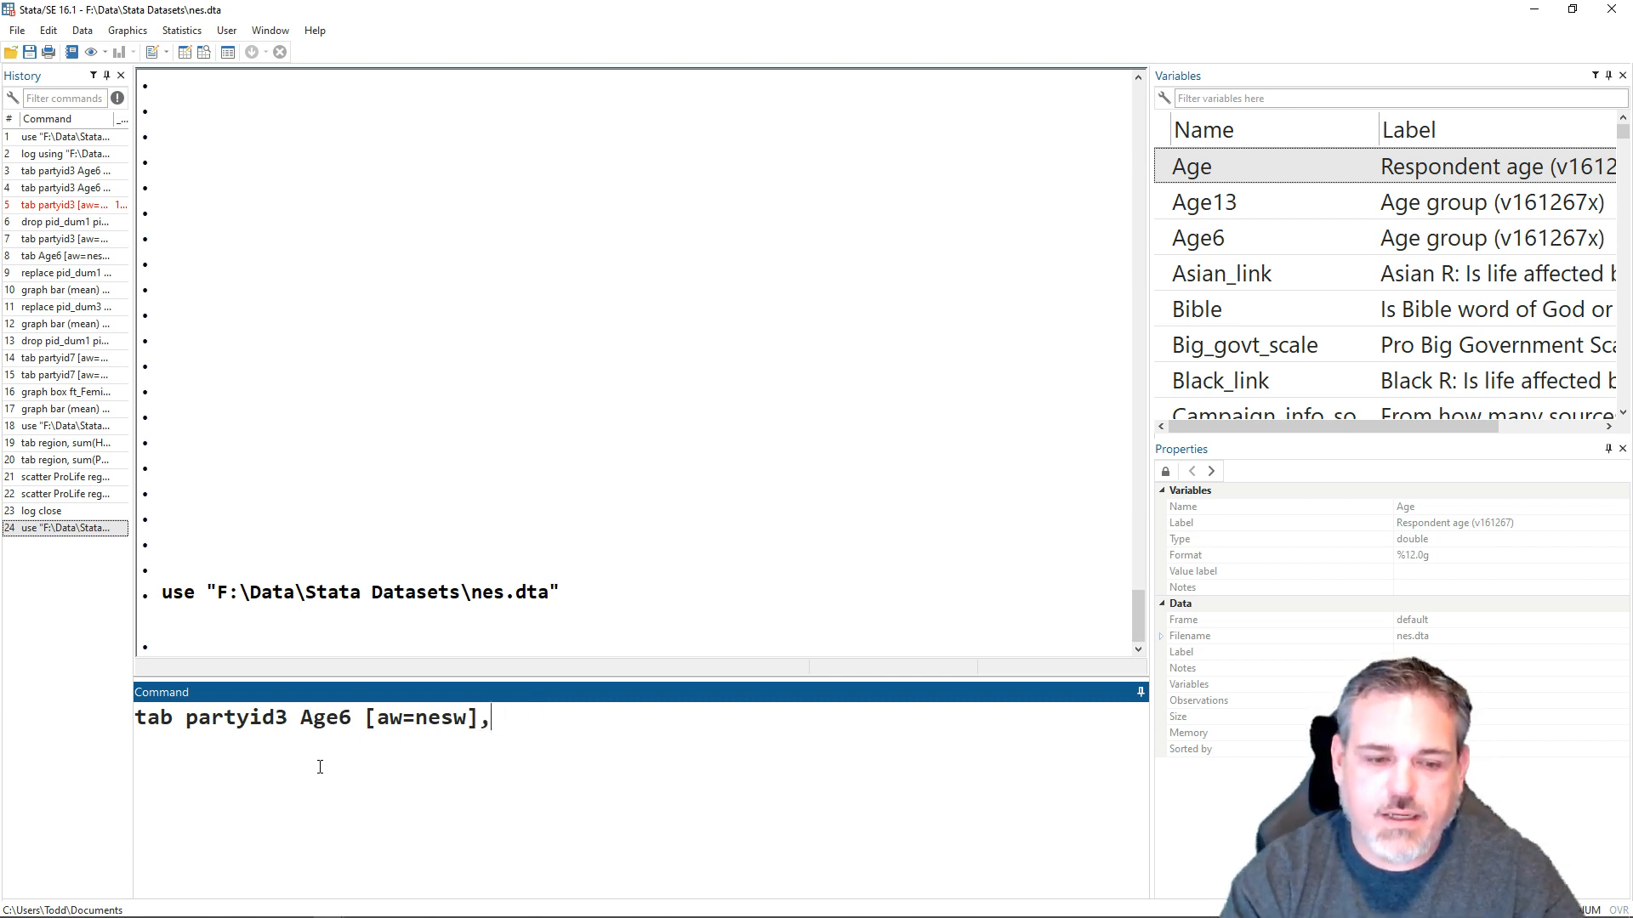
{"action": "key", "text": "Return"}
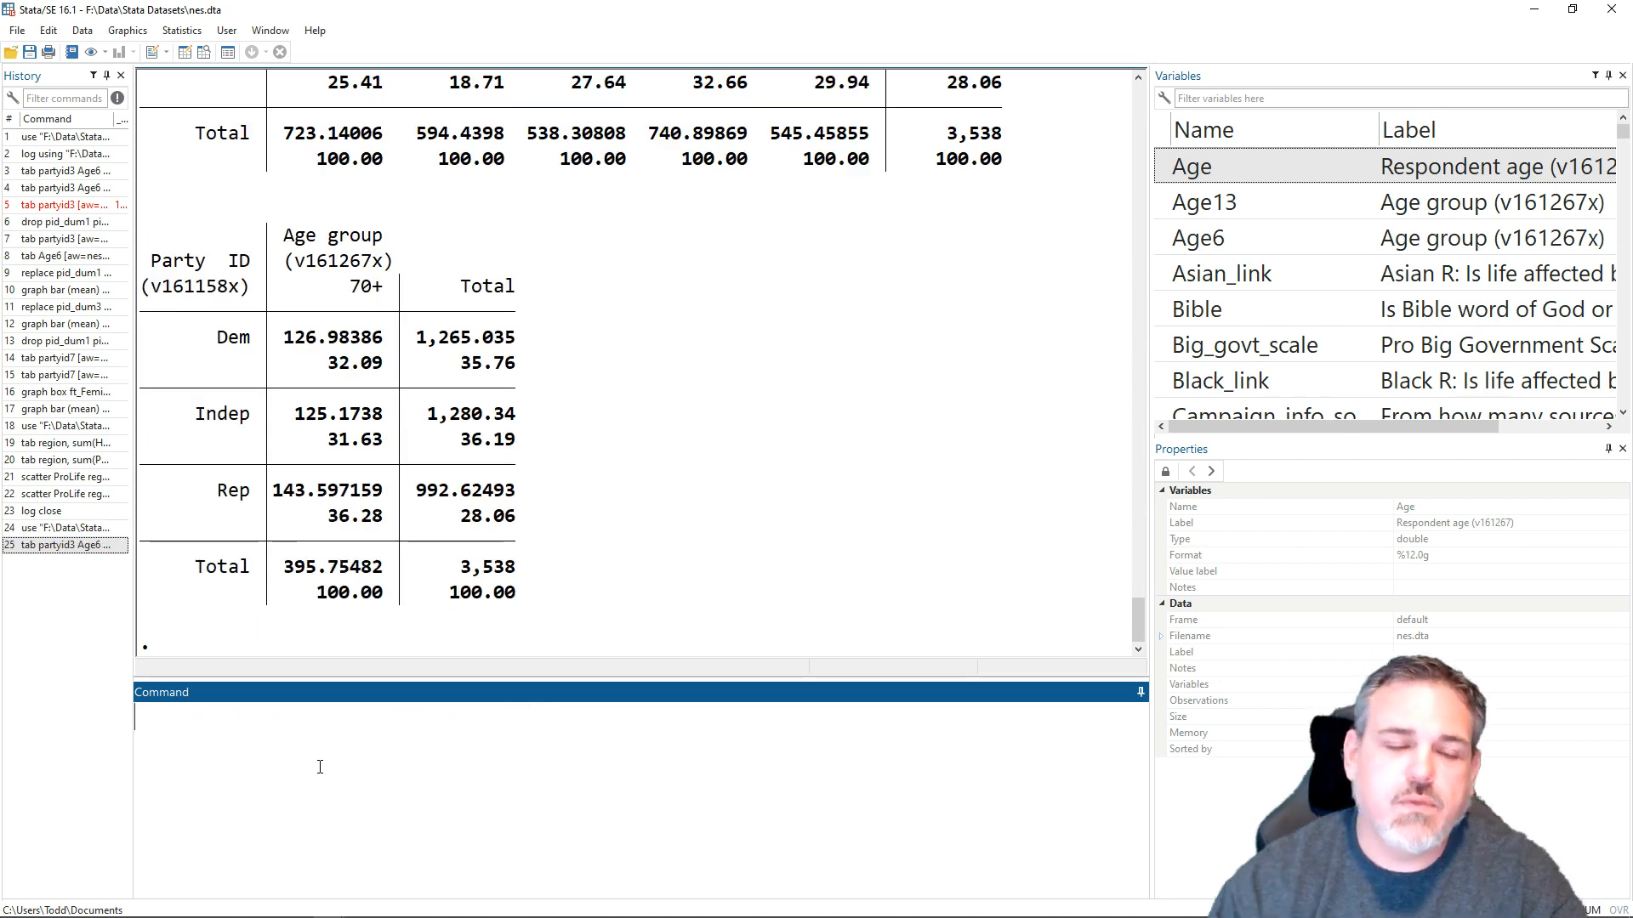
- Examine the party percentages for the 18-29 age group and compare the Democratic share with that of the 70+ group
{"action": "scroll", "coordinate": [676, 453], "scroll_direction": "up", "scroll_amount": 2}
{"action": "scroll", "coordinate": [678, 454], "scroll_direction": "up", "scroll_amount": 2}
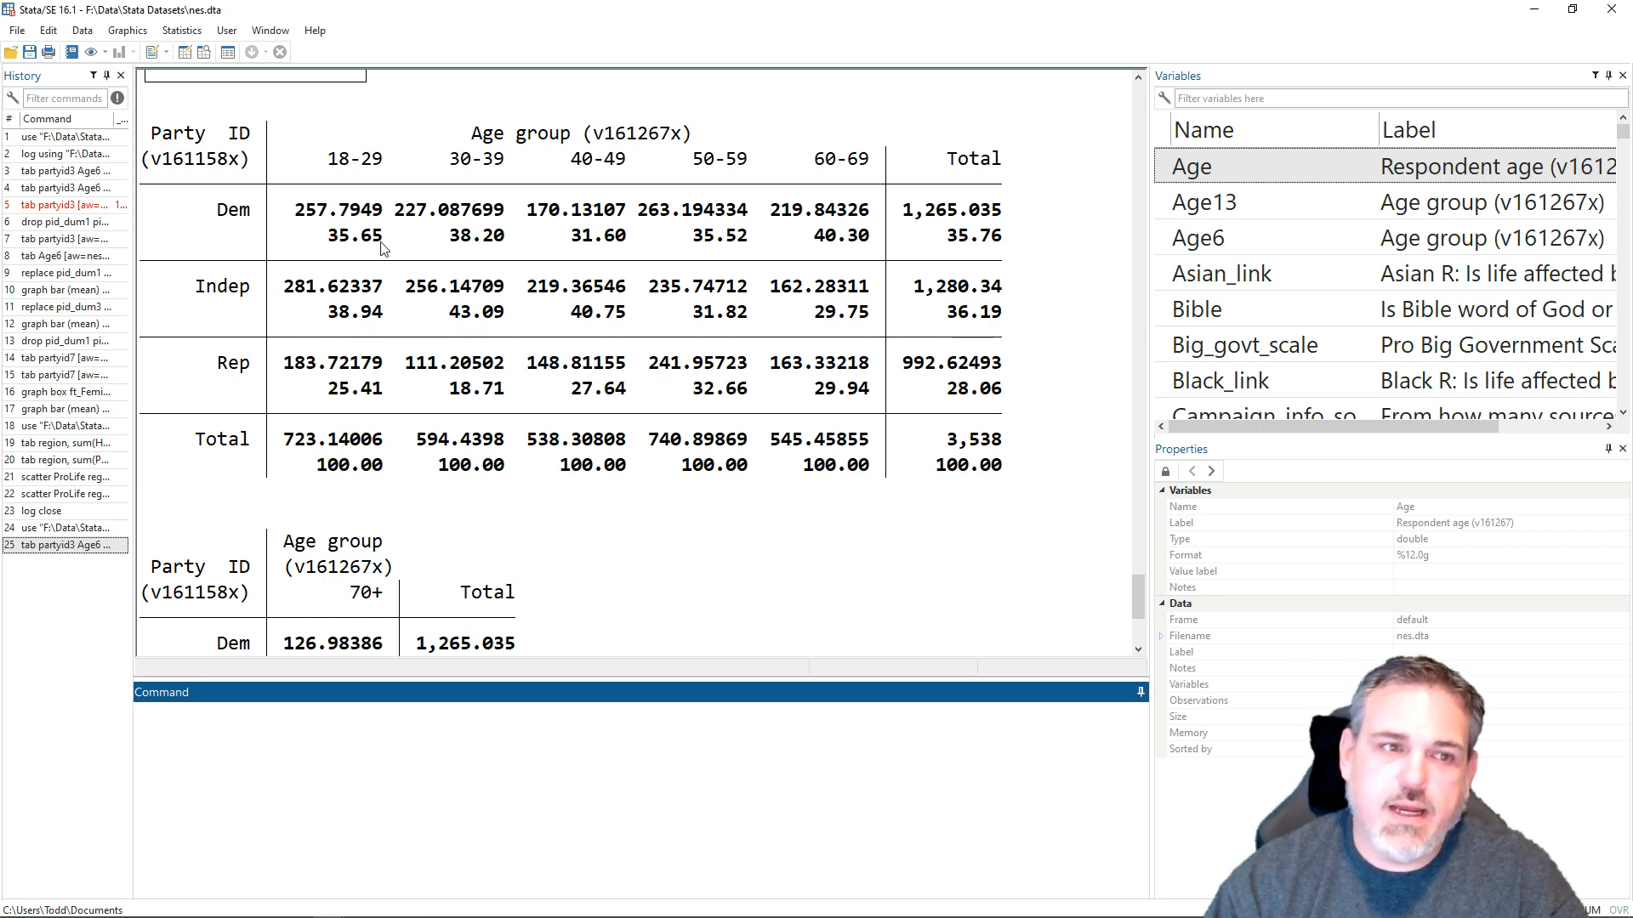
{"action": "left_click_drag", "start_coordinate": [382, 244], "coordinate": [328, 244]}
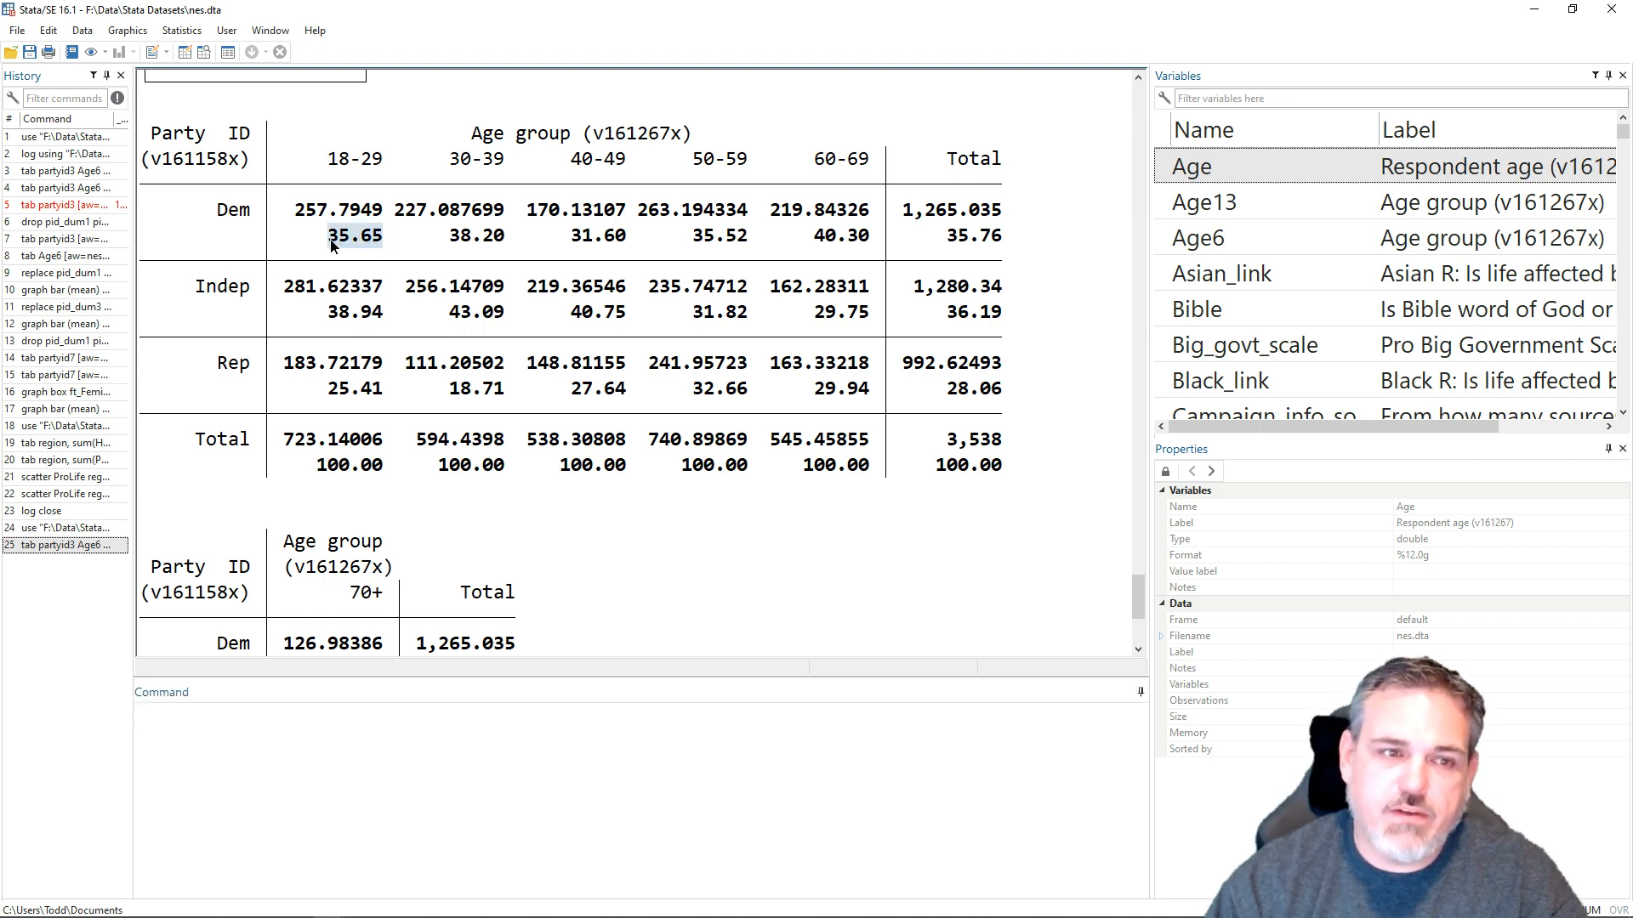
{"action": "left_click_drag", "start_coordinate": [392, 312], "coordinate": [326, 316]}
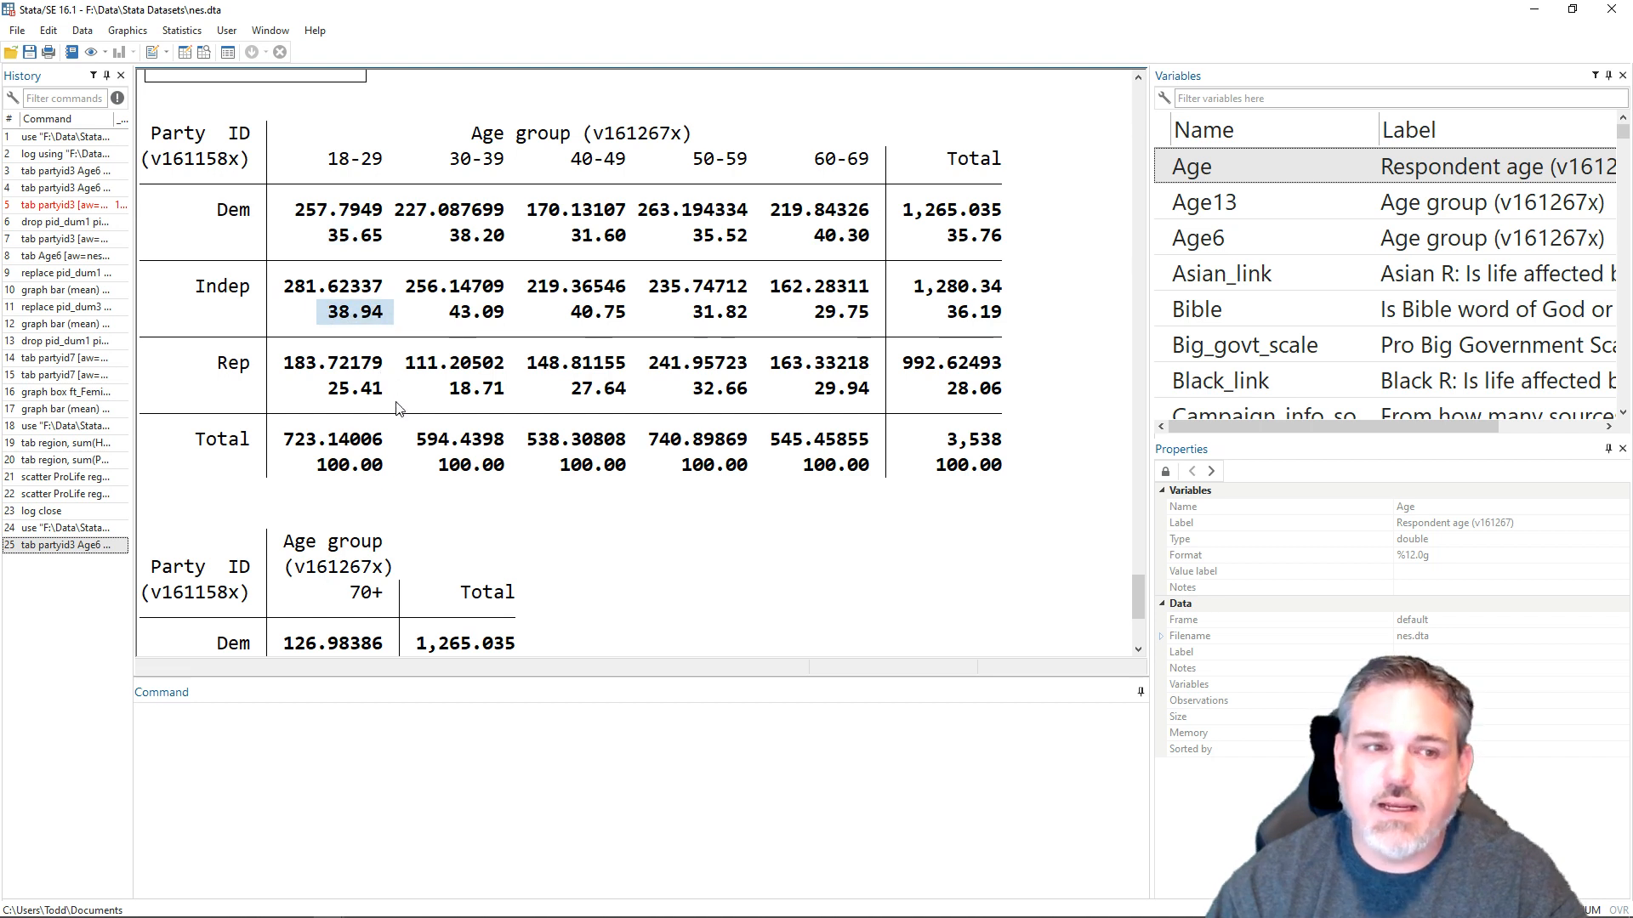
{"action": "left_click_drag", "start_coordinate": [394, 388], "coordinate": [321, 392]}
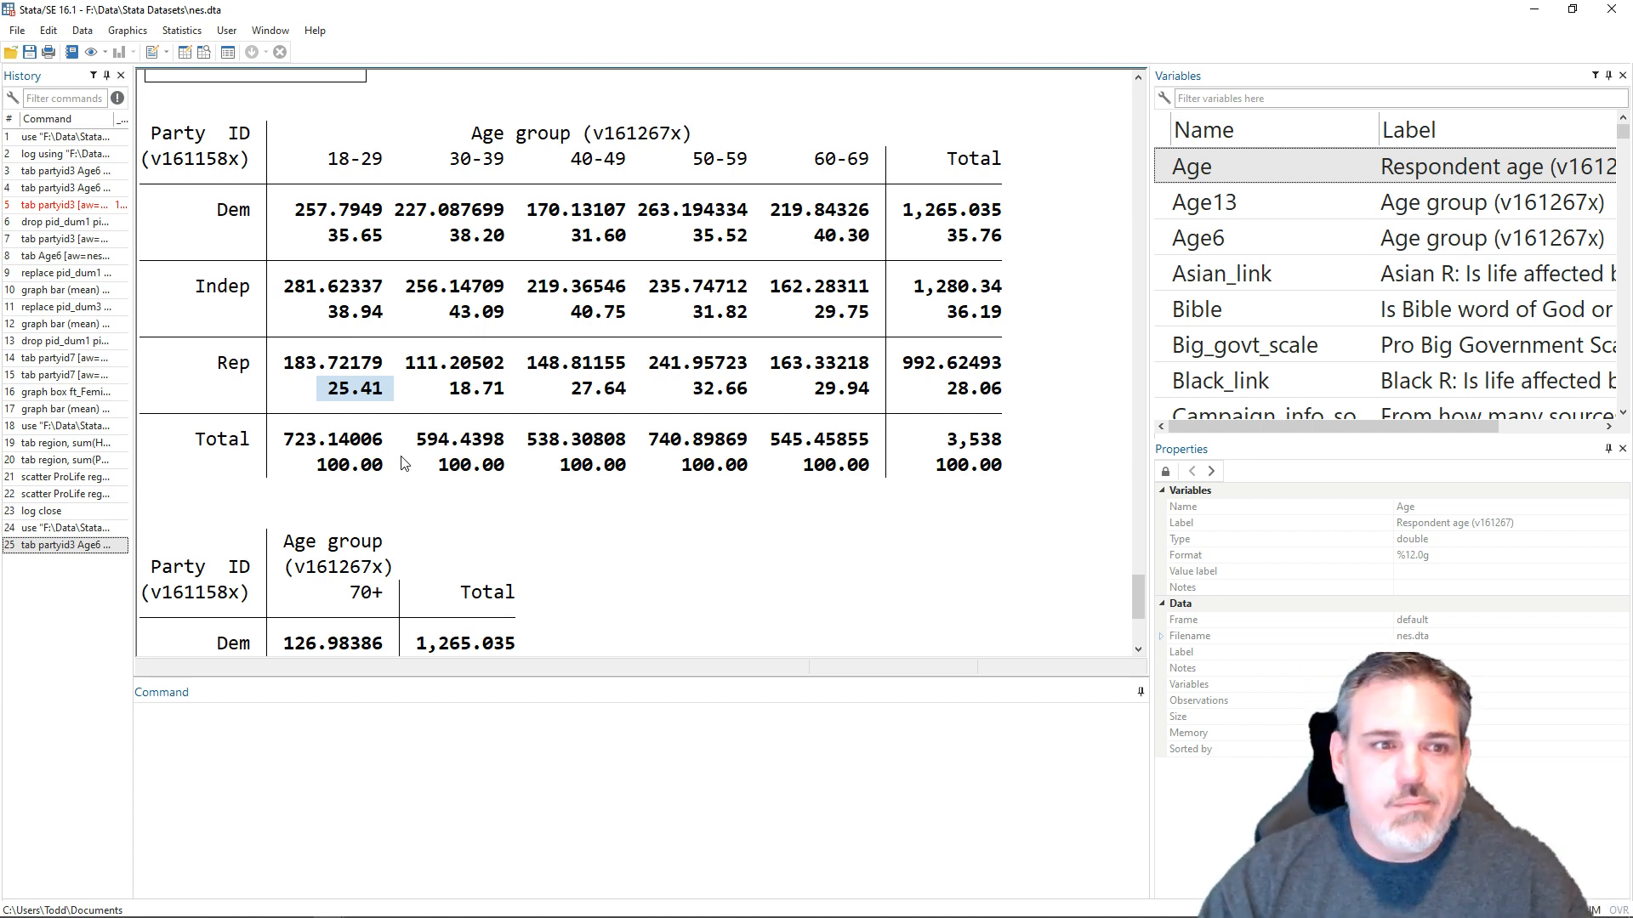
{"action": "scroll", "coordinate": [403, 463], "scroll_direction": "down", "scroll_amount": 4}
{"action": "scroll", "coordinate": [403, 464], "scroll_direction": "up", "scroll_amount": 2}
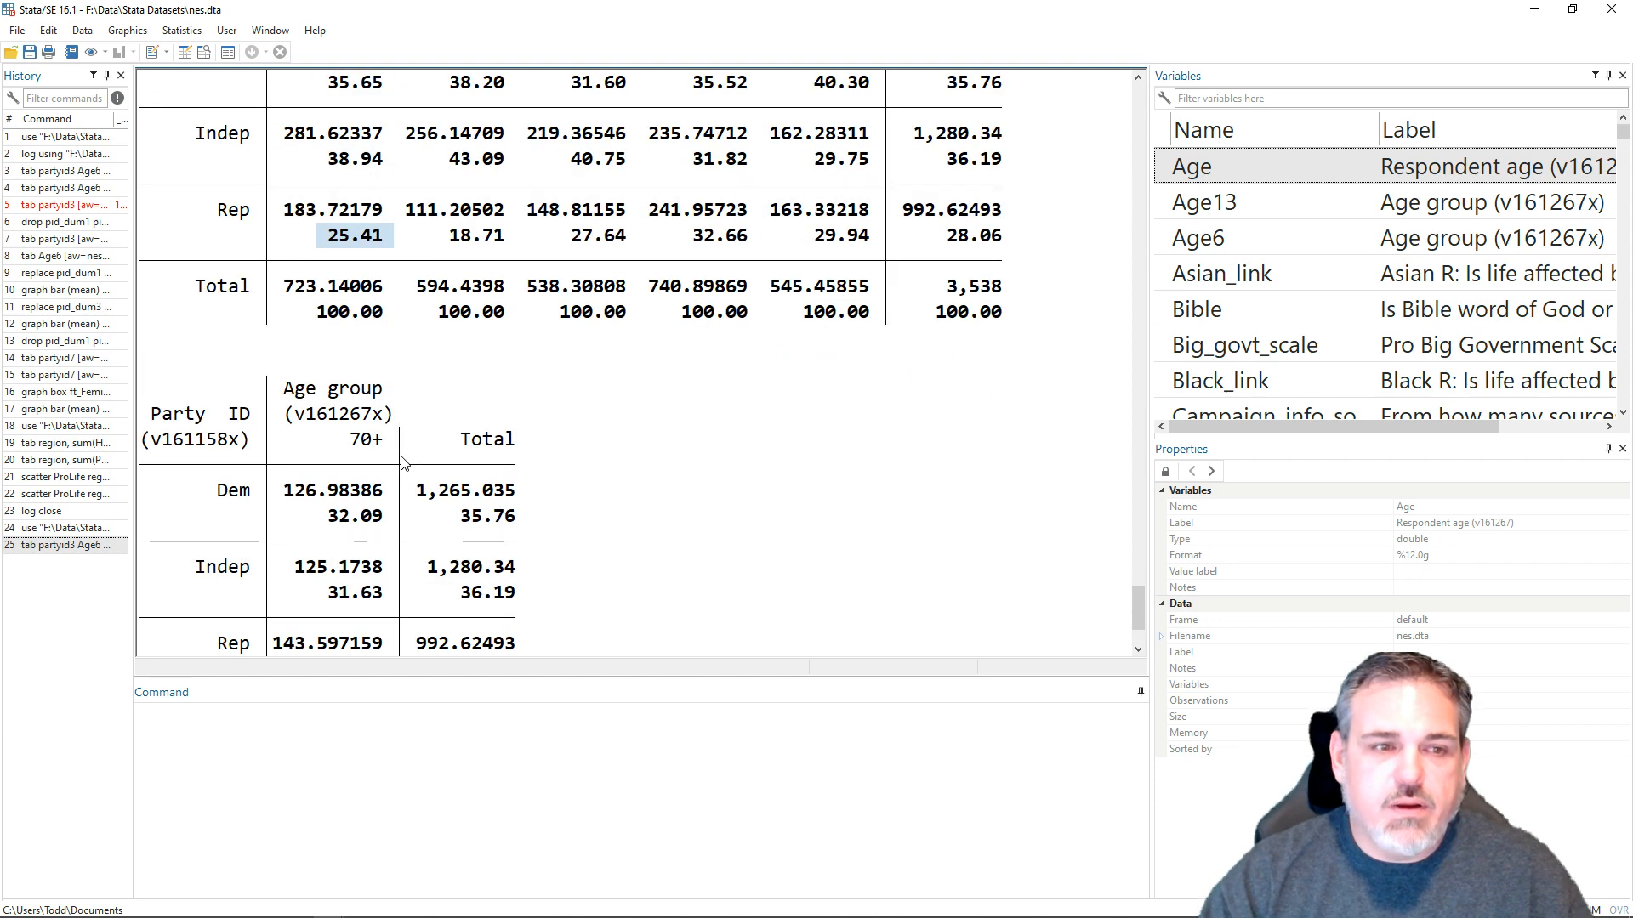
{"action": "scroll", "coordinate": [403, 464], "scroll_direction": "up", "scroll_amount": 2}
{"action": "left_click_drag", "start_coordinate": [395, 236], "coordinate": [327, 246]}
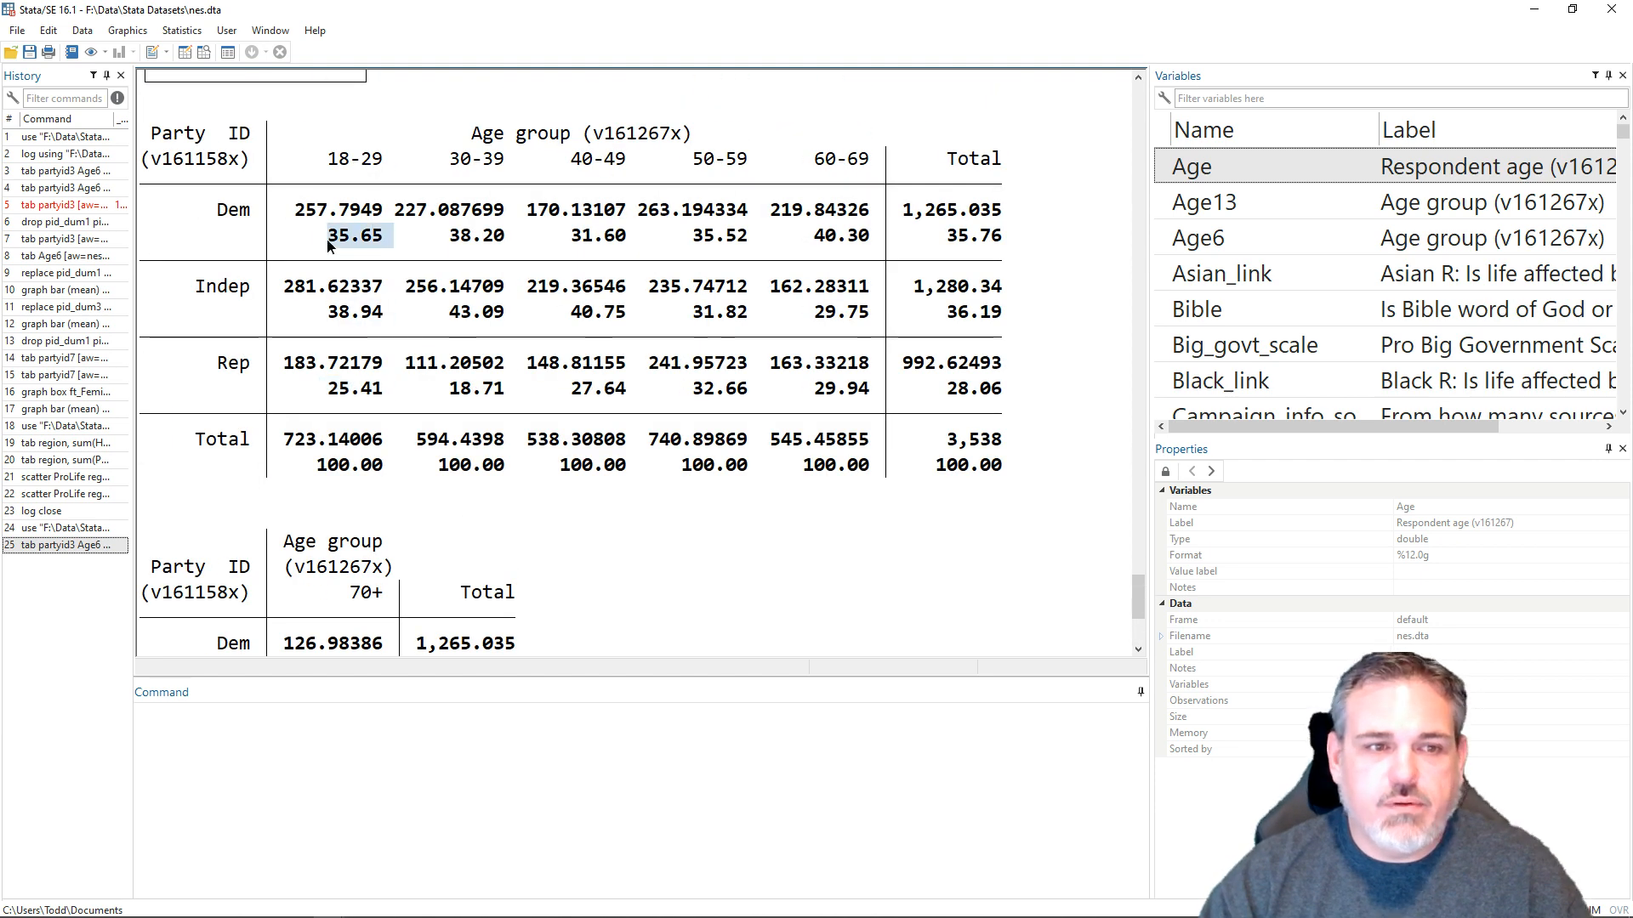
{"action": "scroll", "coordinate": [327, 246], "scroll_direction": "down", "scroll_amount": 2}
{"action": "left_click_drag", "start_coordinate": [389, 515], "coordinate": [326, 526]}
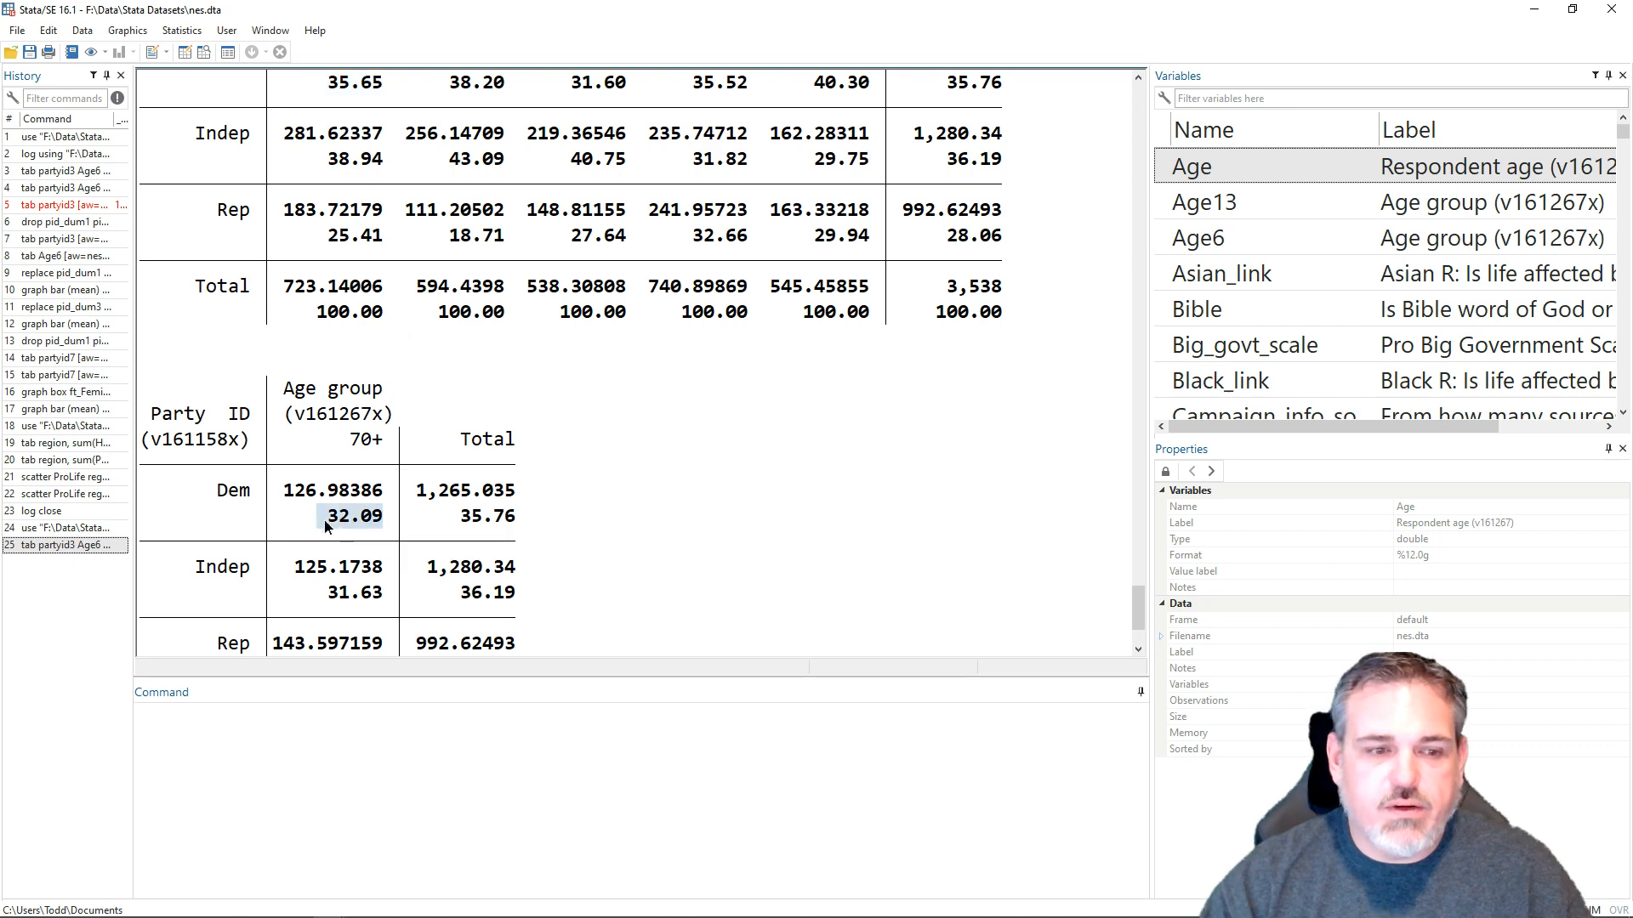
{"action": "scroll", "coordinate": [612, 517], "scroll_direction": "down", "scroll_amount": 2}
- Rerun the weighted partyid3 by Age6 crosstab with col nofreq nokey and compare the Republican percentages for ages 18-29 and 70+
{"action": "left_click", "coordinate": [527, 784]}
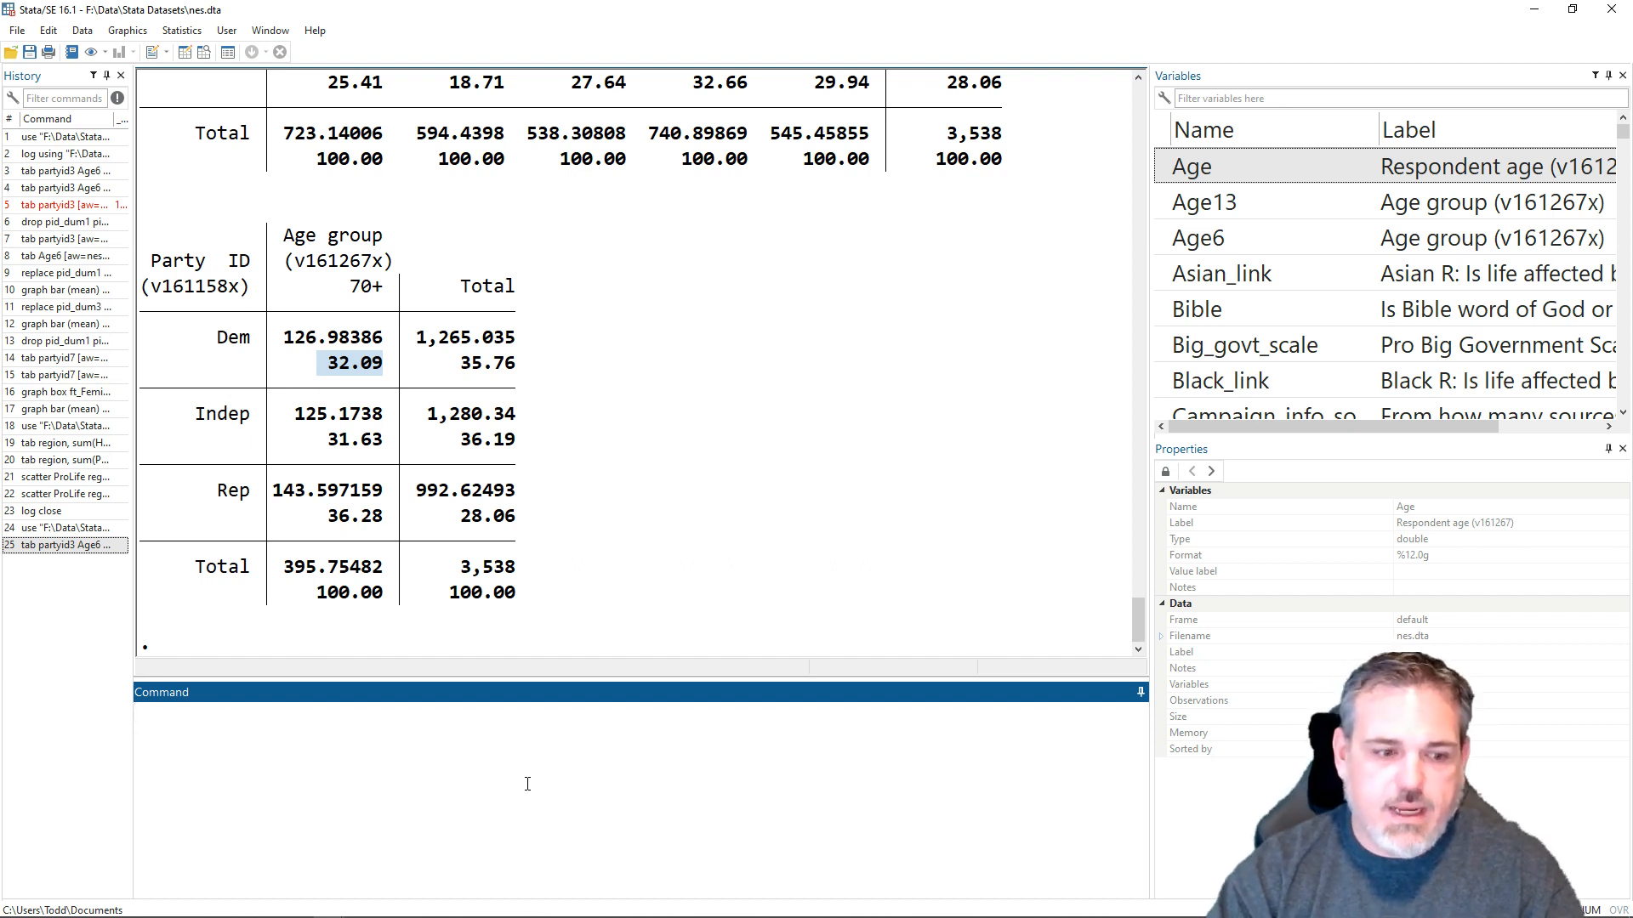
{"action": "key", "text": "Page_Up"}
{"action": "type", "text": "nofrew"}
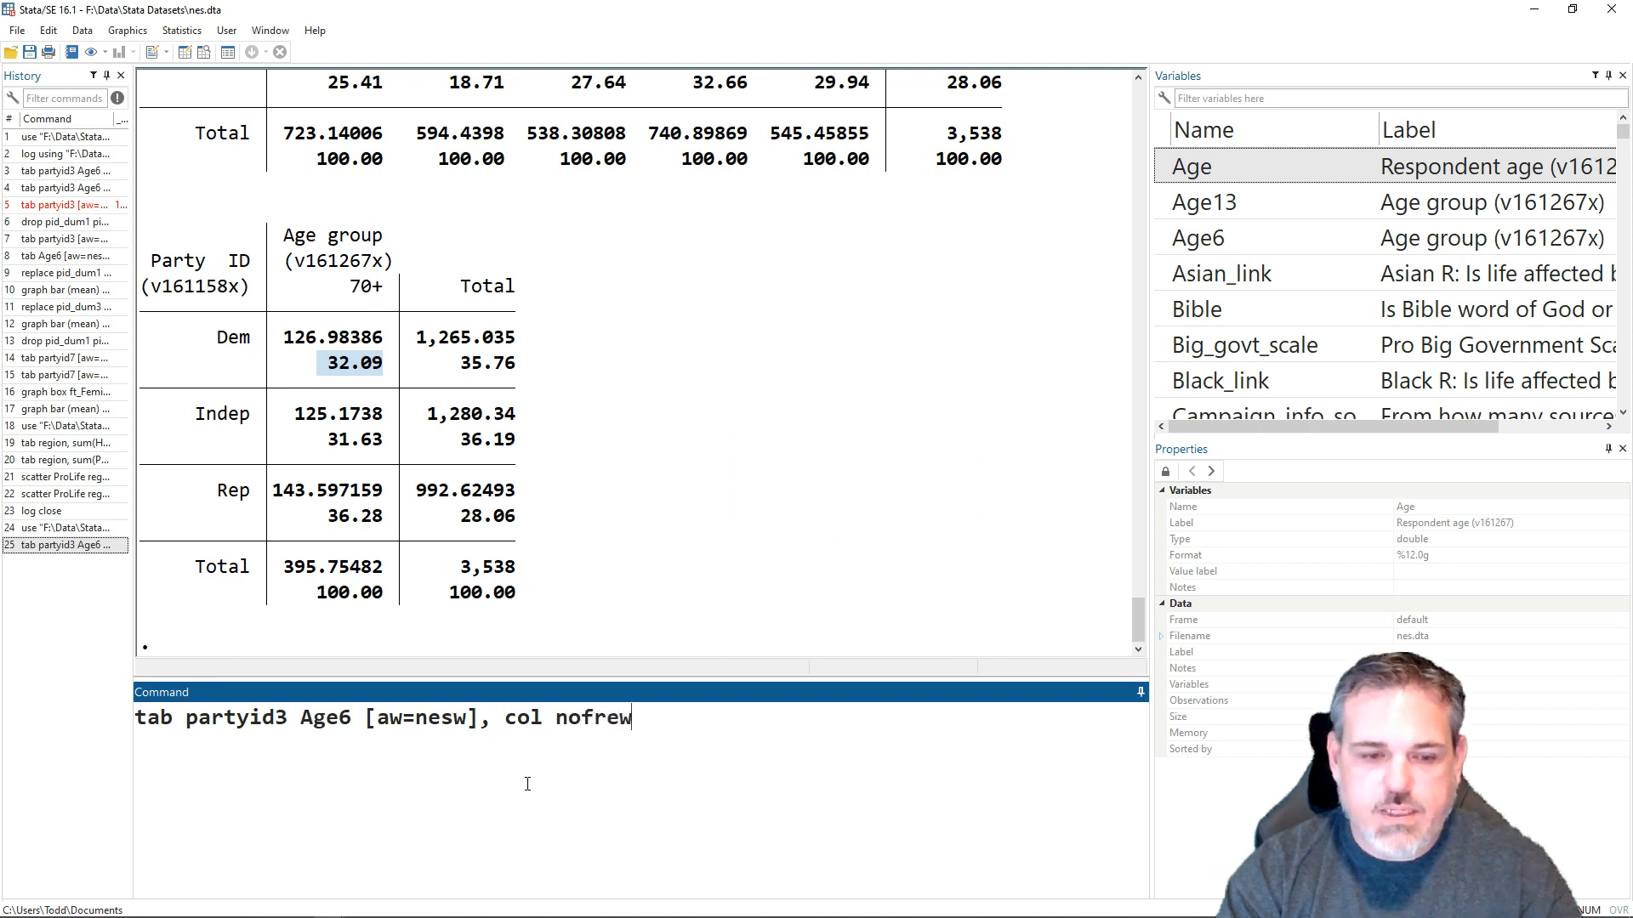
{"action": "key", "text": "BackSpace"}
{"action": "type", "text": "q"}
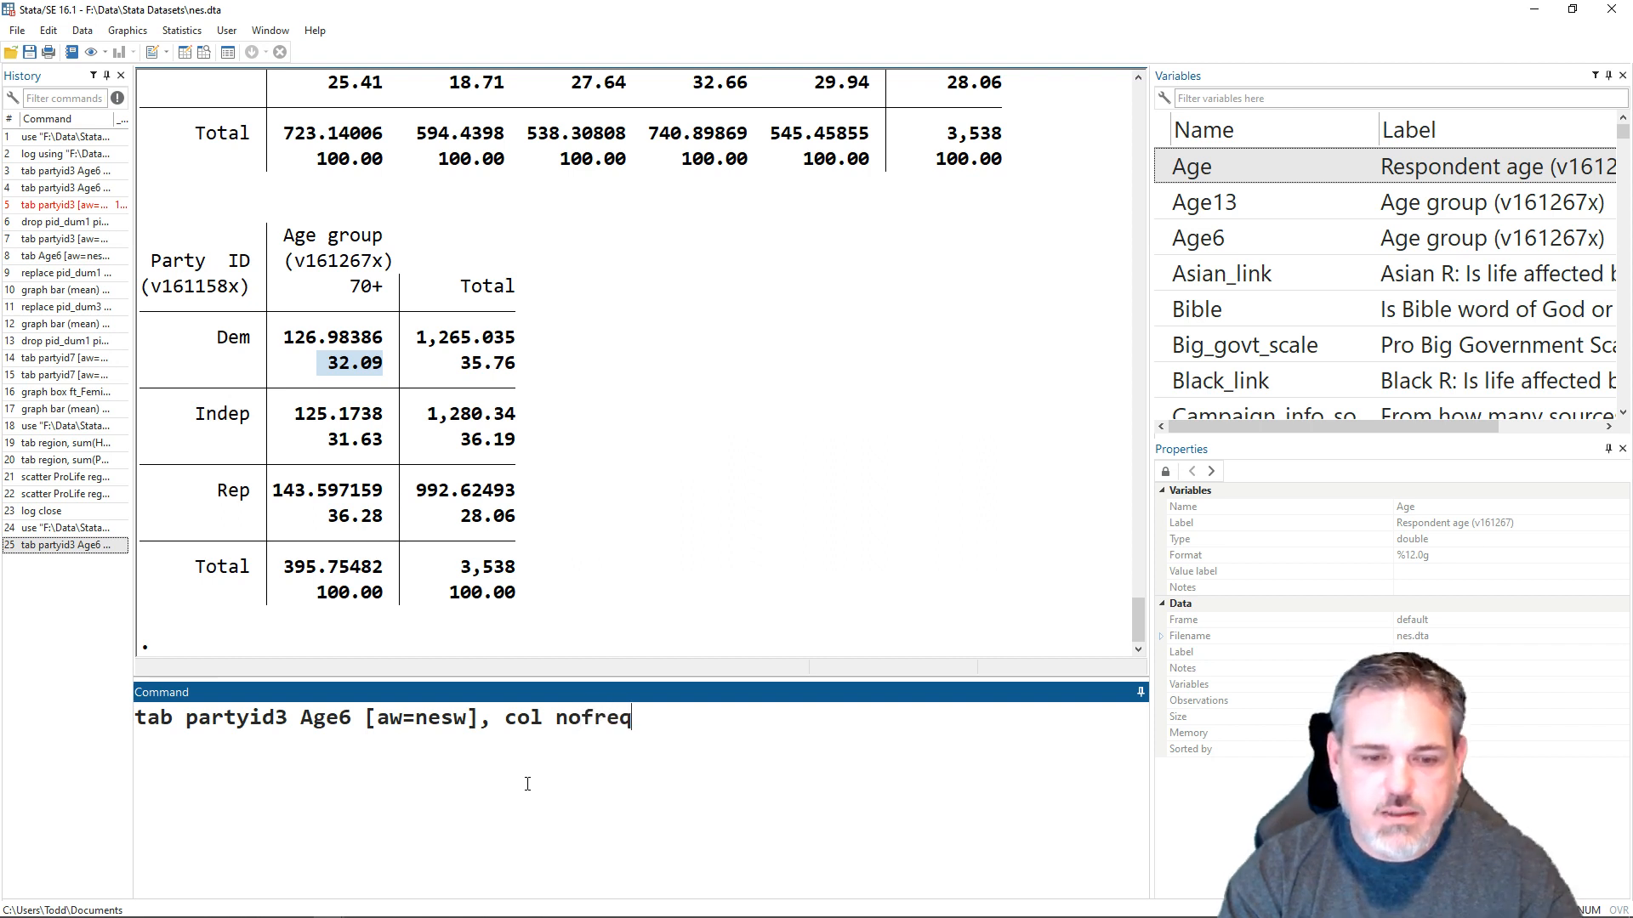
{"action": "type", "text": " nokey"}
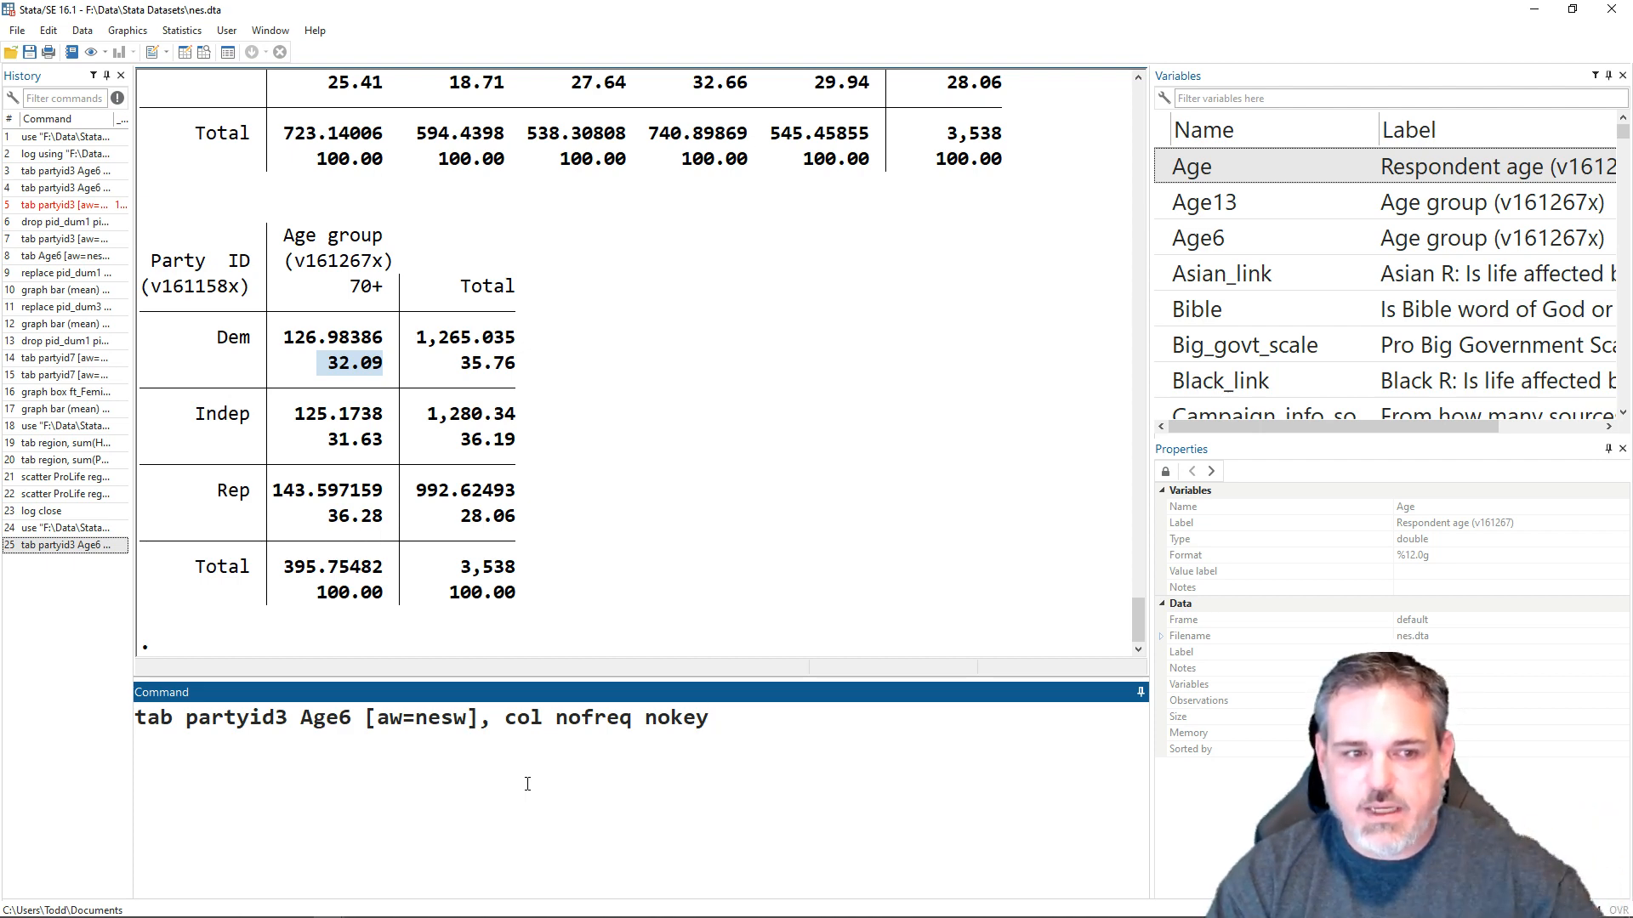
{"action": "key", "text": "Return"}
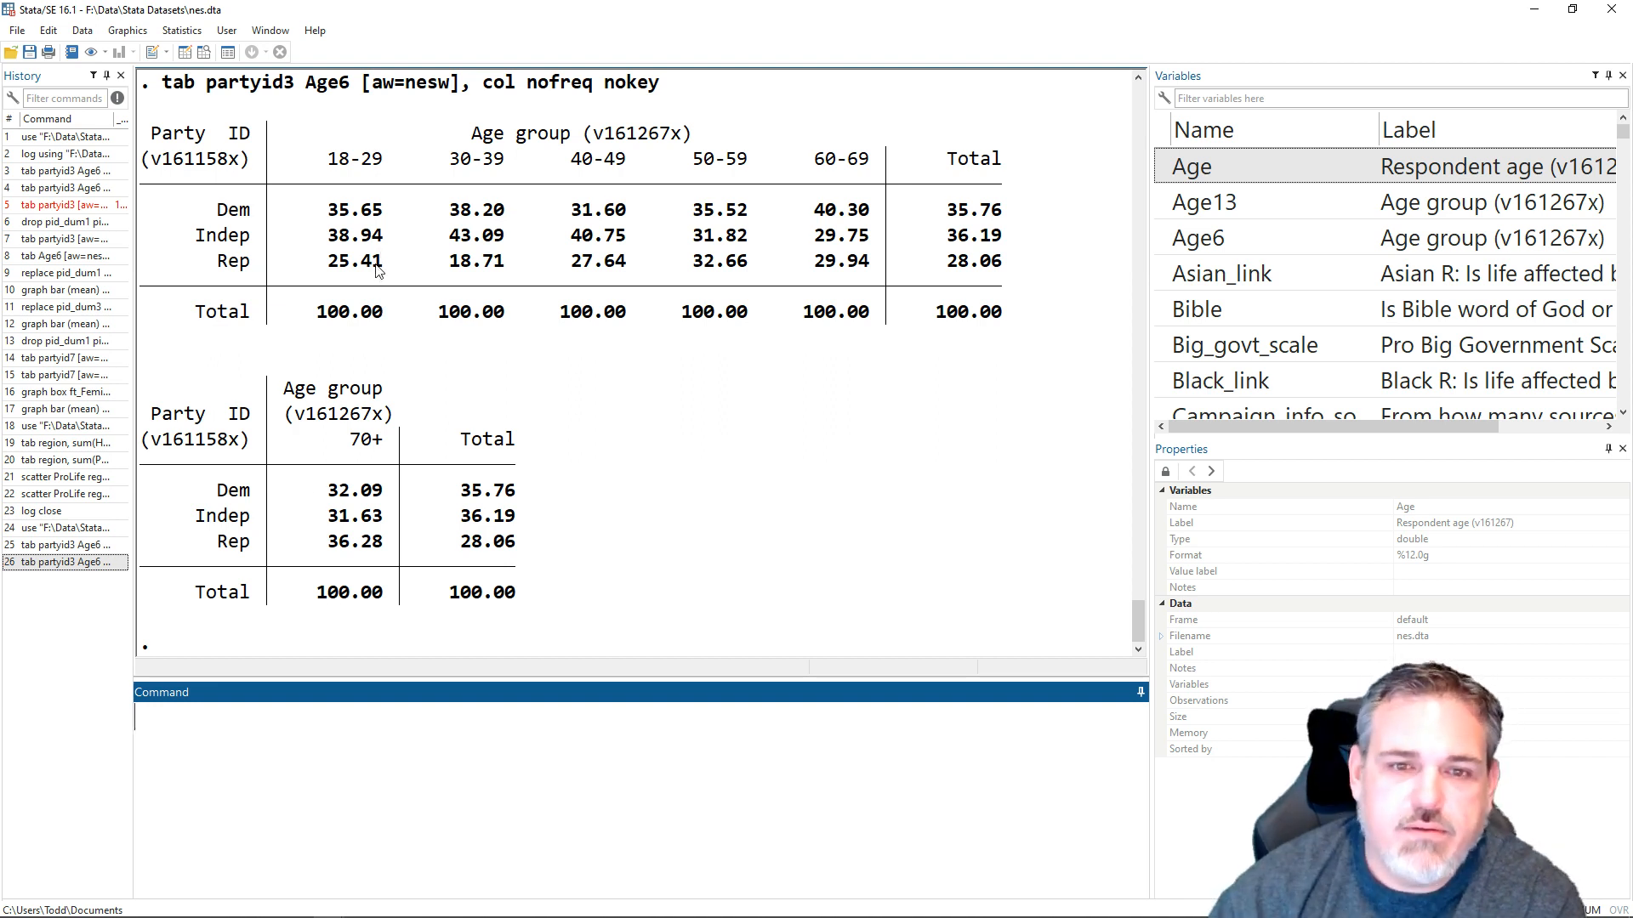
{"action": "left_click_drag", "start_coordinate": [383, 264], "coordinate": [308, 264]}
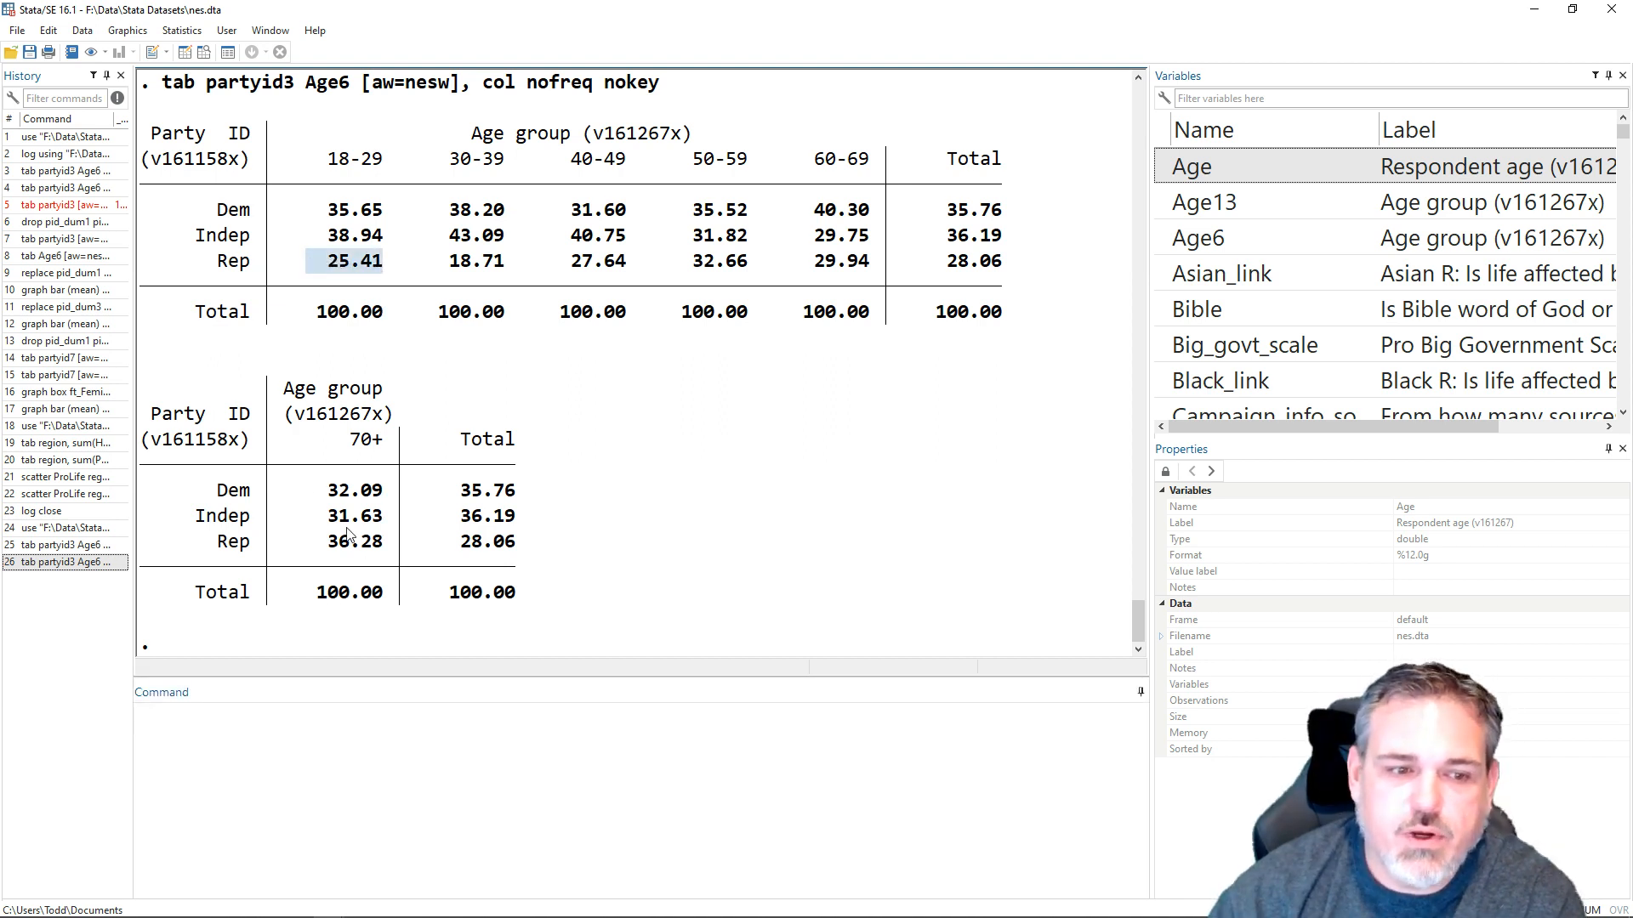
{"action": "left_click_drag", "start_coordinate": [387, 551], "coordinate": [305, 545]}
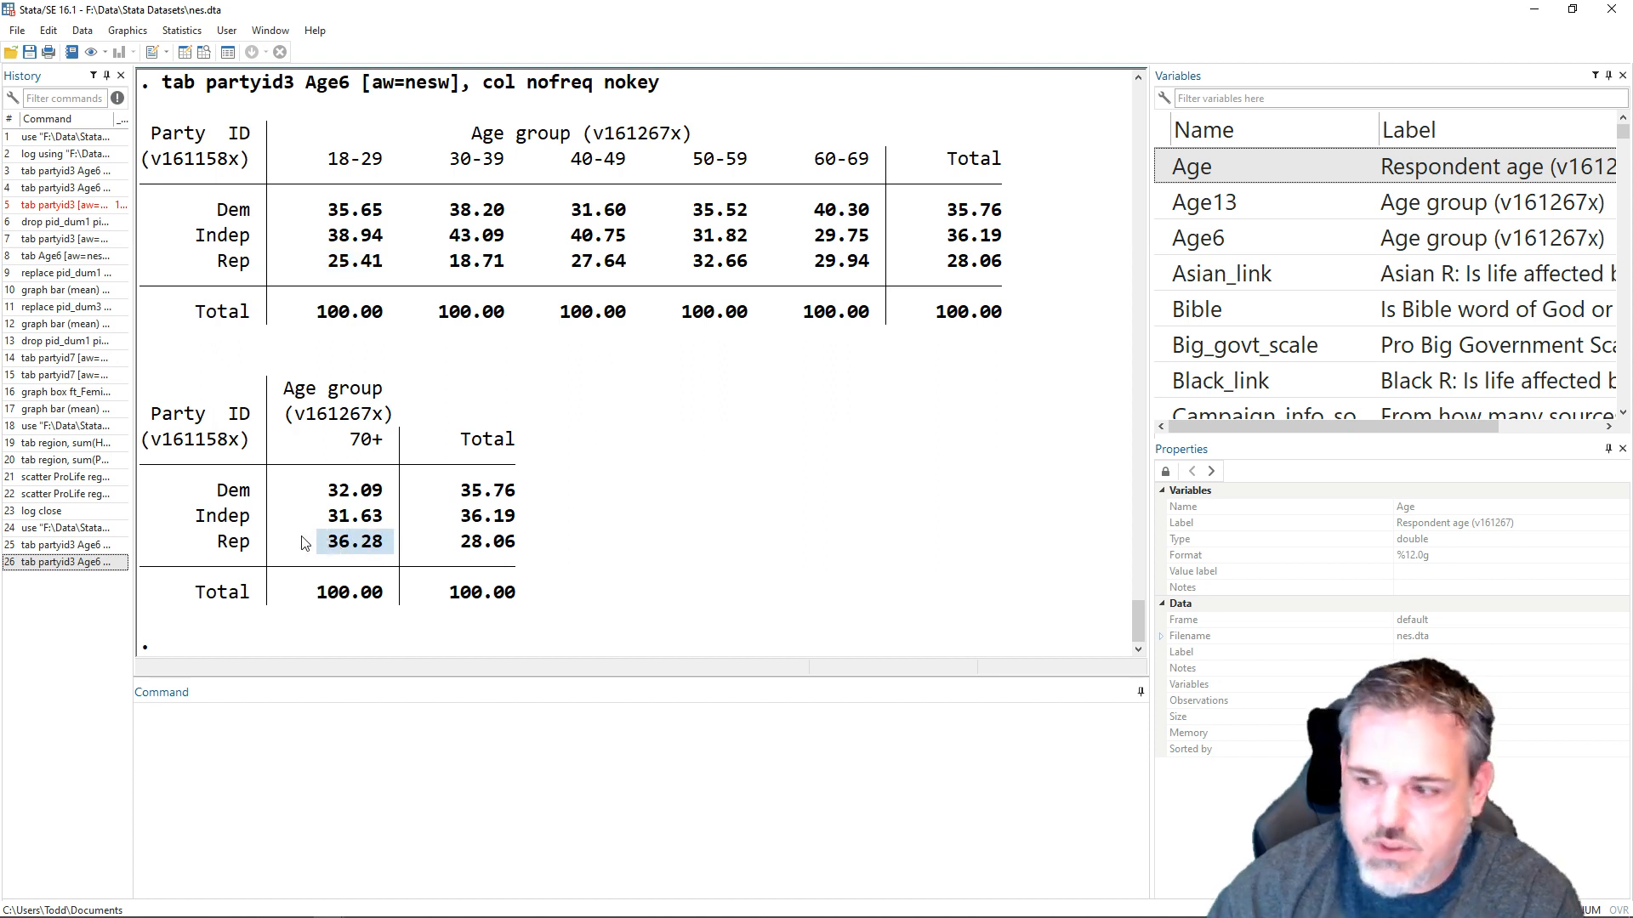
- Drop the existing dummy variables pid_dum1, pid_dum2 and pid_dum3 from the dataset
{"action": "left_click", "coordinate": [431, 809]}
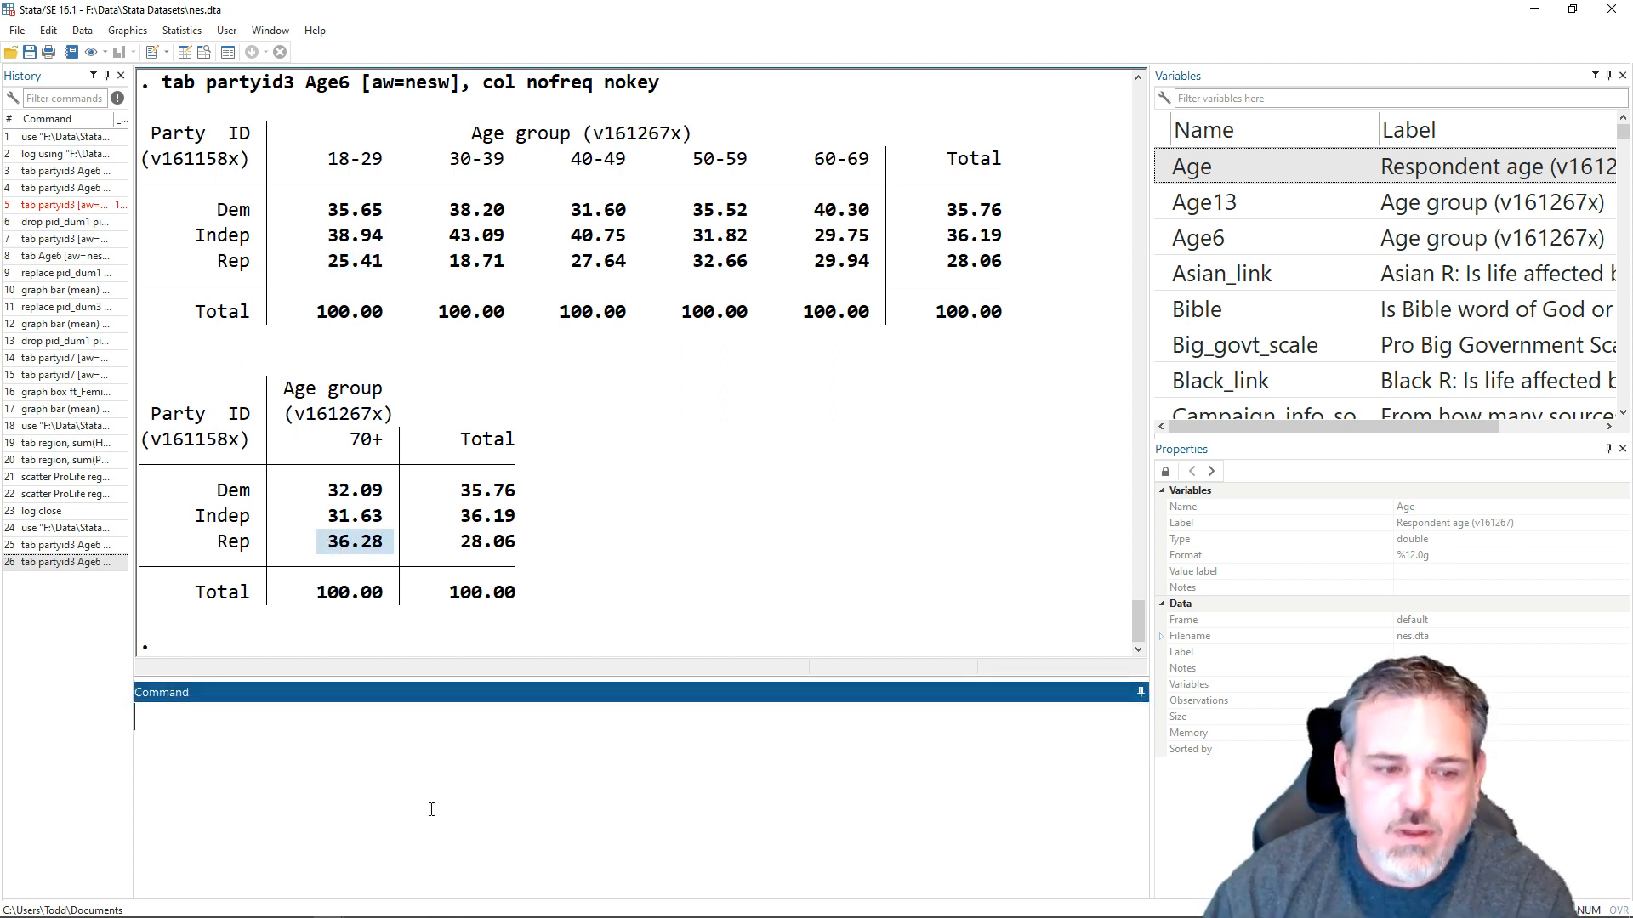
{"action": "type", "text": "drop pid"}
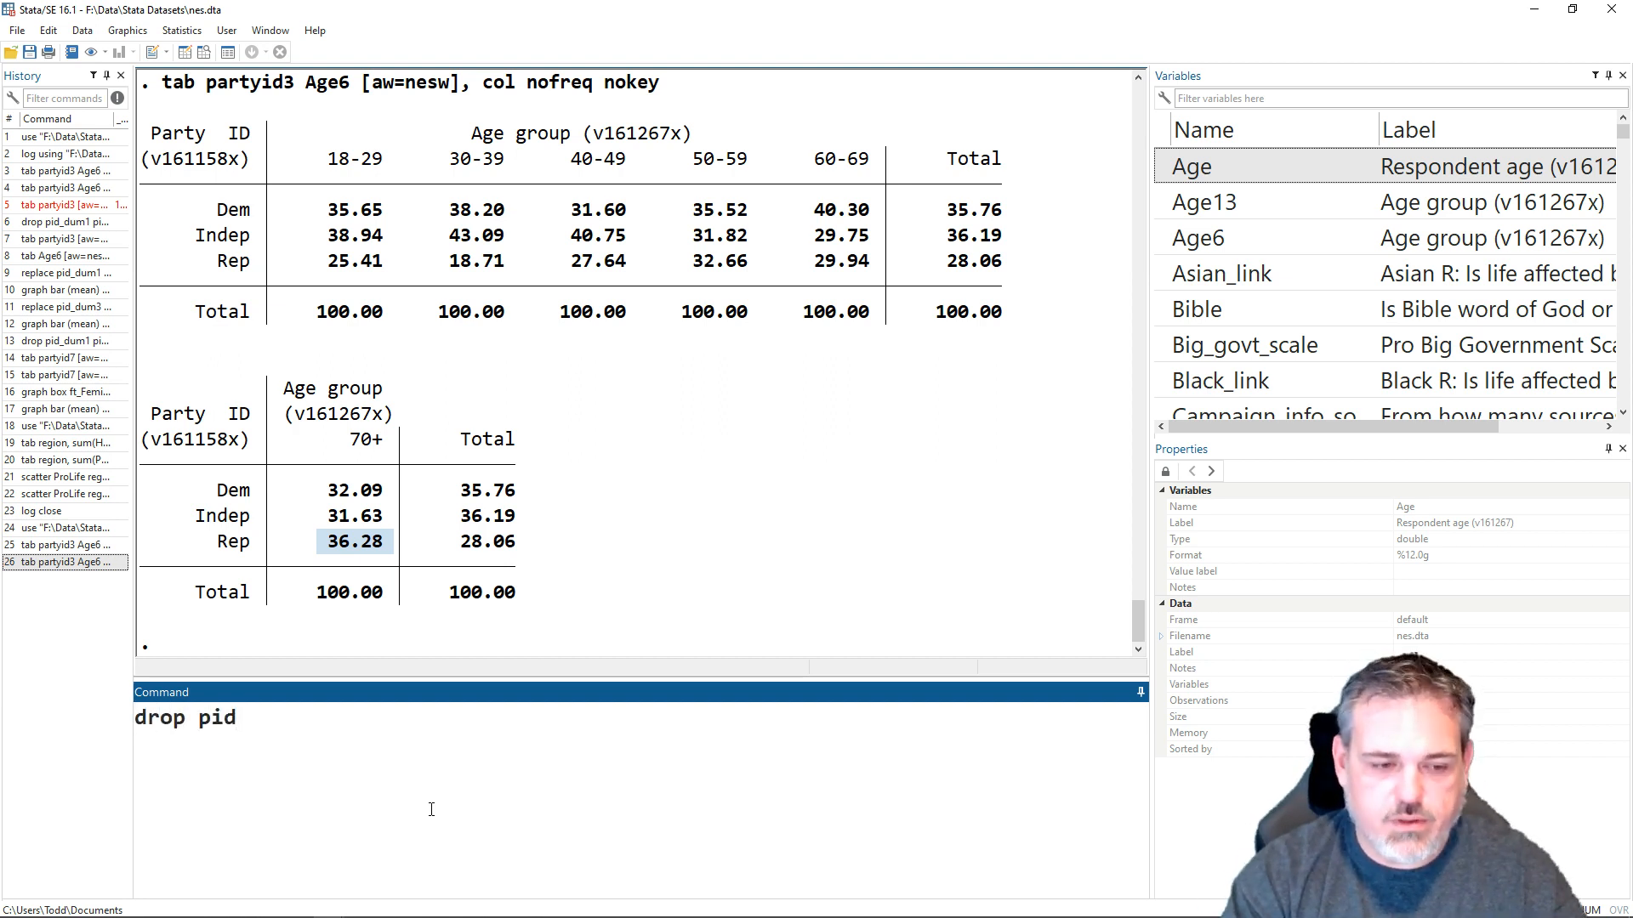
{"action": "key", "text": "Tab"}
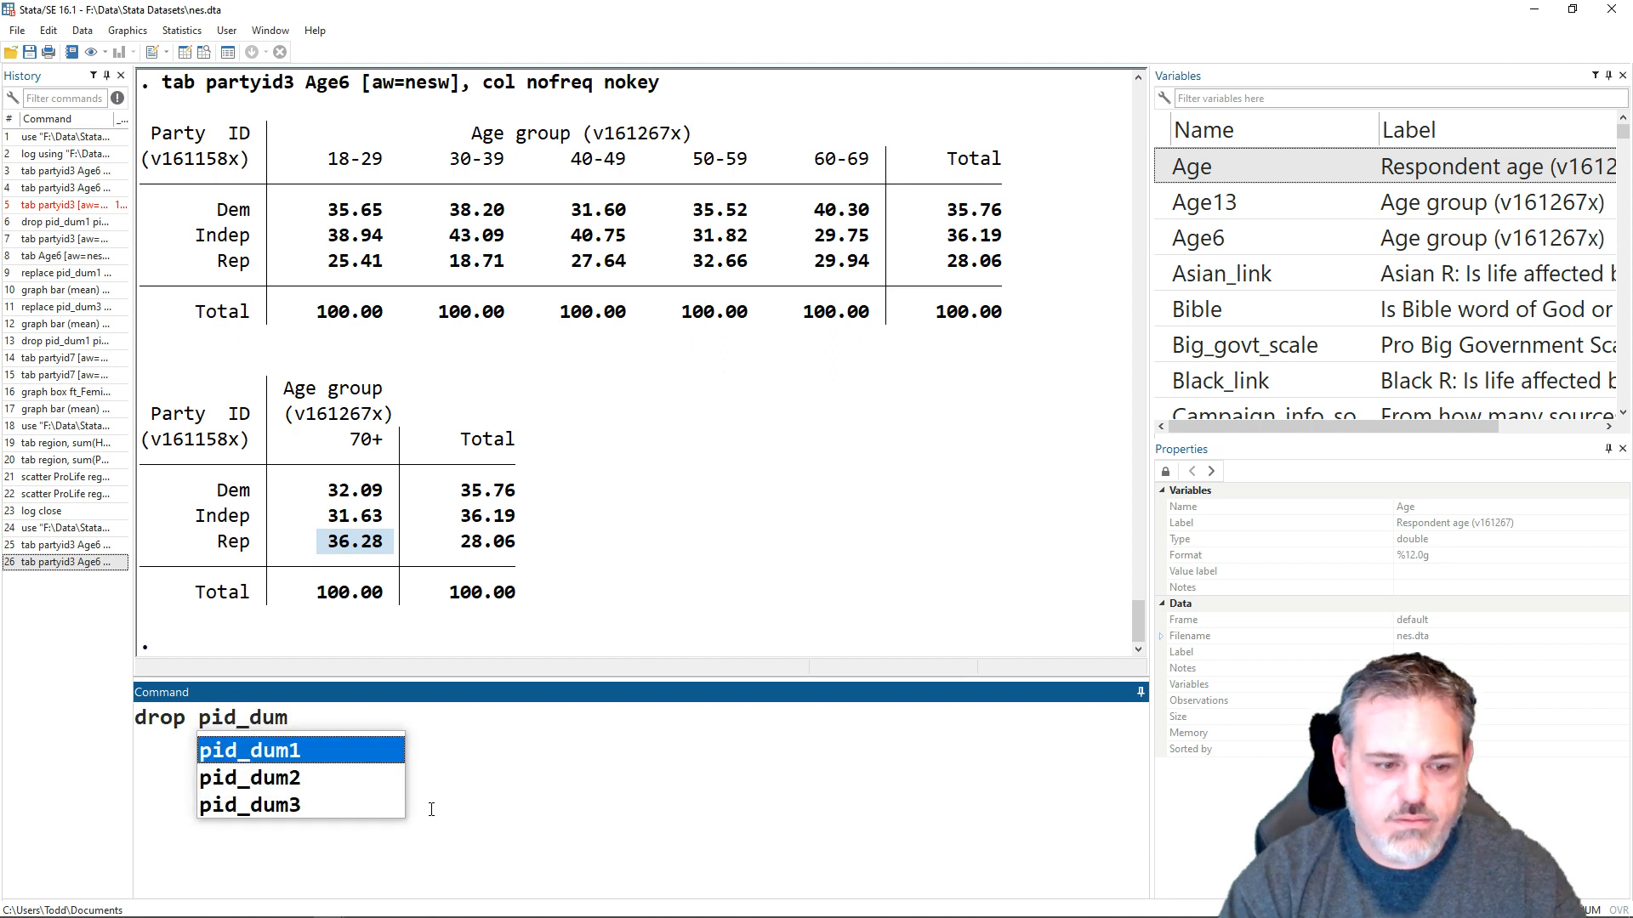
{"action": "key", "text": "Return"}
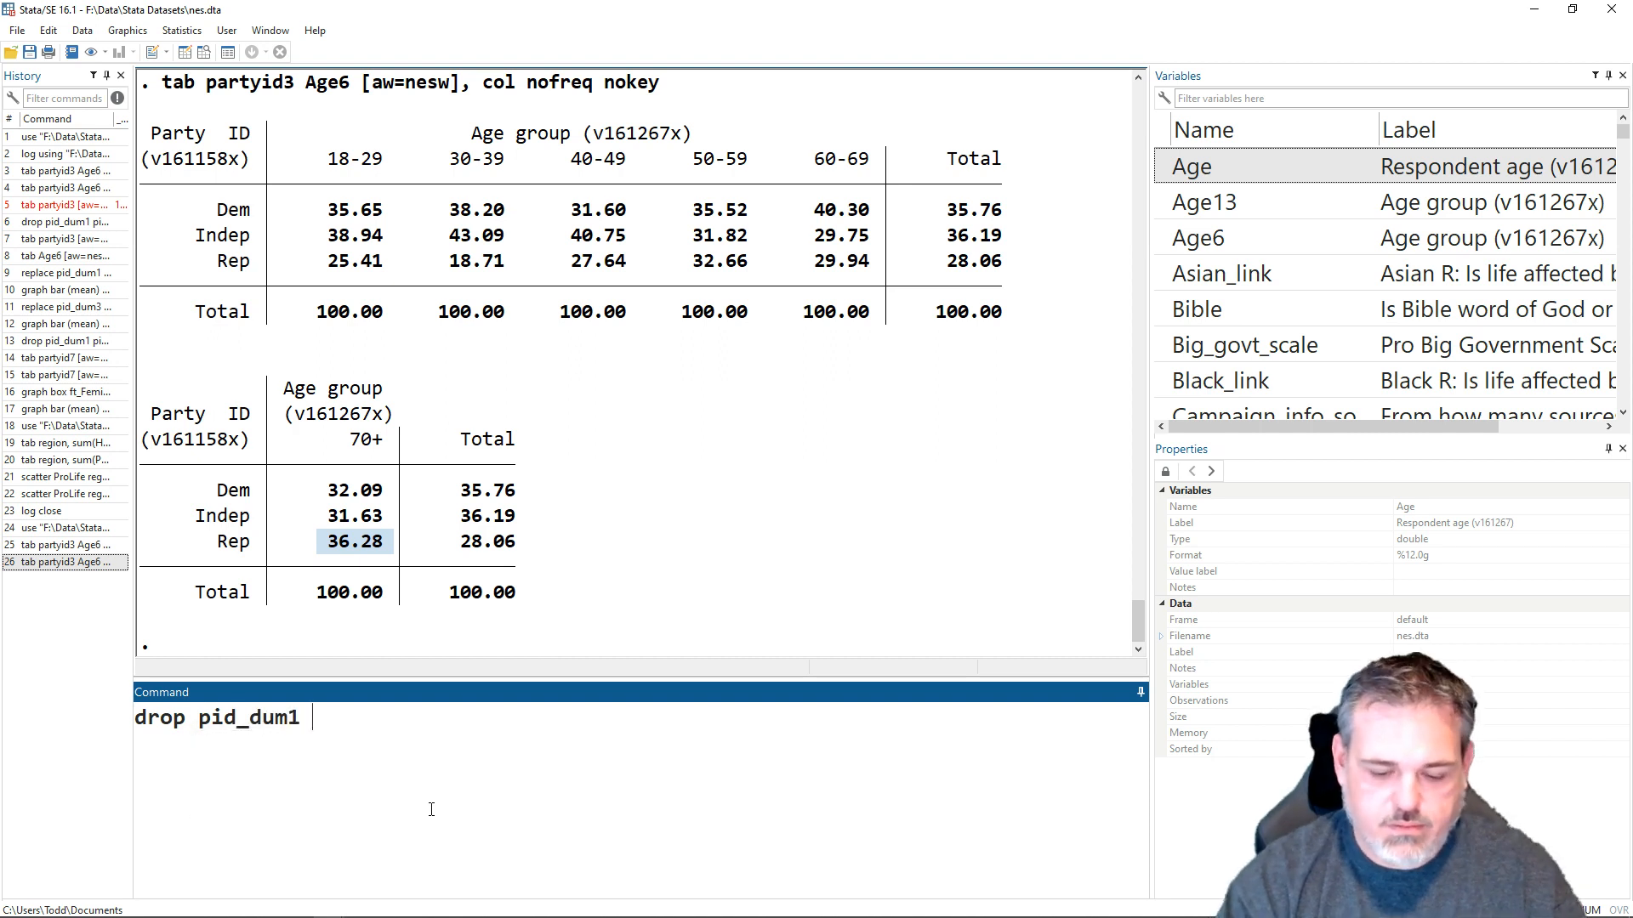
{"action": "type", "text": "pid"}
{"action": "key", "text": "Tab"}
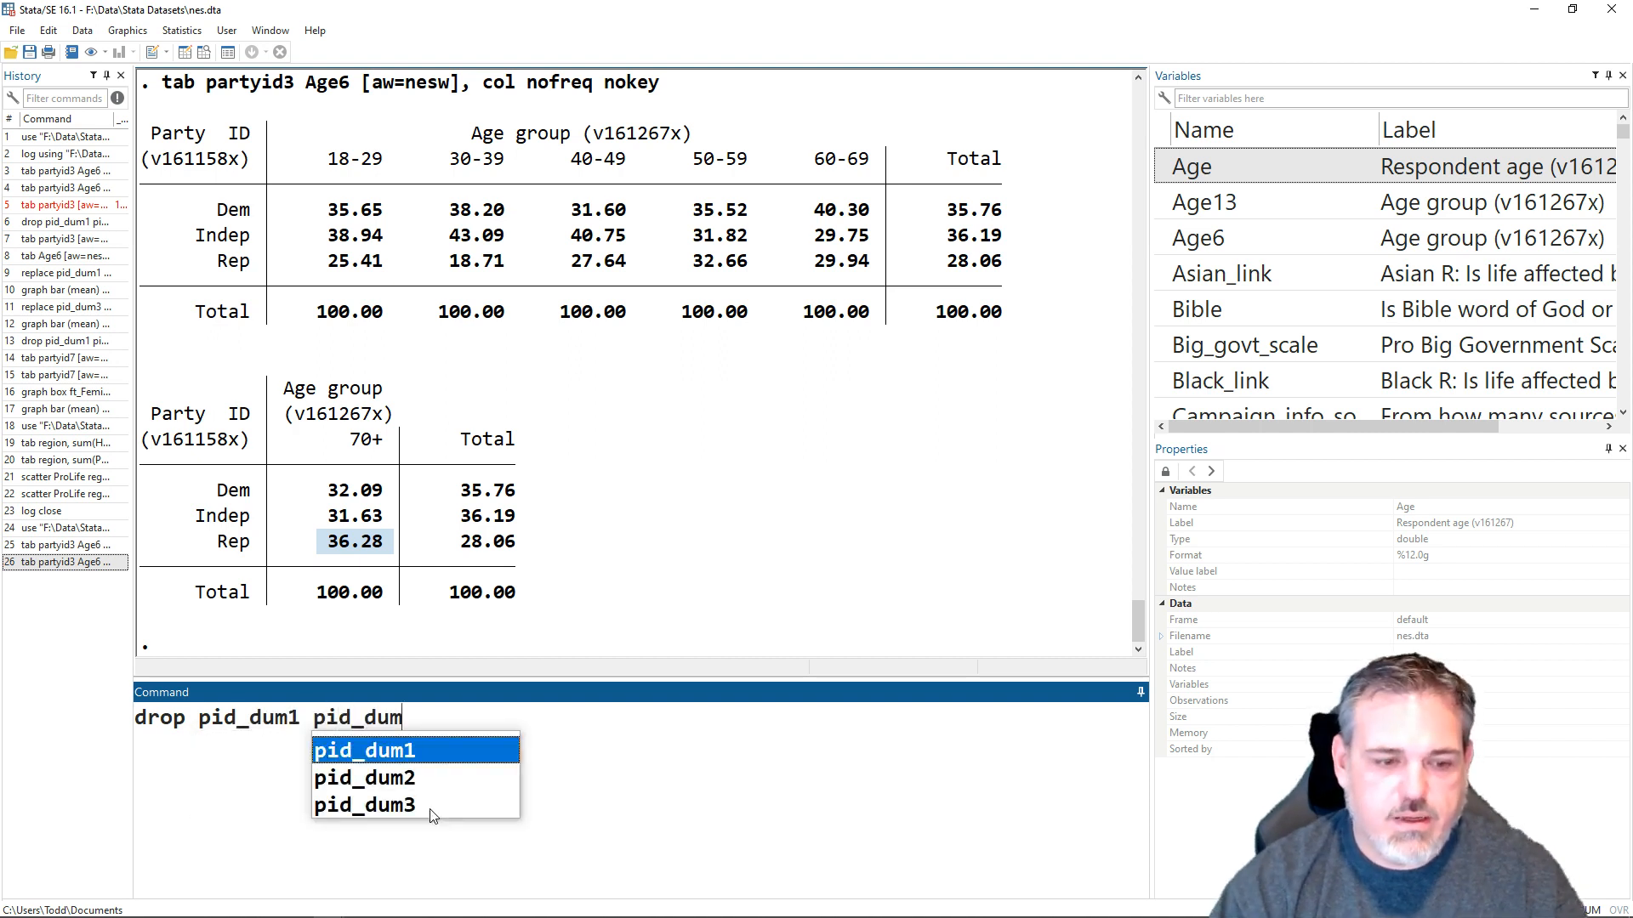
{"action": "type", "text": "2 "}
{"action": "type", "text": "pid"}
{"action": "key", "text": "Tab"}
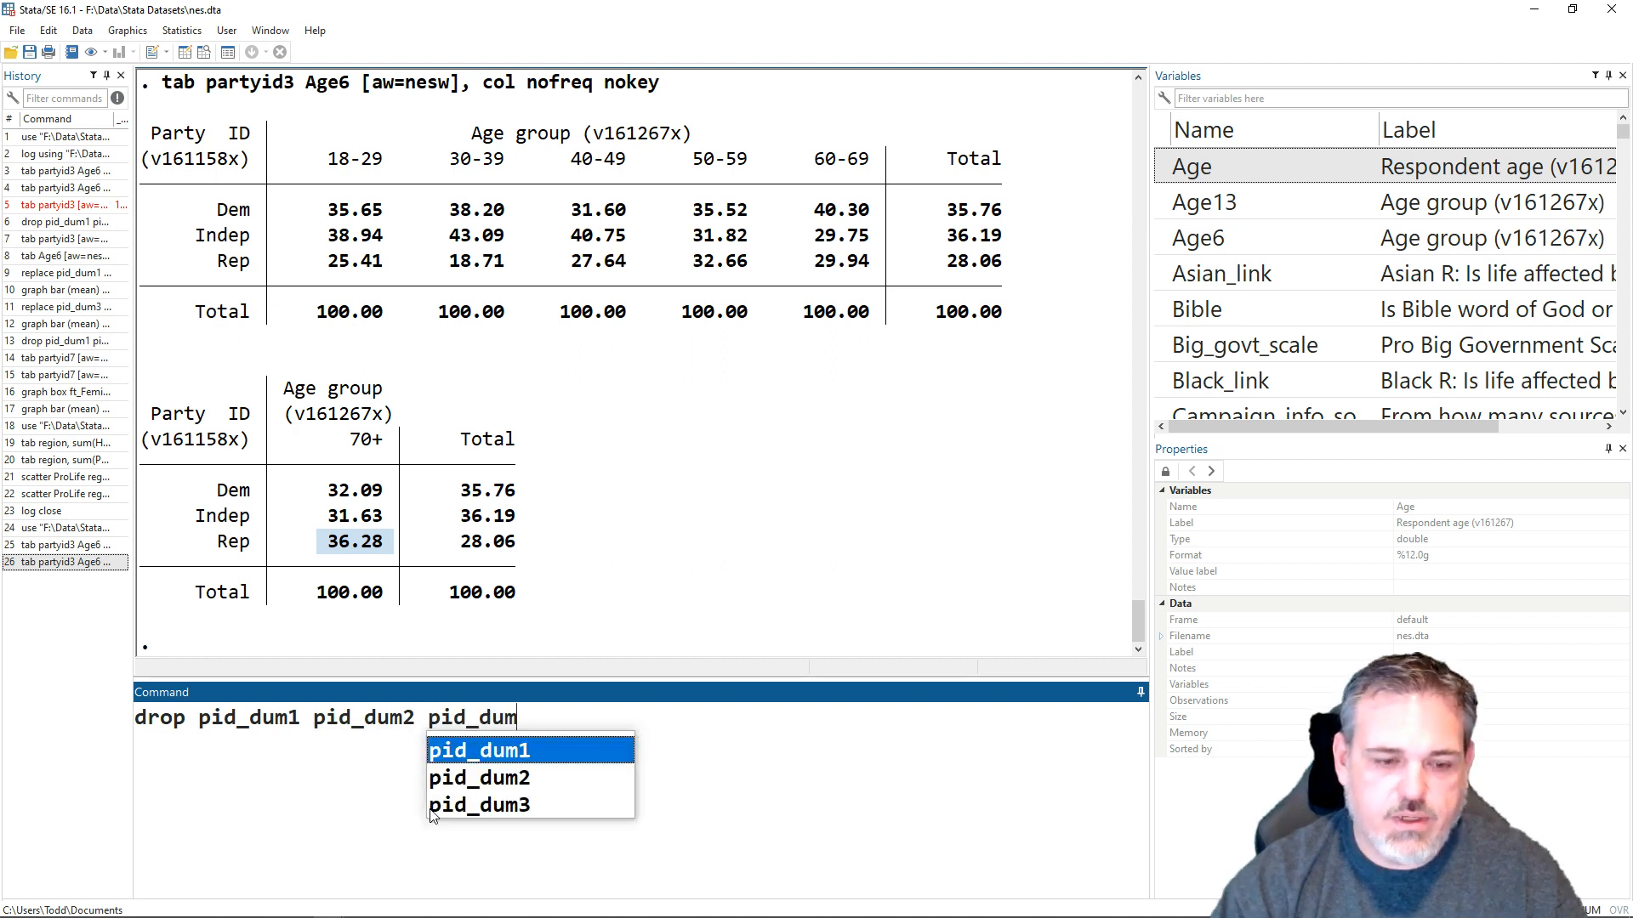
{"action": "key", "text": "Down"}
{"action": "key", "text": "Down"}
{"action": "key", "text": "Return"}
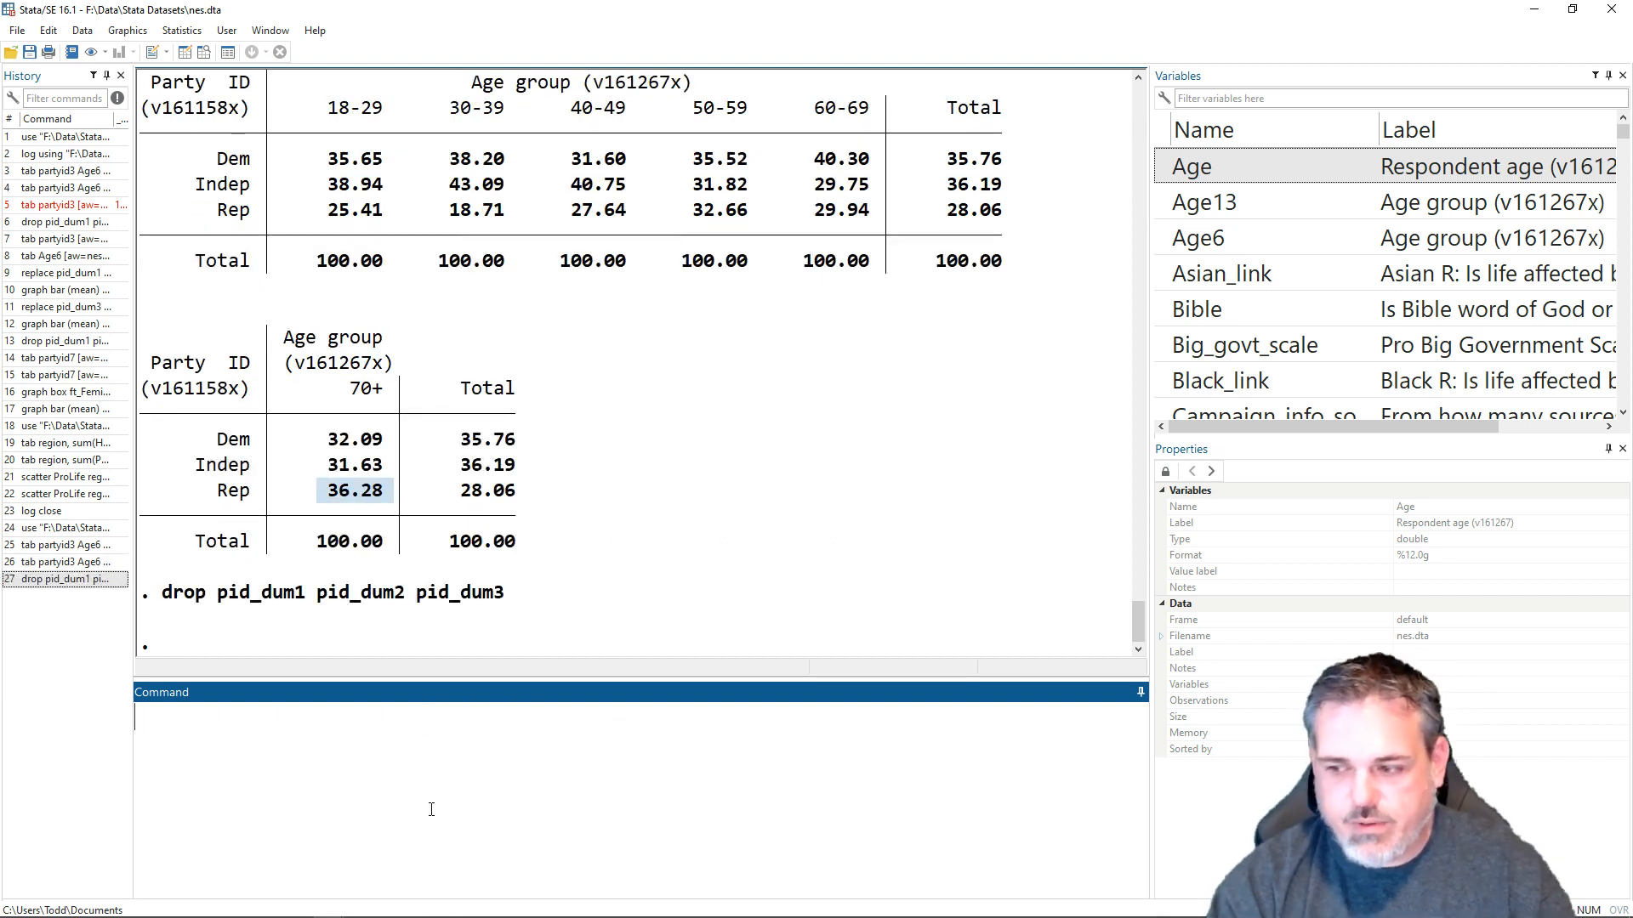
- Try to tabulate partyid with the nesw analytic weight while generating dummy variables under the stub pid_dum
{"action": "type", "text": "t"}
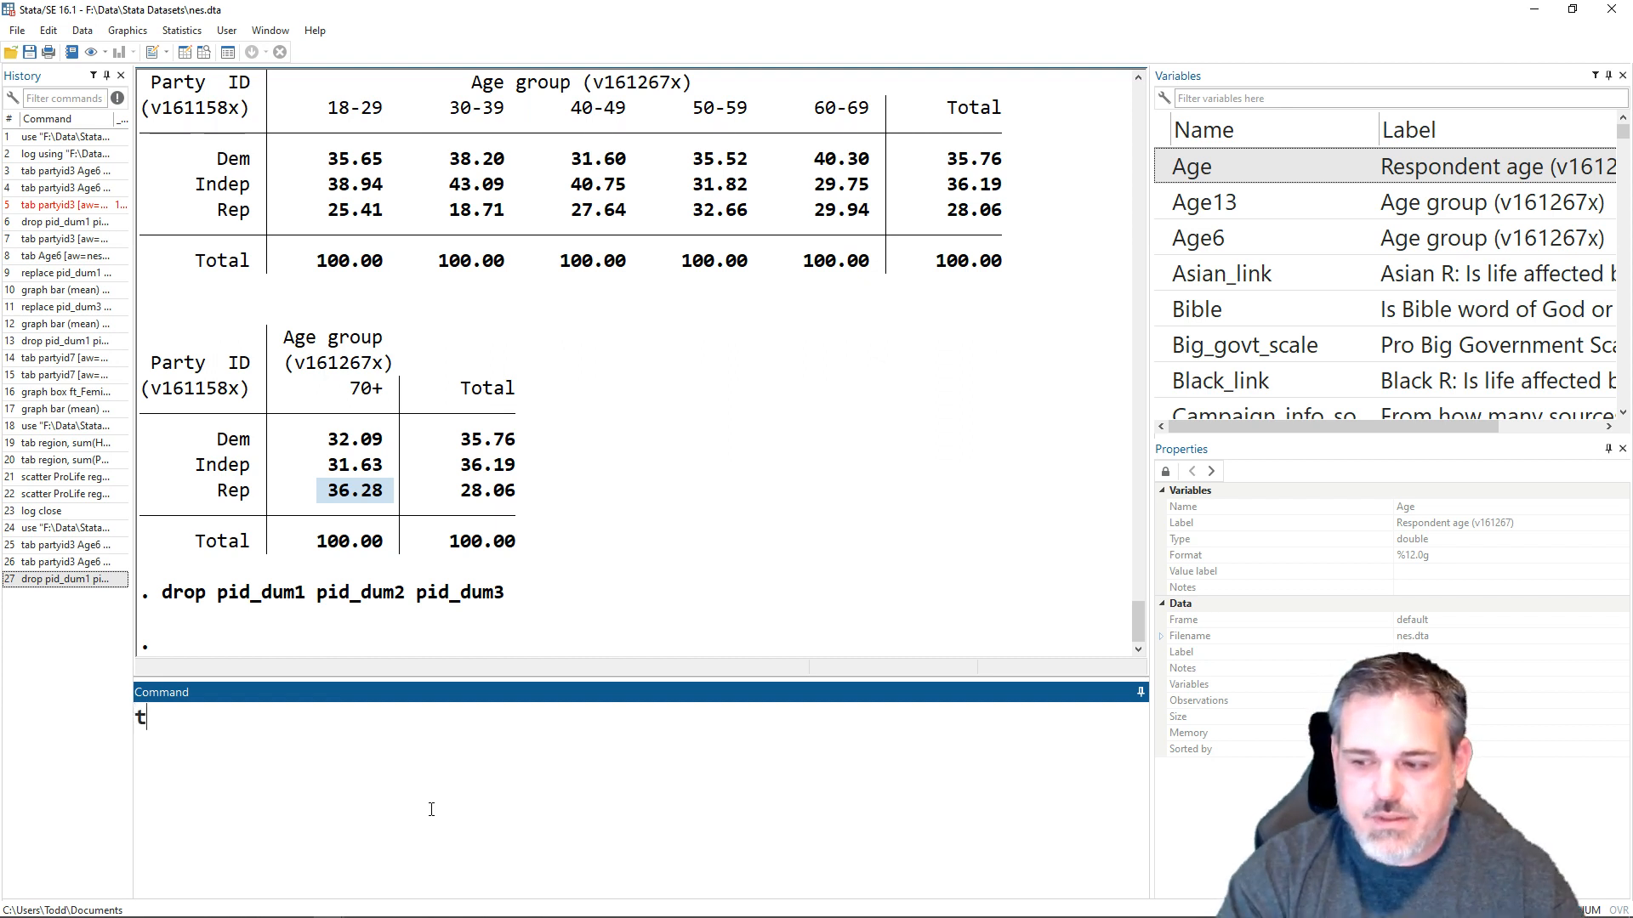
{"action": "type", "text": "ab partyid "}
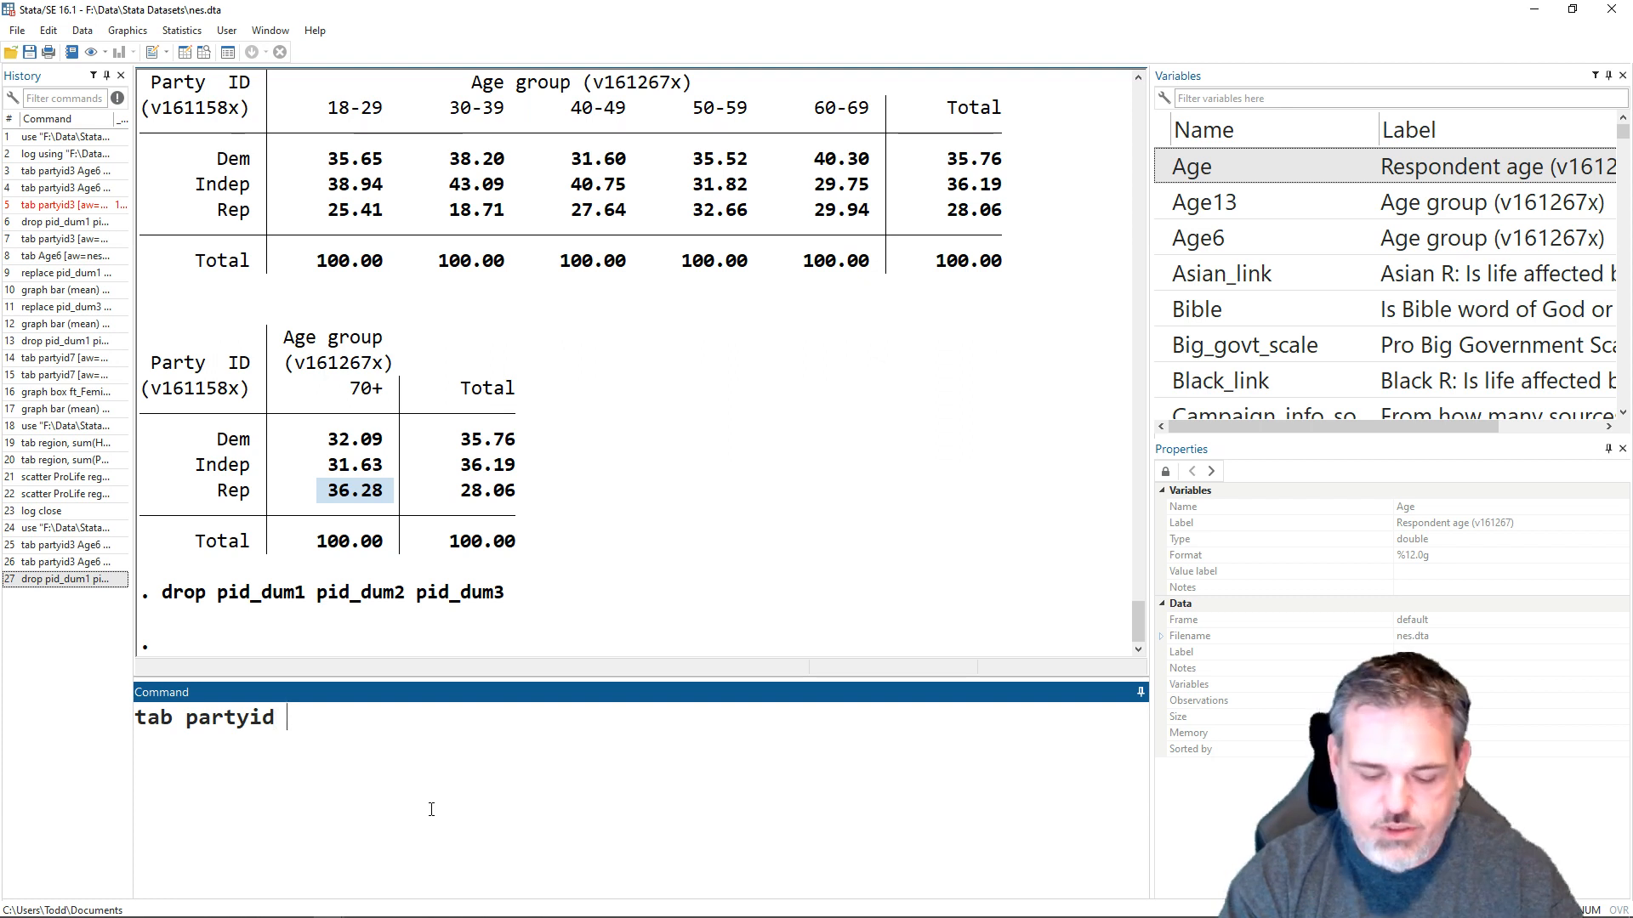
{"action": "type", "text": "[aw"}
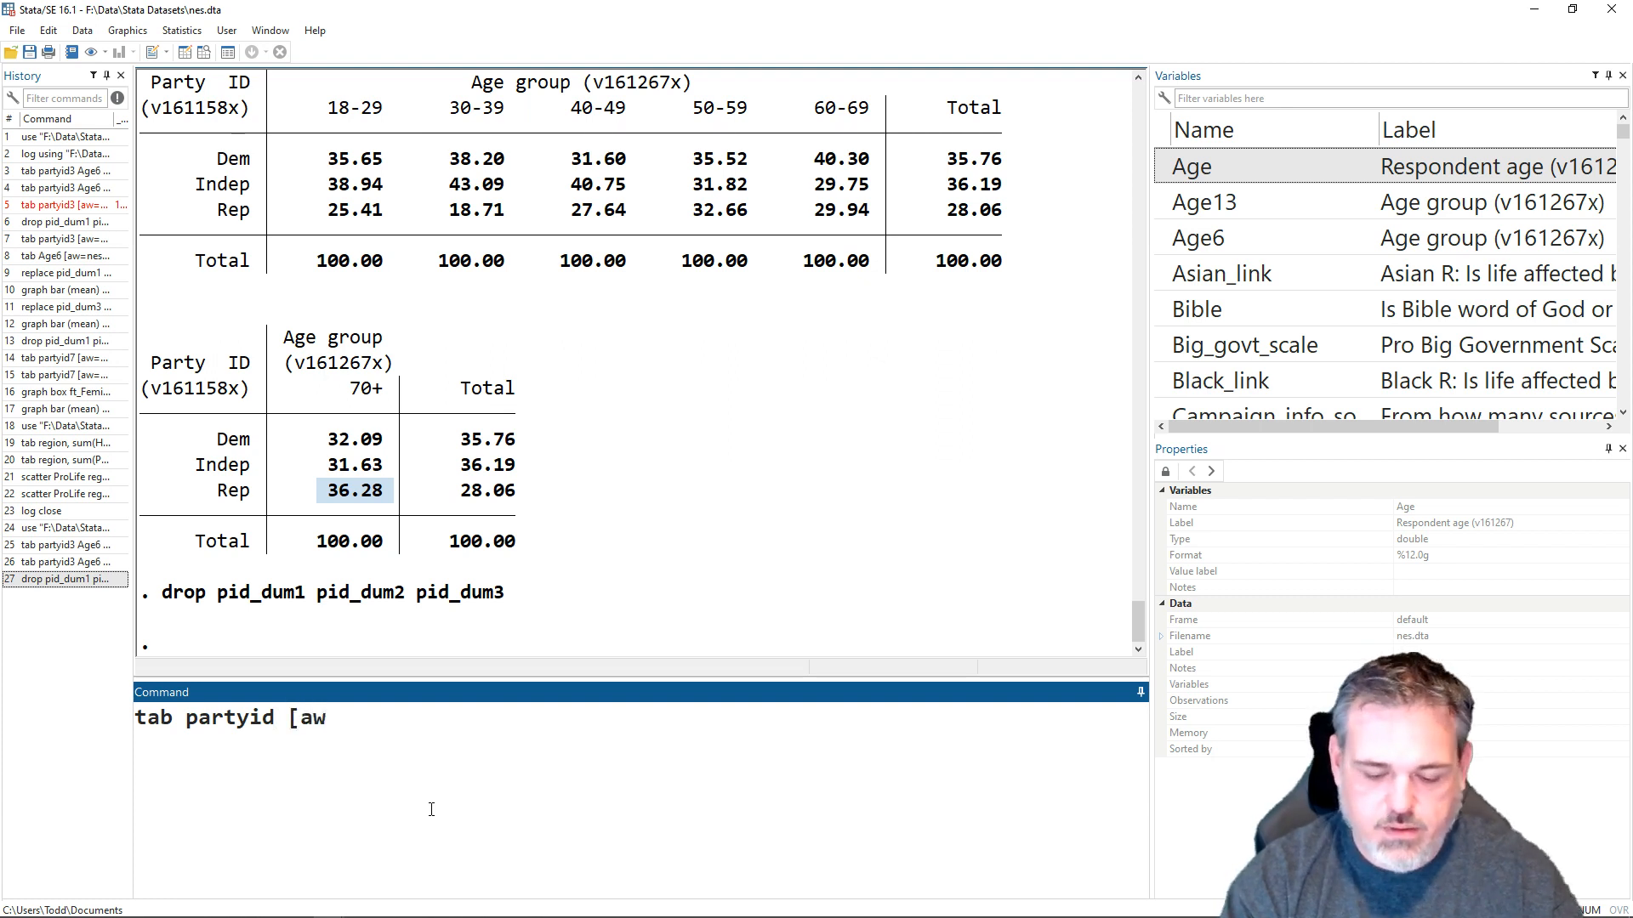
{"action": "type", "text": "=nesw],"}
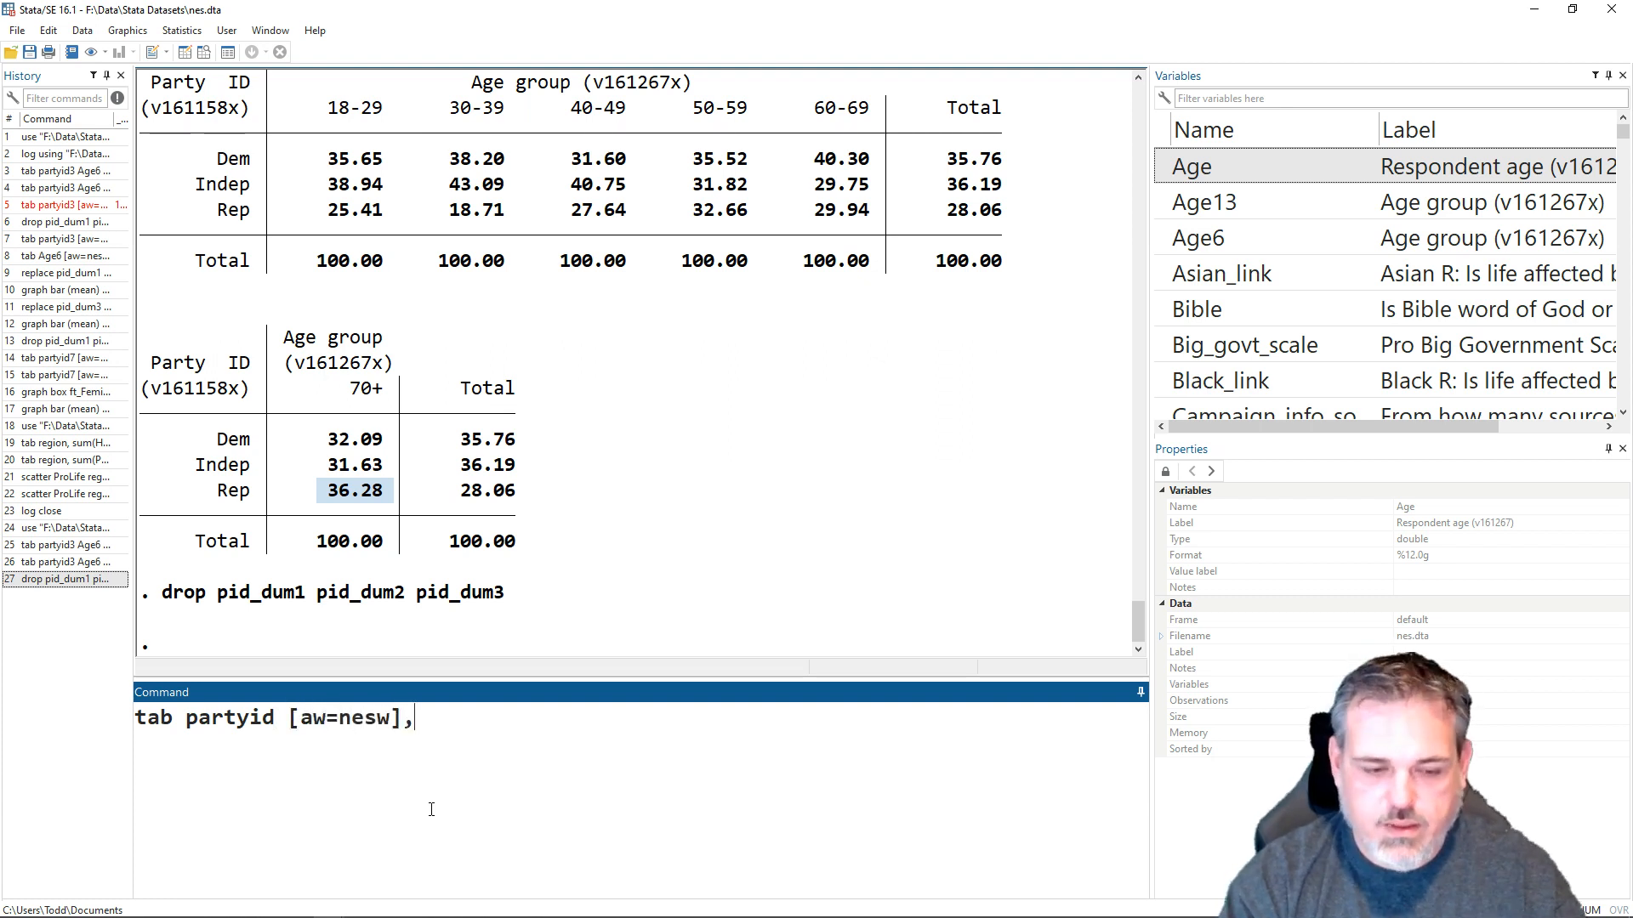
{"action": "type", "text": " gen(pid_p"}
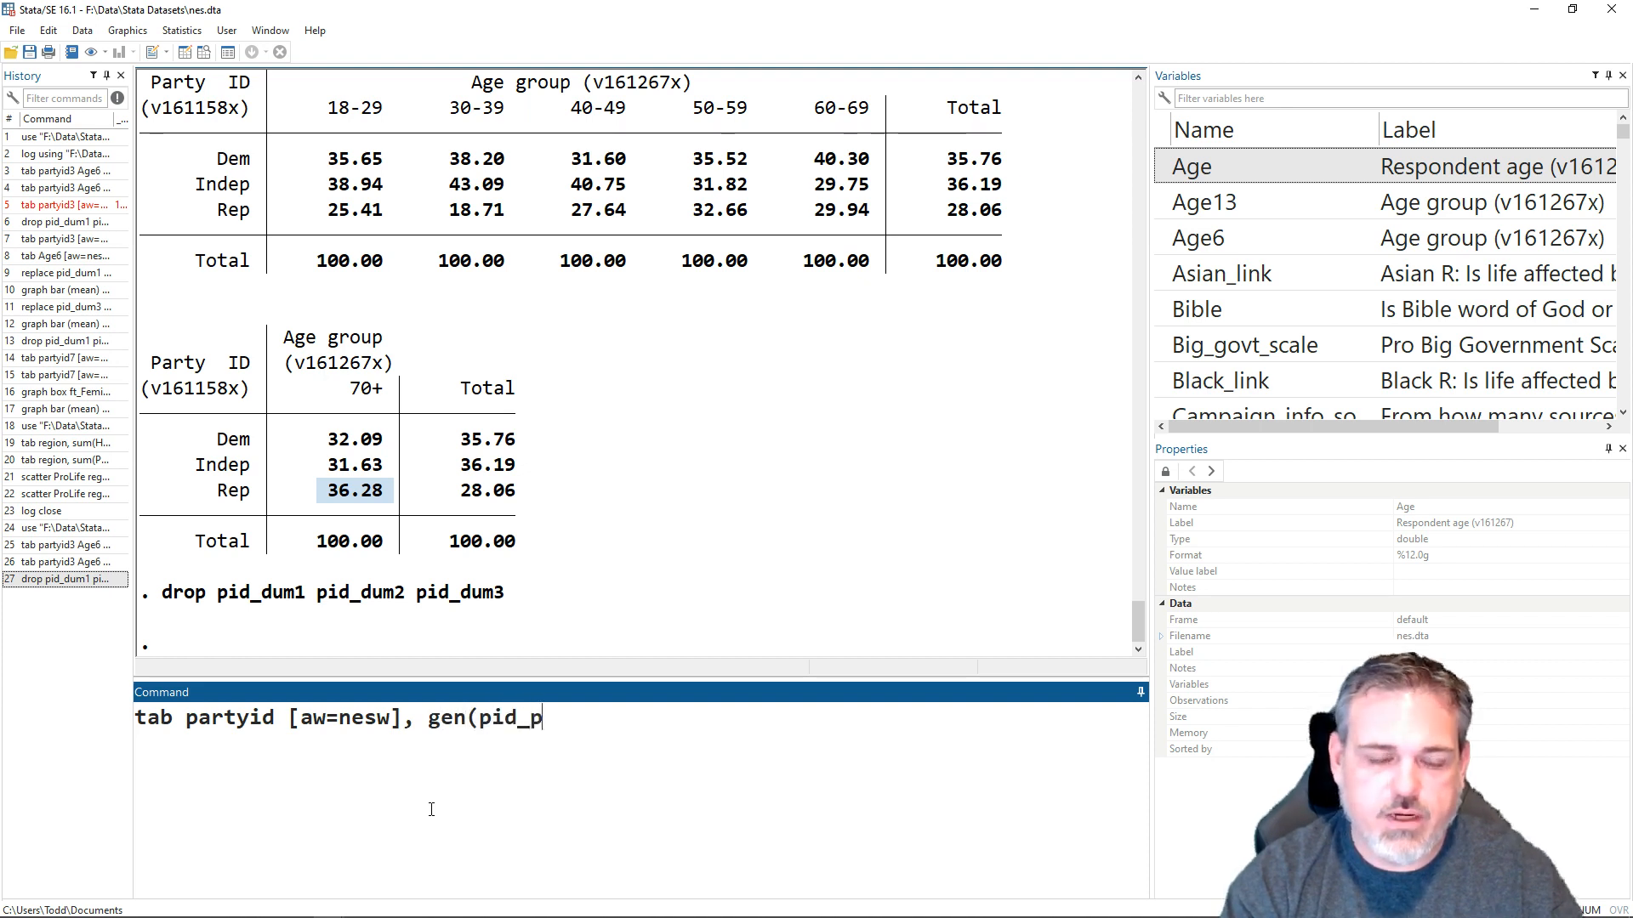
{"action": "key", "text": "BackSpace"}
{"action": "type", "text": "d"}
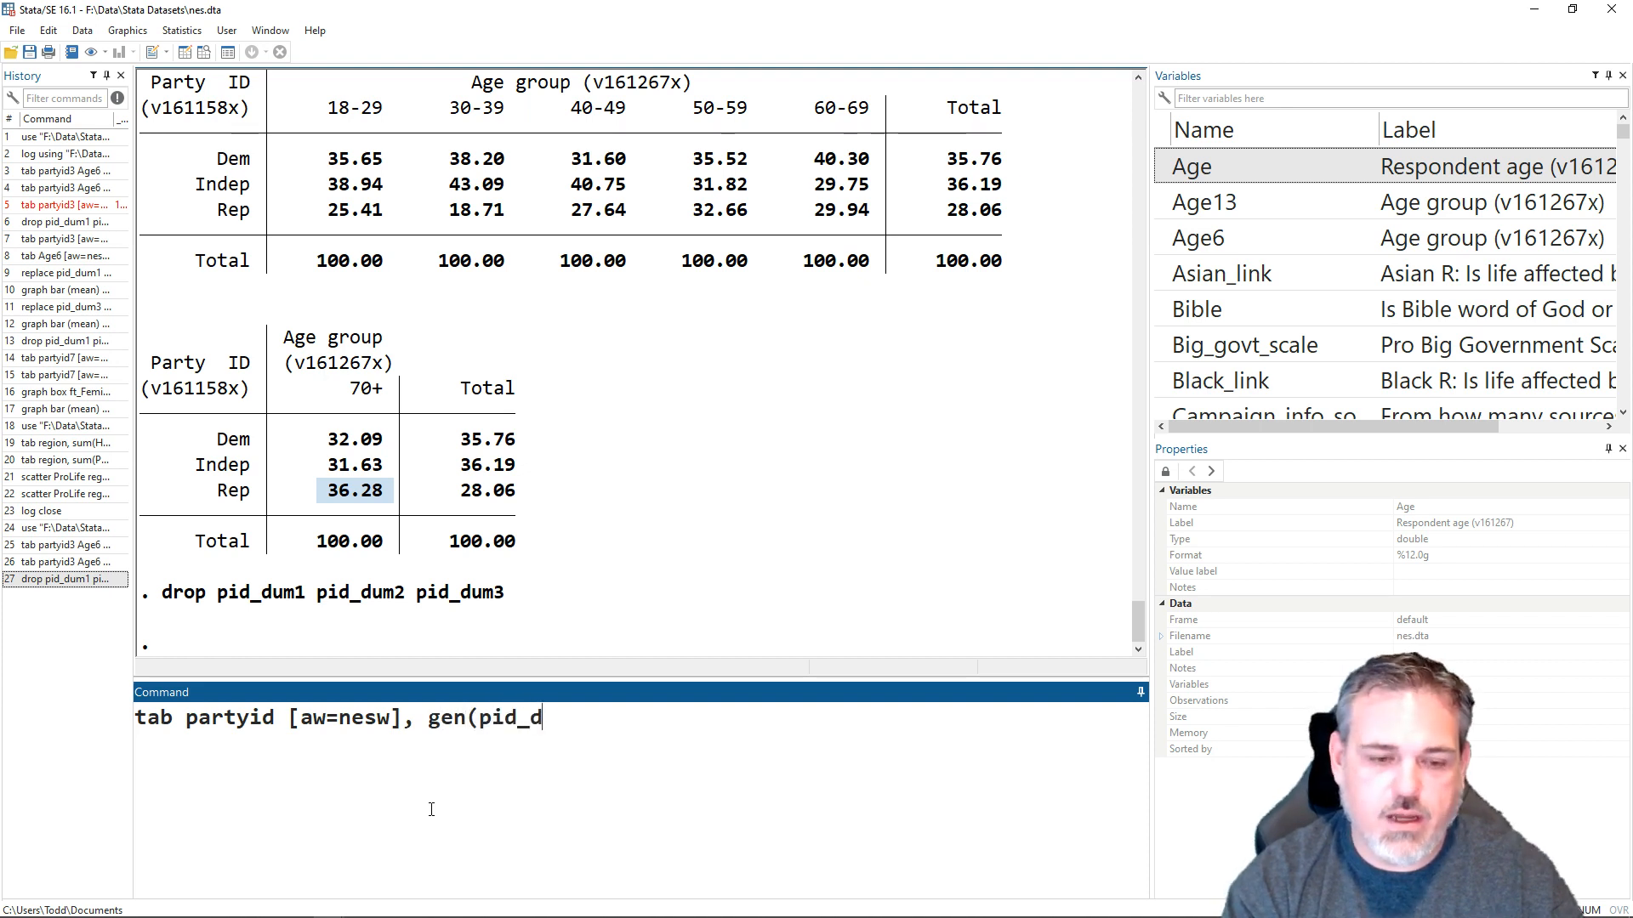
{"action": "type", "text": "um)"}
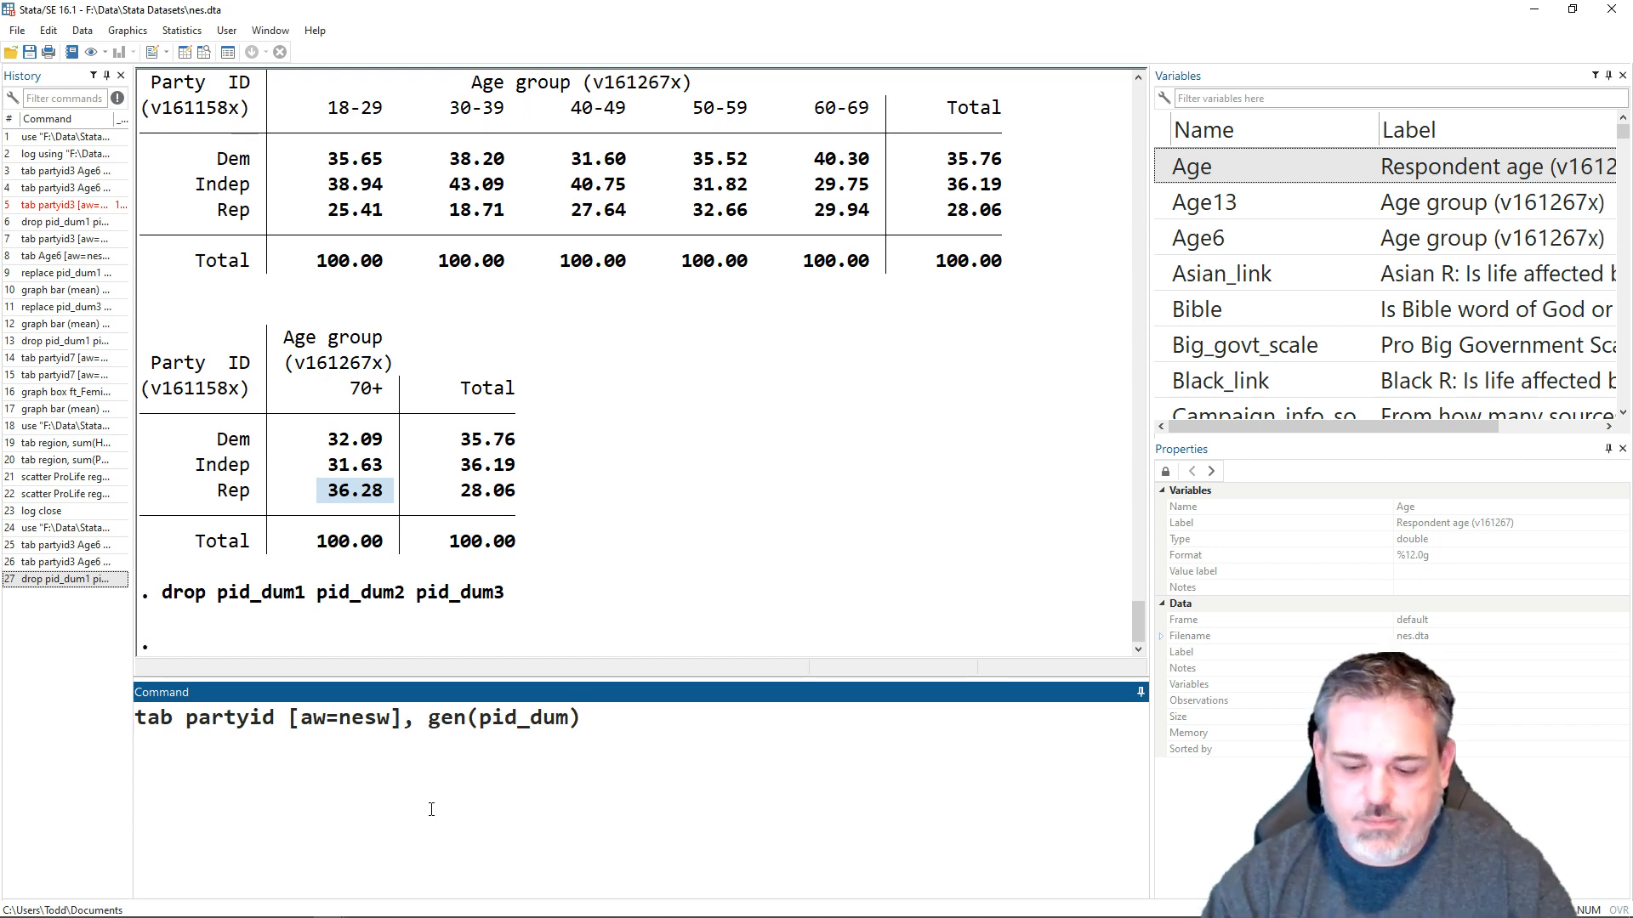
{"action": "key", "text": "Return"}
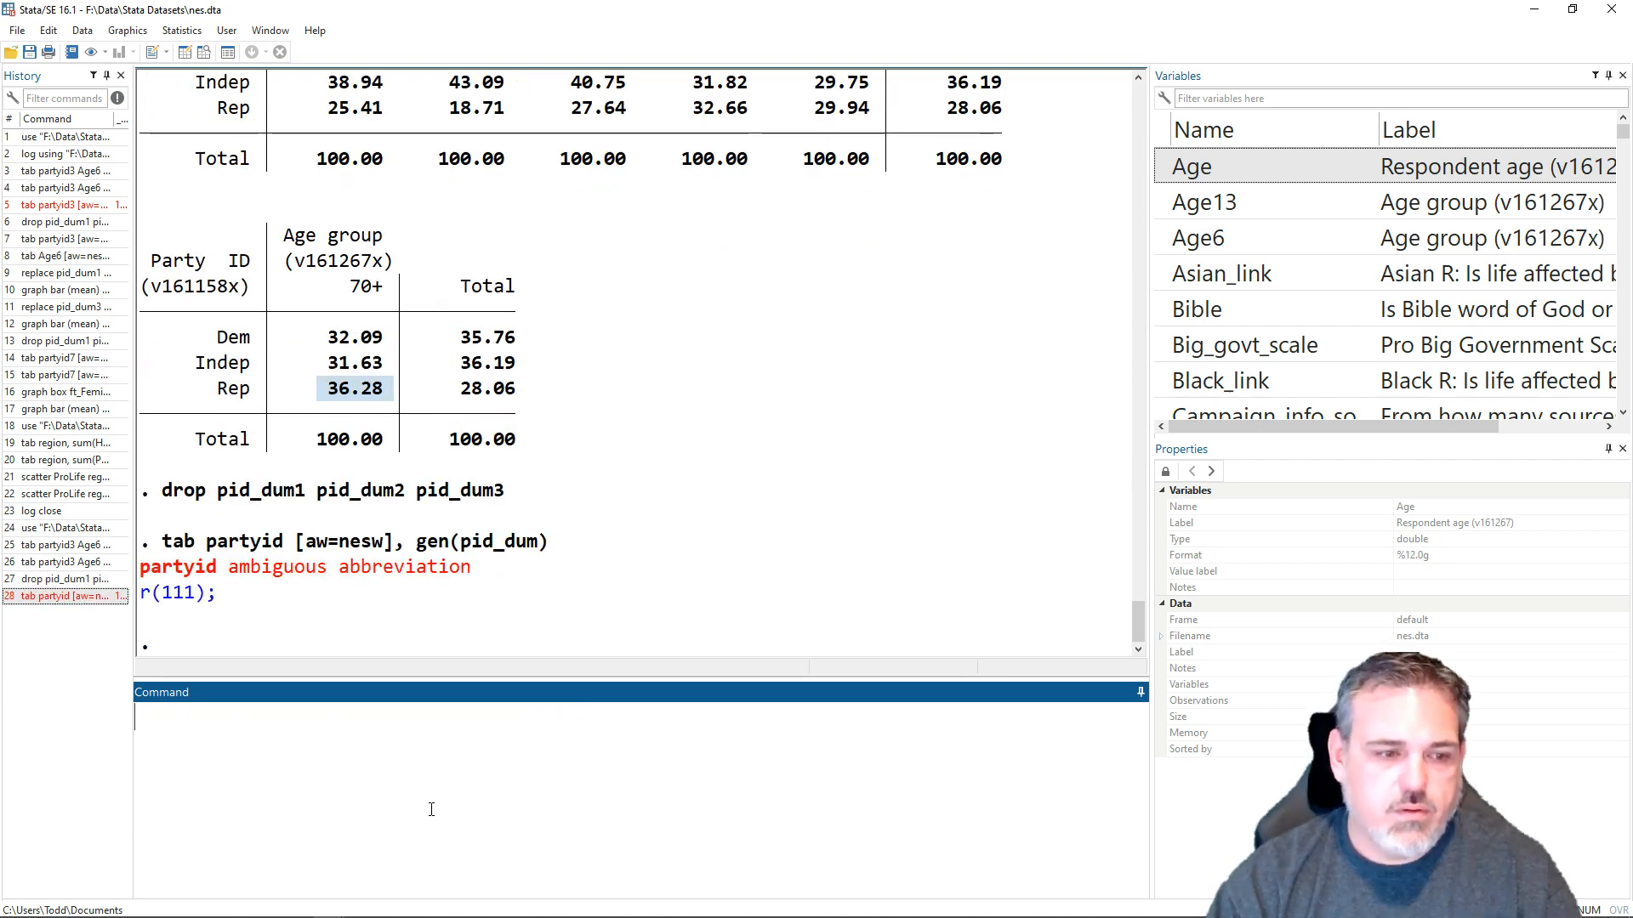
- Correct the variable in the failed tabulation to partyid3 and run the weighted command with gen(pid_dum)
{"action": "key", "text": "Page_Up"}
{"action": "key", "text": "Left"}
{"action": "key", "text": "Left"}
{"action": "key", "text": "Left"}
{"action": "key", "text": "Left"}
{"action": "key", "text": "Left"}
{"action": "key", "text": "Left"}
{"action": "key", "text": "Left"}
{"action": "key", "text": "Left"}
{"action": "key", "text": "Left"}
{"action": "key", "text": "Left"}
{"action": "key", "text": "Left"}
{"action": "key", "text": "Left"}
{"action": "key", "text": "Left"}
{"action": "key", "text": "Left"}
{"action": "key", "text": "Left"}
{"action": "key", "text": "Left"}
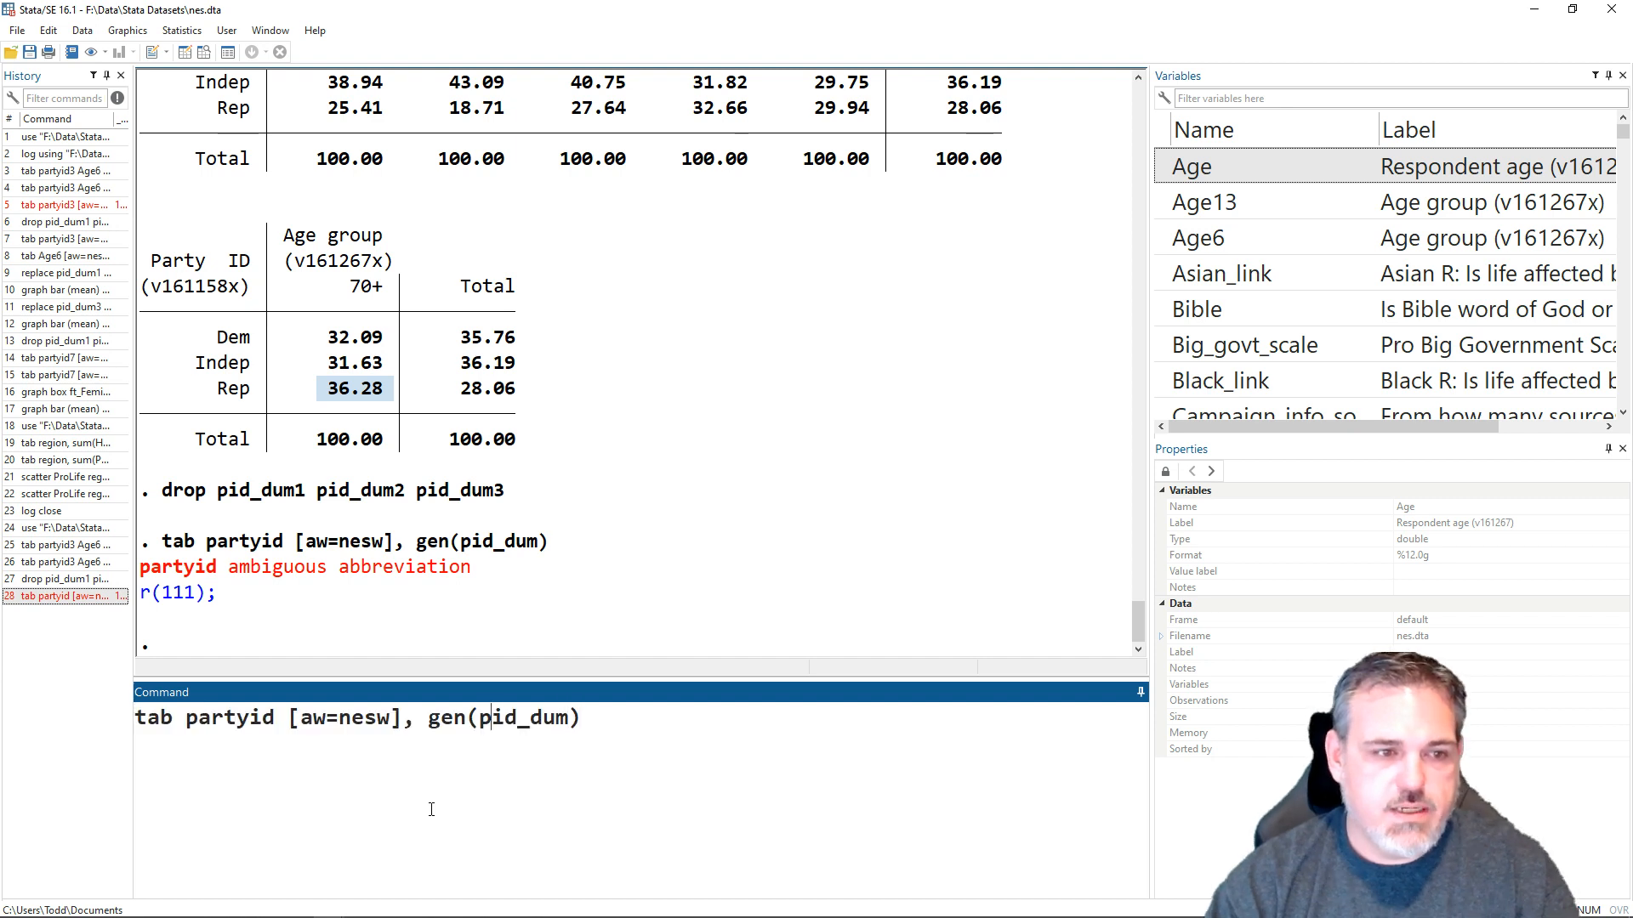
{"action": "key", "text": "Left"}
{"action": "key", "text": "Left"}
{"action": "key", "text": "Left"}
{"action": "key", "text": "Left"}
{"action": "key", "text": "Left"}
{"action": "key", "text": "Left"}
{"action": "key", "text": "Left"}
{"action": "key", "text": "Left"}
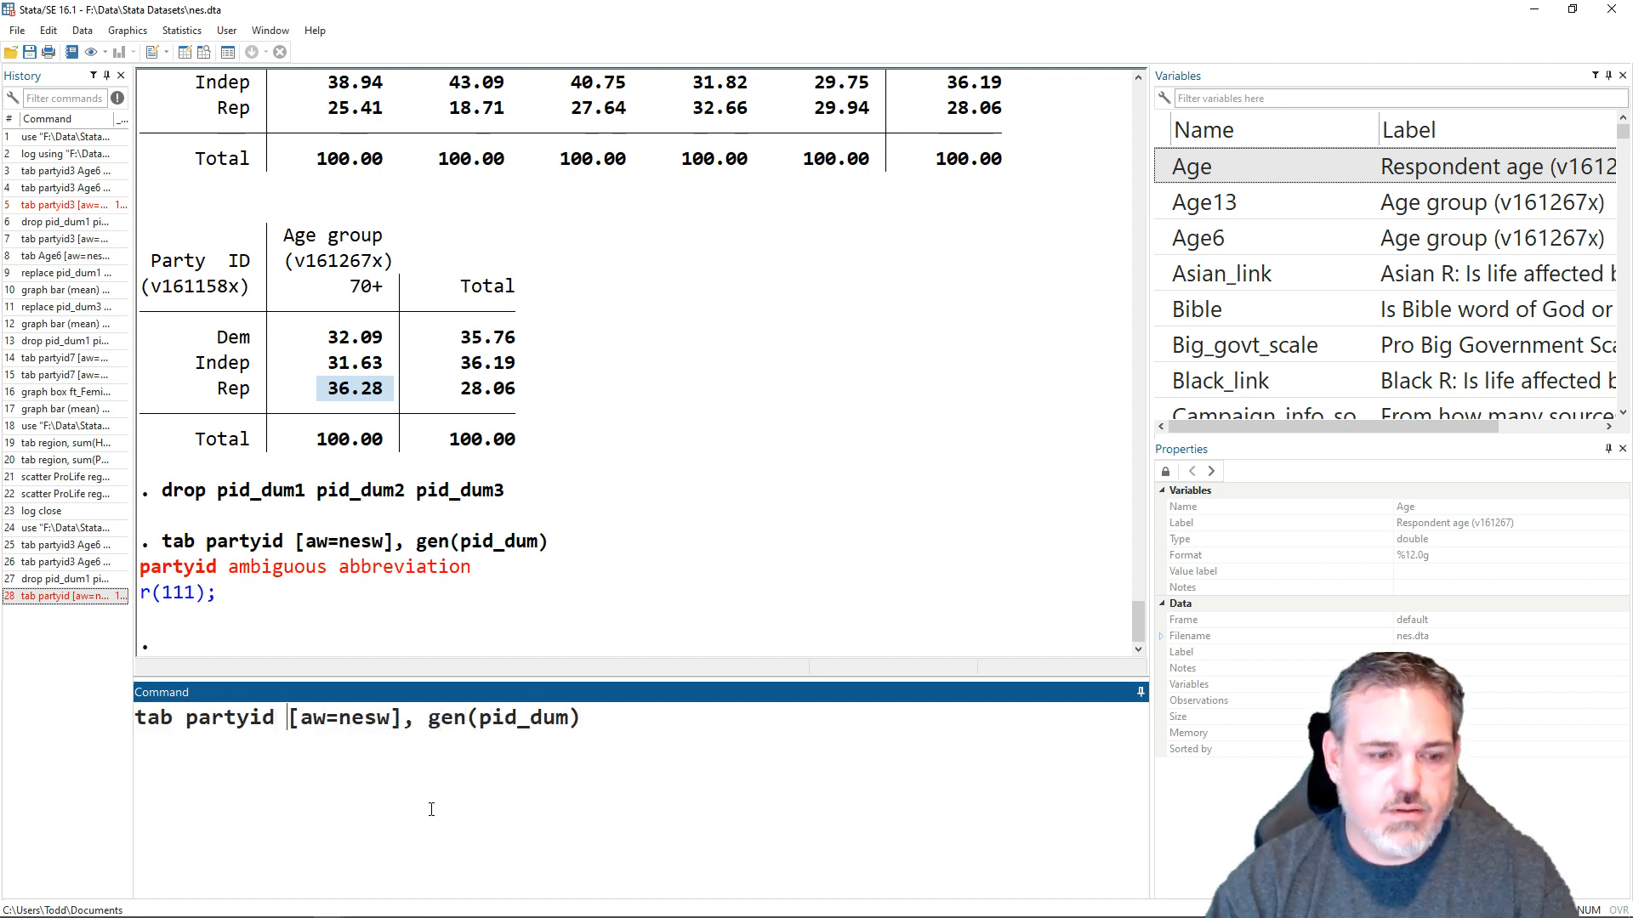
{"action": "type", "text": "3"}
{"action": "key", "text": "Return"}
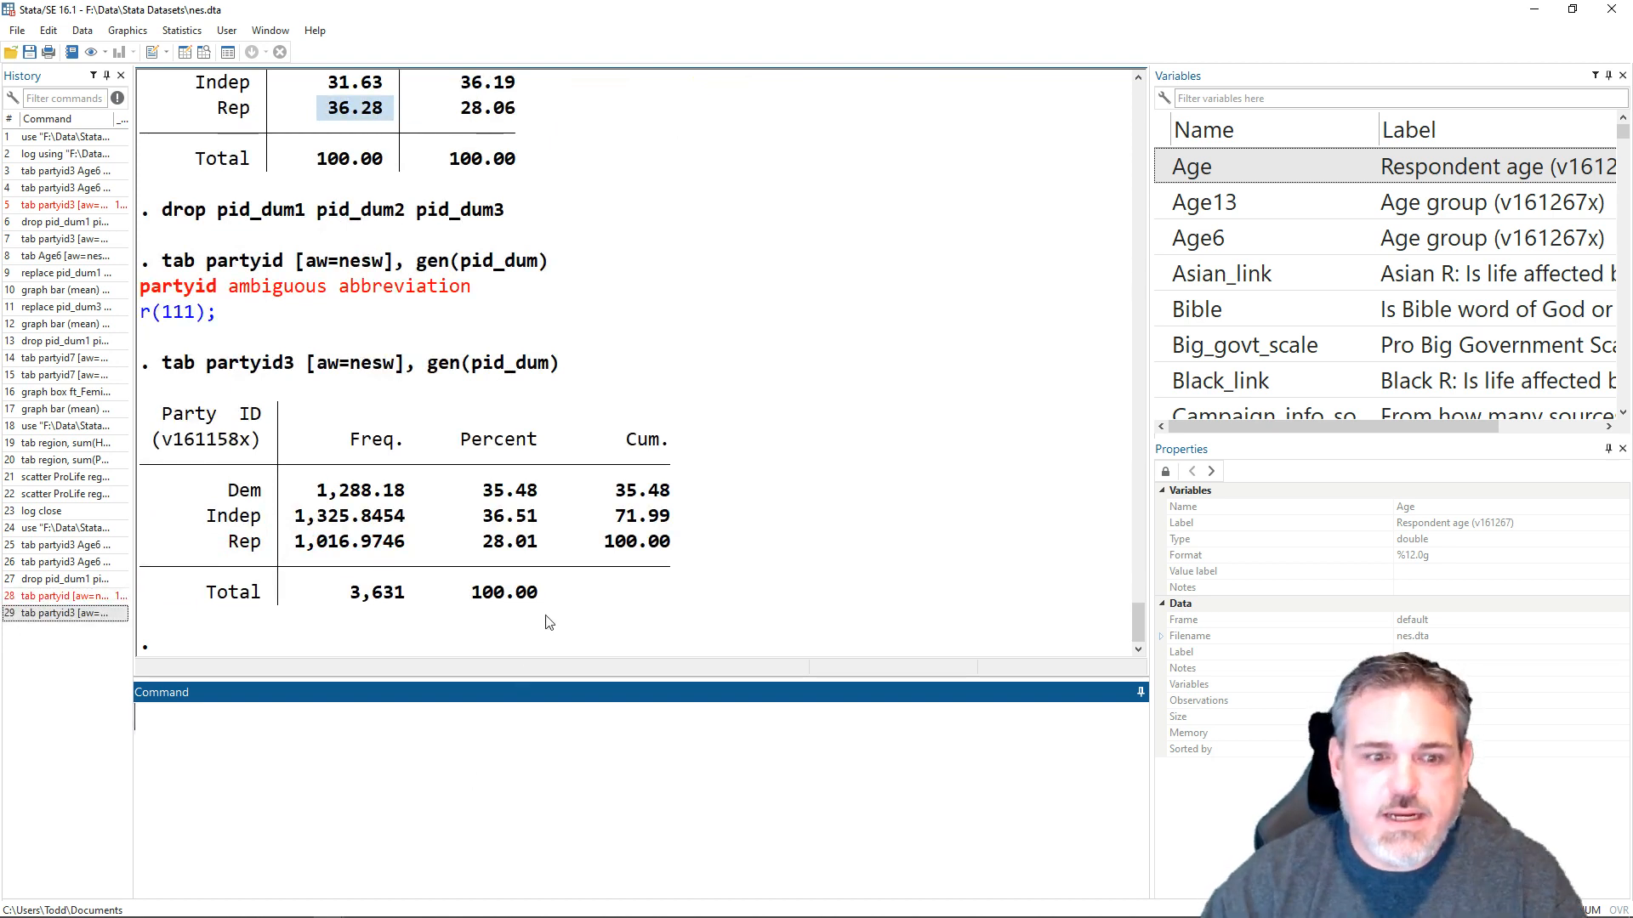
- Paste the weighted partyid3 frequency table into the blank Word document as a picture, and remove it again
{"action": "left_click_drag", "start_coordinate": [547, 588], "coordinate": [449, 568]}
{"action": "left_click", "coordinate": [557, 596]}
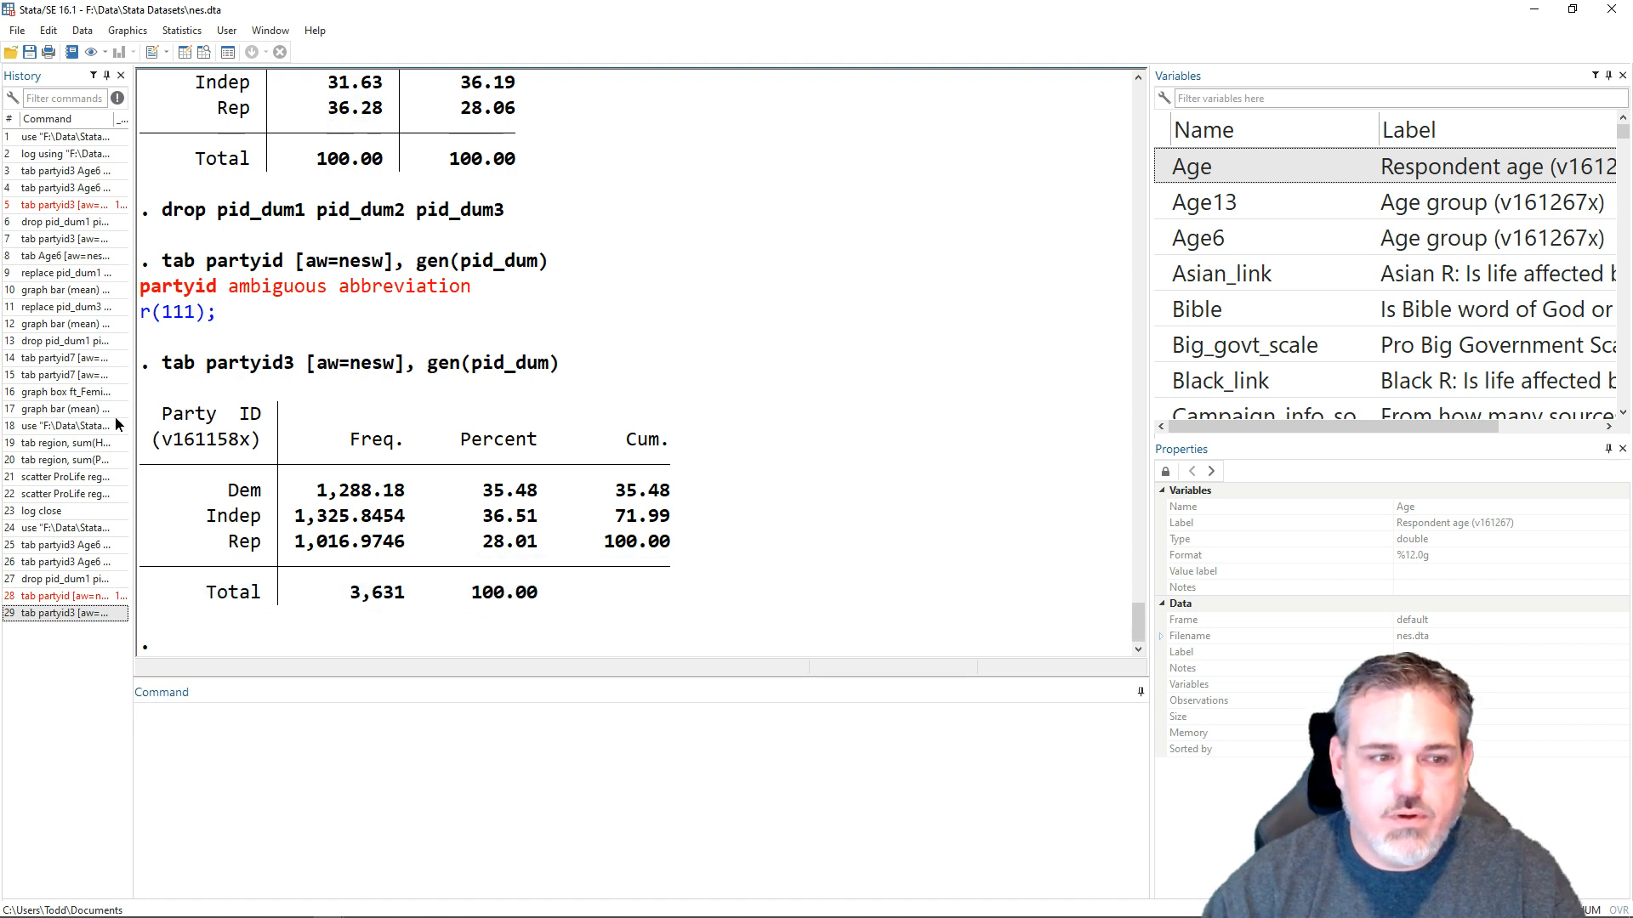
{"action": "left_click_drag", "start_coordinate": [151, 411], "coordinate": [685, 601]}
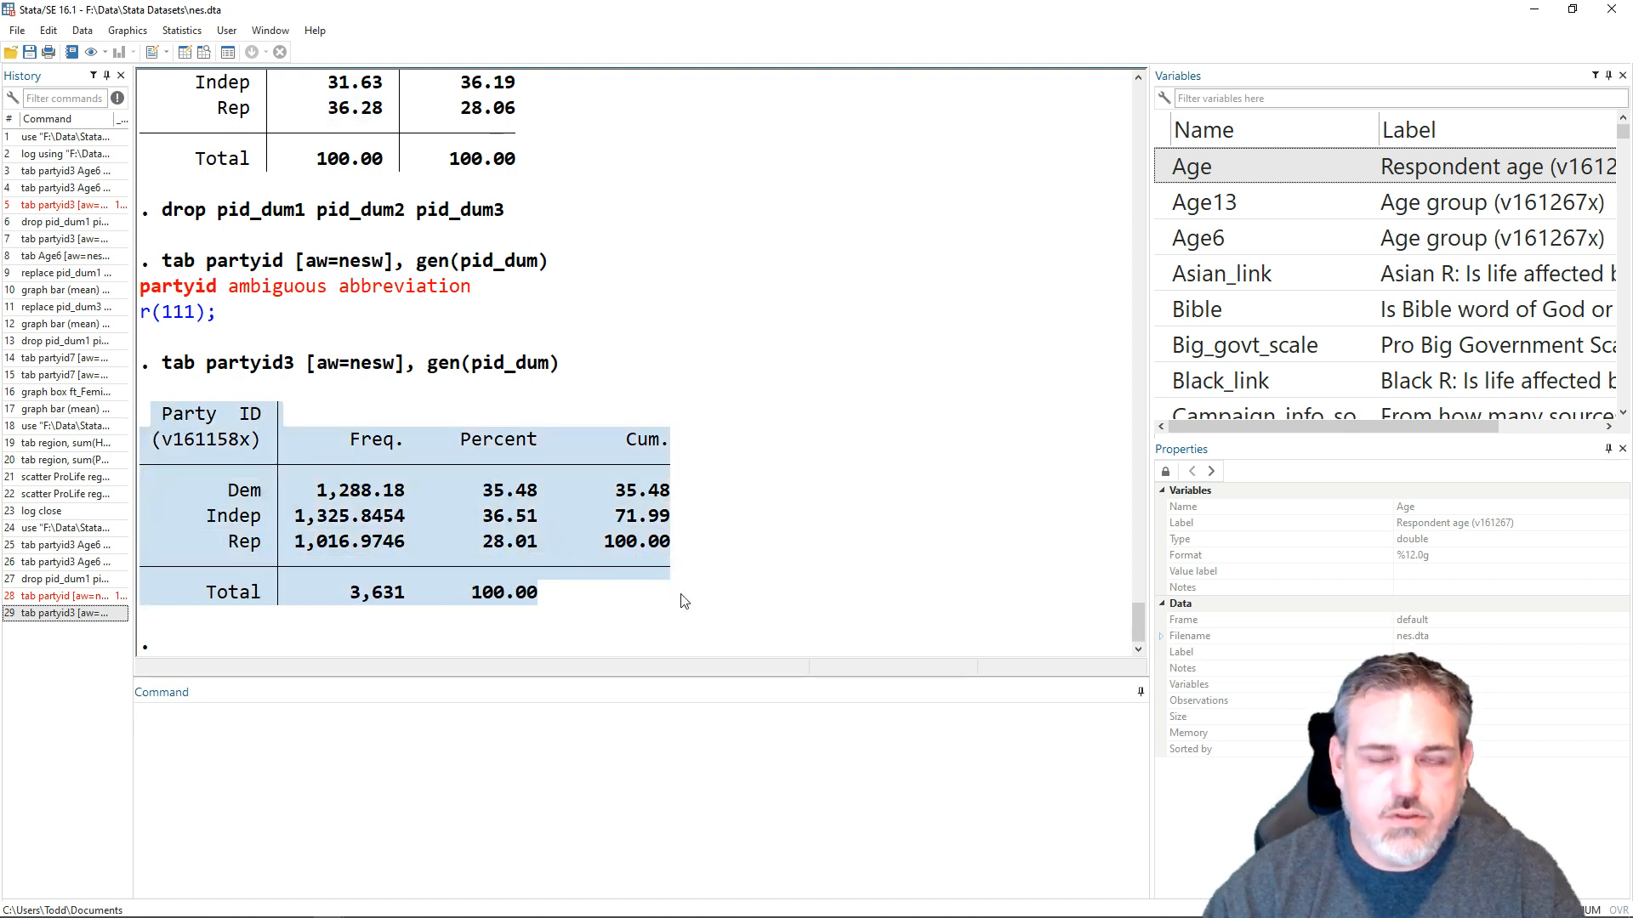
{"action": "right_click", "coordinate": [441, 489]}
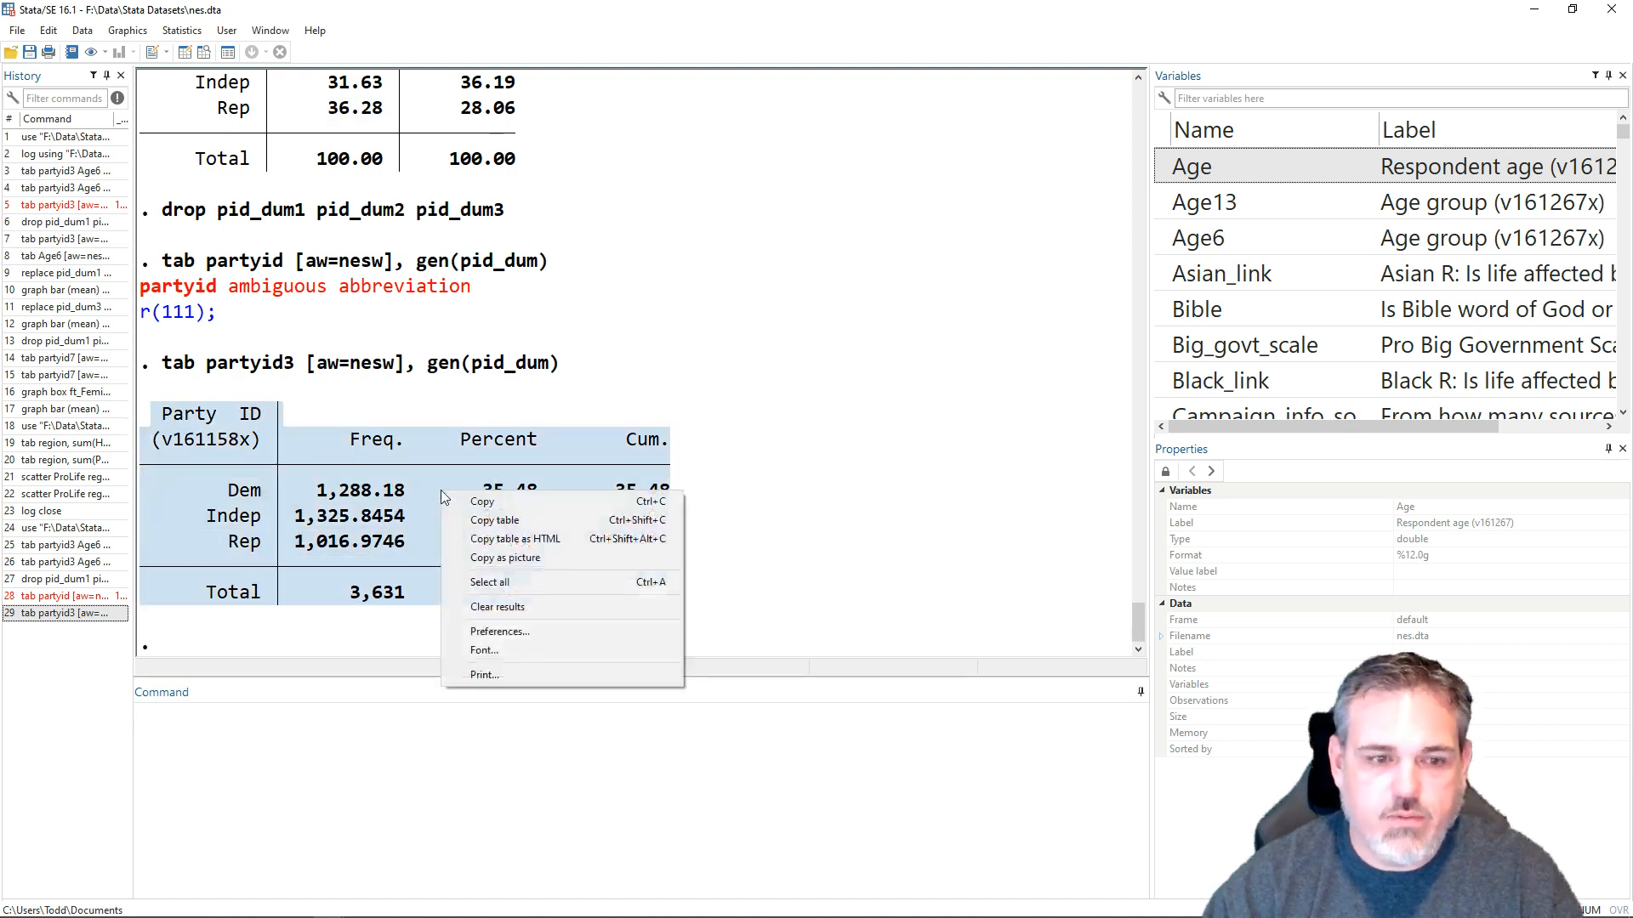
{"action": "left_click", "coordinate": [526, 560]}
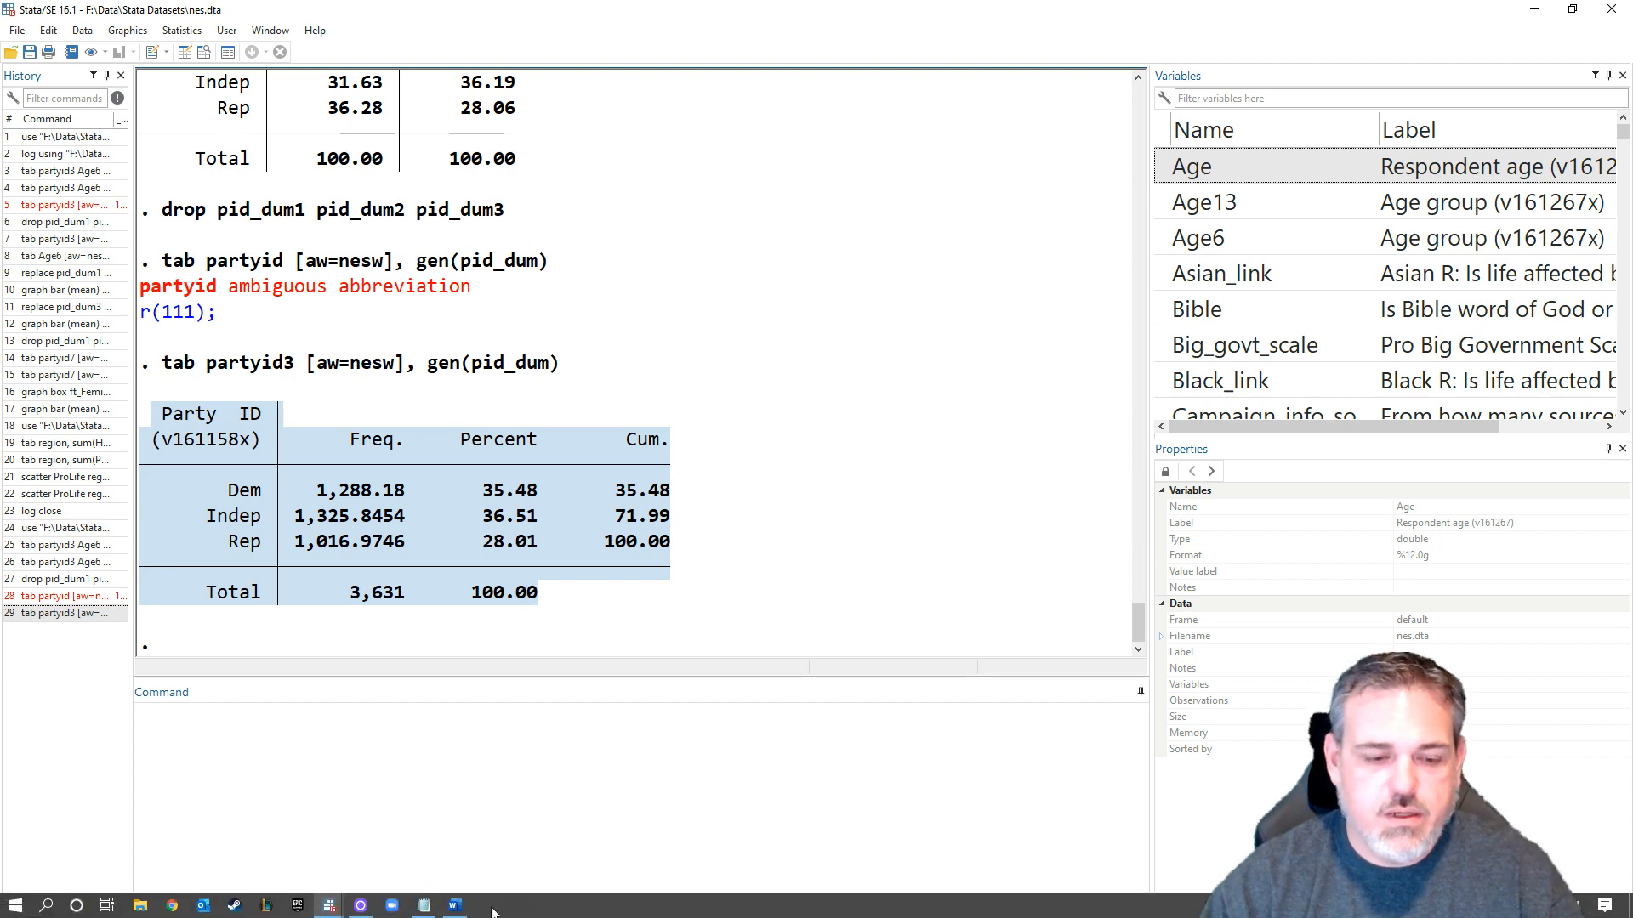
{"action": "left_click", "coordinate": [454, 905]}
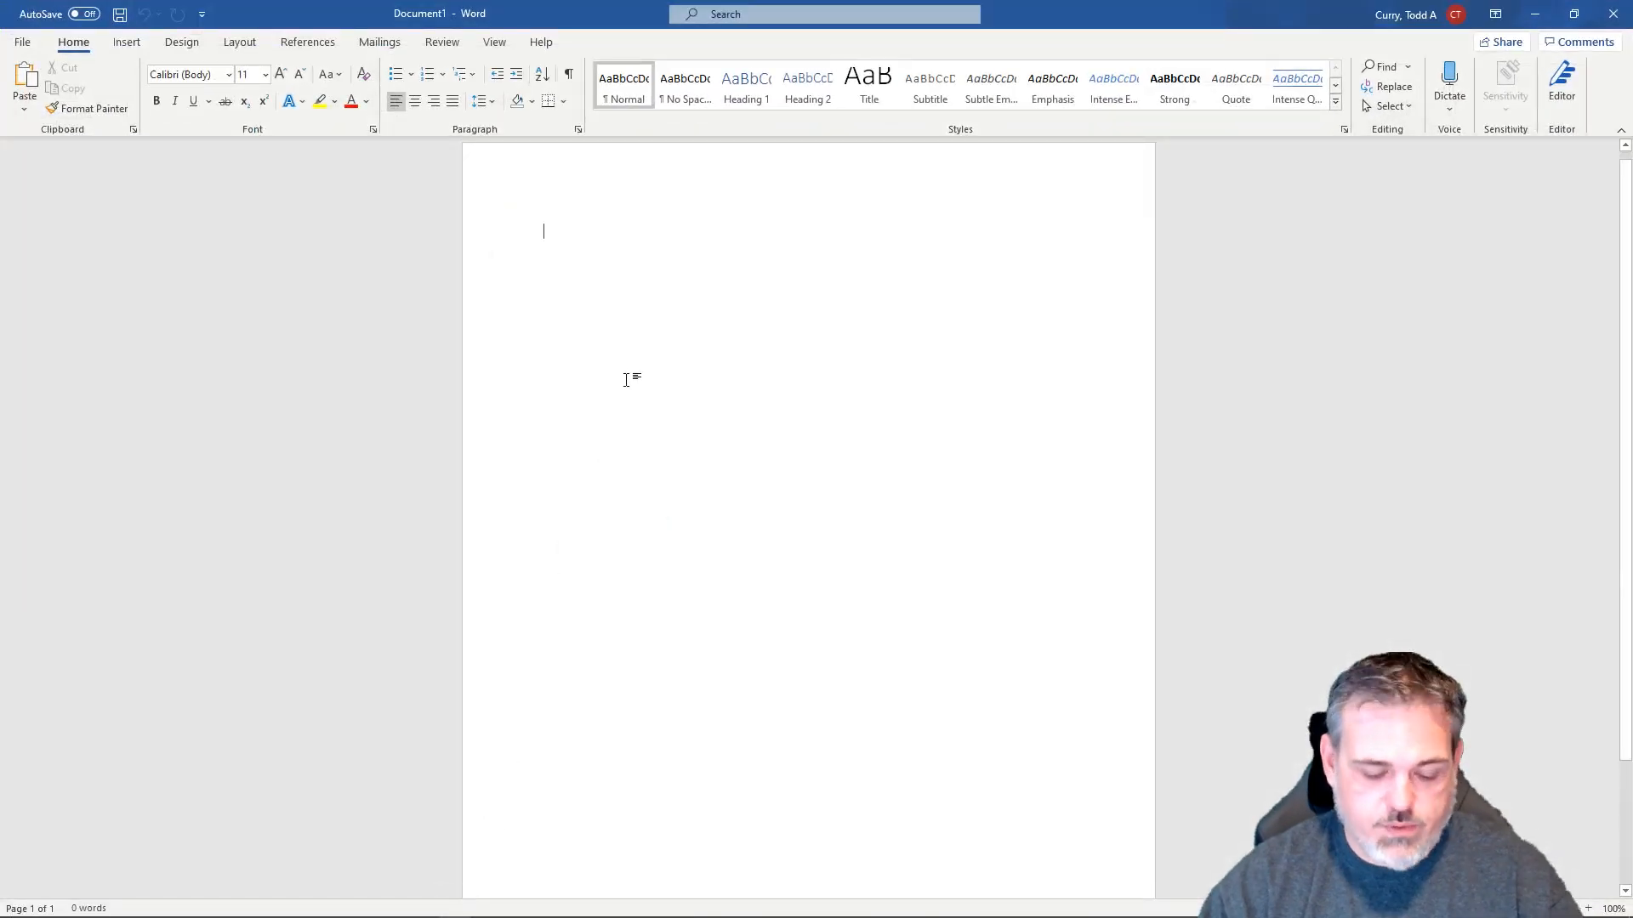
{"action": "key", "text": "ctrl+v"}
{"action": "left_click", "coordinate": [648, 274]}
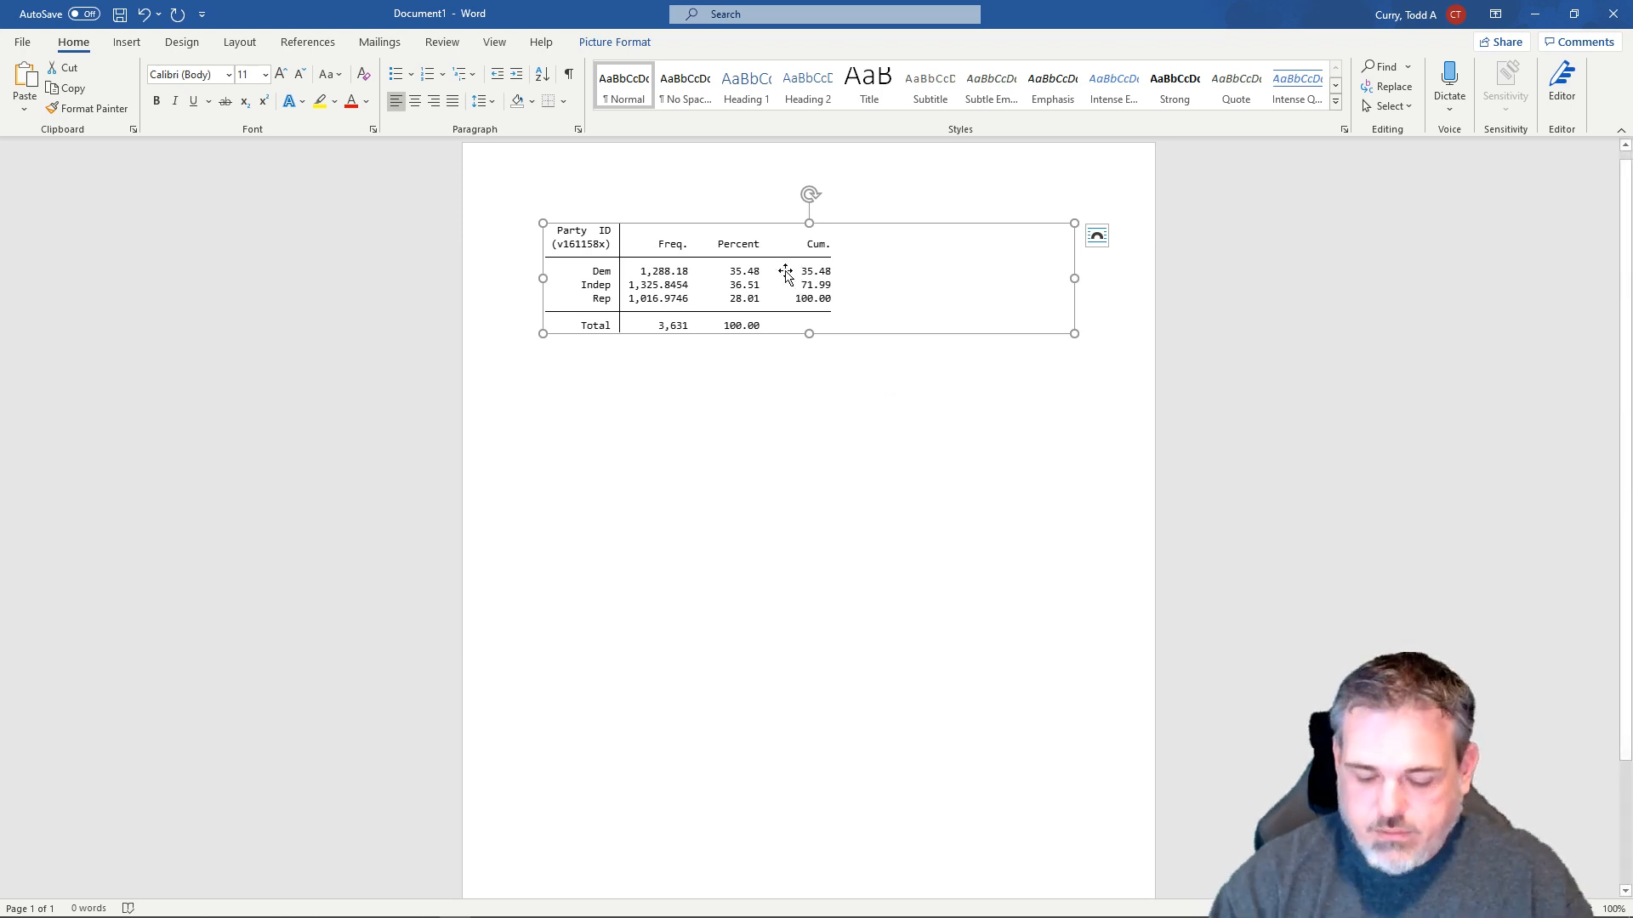
{"action": "key", "text": "Delete"}
- Copy the partyid3 frequency table from Stata as plain text and paste it into the Word document
{"action": "key", "text": "alt+Tab"}
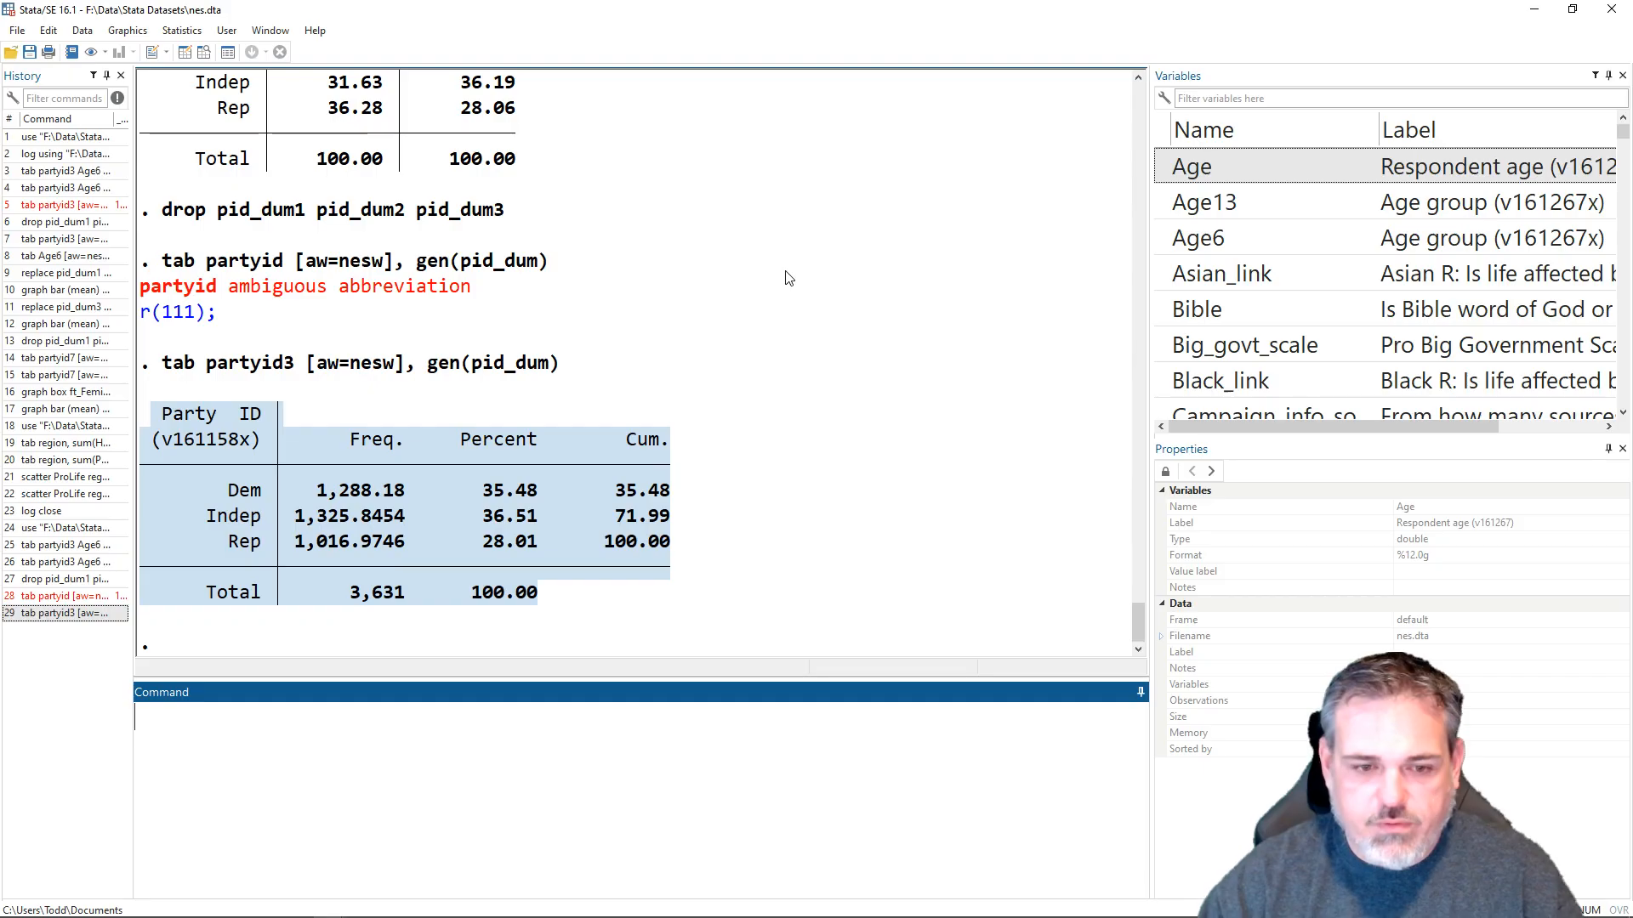
{"action": "right_click", "coordinate": [421, 557]}
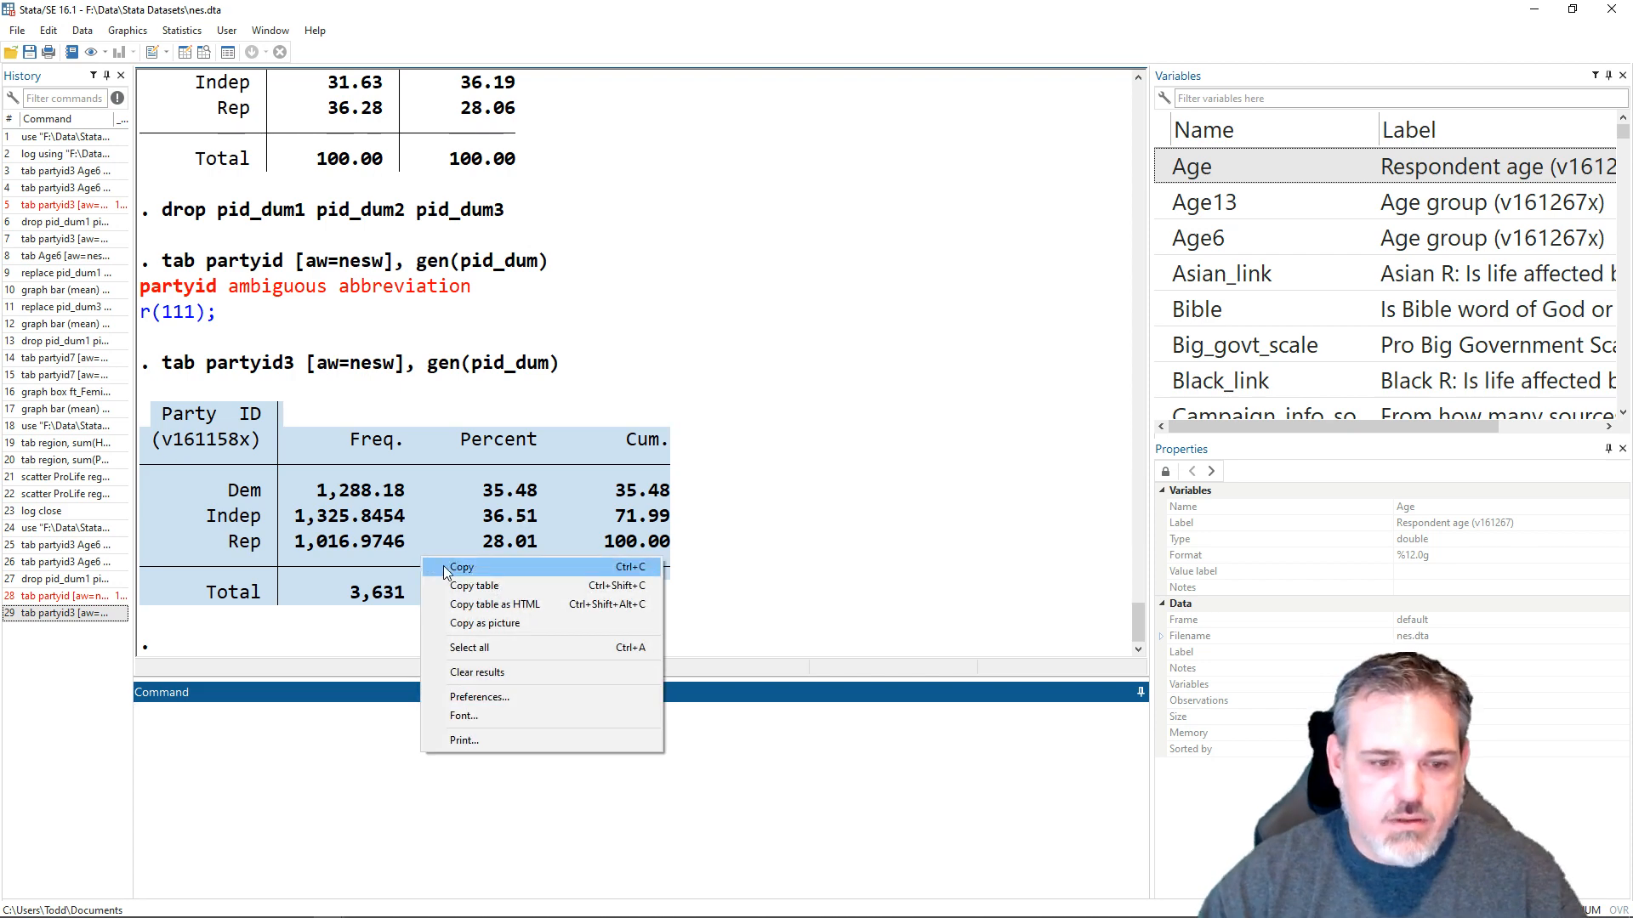
{"action": "left_click", "coordinate": [444, 568]}
{"action": "key", "text": "alt+Tab"}
{"action": "key", "text": "ctrl+v"}
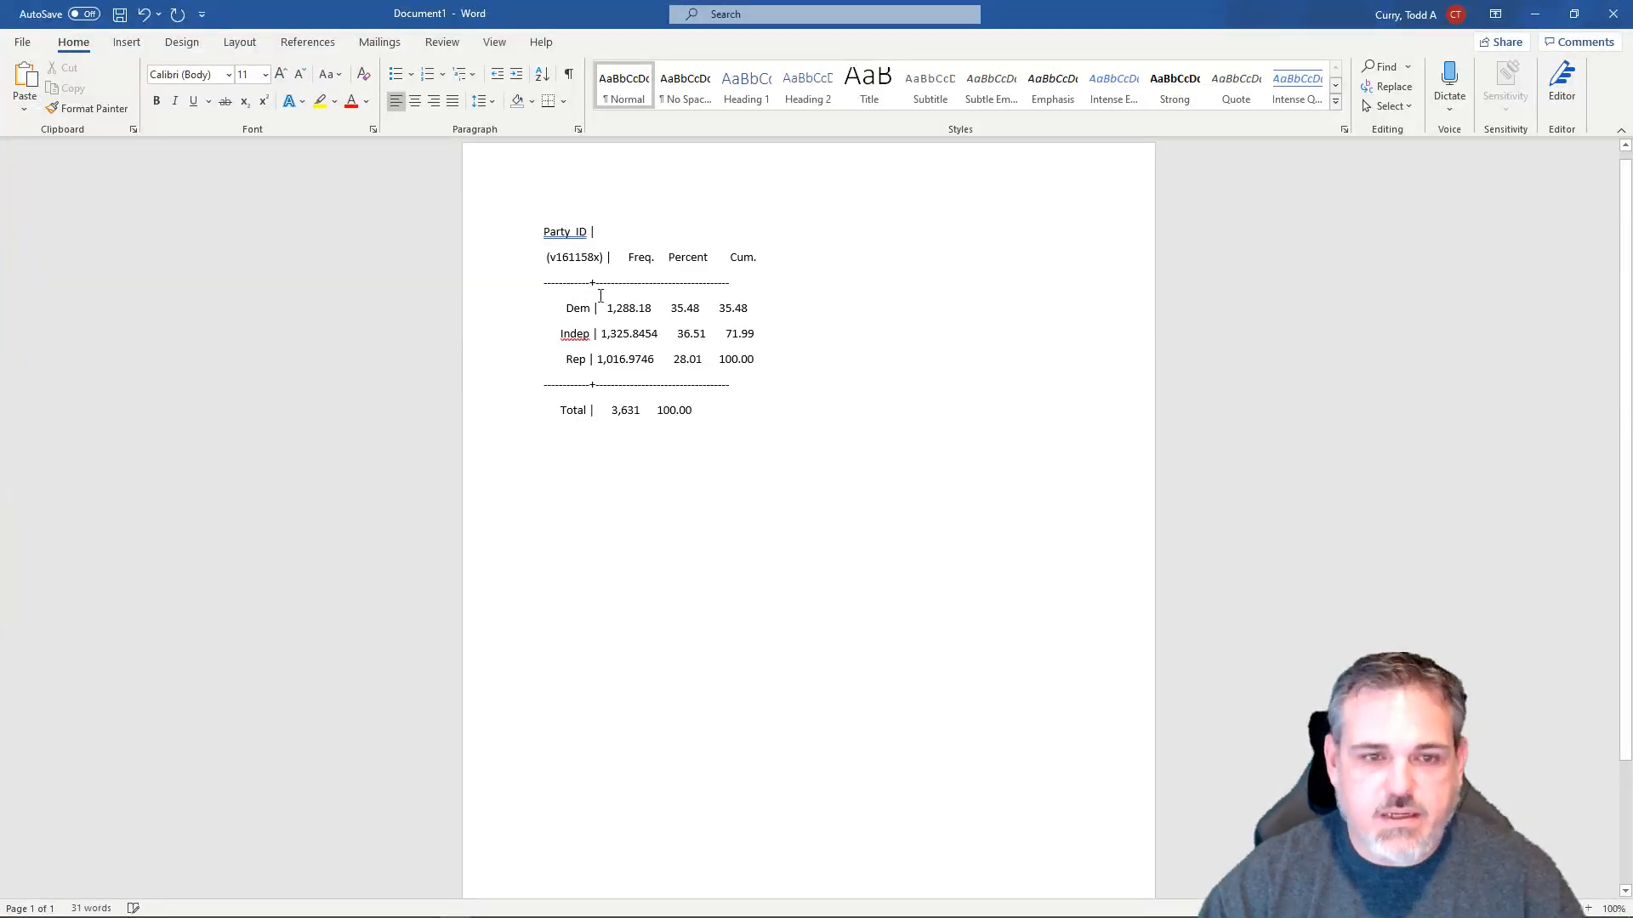
- Change the font of the whole pasted table to Courier New
{"action": "left_click_drag", "start_coordinate": [715, 423], "coordinate": [541, 226]}
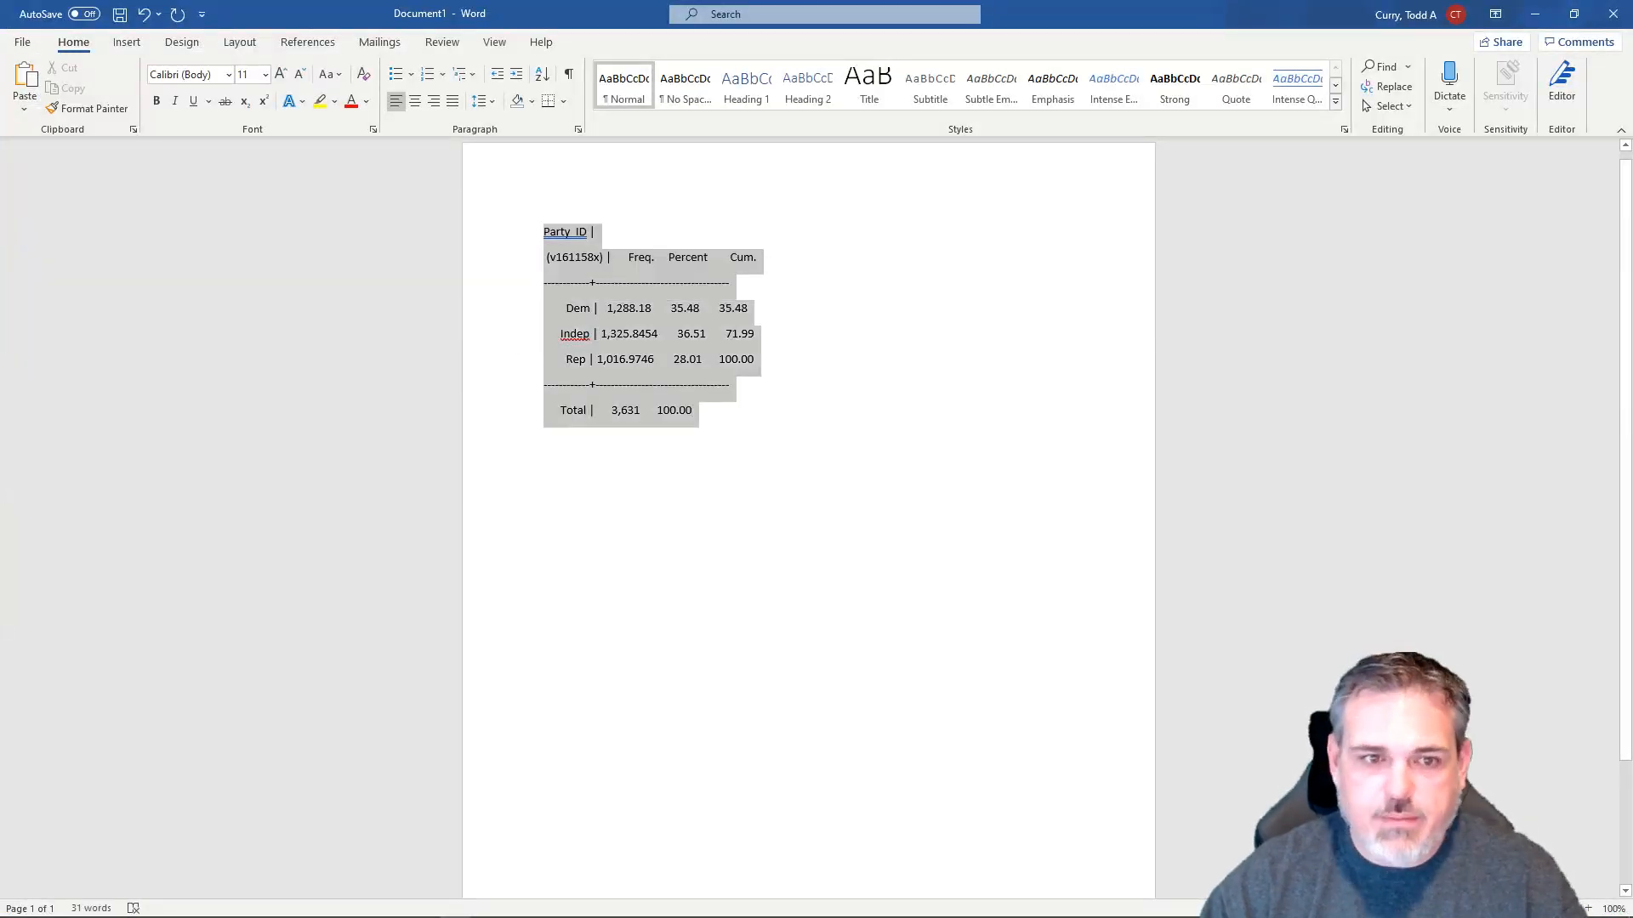
{"action": "left_click", "coordinate": [194, 77]}
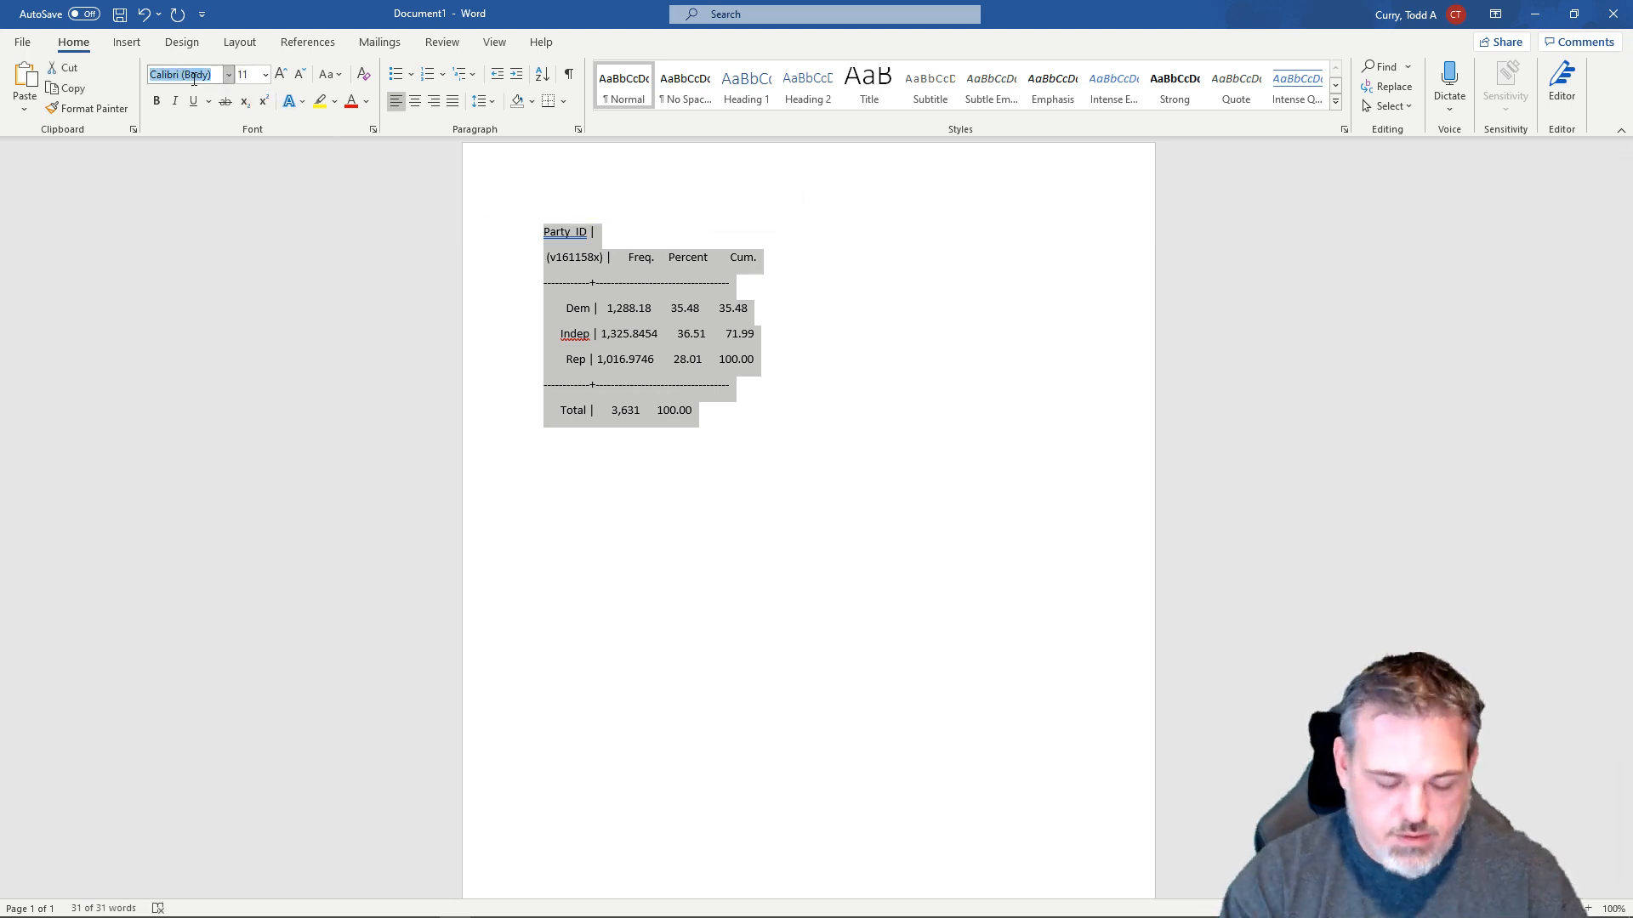
{"action": "type", "text": "Courier New"}
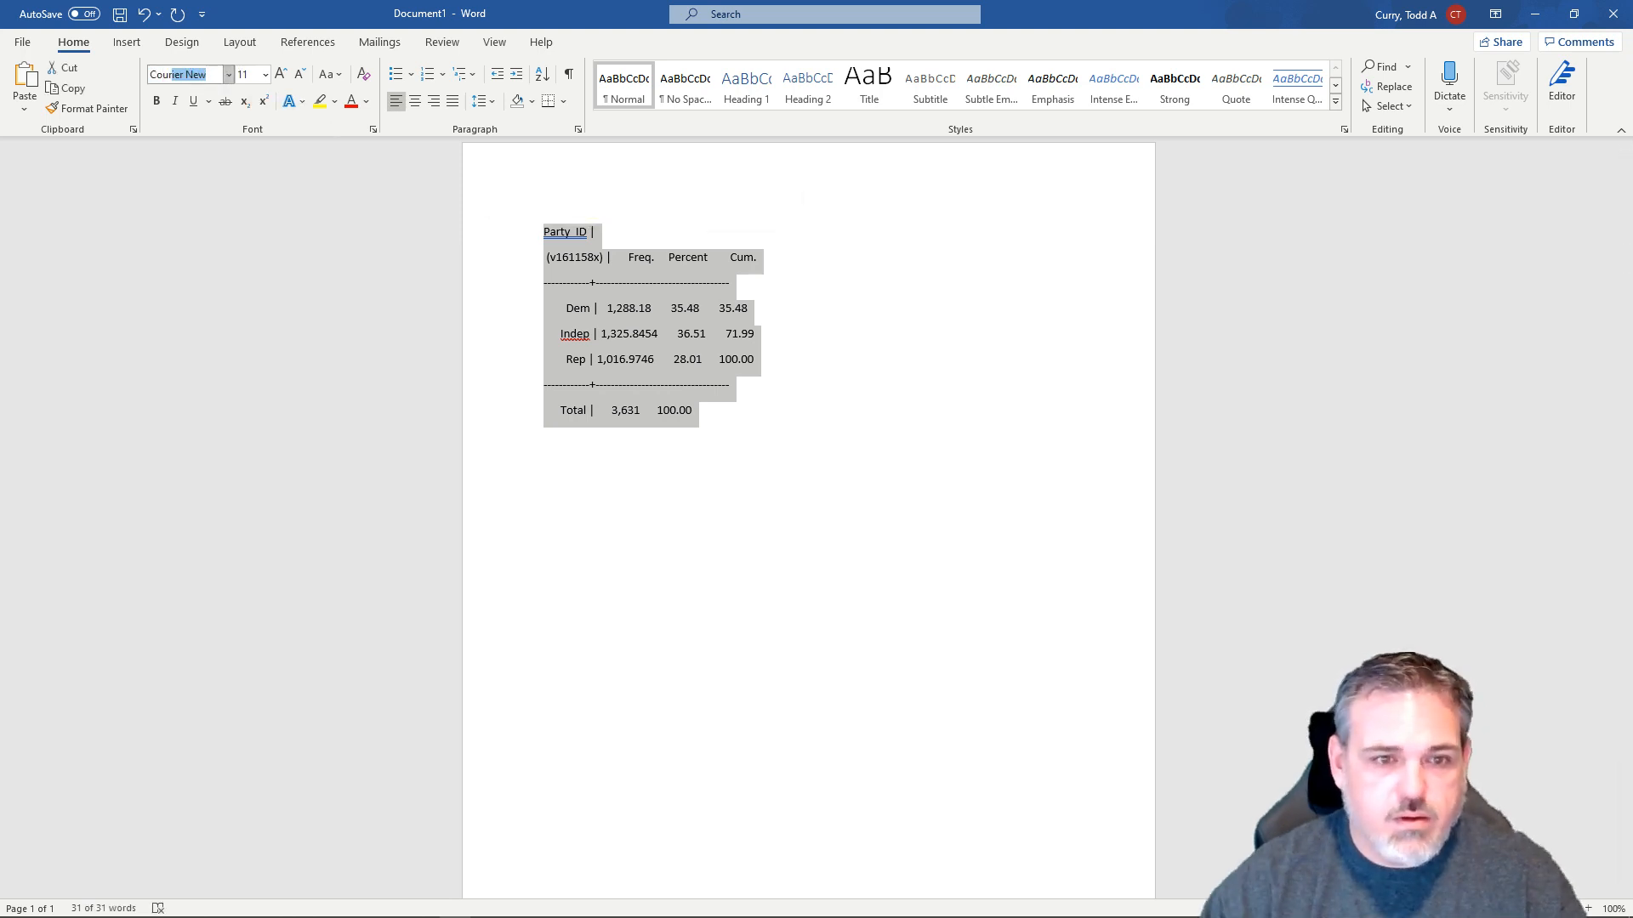
{"action": "key", "text": "Return"}
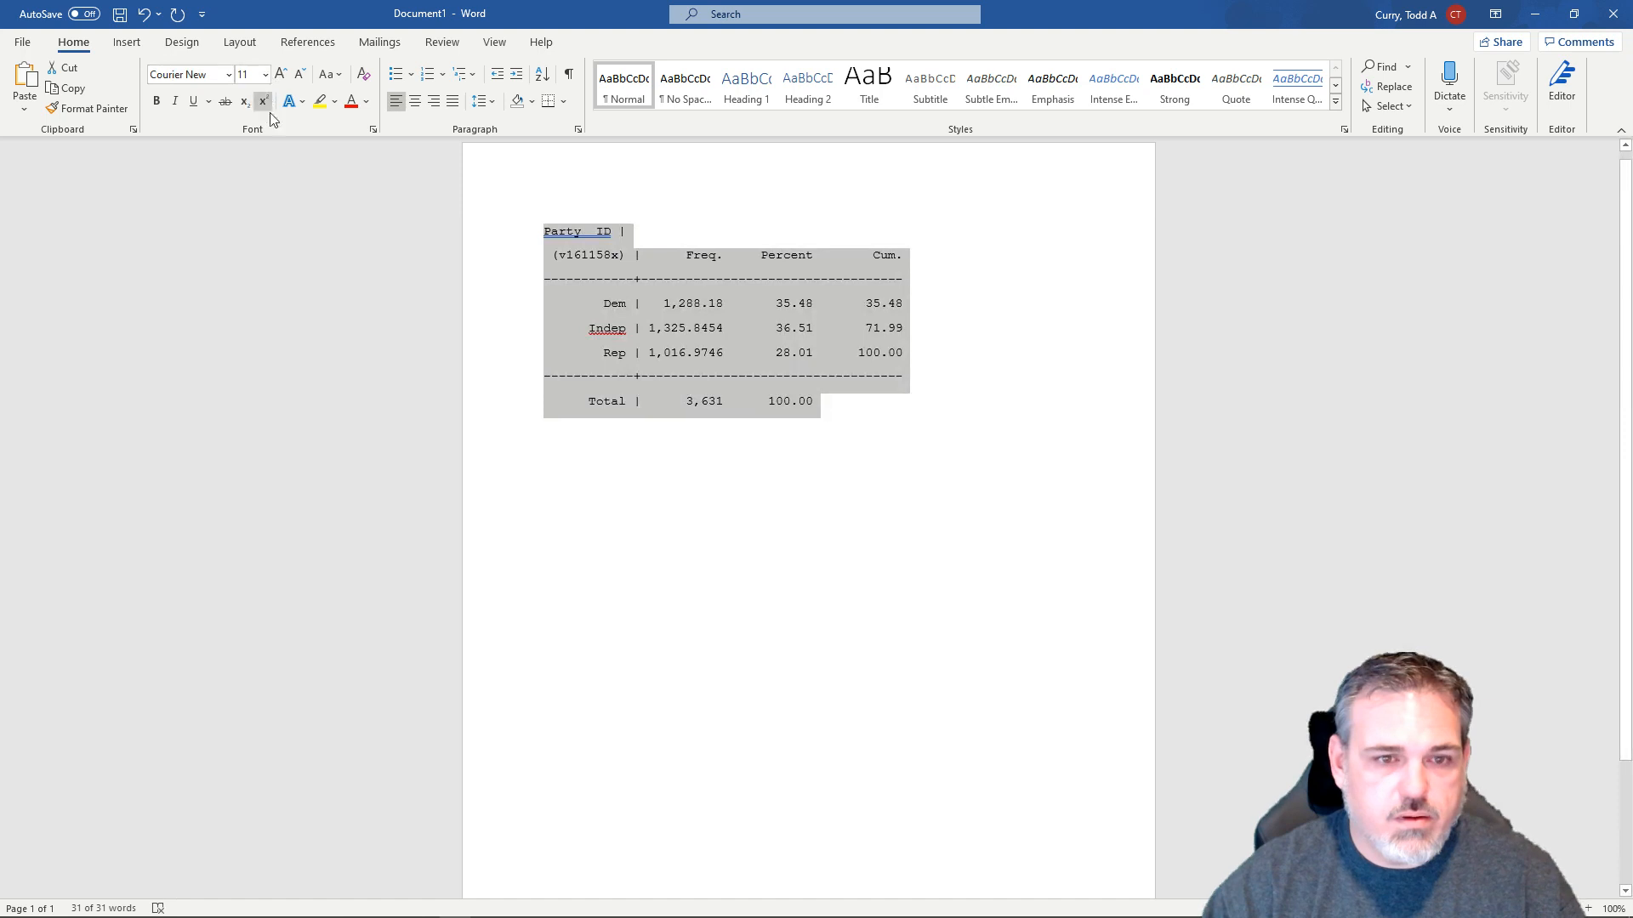
{"action": "left_click", "coordinate": [777, 554]}
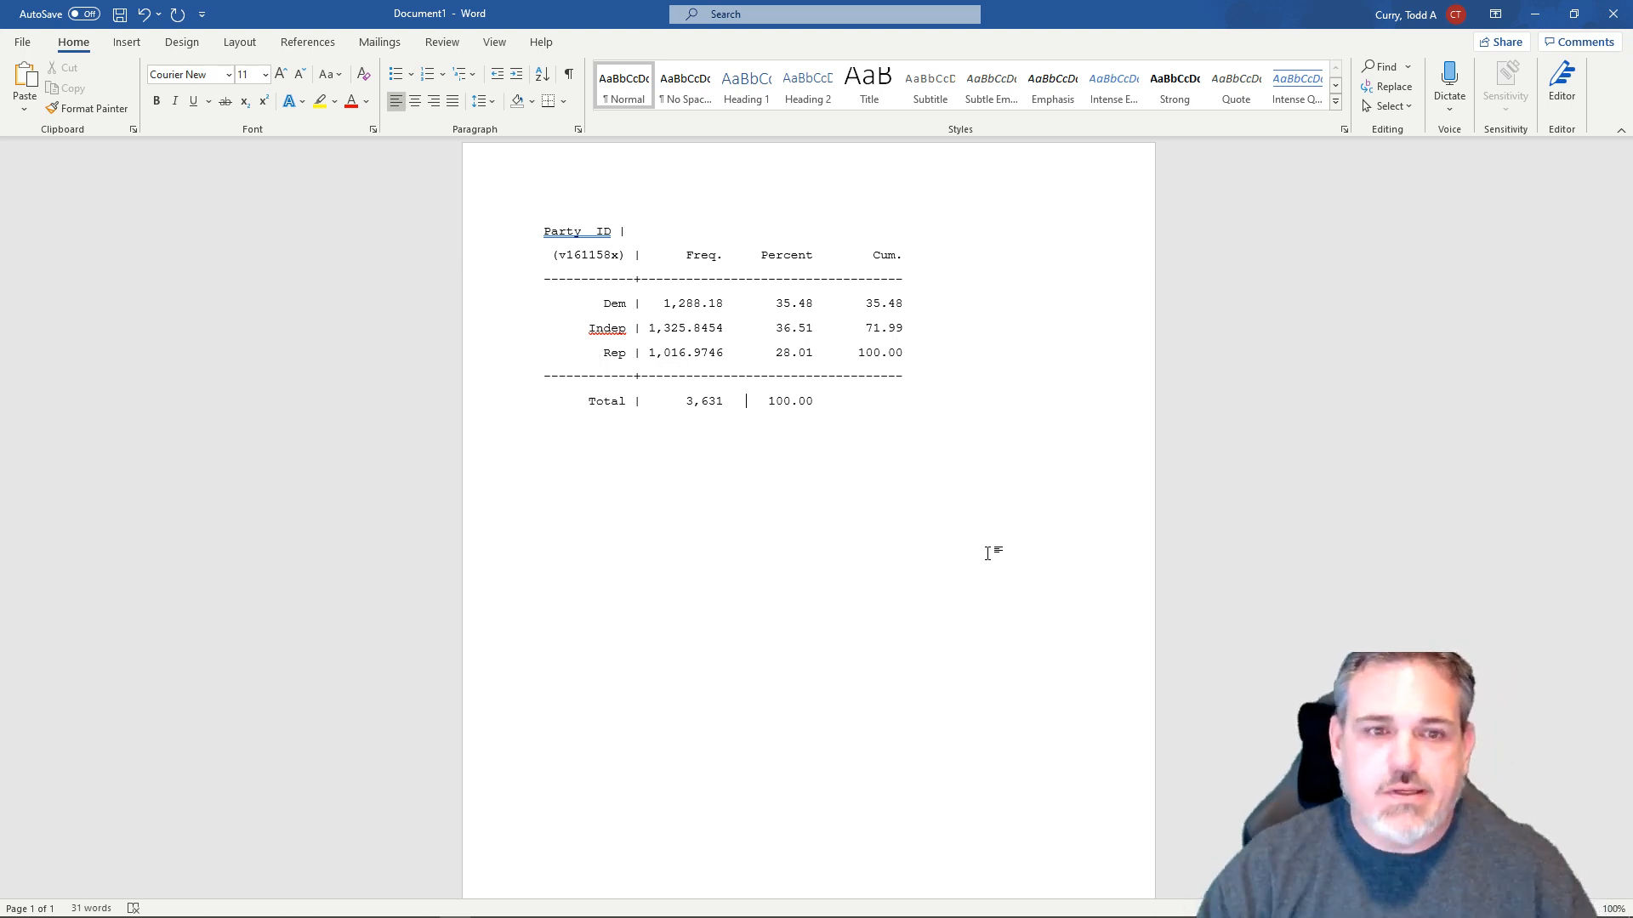
- Try to set the font size of the pasted table text to 8
{"action": "left_click", "coordinate": [265, 75]}
{"action": "left_click", "coordinate": [255, 97]}
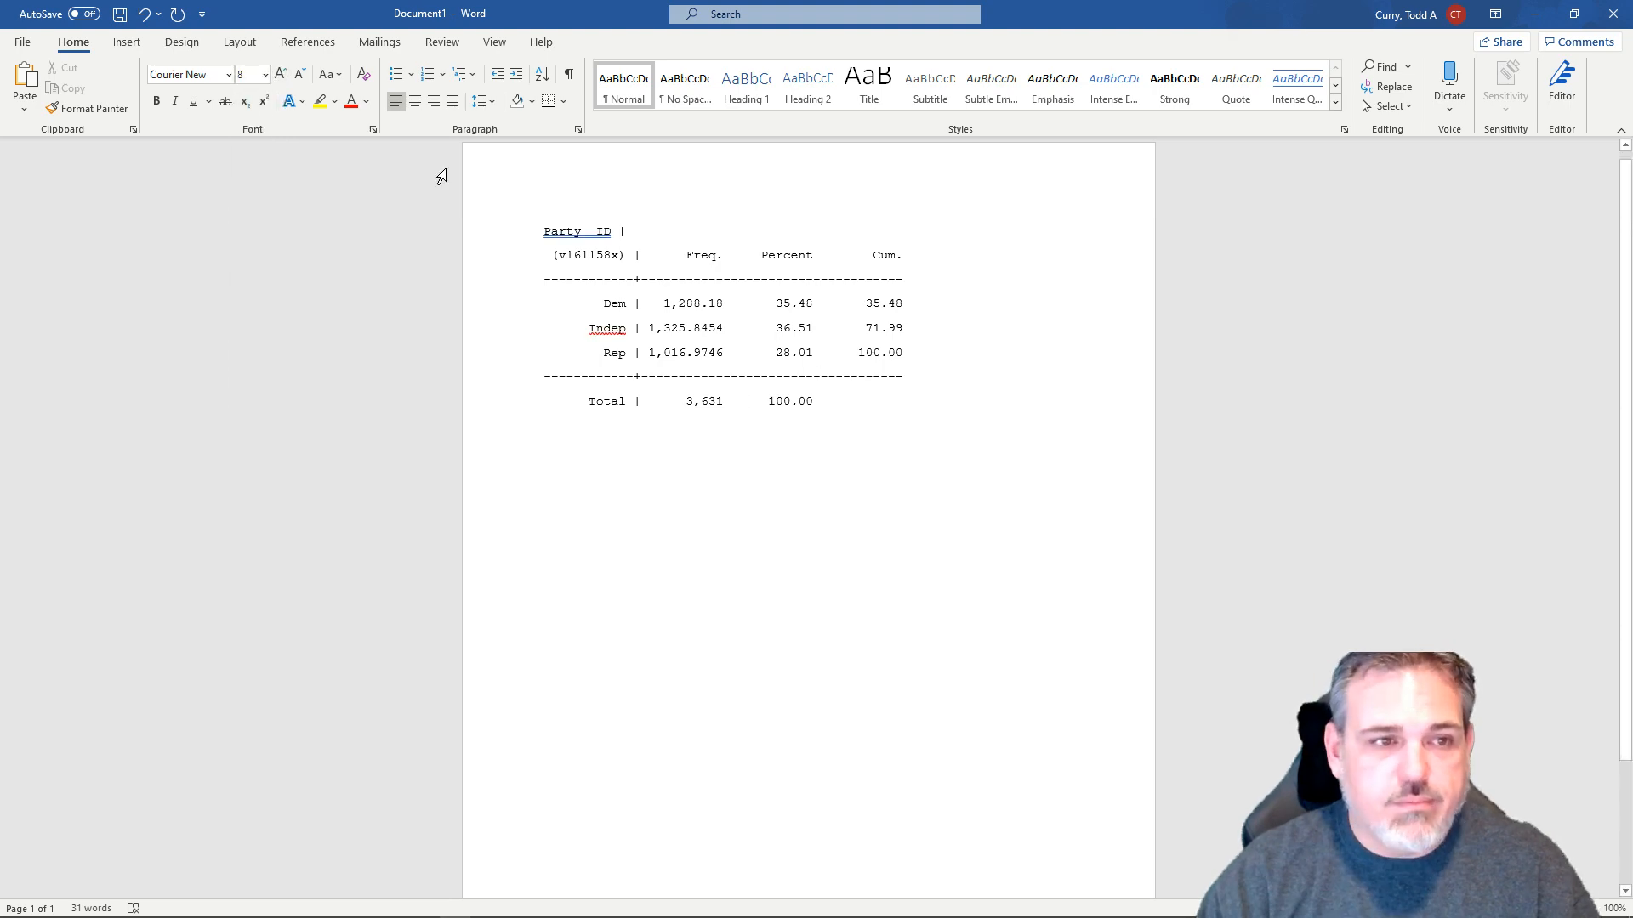
{"action": "left_click", "coordinate": [884, 420]}
{"action": "left_click_drag", "start_coordinate": [884, 420], "coordinate": [695, 330]}
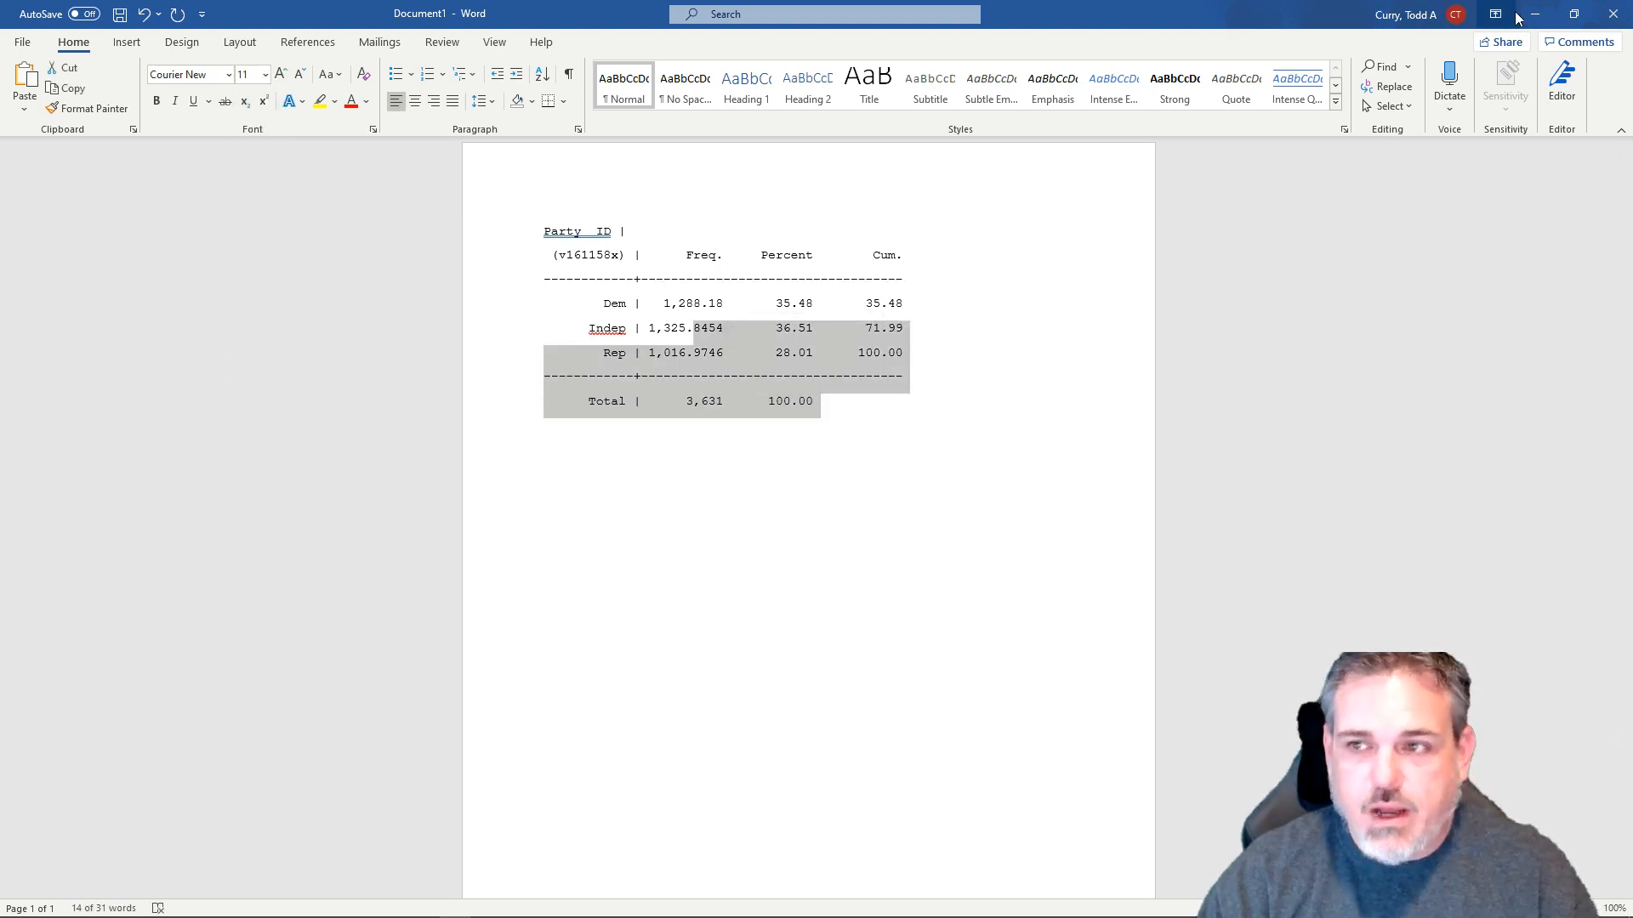
- Switch back to Stata and start a tab command for the Age6 variable
{"action": "left_click", "coordinate": [1534, 14]}
{"action": "left_click", "coordinate": [442, 438]}
{"action": "left_click", "coordinate": [496, 806]}
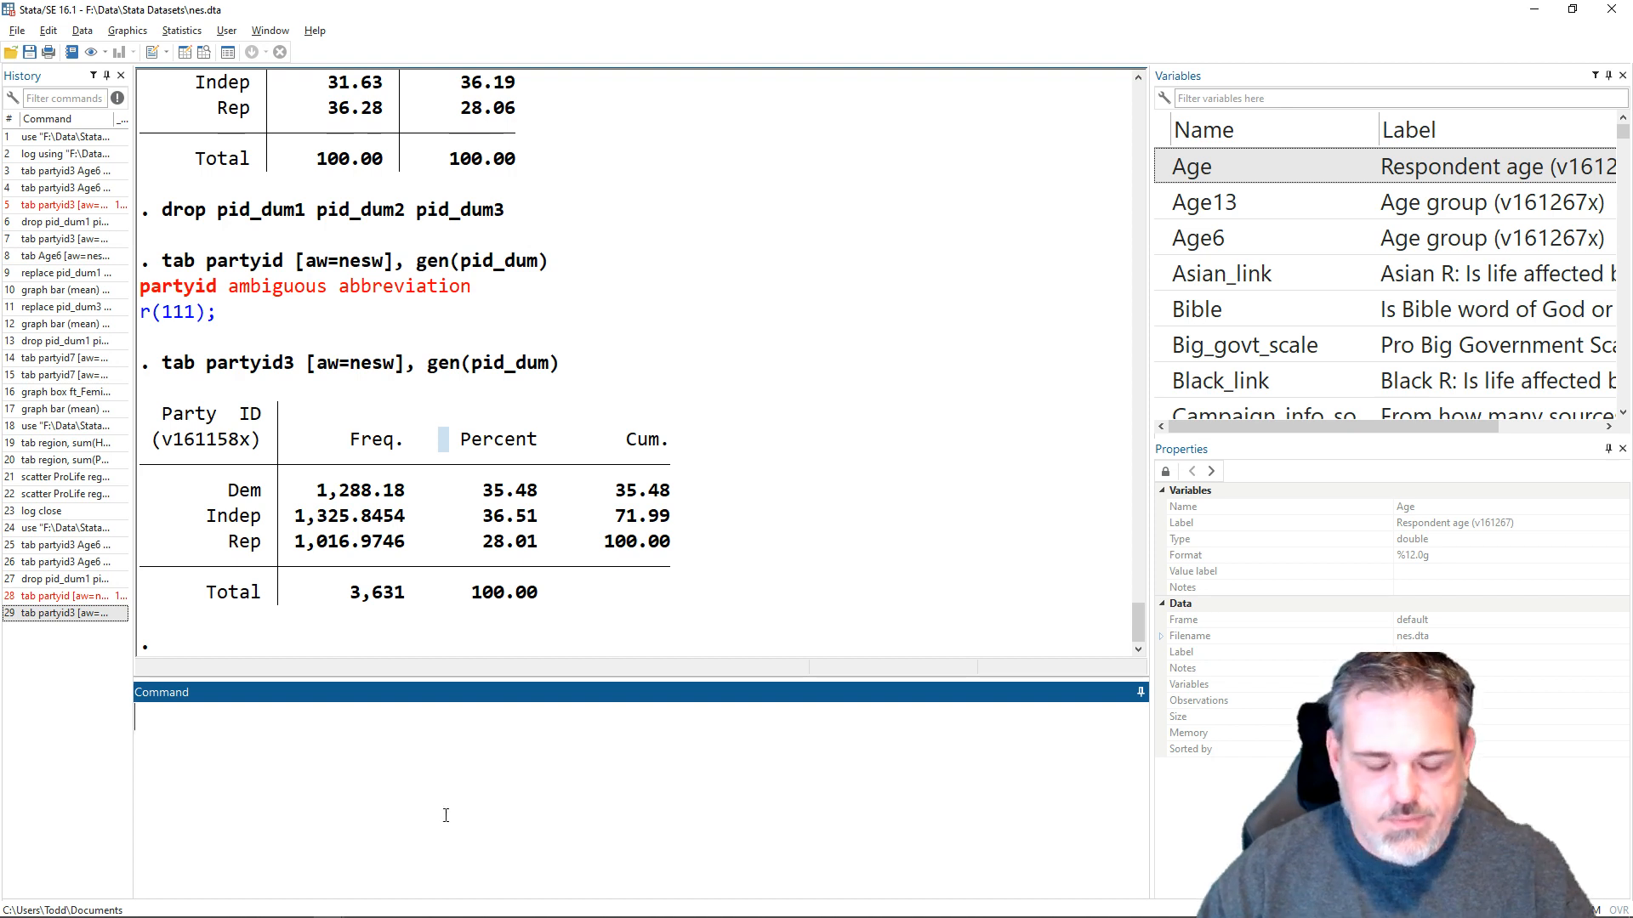
{"action": "type", "text": "tab a"}
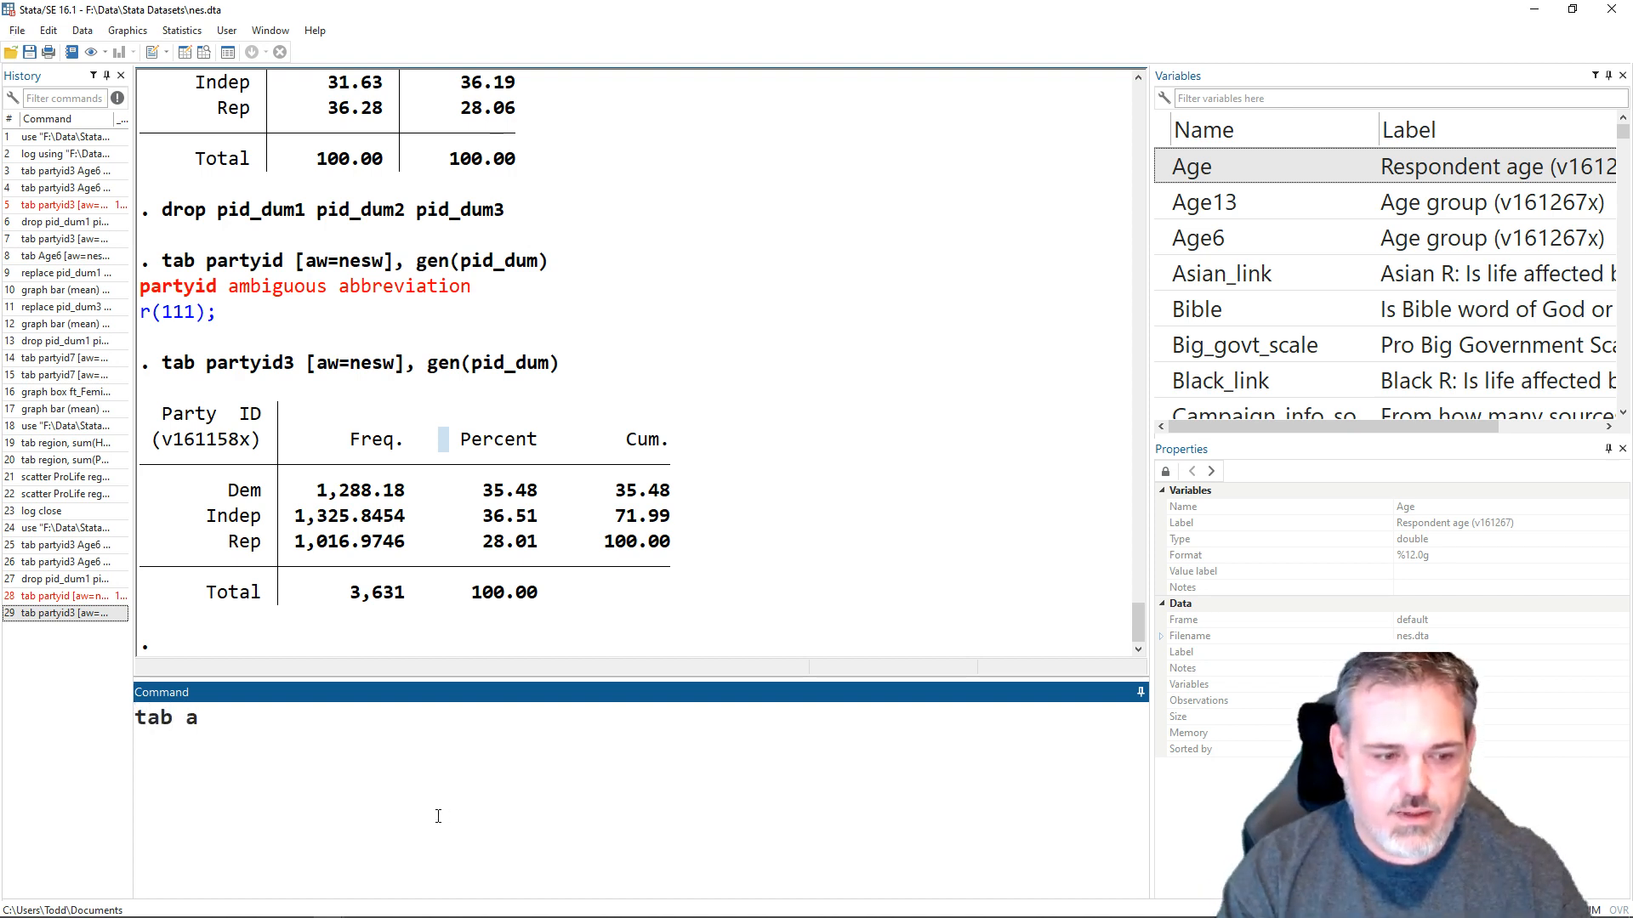
{"action": "key", "text": "Tab"}
{"action": "key", "text": "Down"}
{"action": "key", "text": "Down"}
{"action": "key", "text": "Return"}
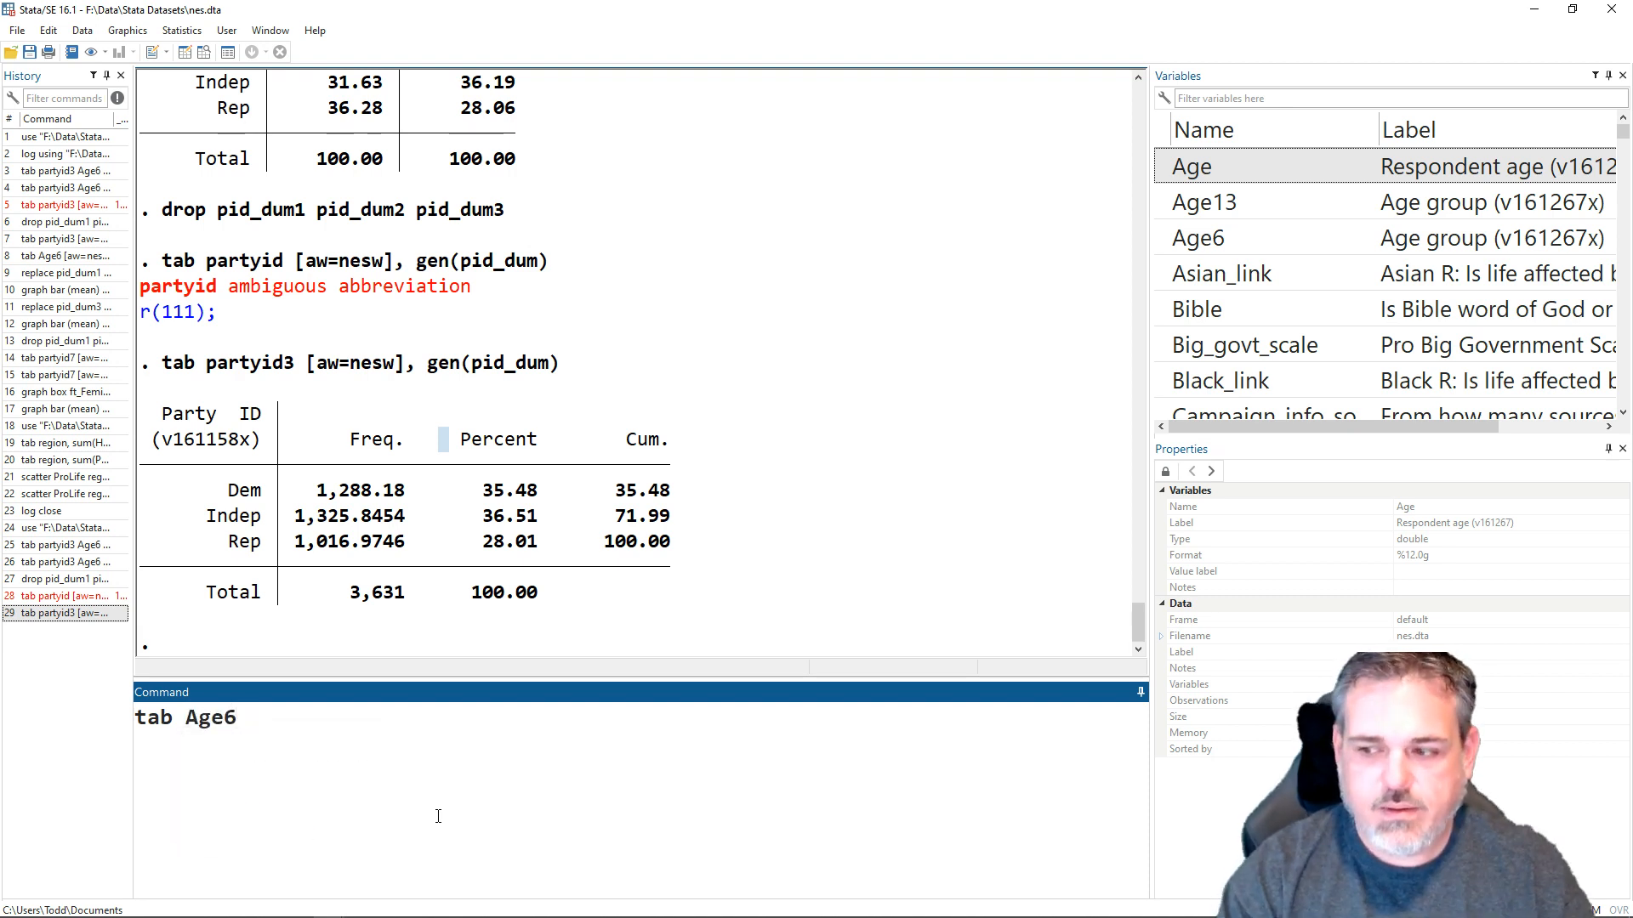
{"action": "type", "text": "a"}
{"action": "key", "text": "BackSpace"}
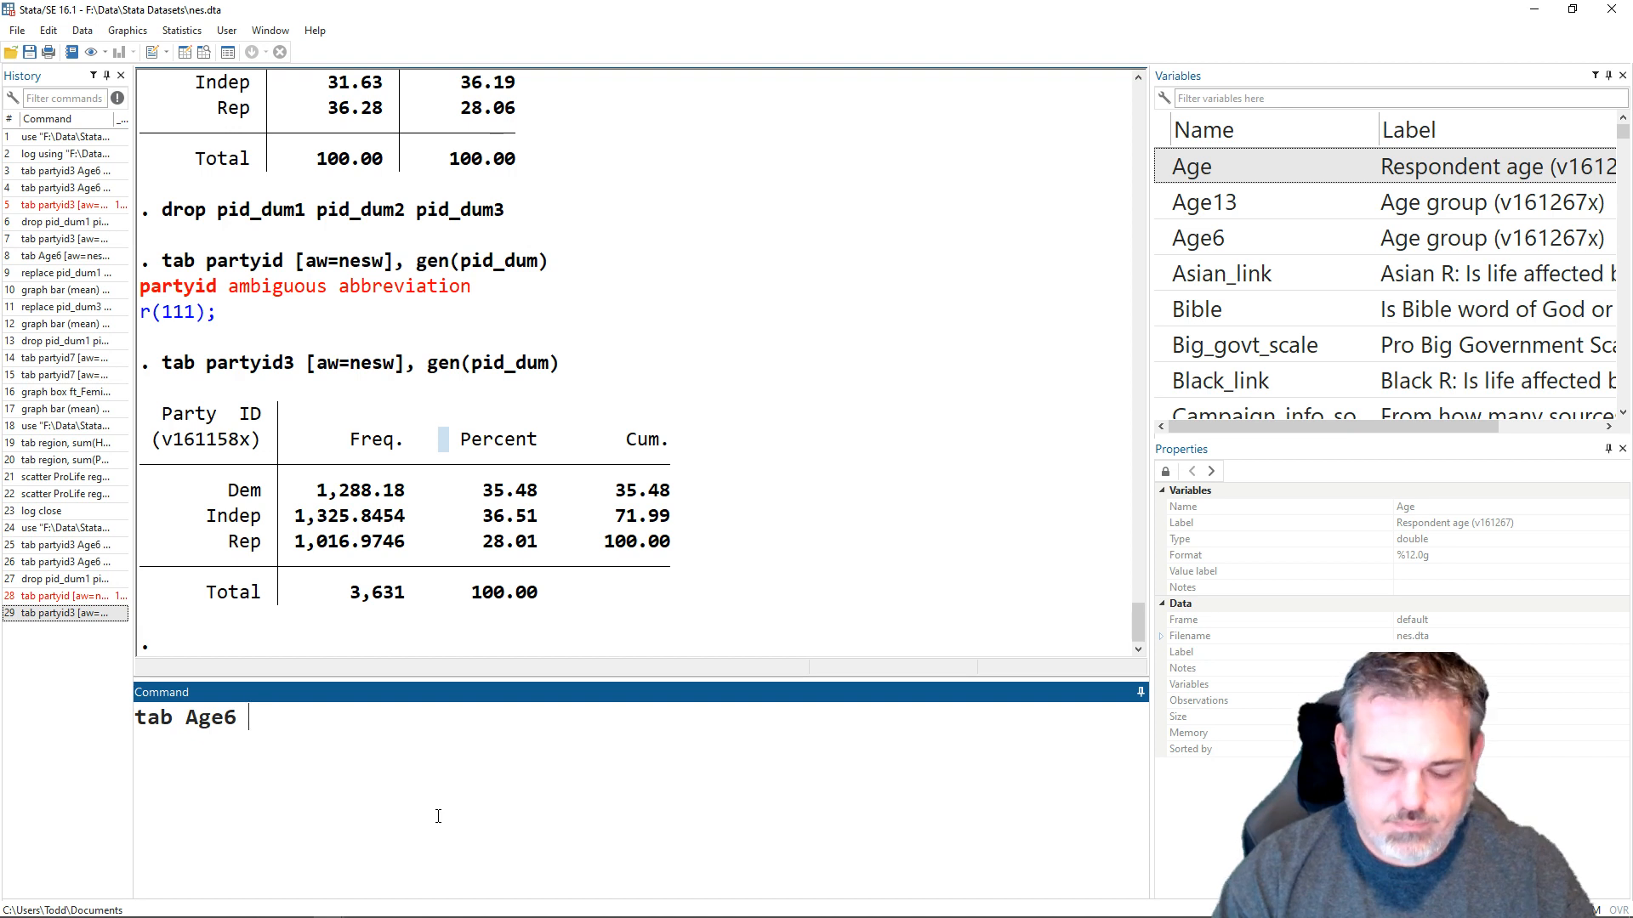
- Extend the Age6 tab command with the weight [aw=nesw] and the summary option sum(pid_dum3)
{"action": "type", "text": "[aw=nesw"}
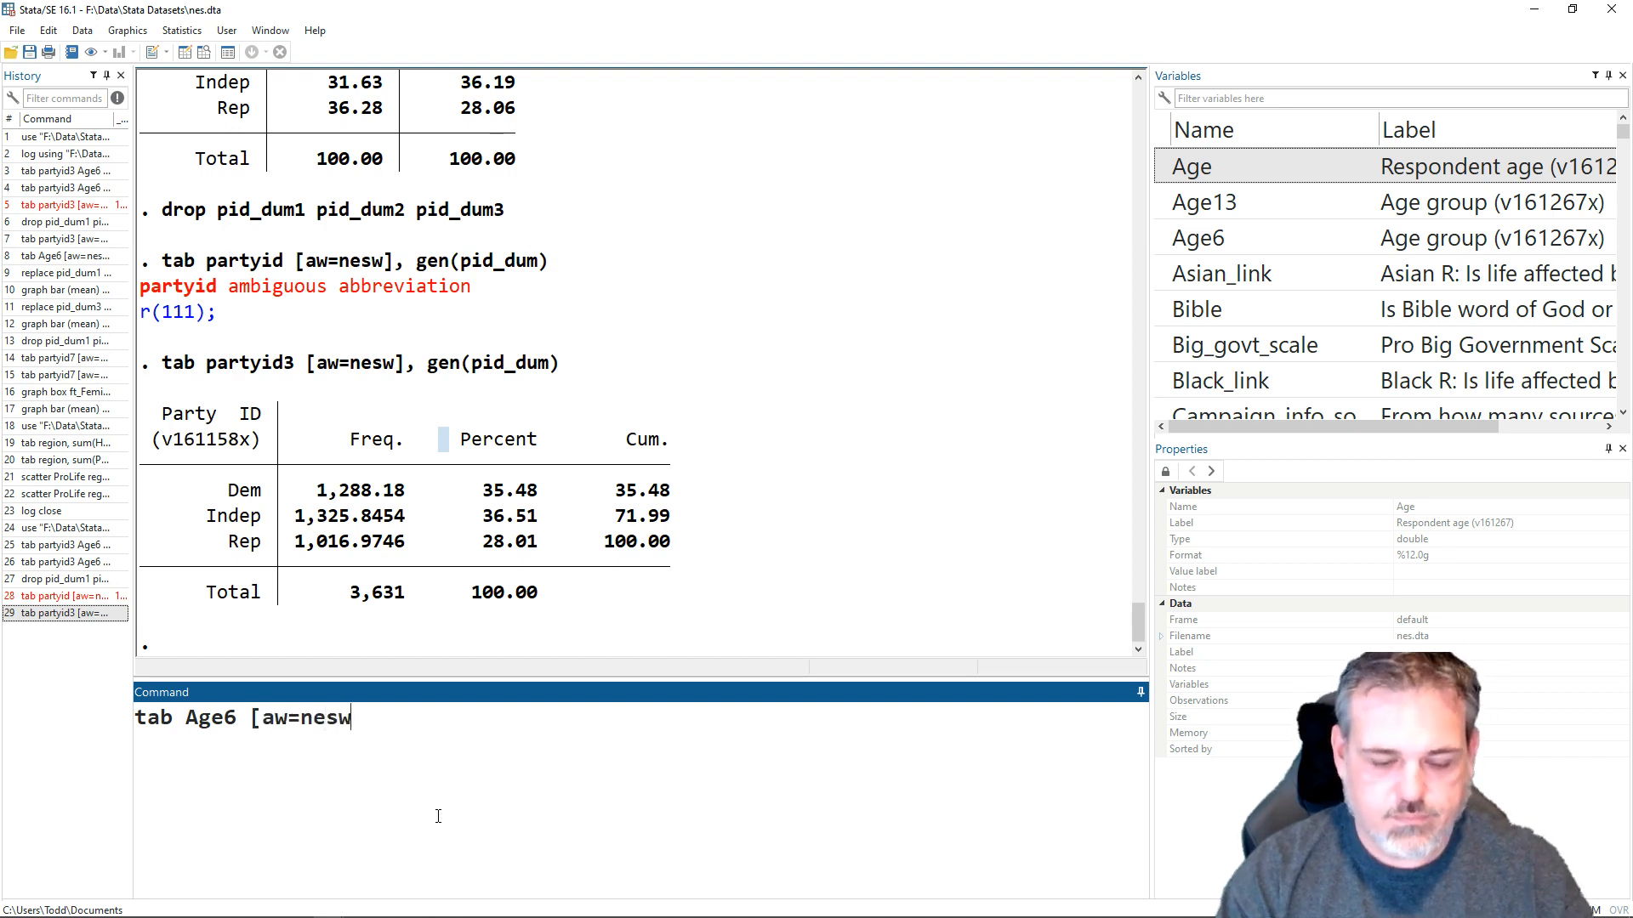
{"action": "type", "text": "], sum"}
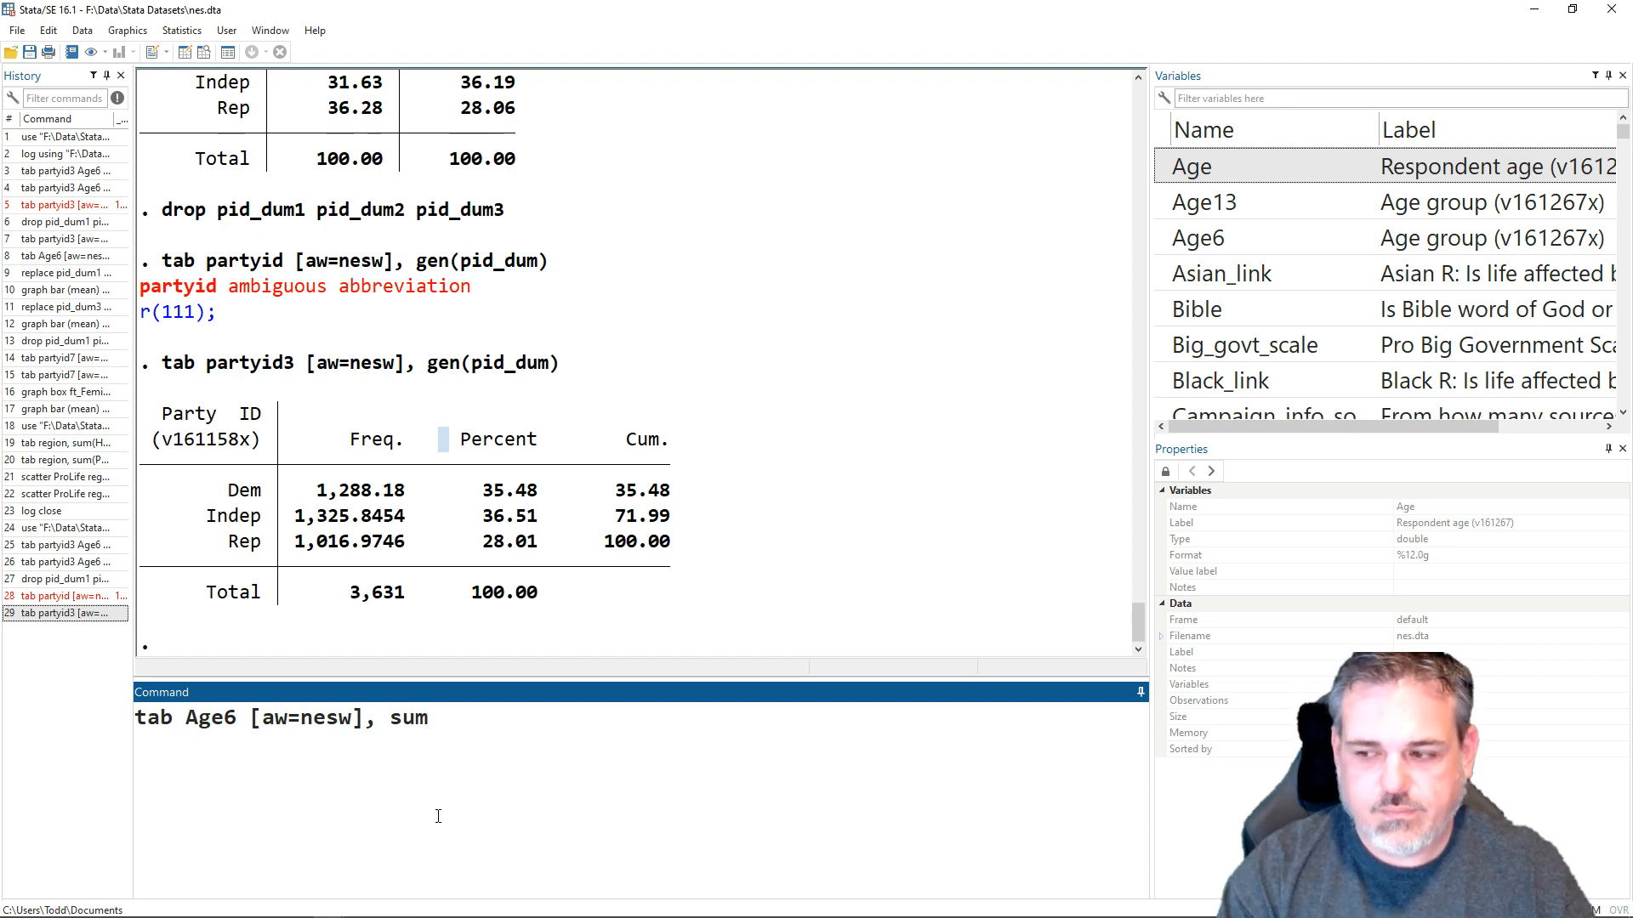
{"action": "type", "text": "(pid_)"}
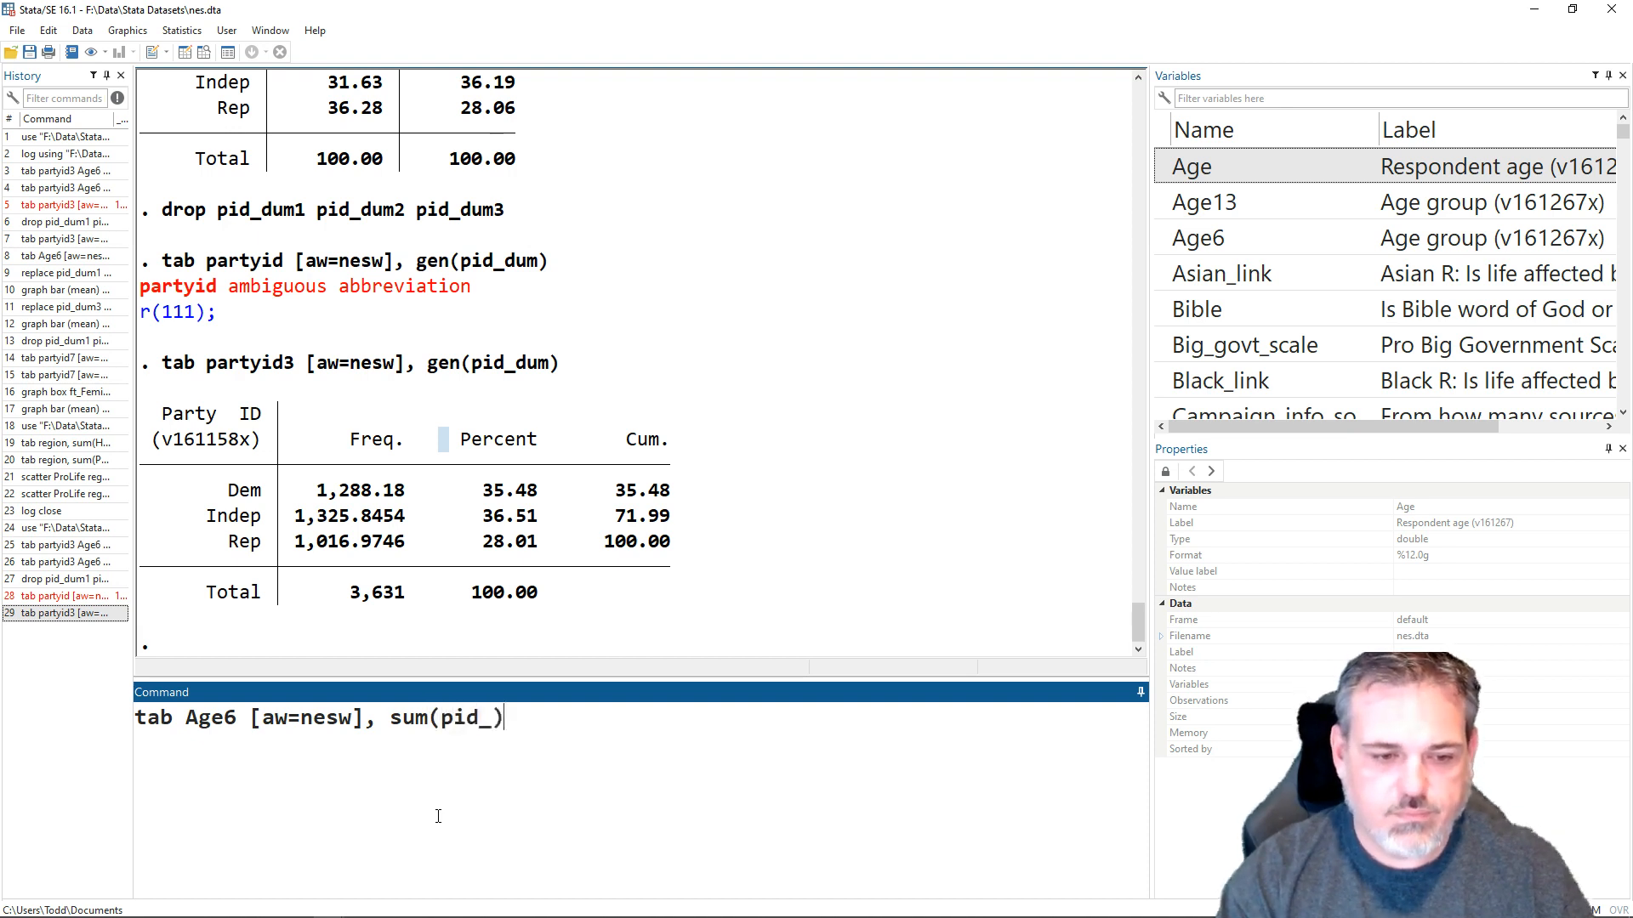
{"action": "key", "text": "BackSpace"}
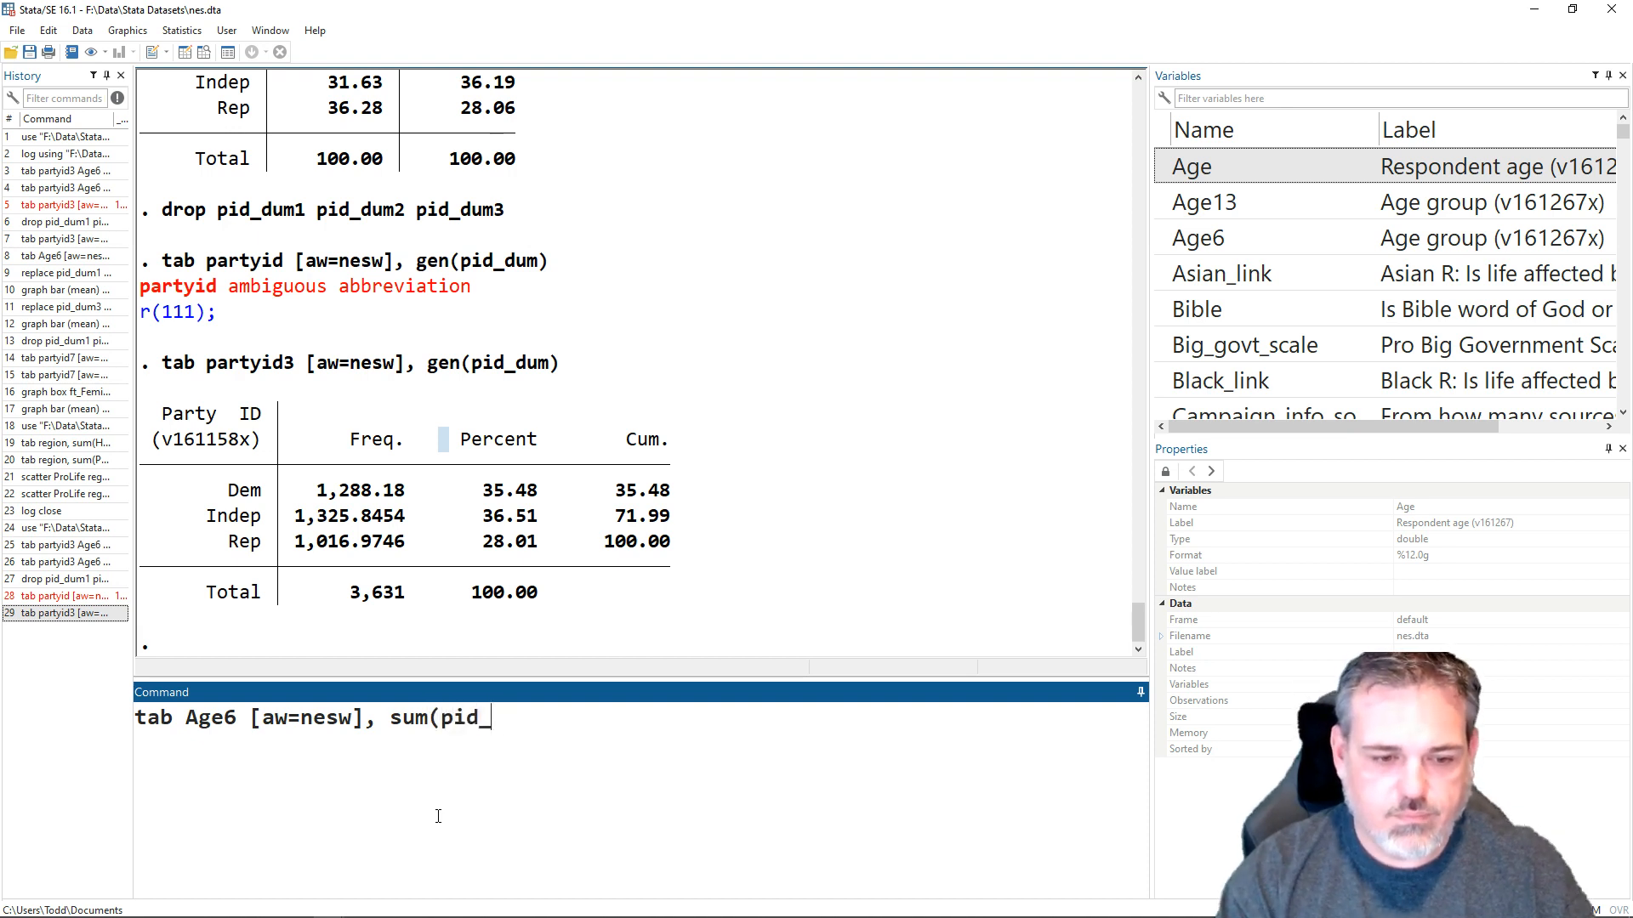
{"action": "type", "text": "dum"}
{"action": "key", "text": "BackSpace"}
{"action": "type", "text": "3"}
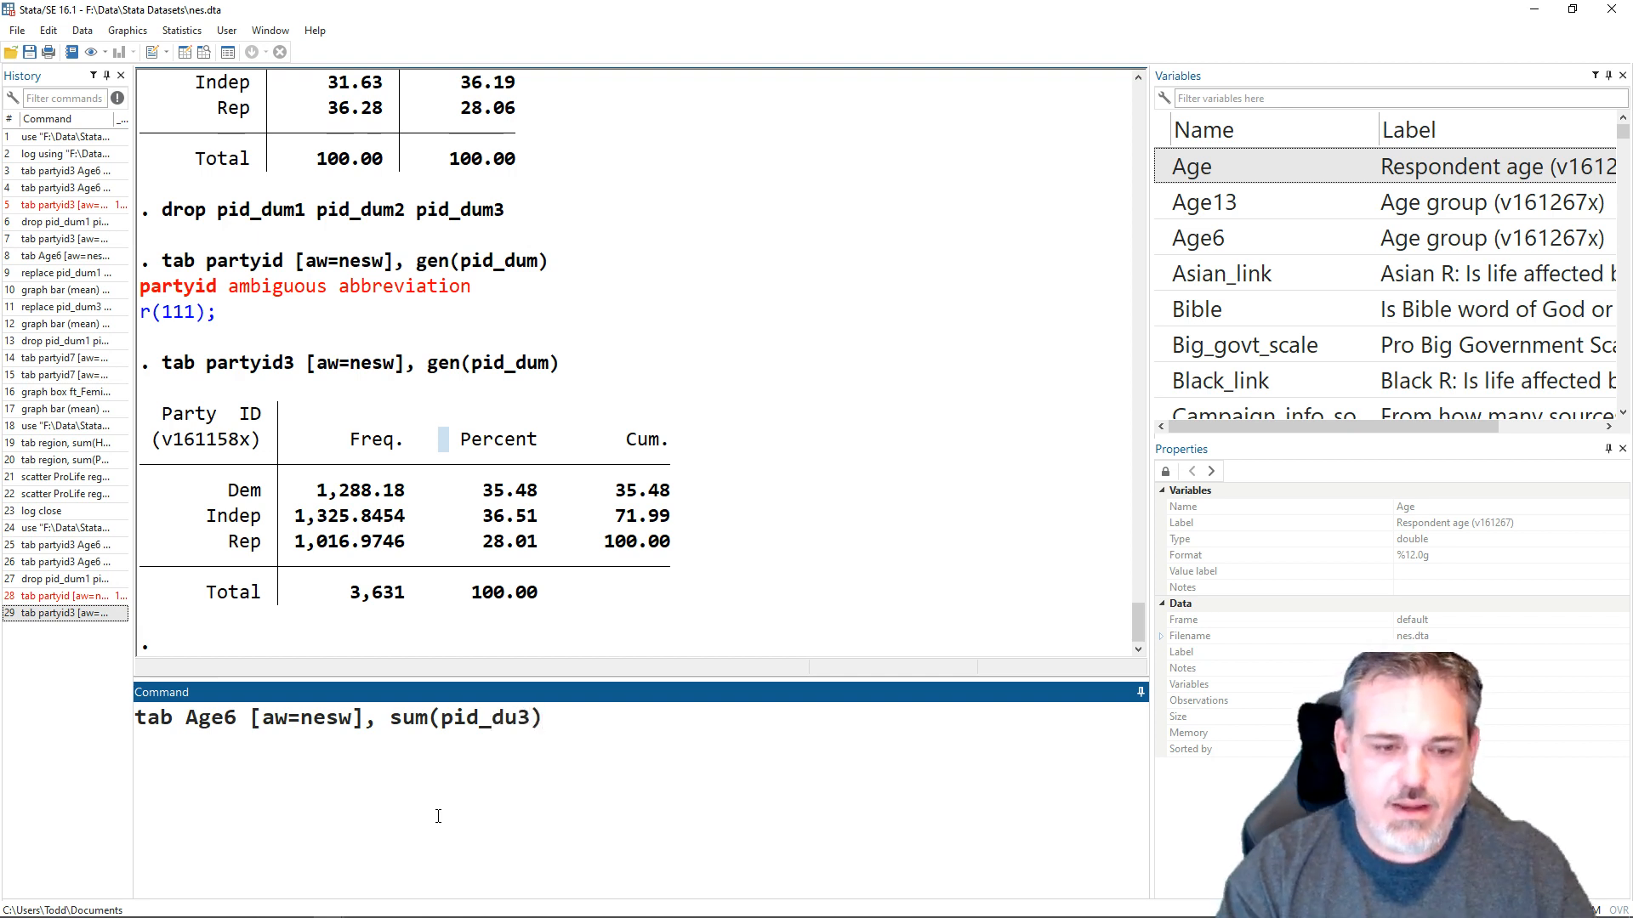
{"action": "key", "text": "BackSpace"}
{"action": "key", "text": "BackSpace"}
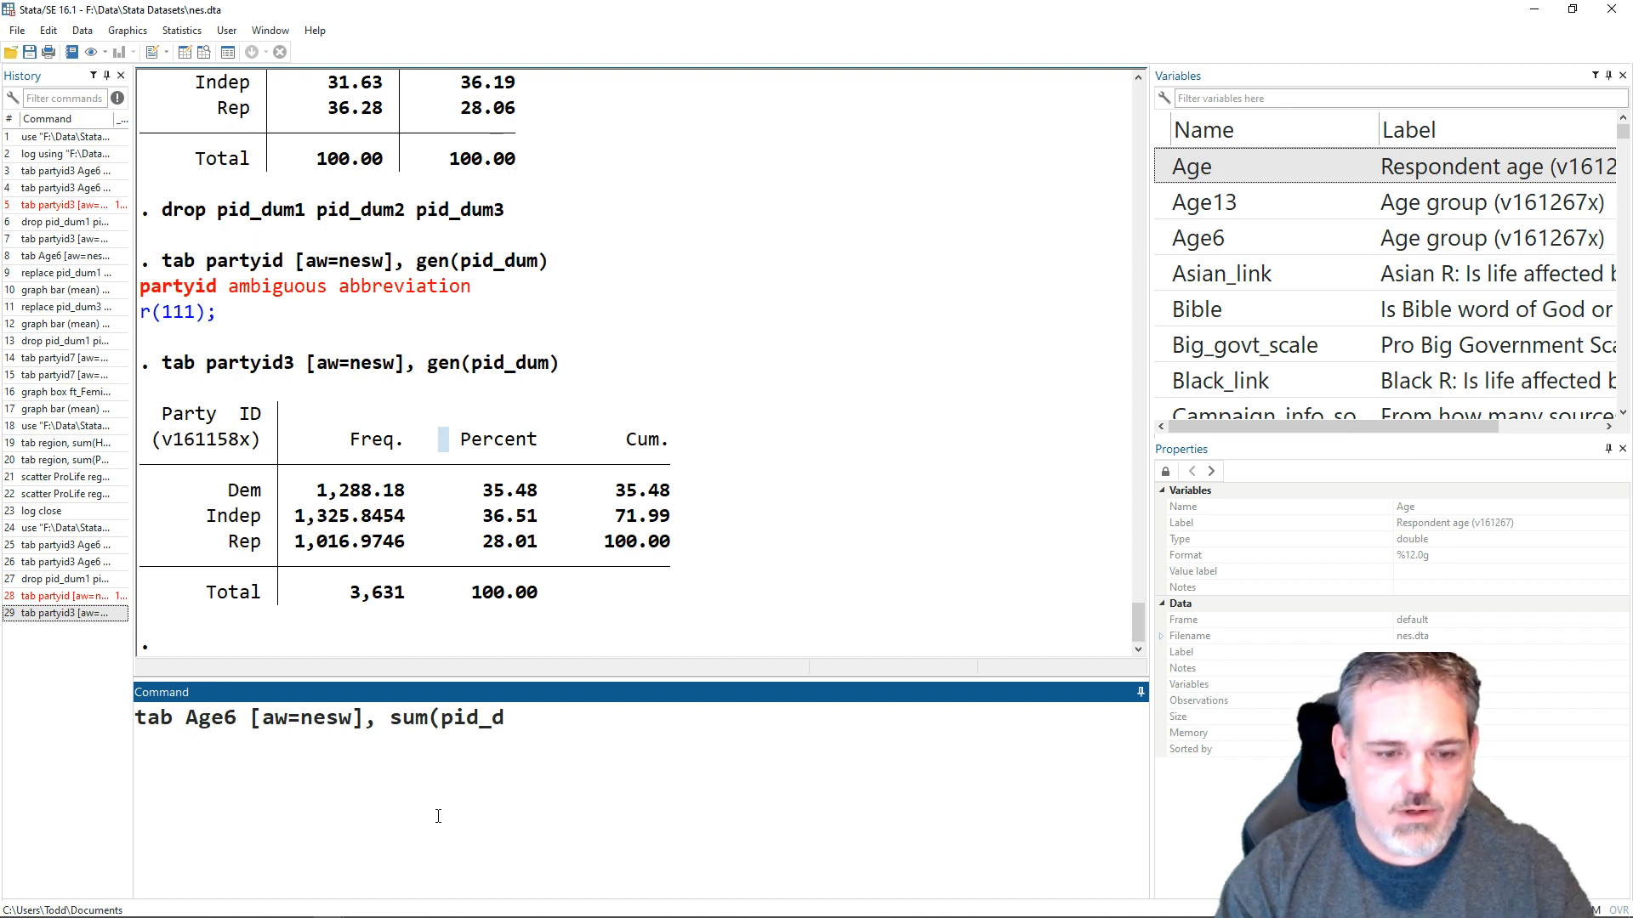
{"action": "type", "text": "um"}
{"action": "key", "text": "Down"}
{"action": "key", "text": "Down"}
{"action": "key", "text": "Return"}
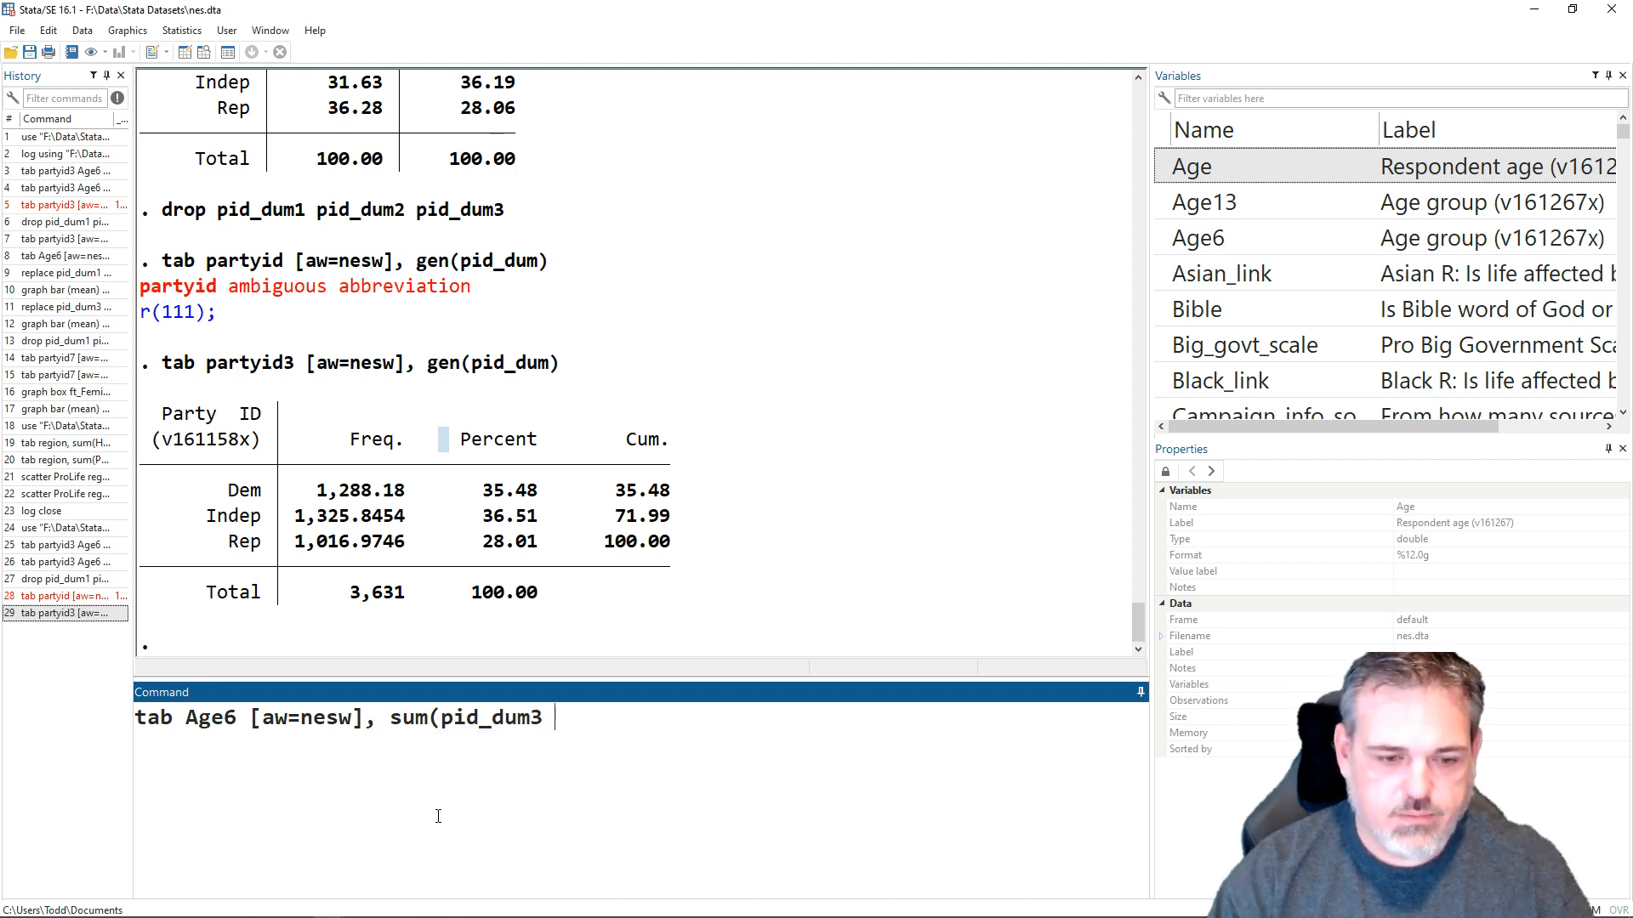
{"action": "type", "text": ")"}
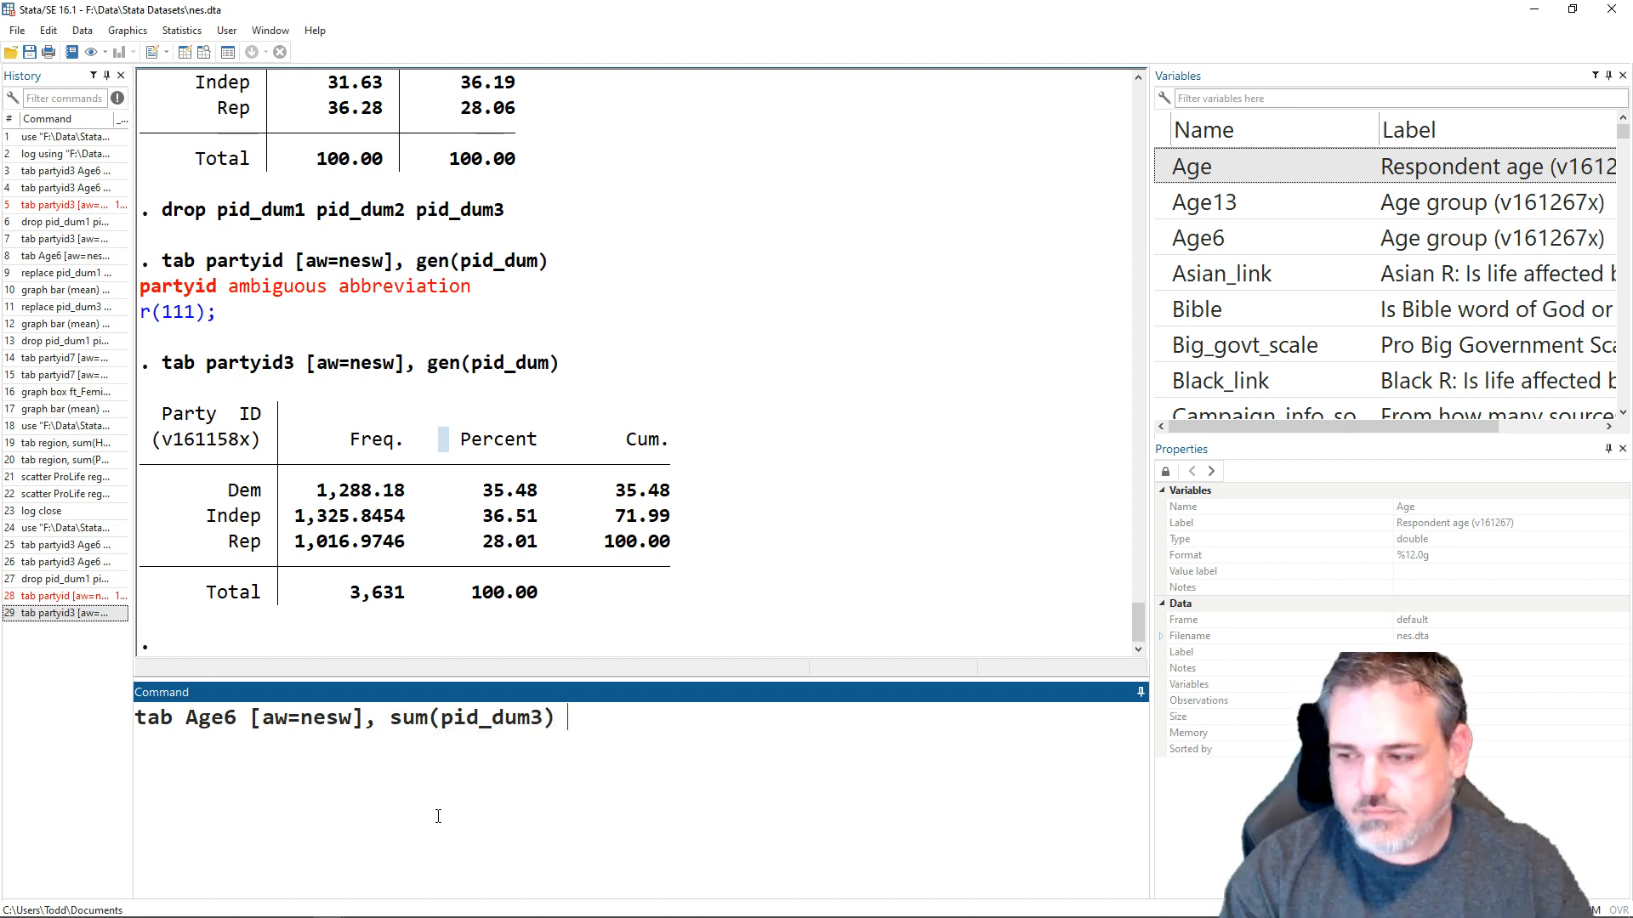
{"action": "type", "text": " no fre"}
- Add the options nofreq nost noobs to the Age6 tab command and run it
{"action": "key", "text": "BackSpace"}
{"action": "key", "text": "BackSpace"}
{"action": "key", "text": "BackSpace"}
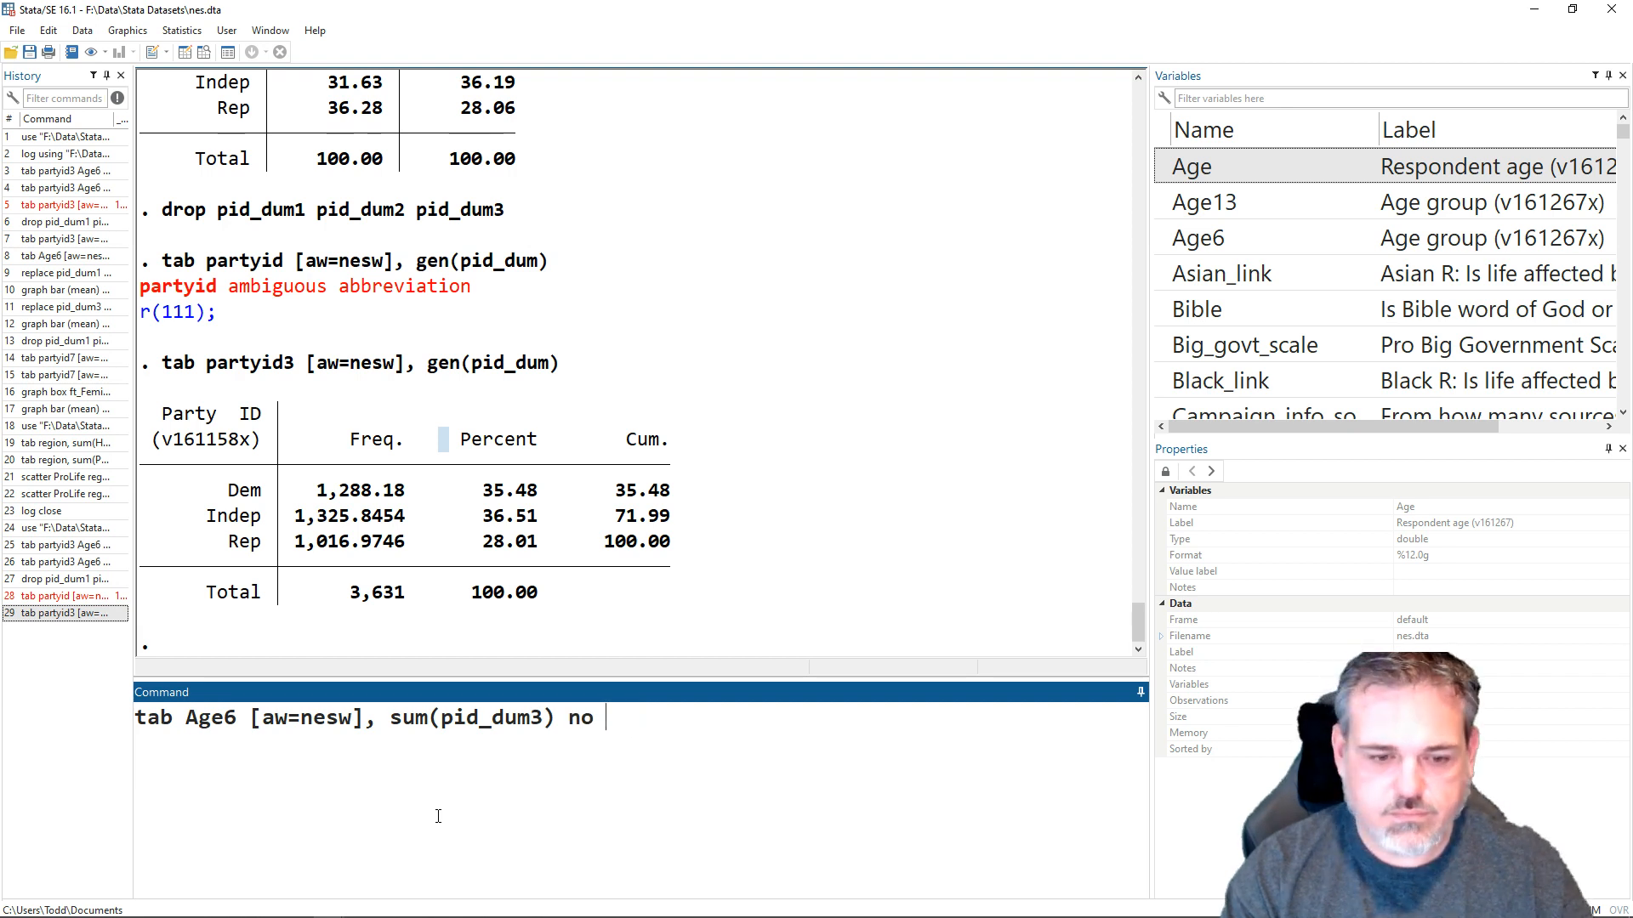
{"action": "key", "text": "BackSpace"}
{"action": "type", "text": "freq"}
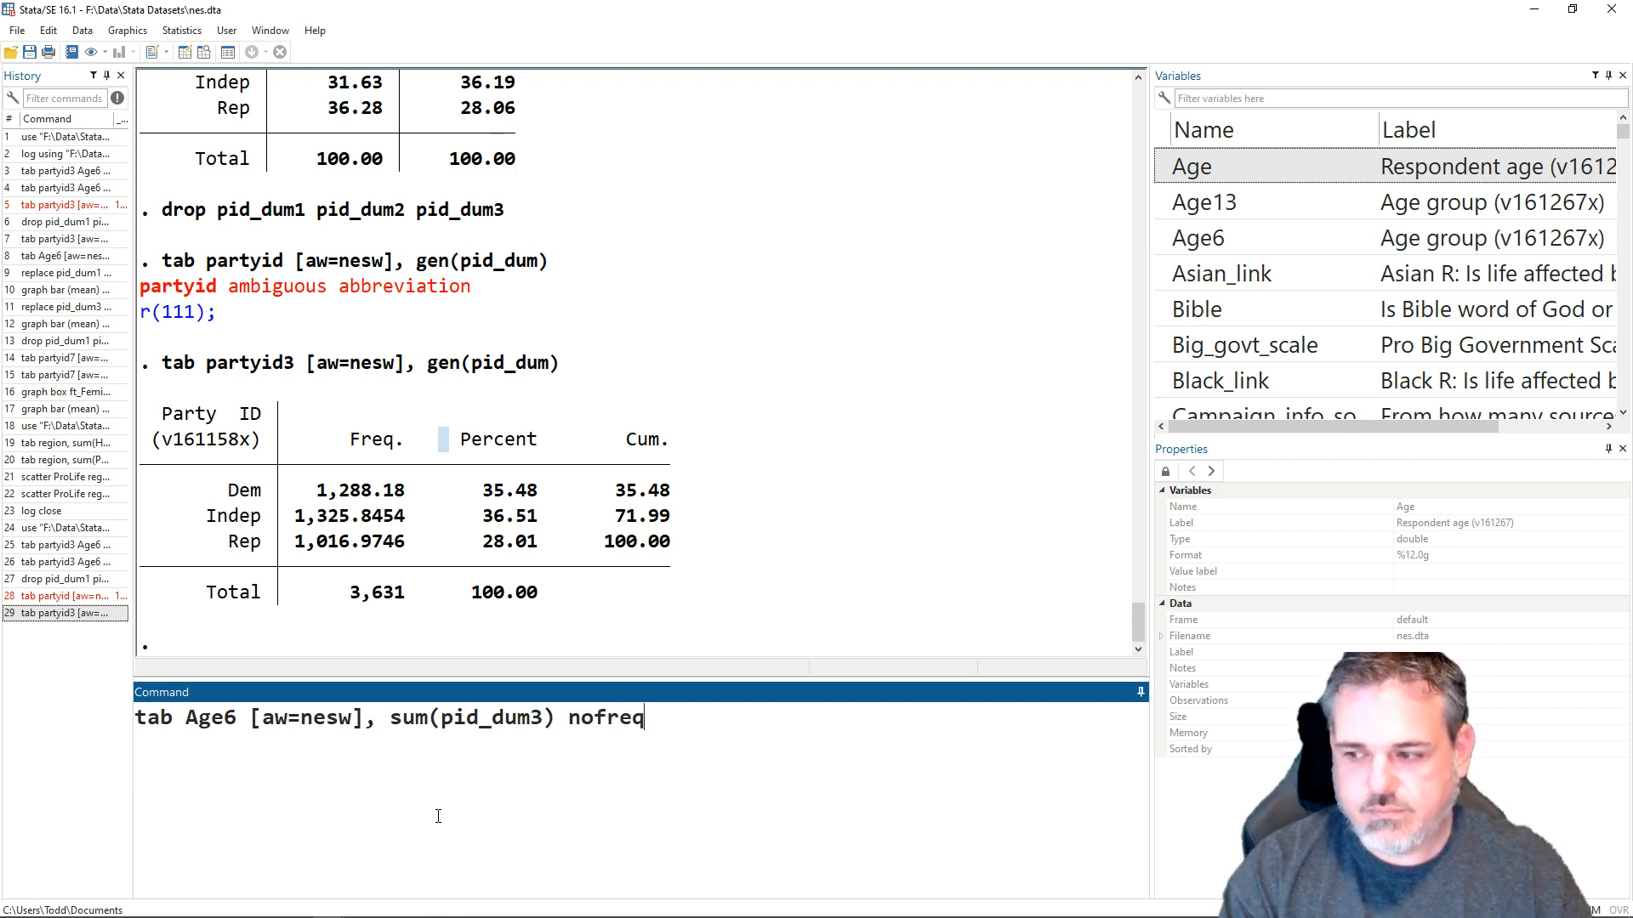
{"action": "type", "text": " nost n"}
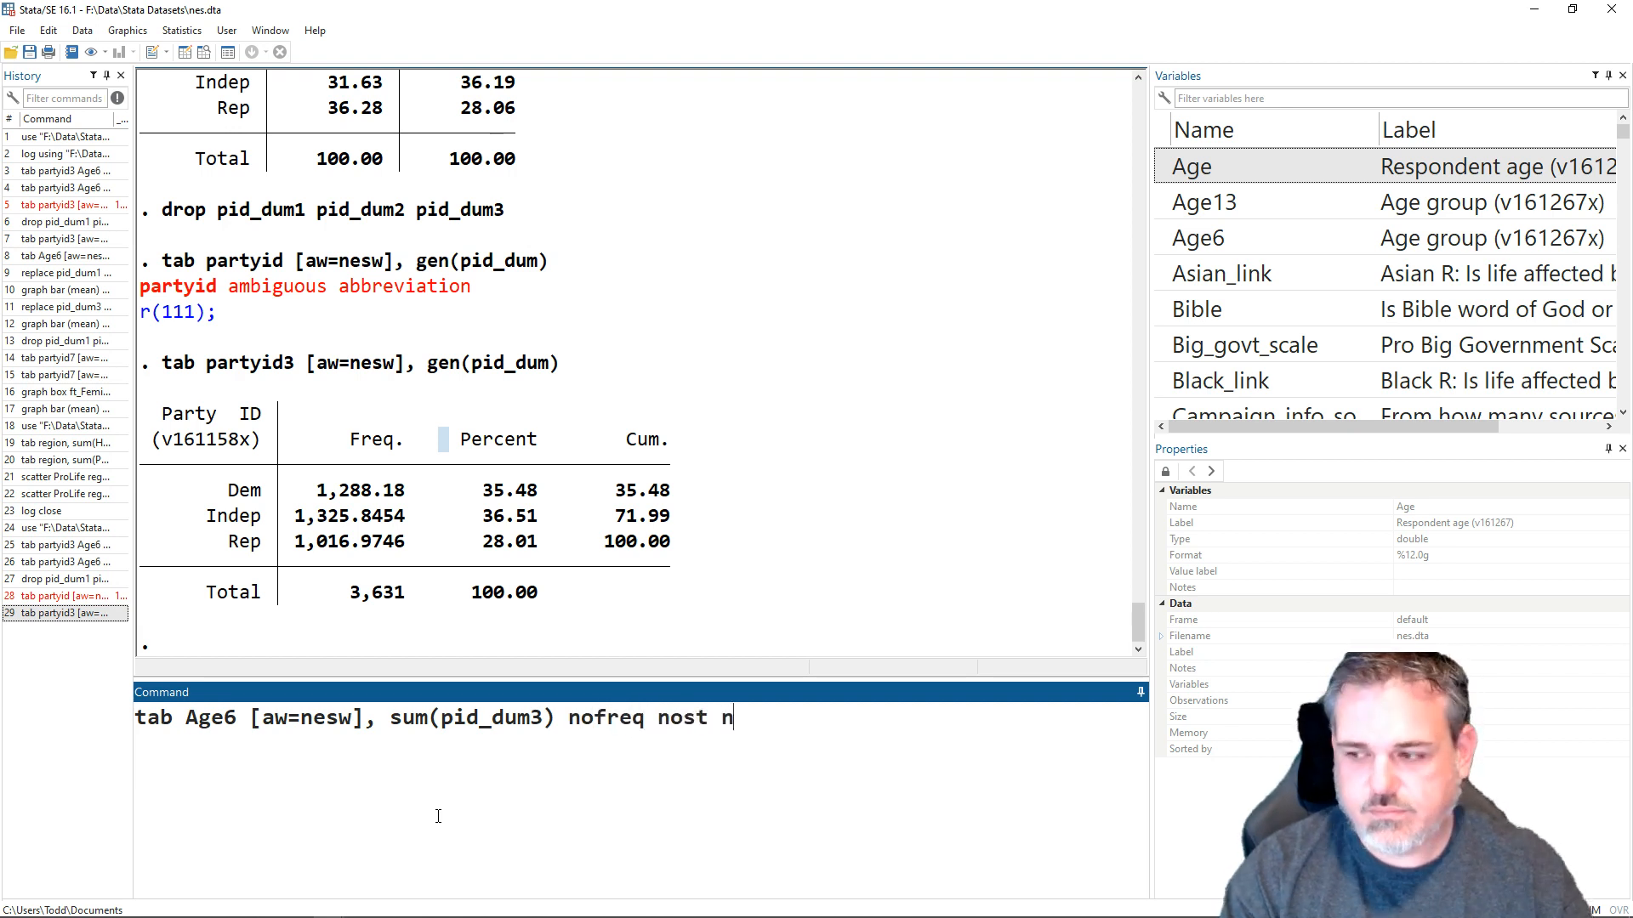
{"action": "type", "text": "oobs"}
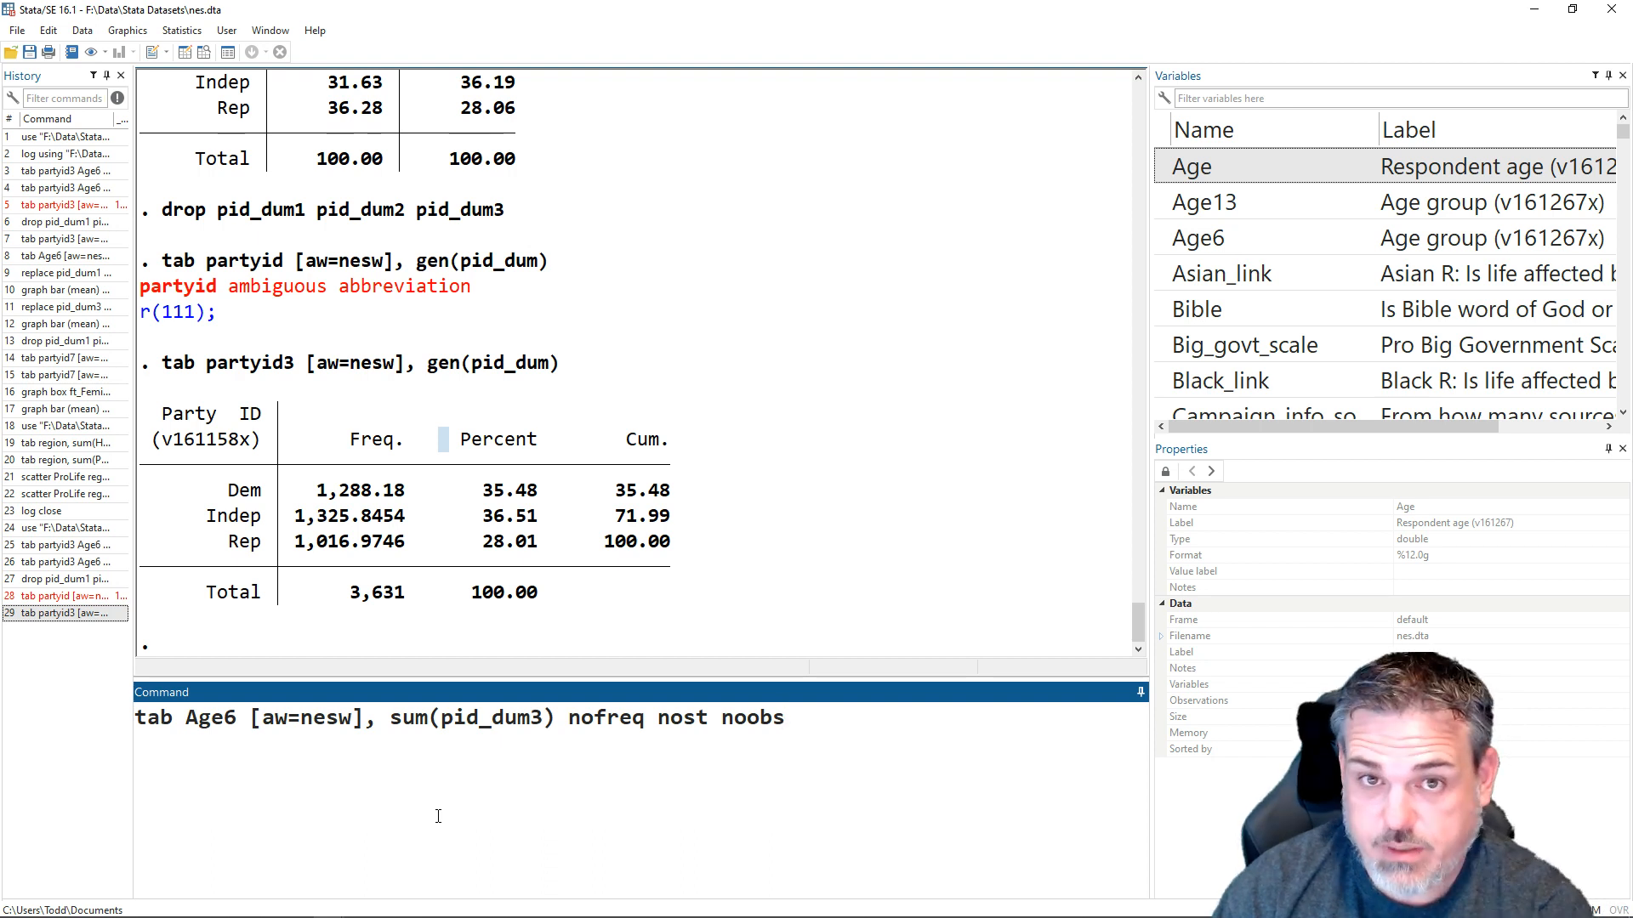
{"action": "key", "text": "Return"}
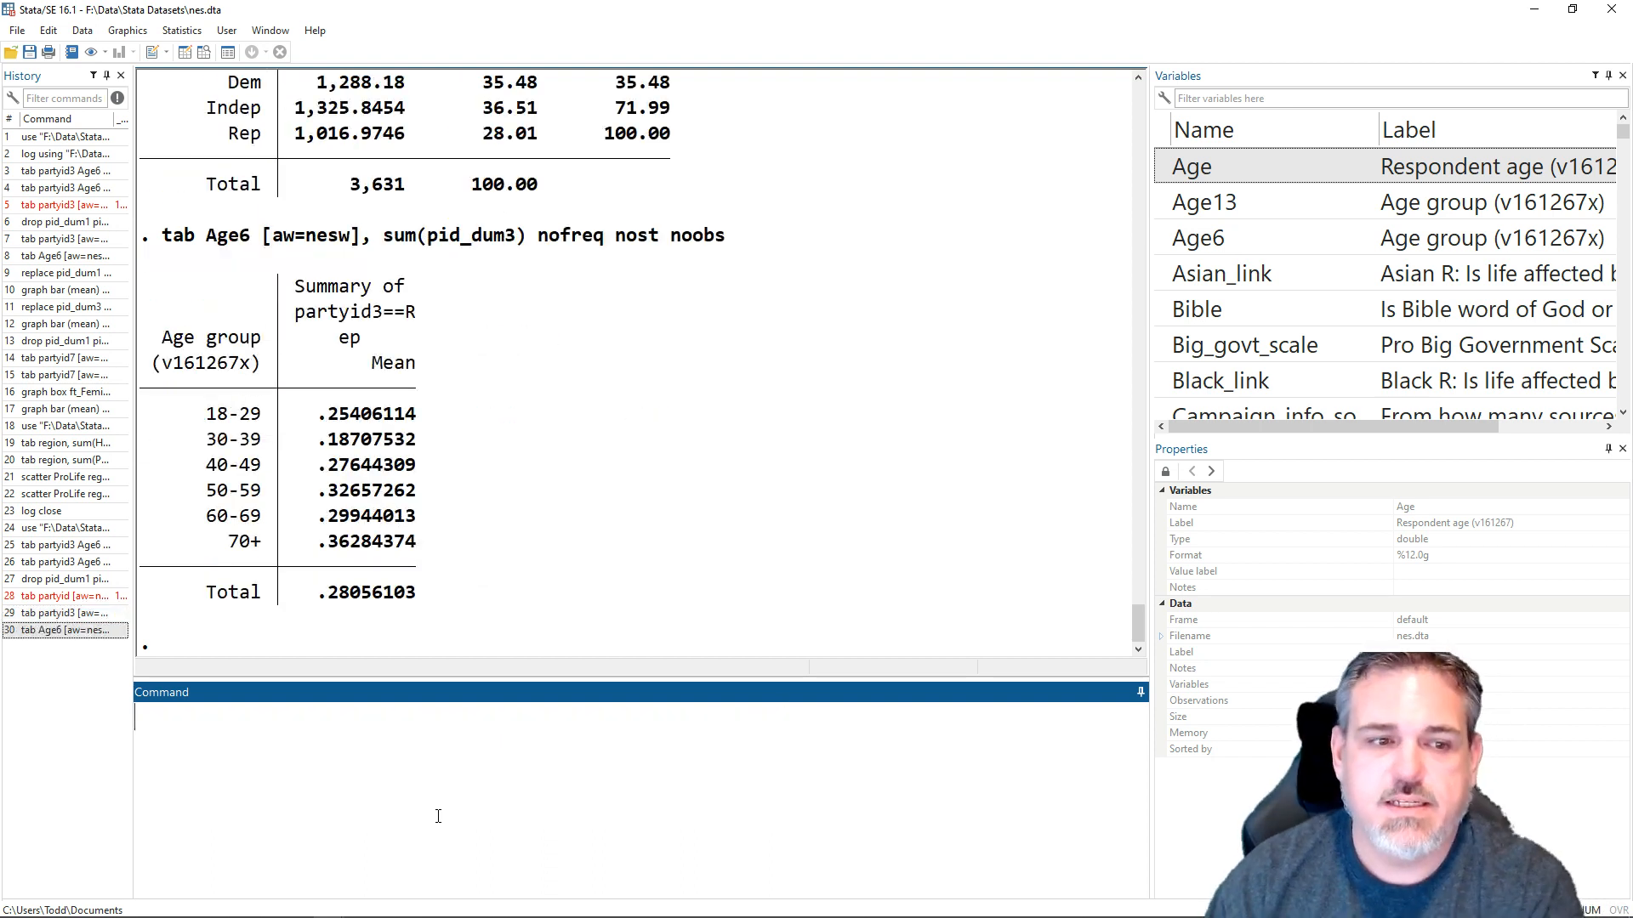
- Highlight the Republican means for the 18-29 and 70+ age groups in the summary table
{"action": "left_click_drag", "start_coordinate": [318, 416], "coordinate": [408, 429]}
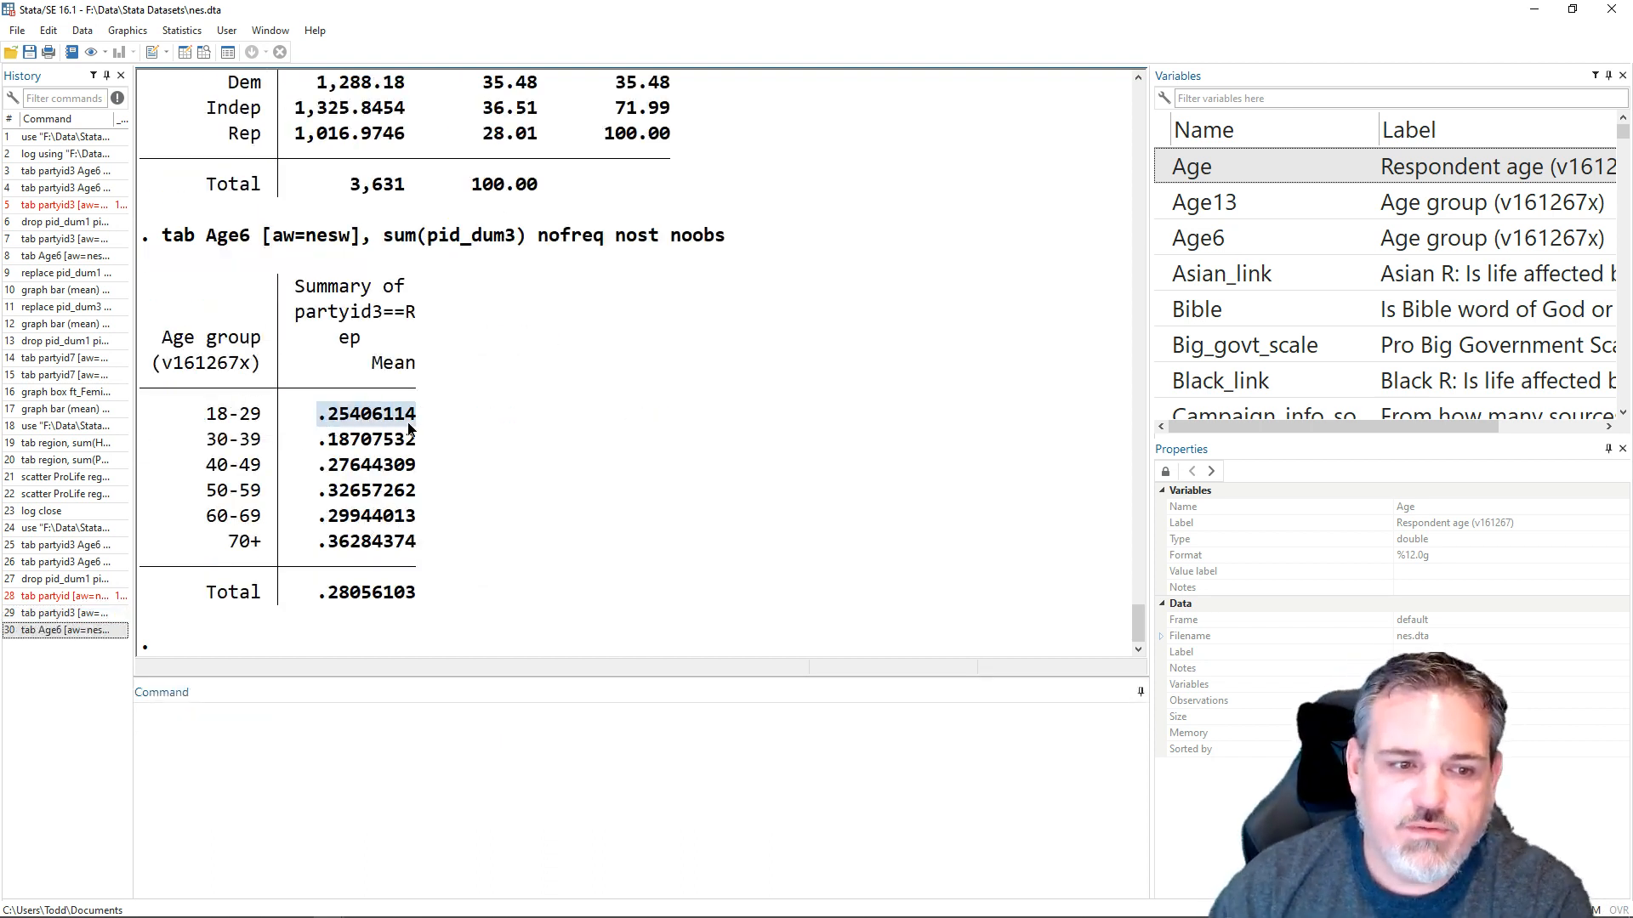
{"action": "left_click_drag", "start_coordinate": [314, 551], "coordinate": [521, 571]}
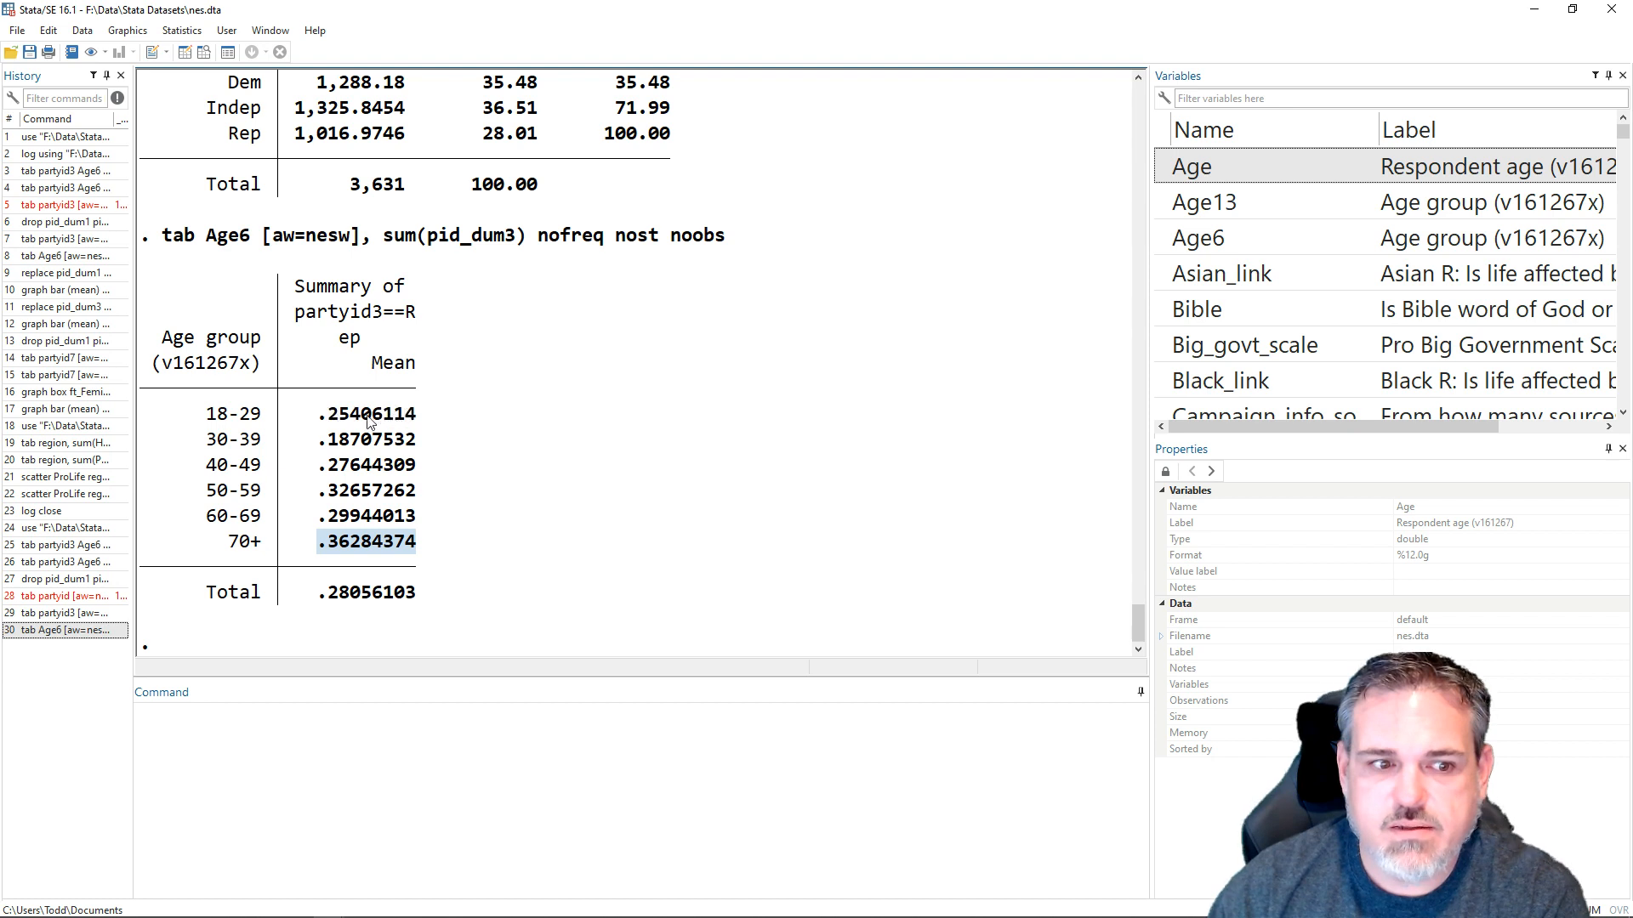
- Multiply the Republican dummy by 100 by running replace pid_dum3 = pid_dum3*100
{"action": "left_click", "coordinate": [432, 806]}
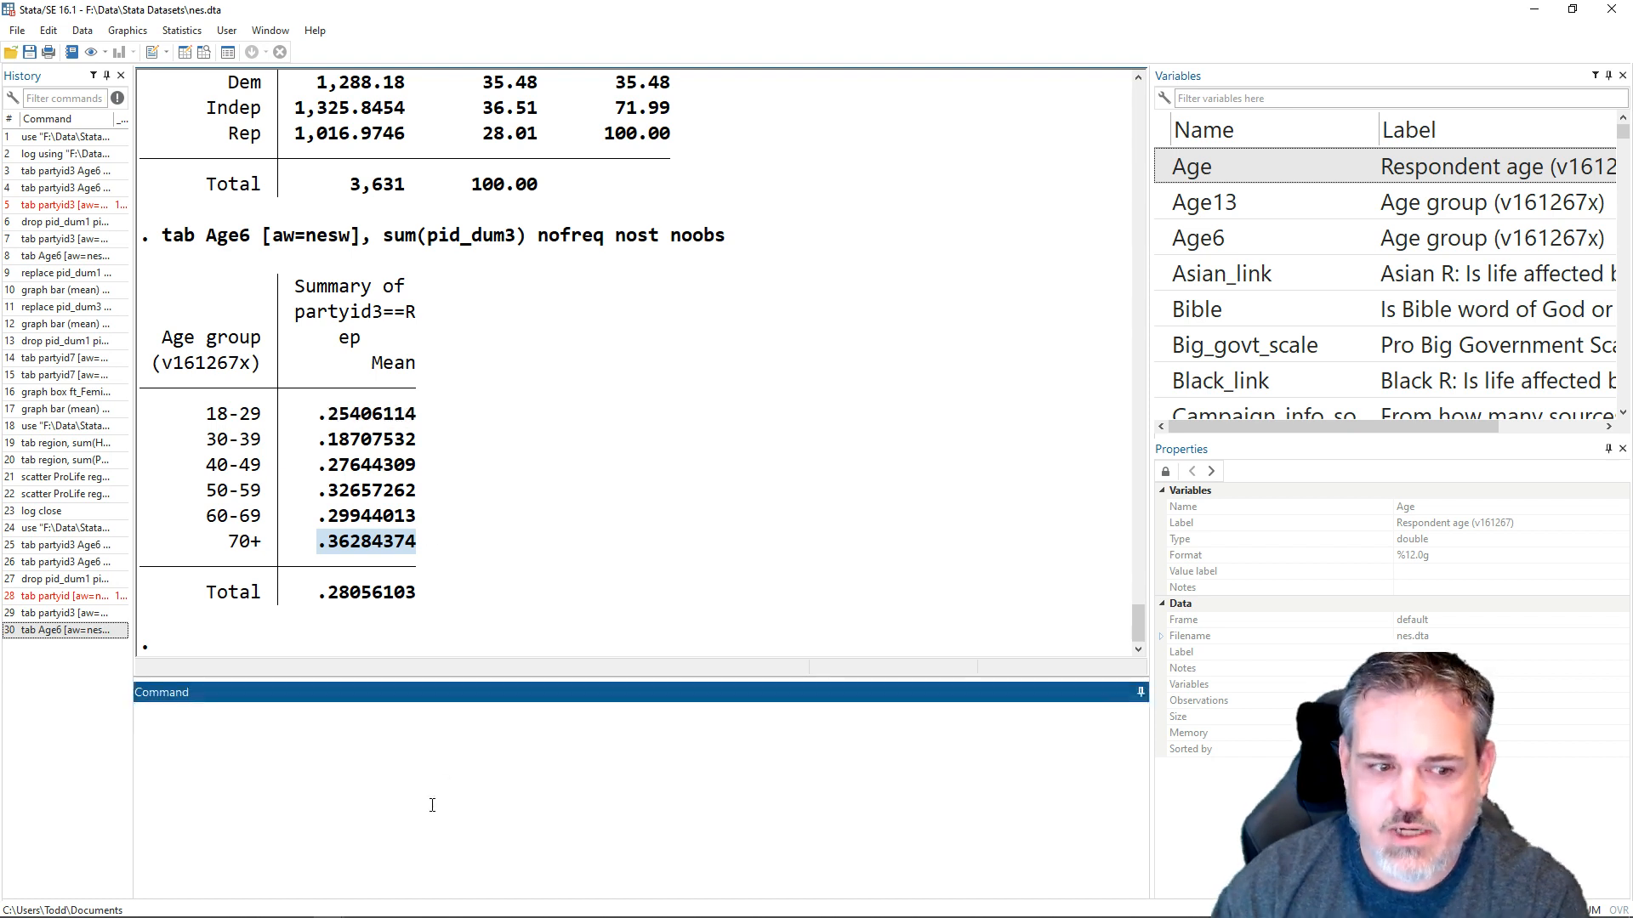
{"action": "key", "text": "Page_Up"}
{"action": "key", "text": "Page_Up"}
{"action": "key", "text": "Page_Down"}
{"action": "key", "text": "Escape"}
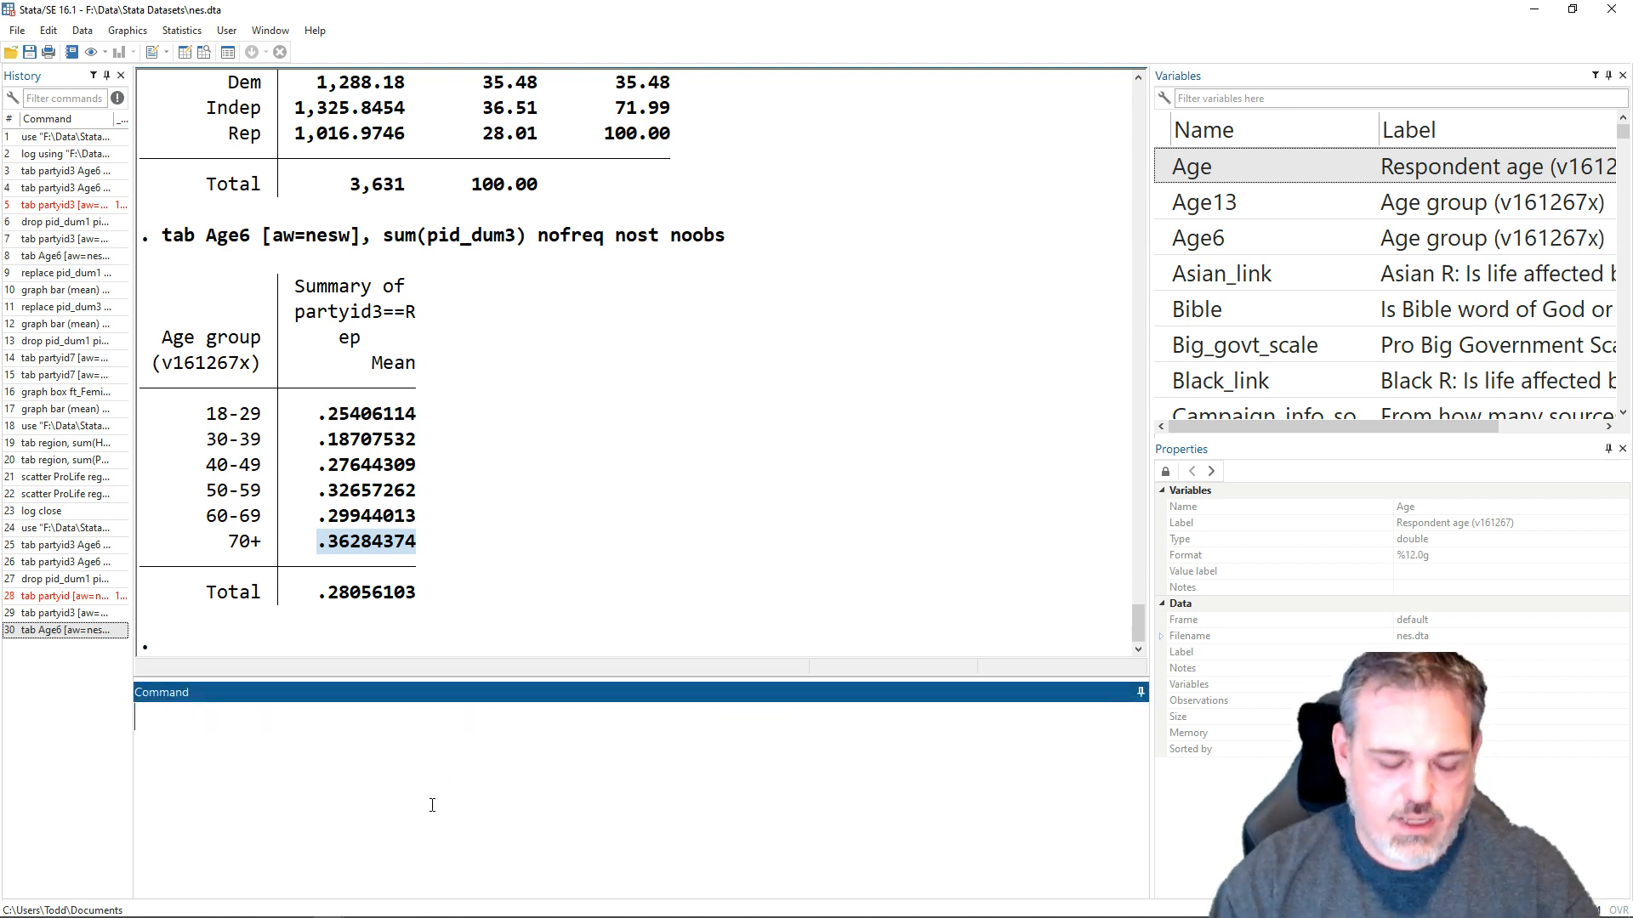
{"action": "type", "text": "replace pi"}
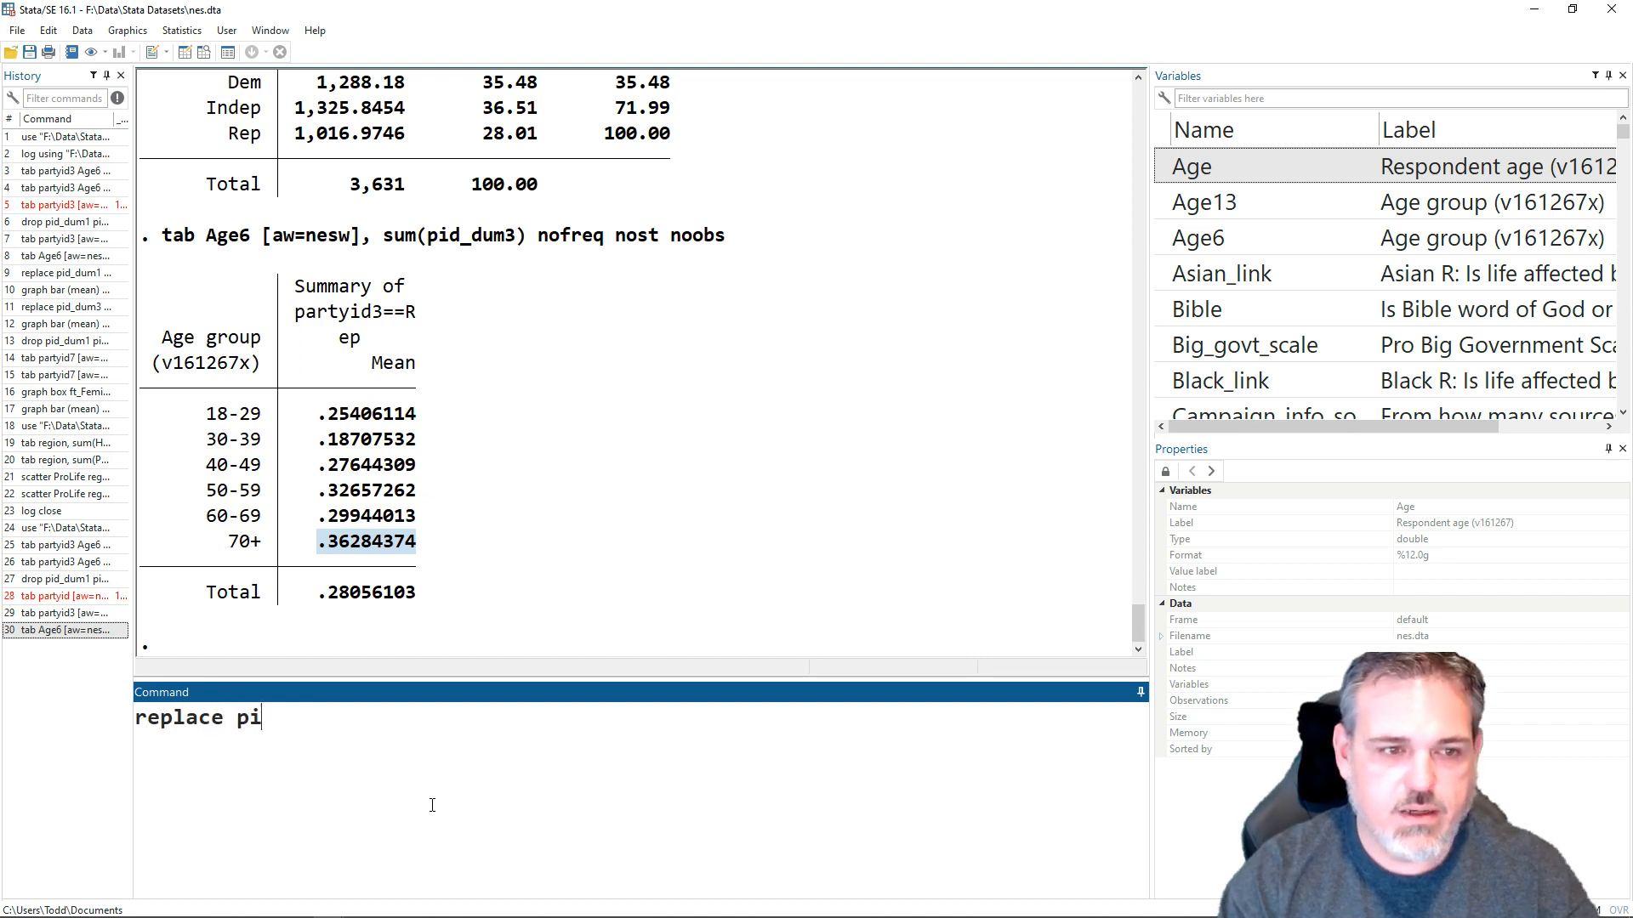
{"action": "key", "text": "BackSpace"}
{"action": "type", "text": "id_dum"}
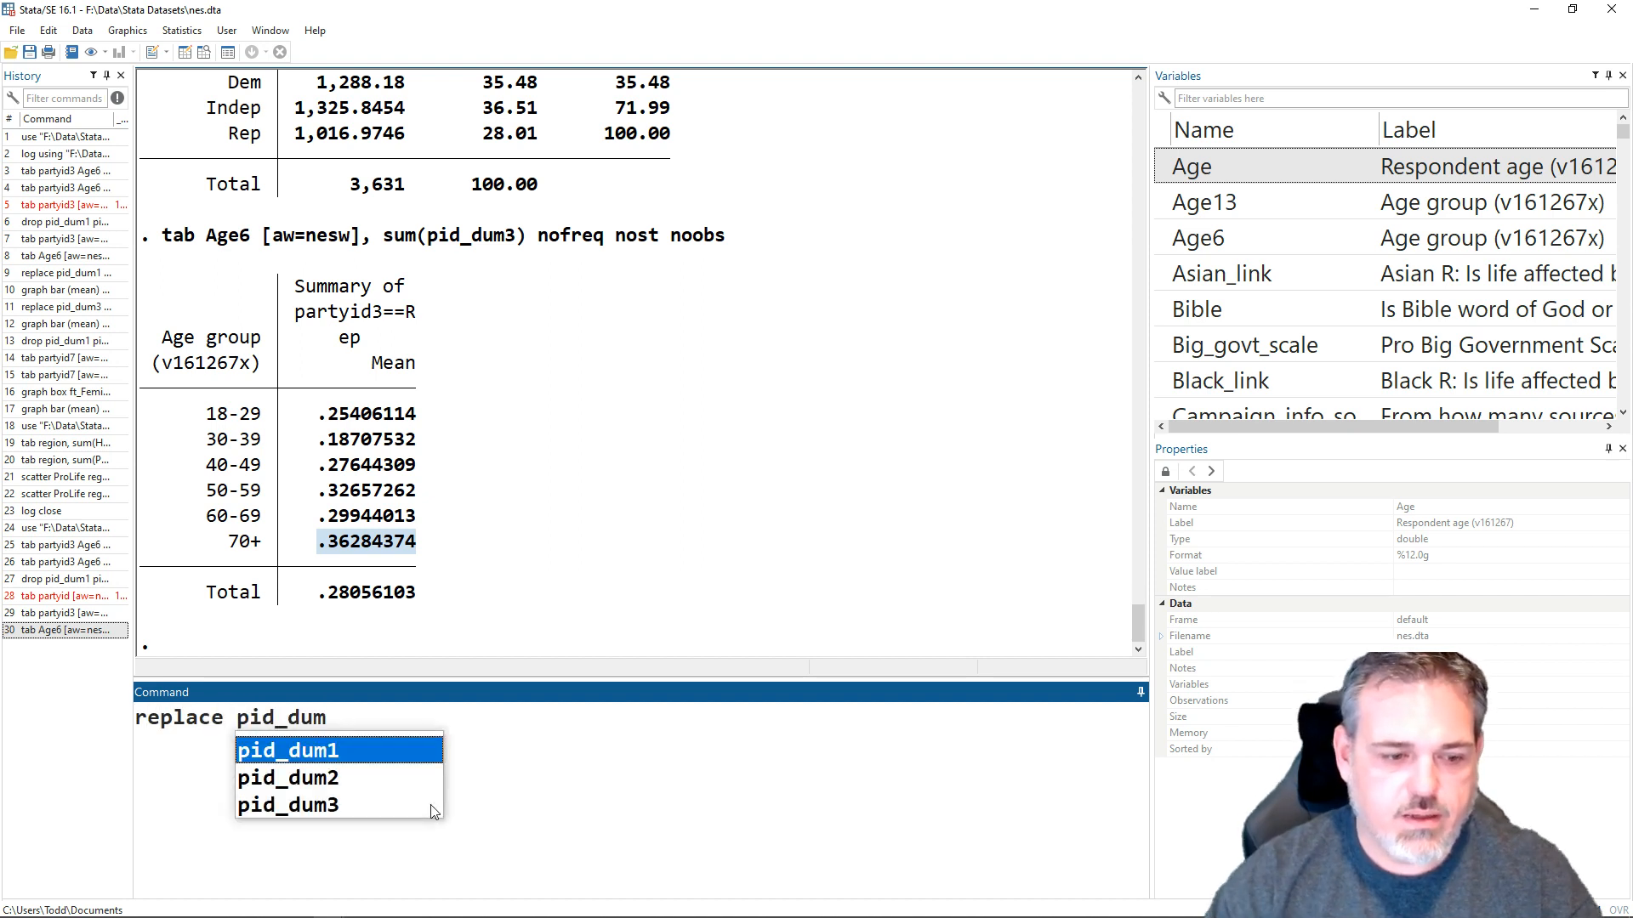
{"action": "left_click", "coordinate": [431, 806]}
{"action": "type", "text": "= pid_dum"}
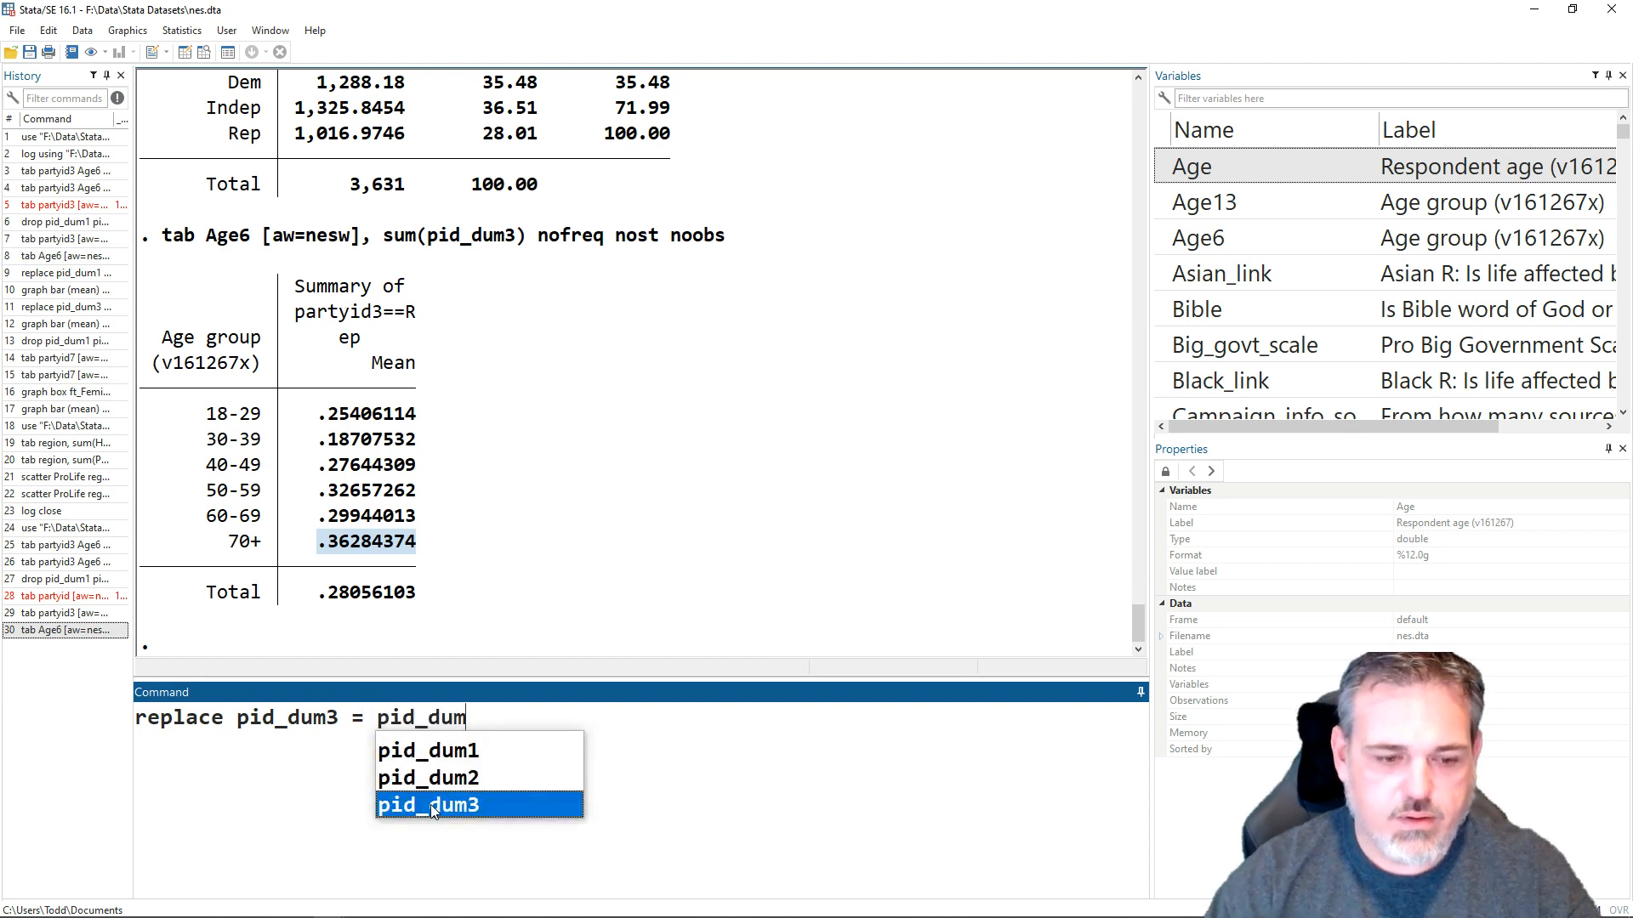
{"action": "left_click", "coordinate": [431, 806]}
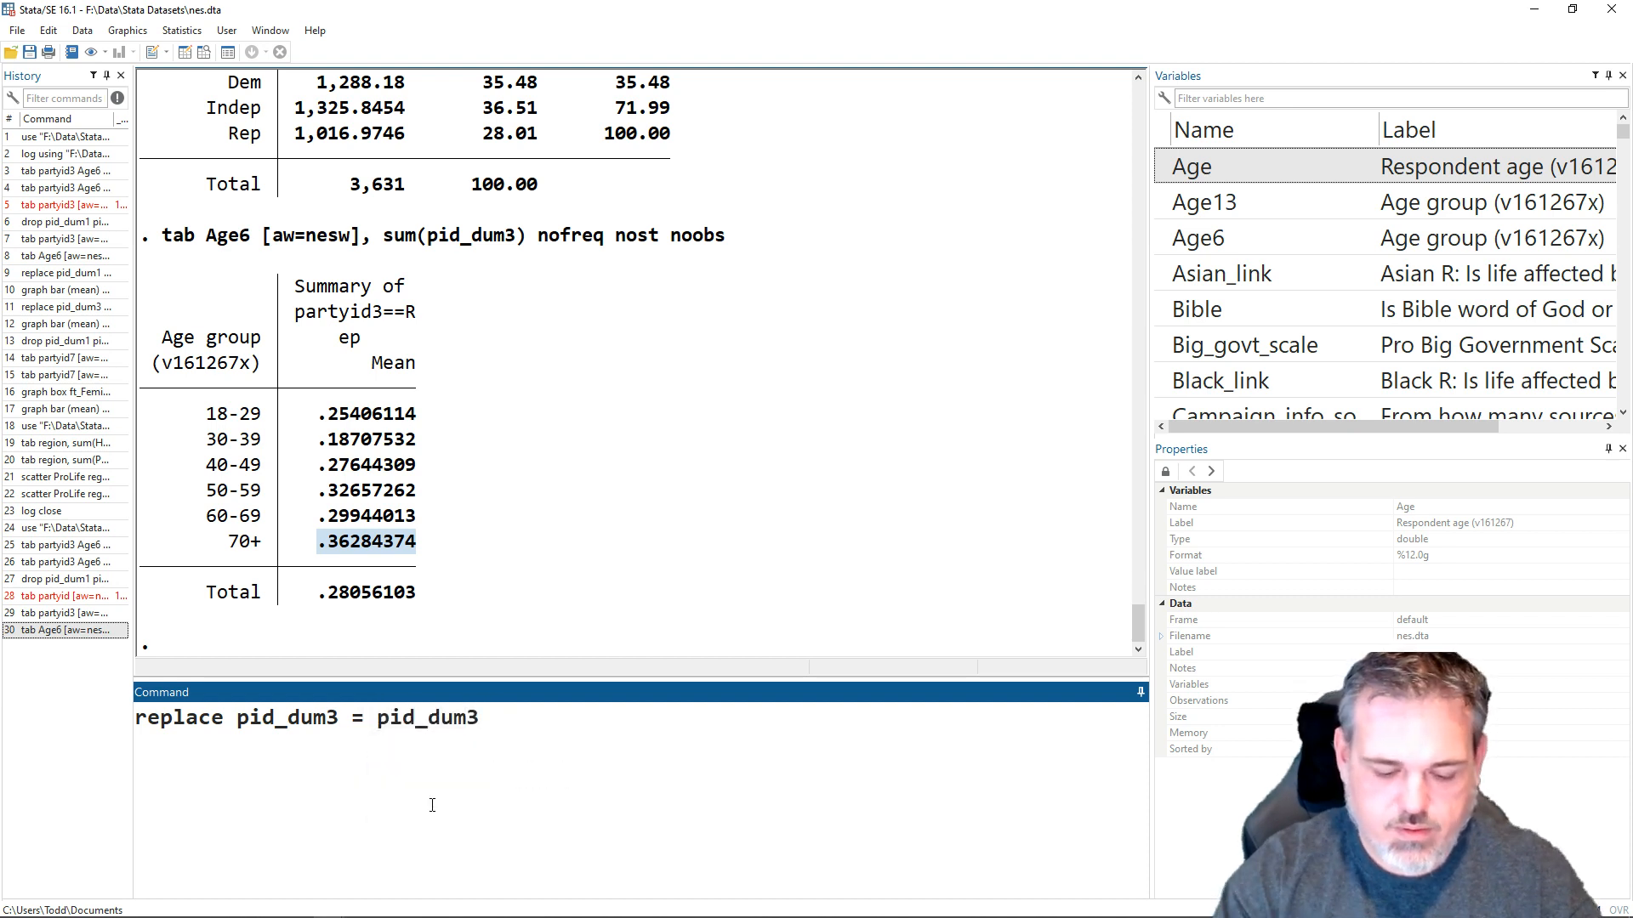
{"action": "type", "text": "*100"}
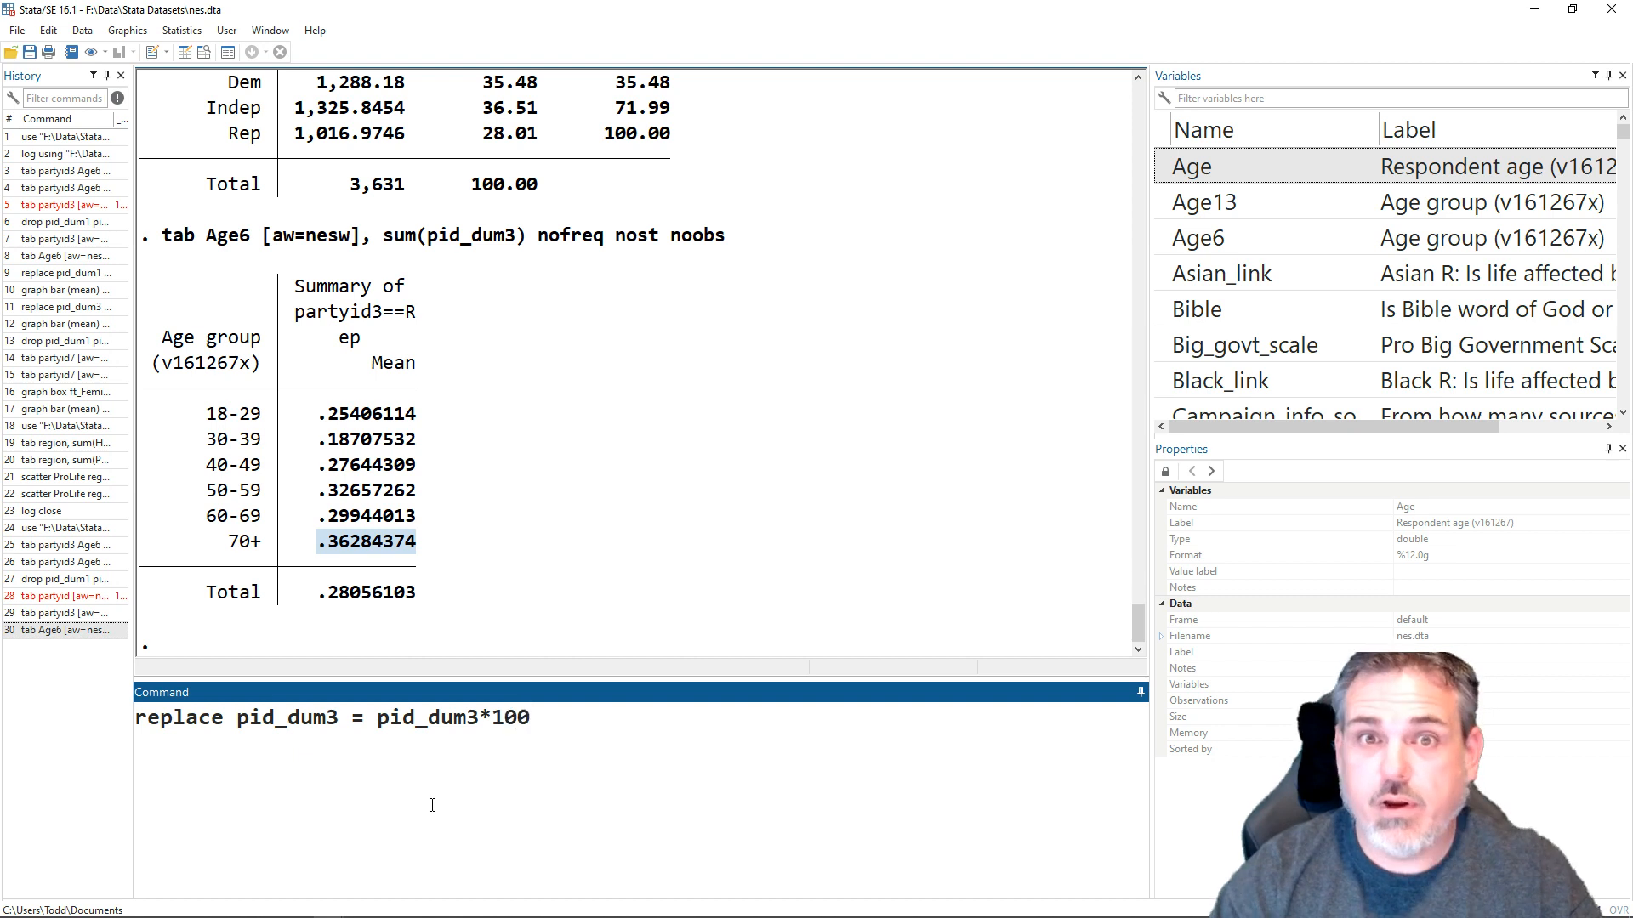
{"action": "key", "text": "Return"}
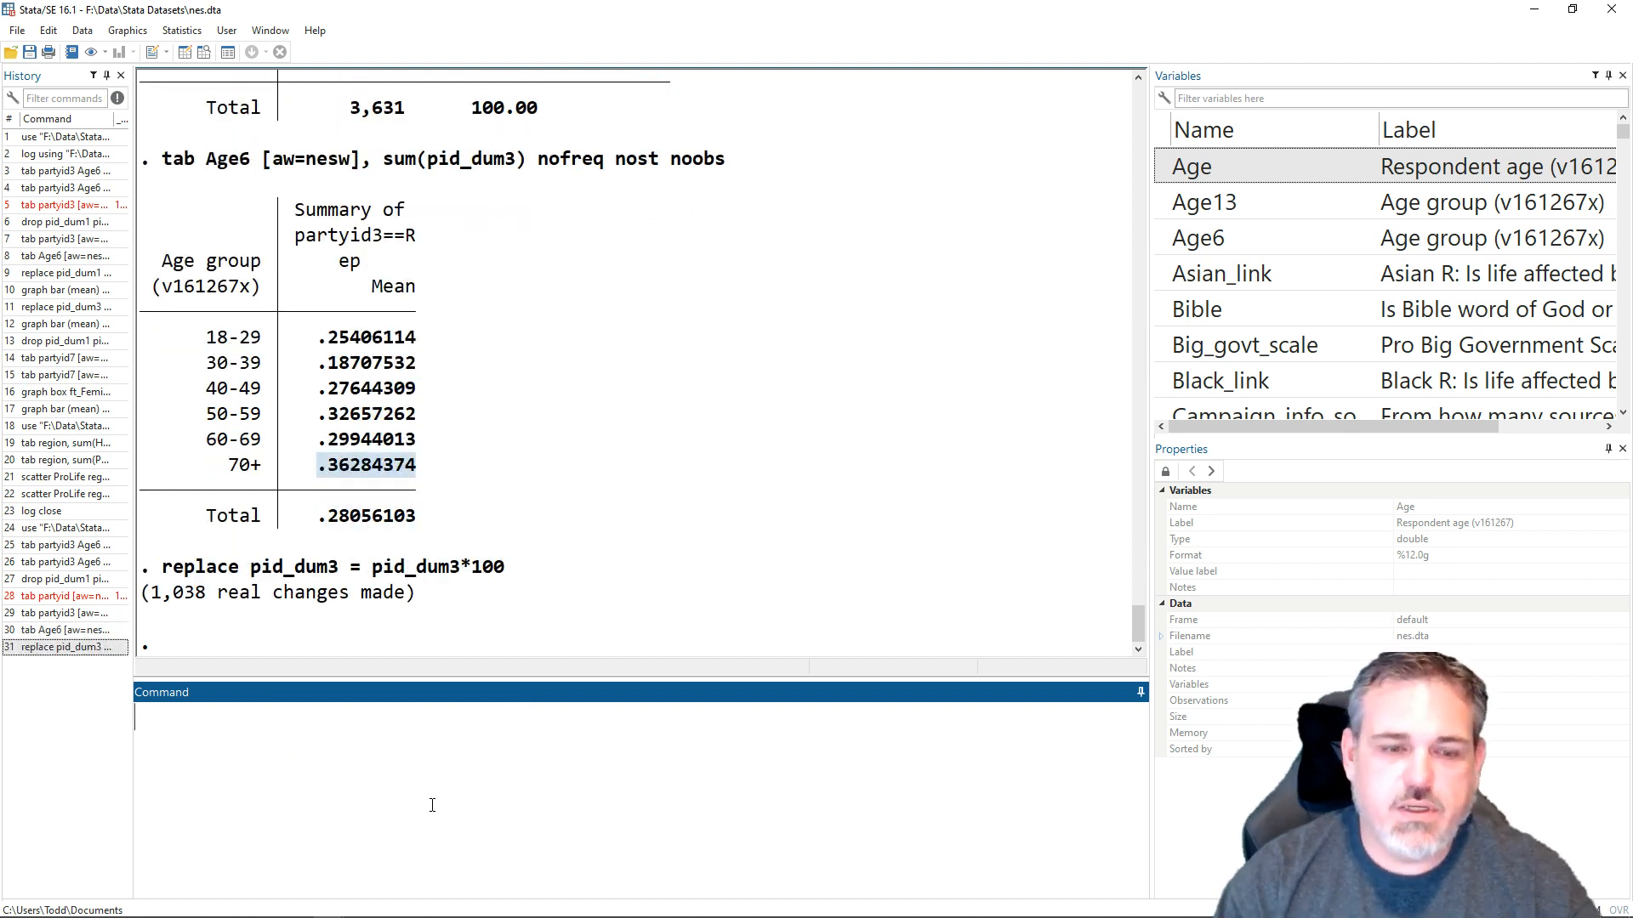
- Recall and rerun the command tab Age6 [aw=nesw], sum(pid_dum3) nofreq nost noobs
{"action": "key", "text": "Page_Up"}
{"action": "key", "text": "Page_Up"}
{"action": "key", "text": "Page_Down"}
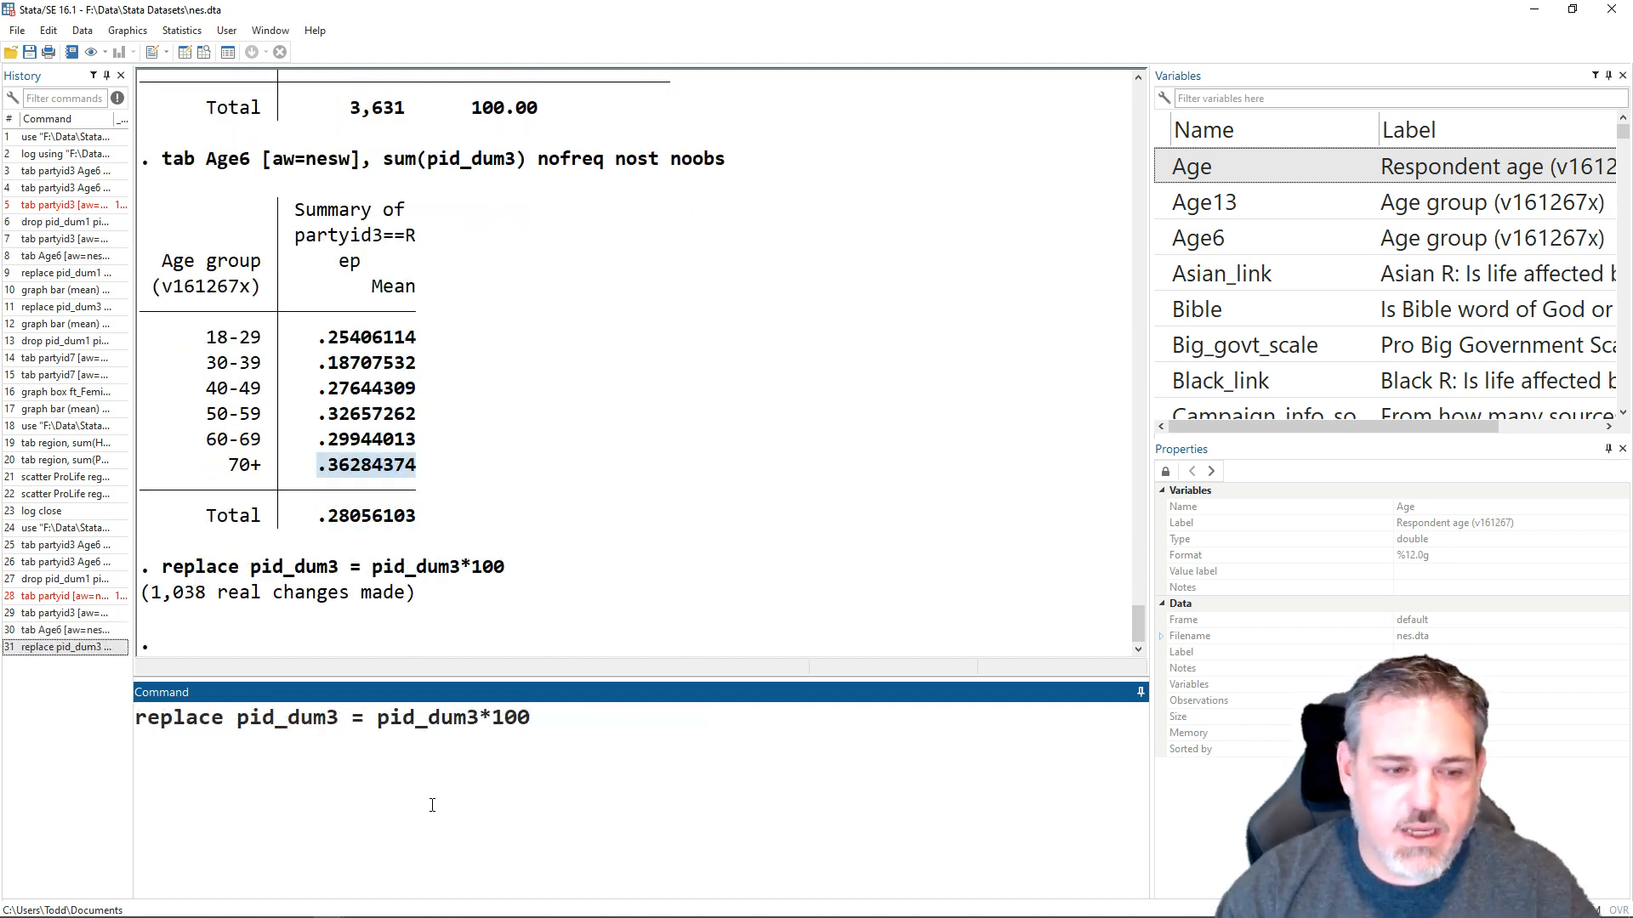
{"action": "key", "text": "Page_Down"}
{"action": "key", "text": "Page_Up"}
{"action": "key", "text": "Page_Up"}
{"action": "key", "text": "Page_Down"}
{"action": "key", "text": "Page_Up"}
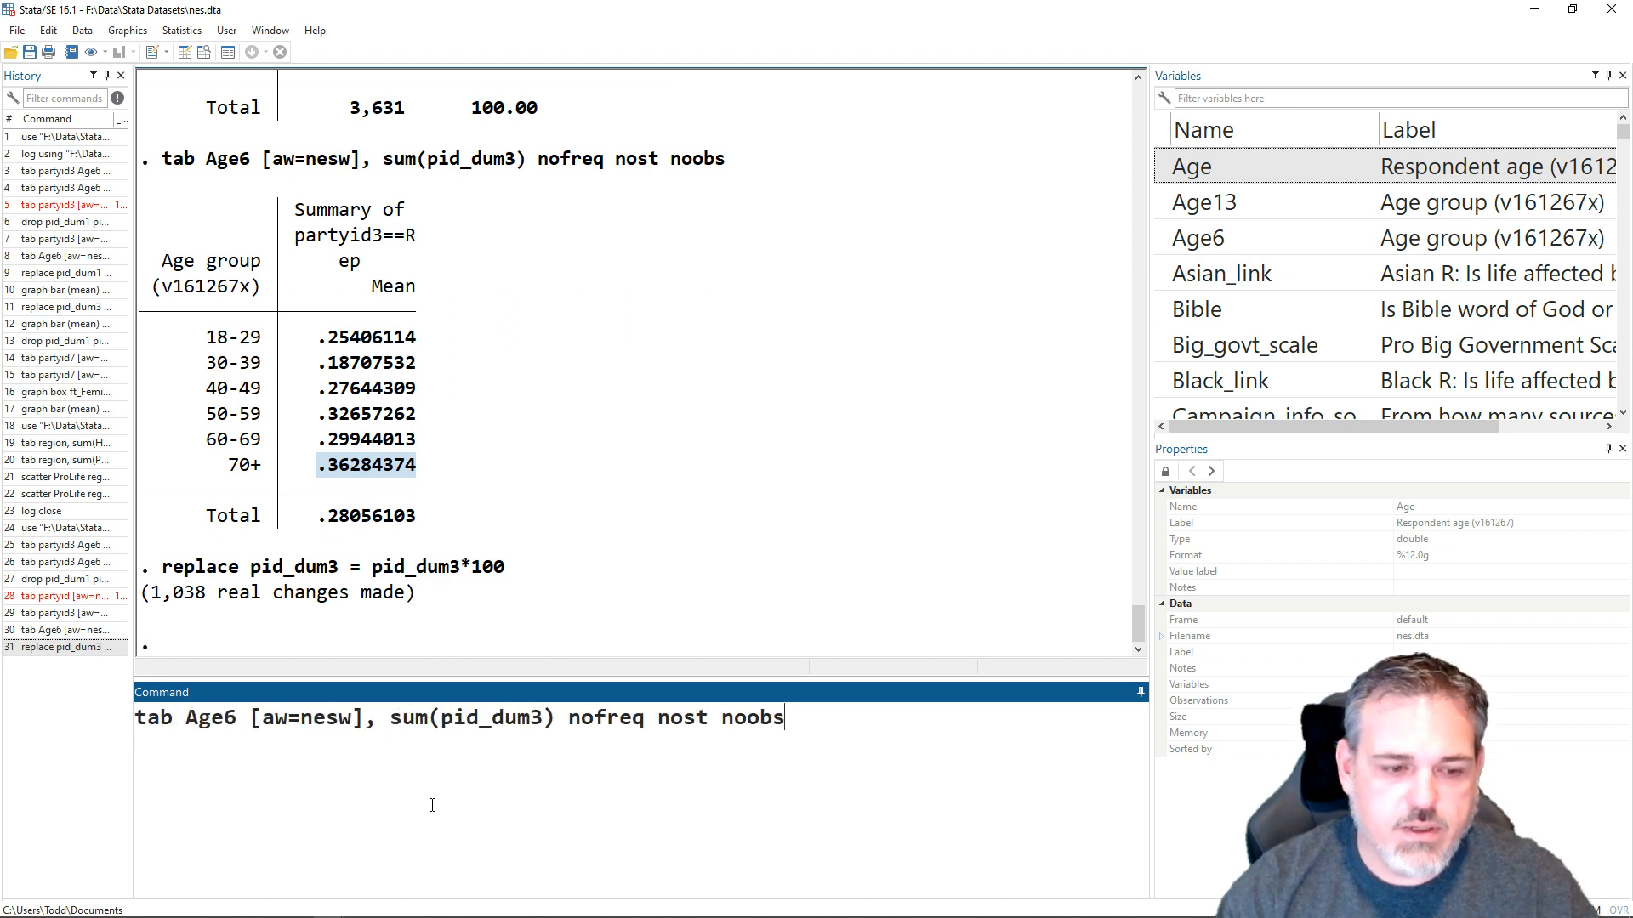
{"action": "key", "text": "Return"}
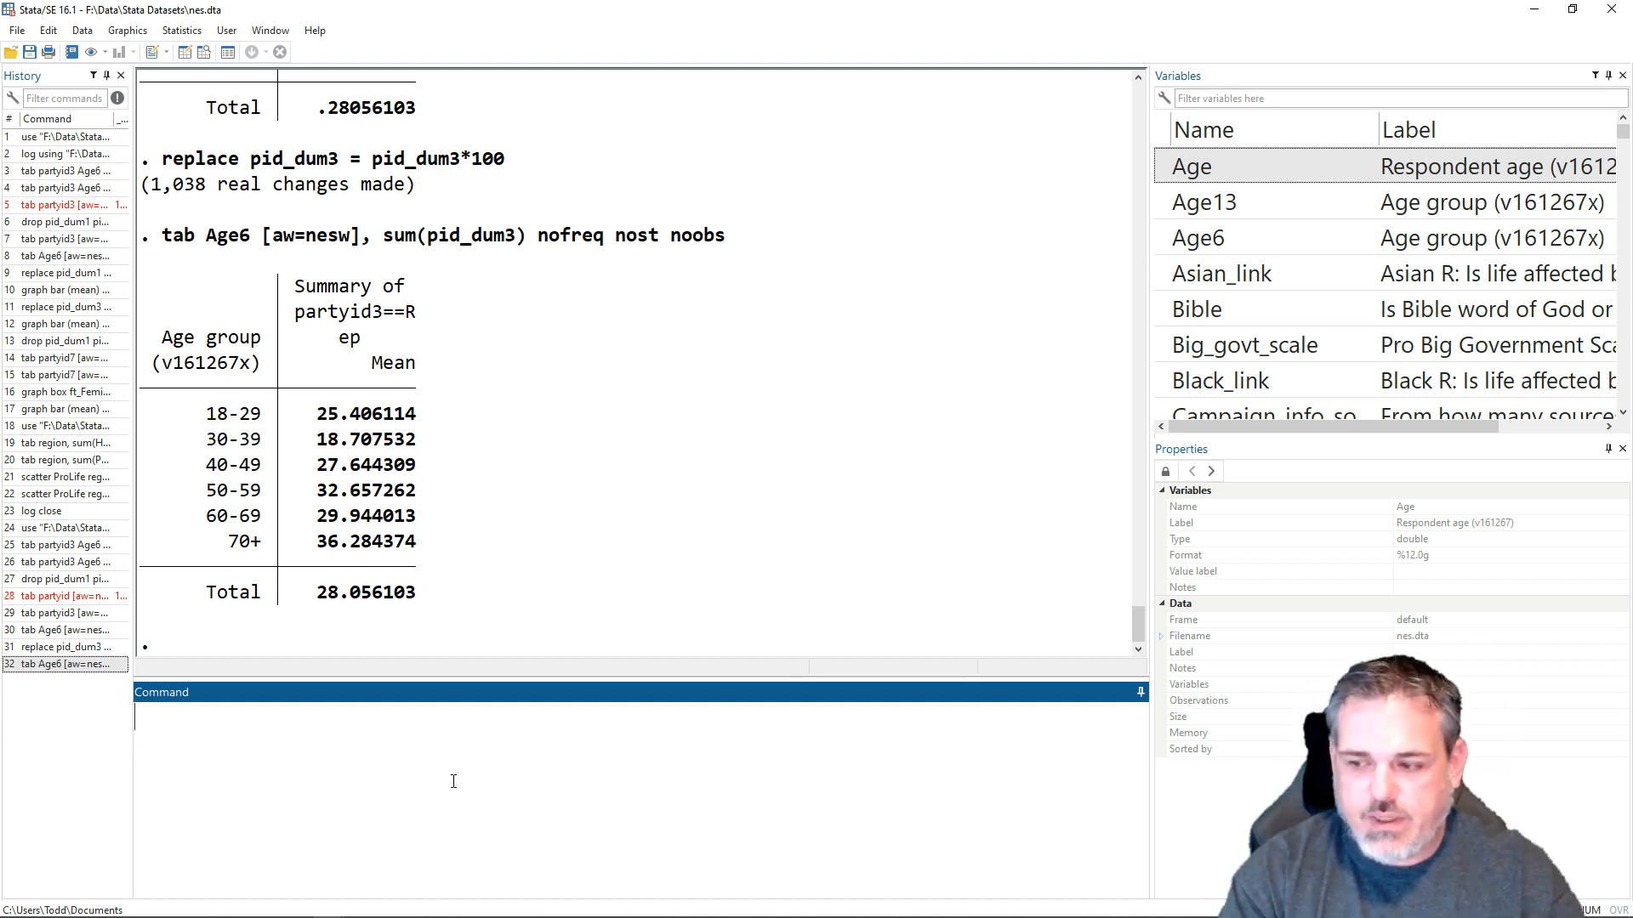
- Graph the weighted Republican percentage by age group by running graph bar (mean) pid_dum3 [aw=nesw], over(Age6)
{"action": "type", "text": "gra"}
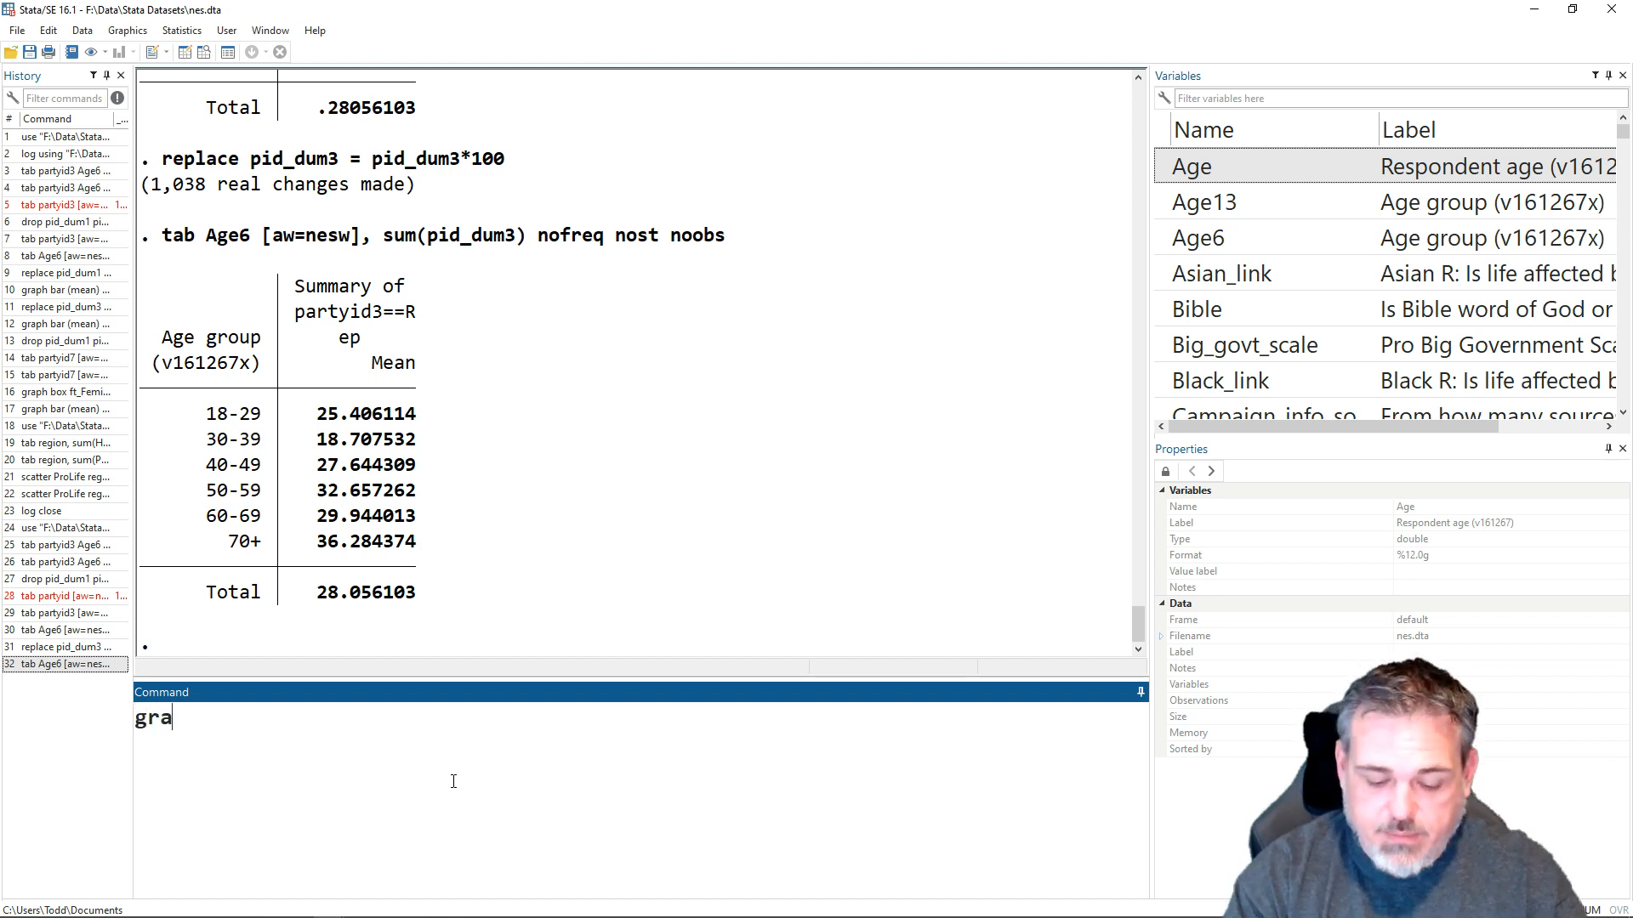
{"action": "type", "text": "ph "}
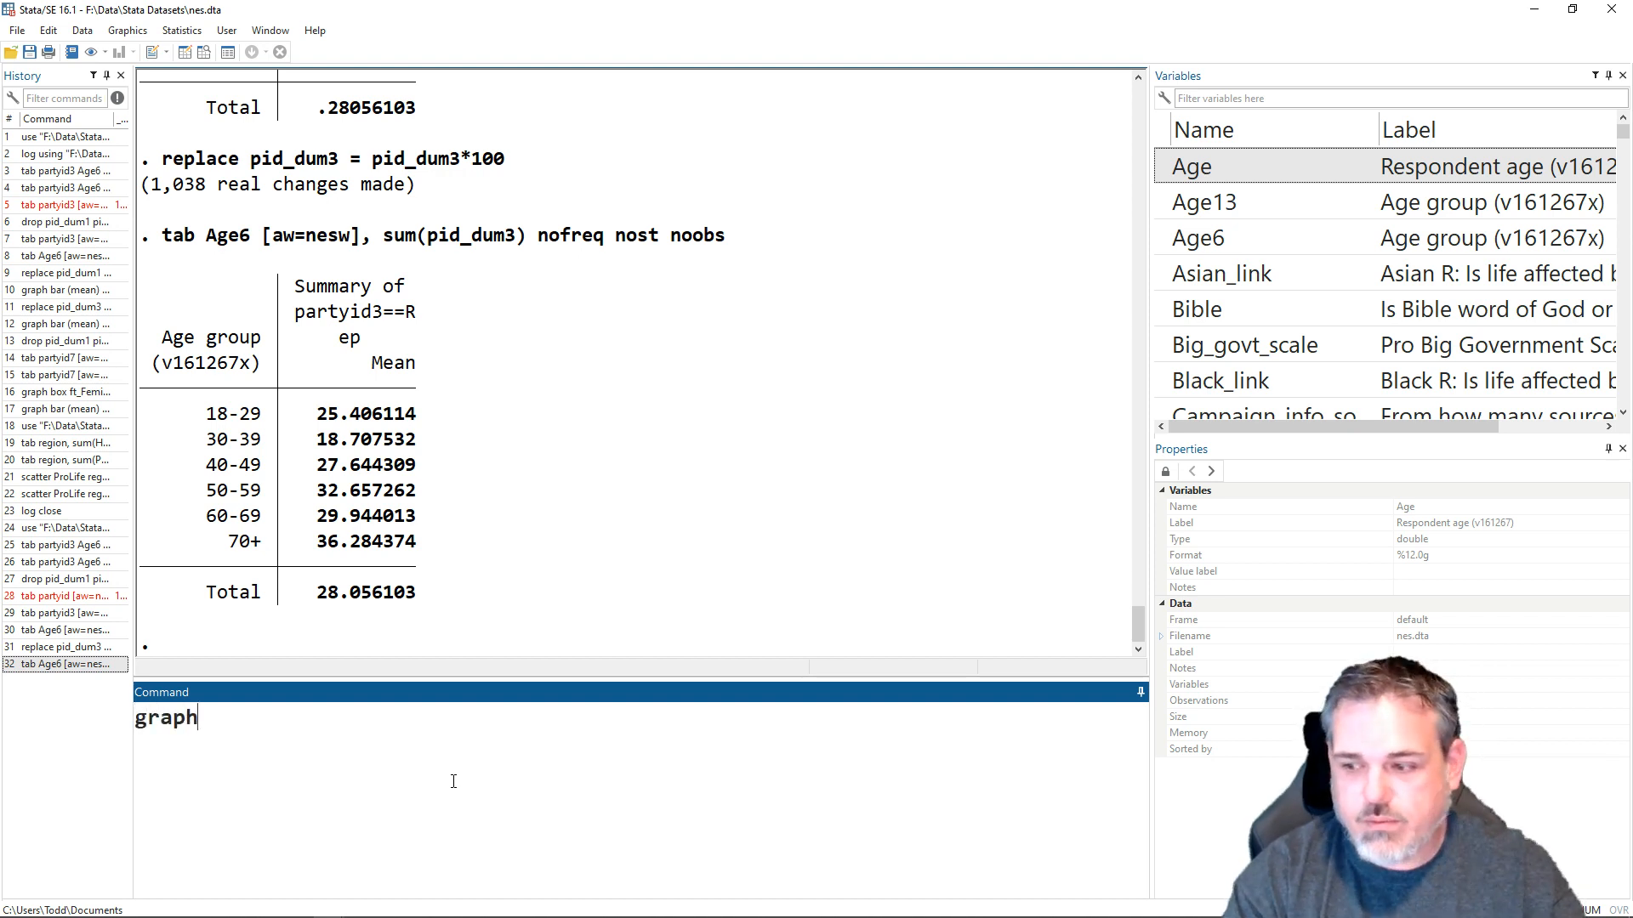
{"action": "type", "text": "bar "}
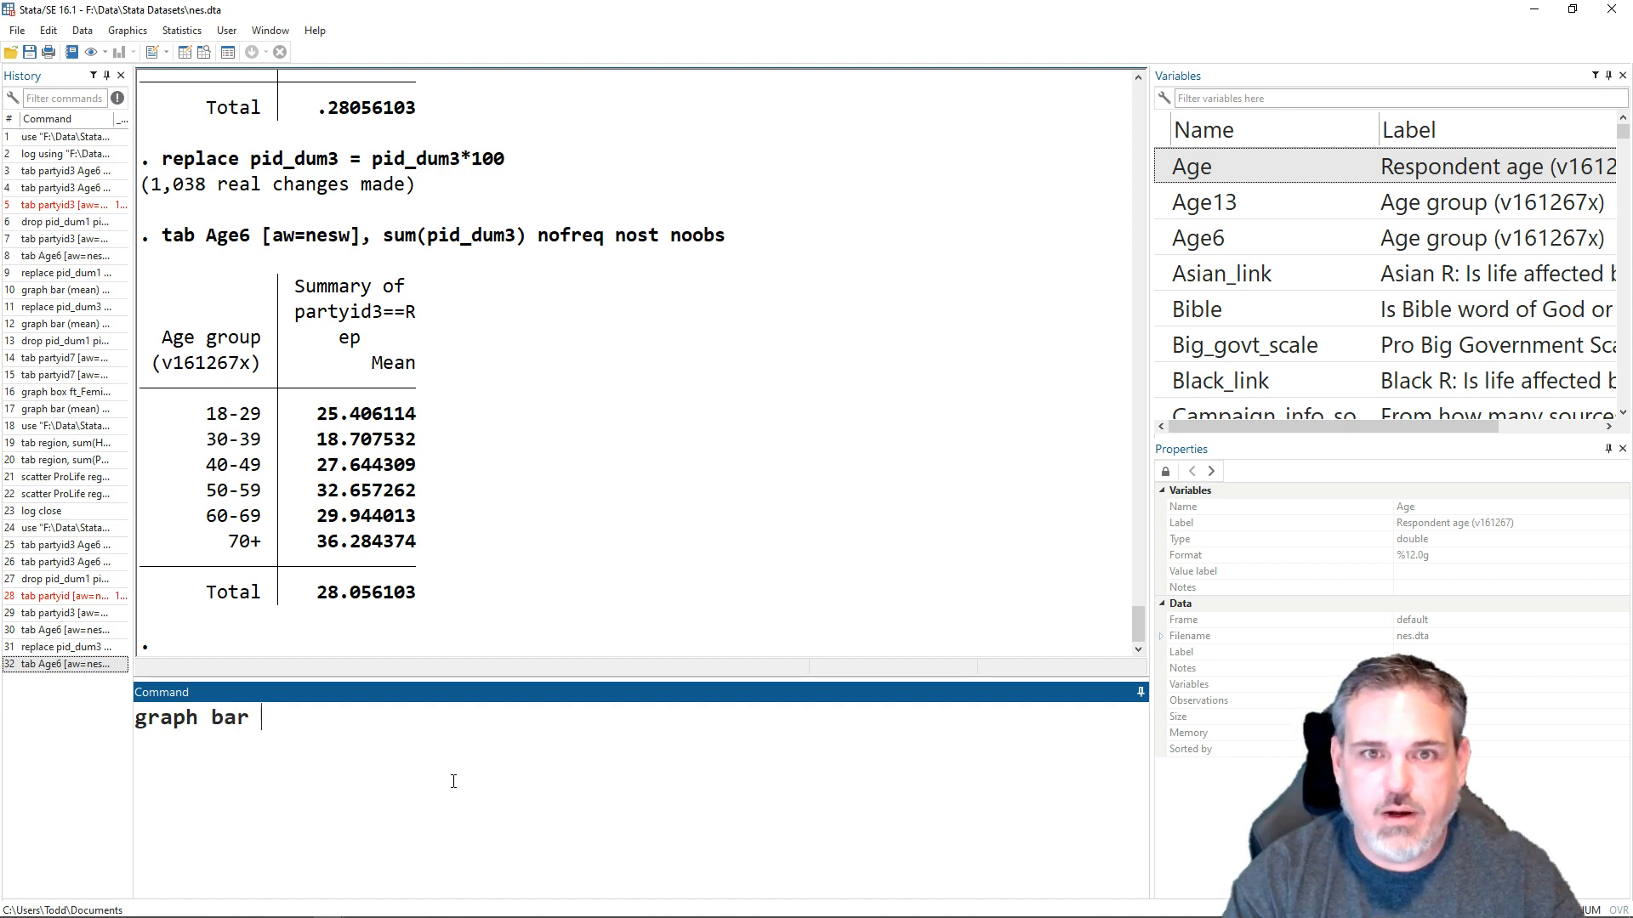
{"action": "type", "text": "(mean) pid"}
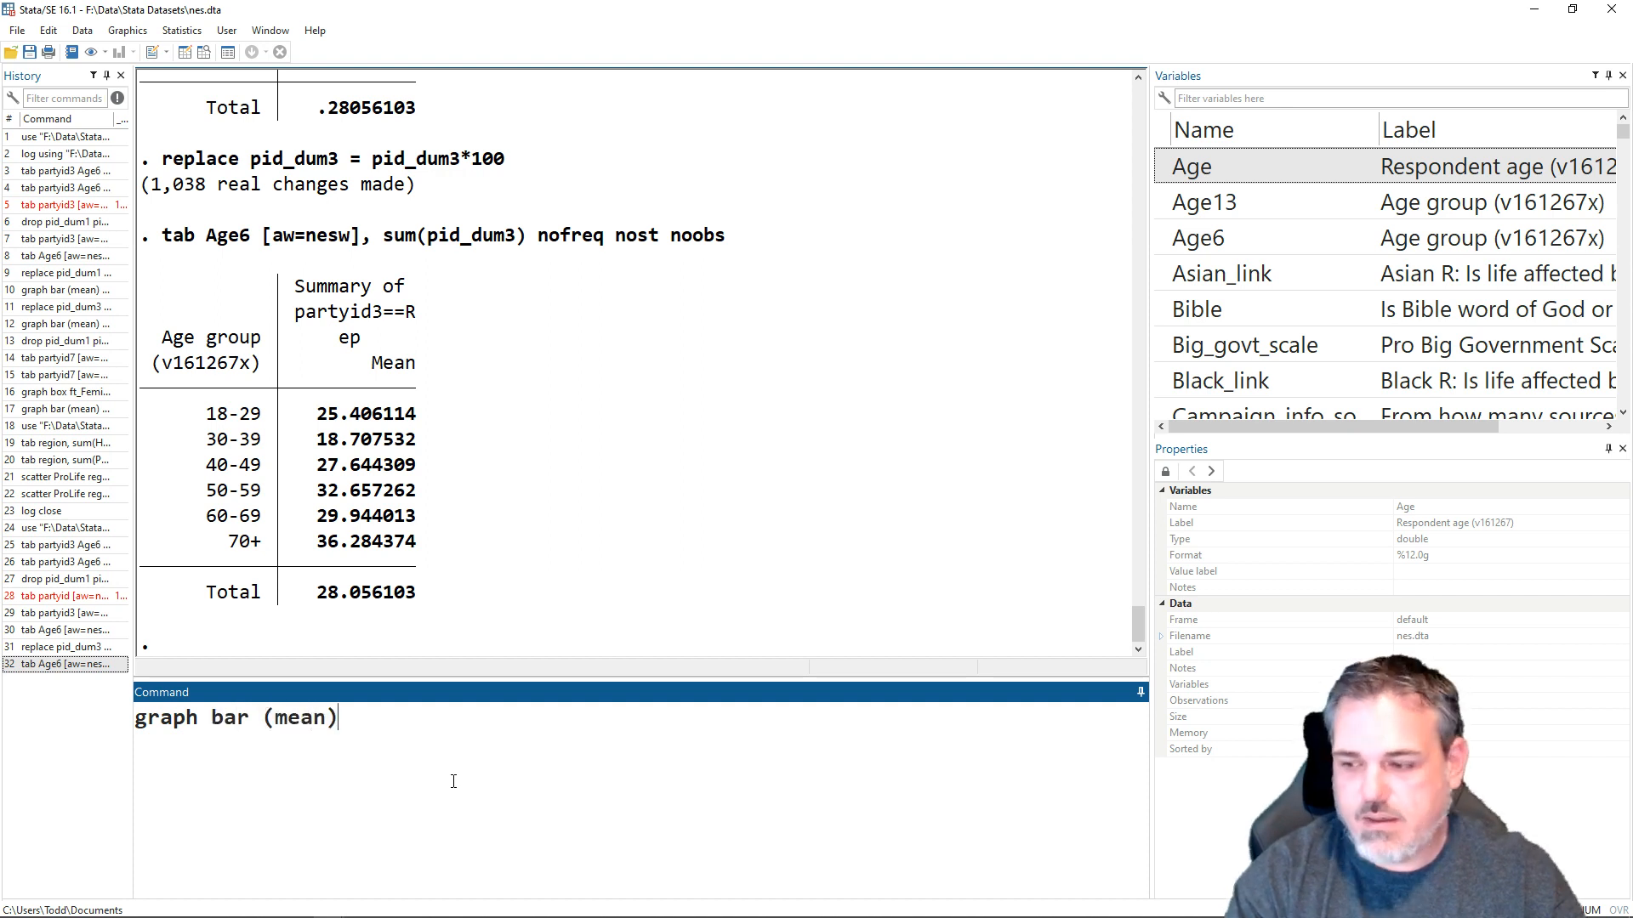
{"action": "type", "text": "_d"}
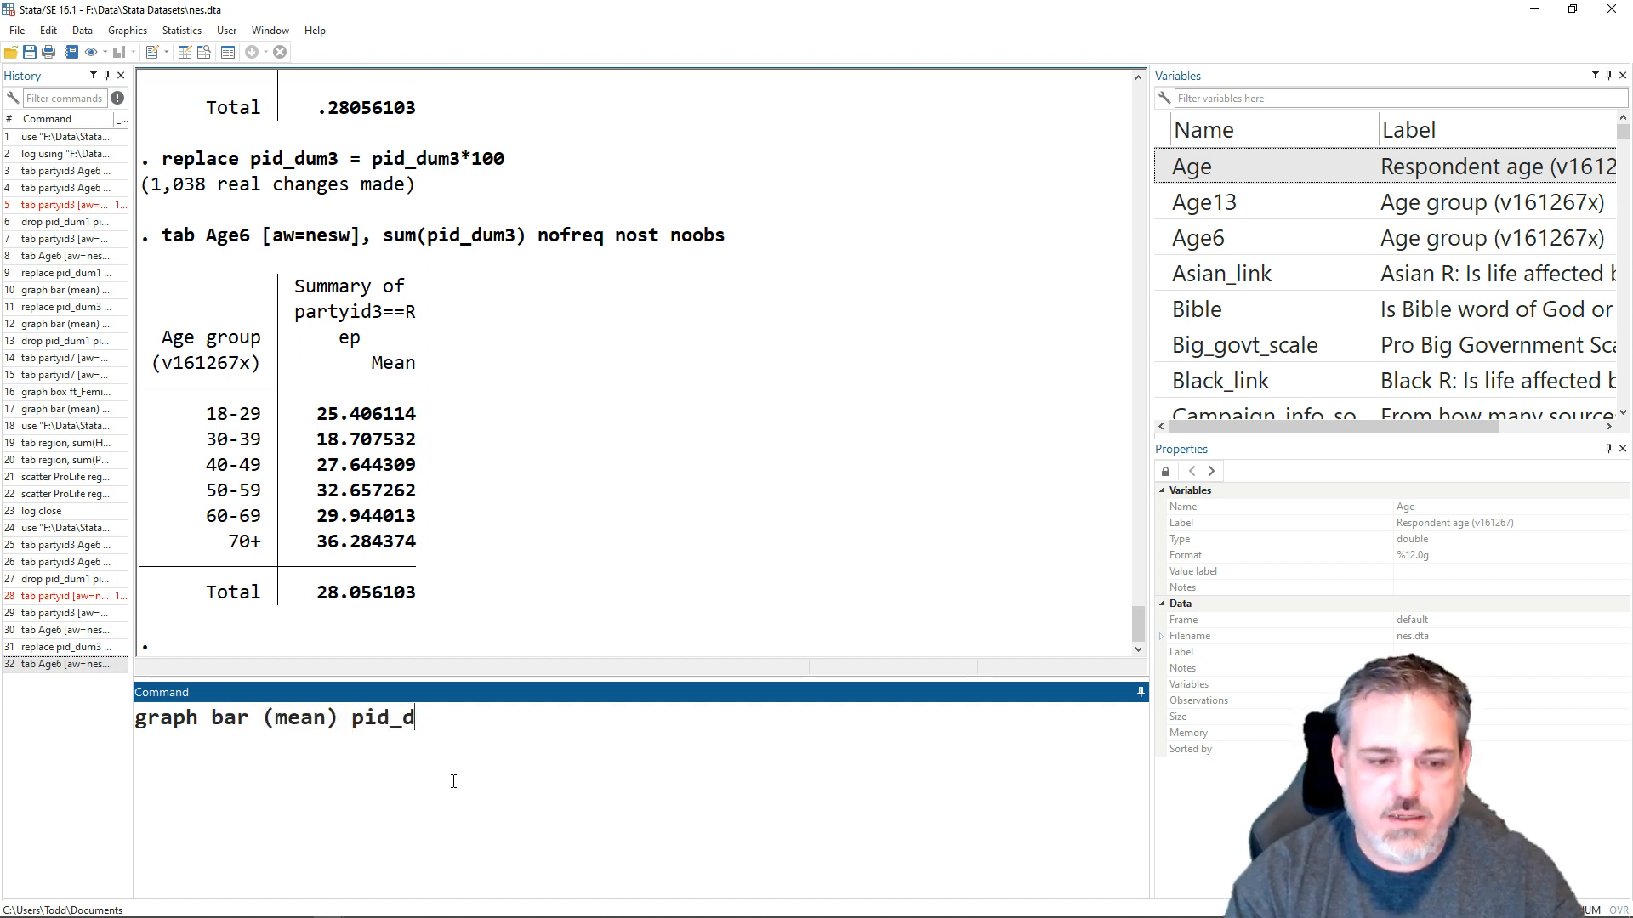
{"action": "type", "text": "um3,"}
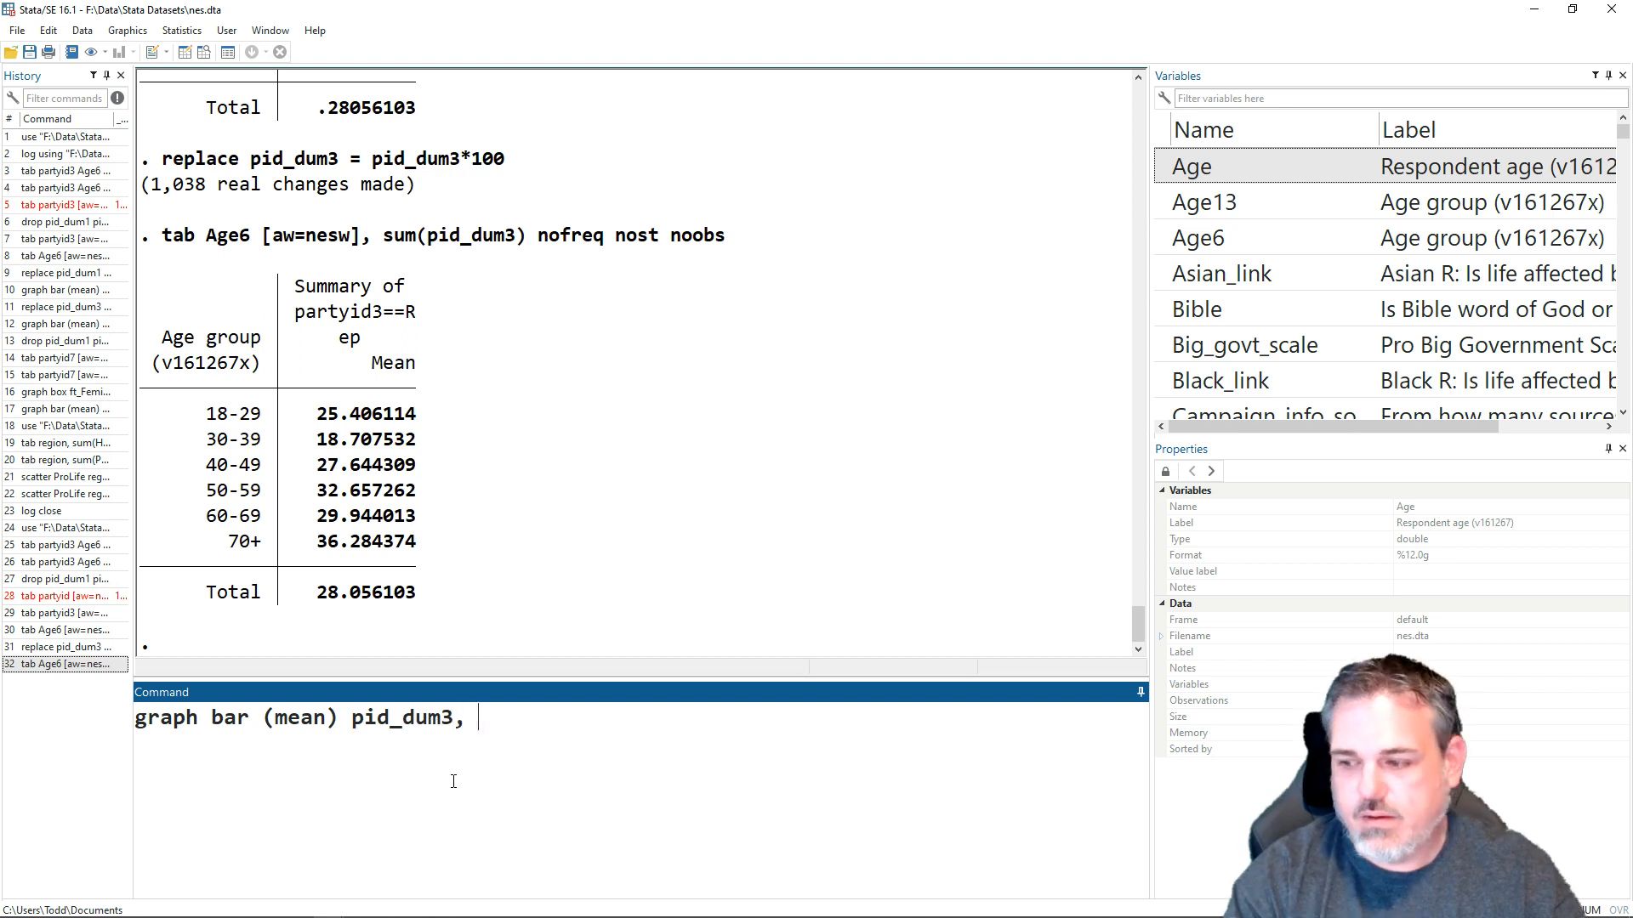
{"action": "key", "text": "BackSpace"}
{"action": "type", "text": "["}
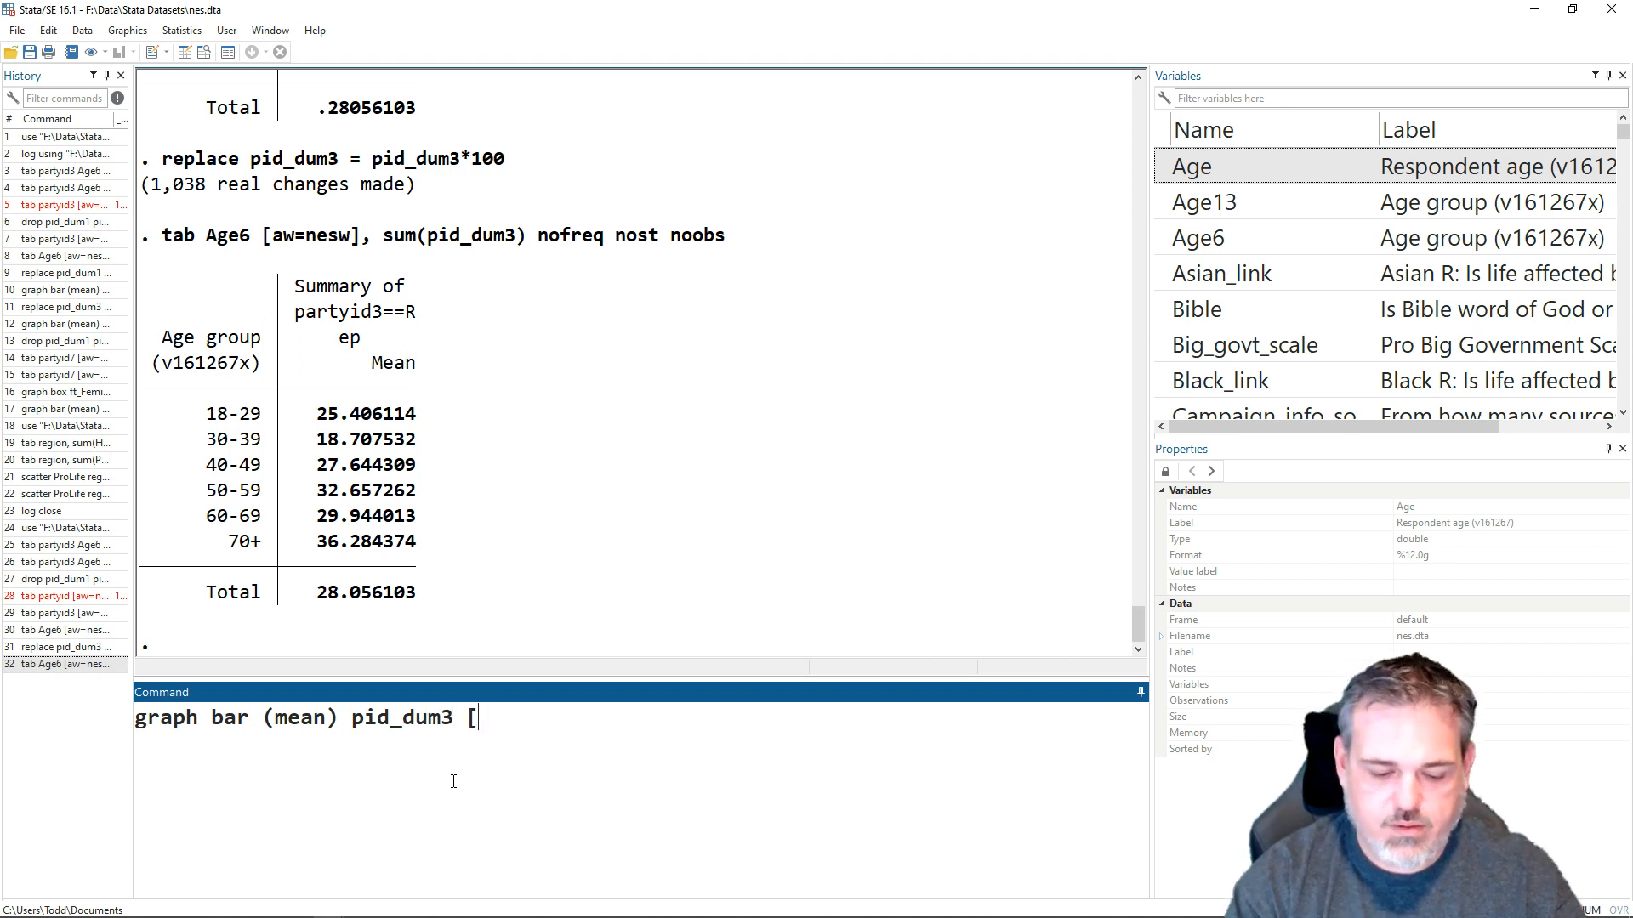
{"action": "type", "text": "aw=nesw"}
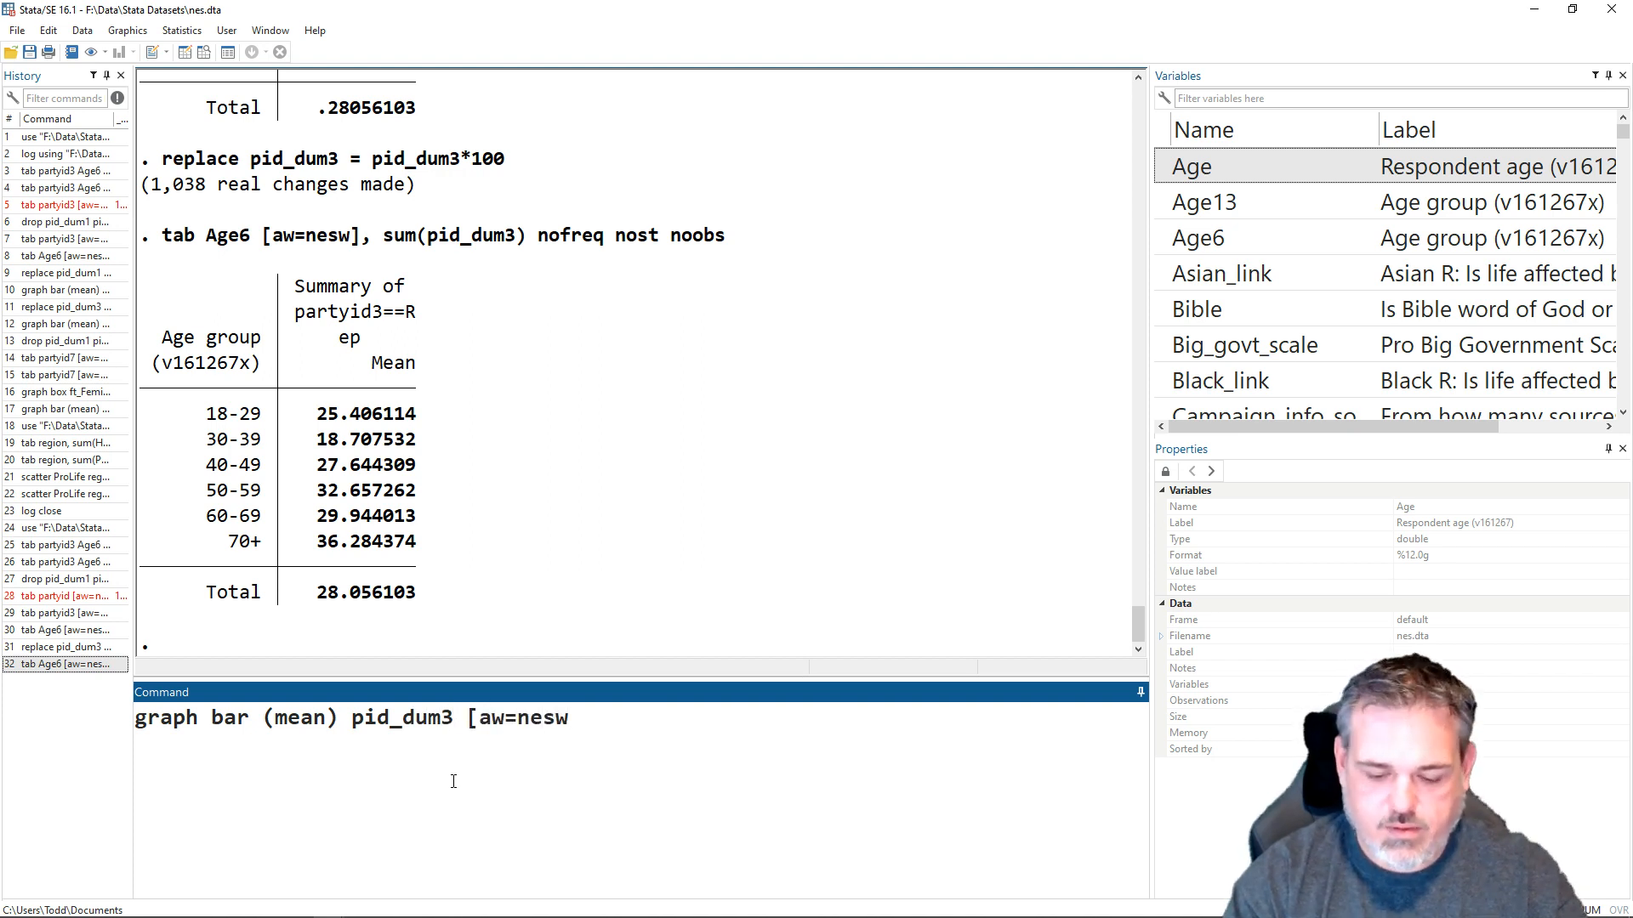
{"action": "type", "text": "], ocv"}
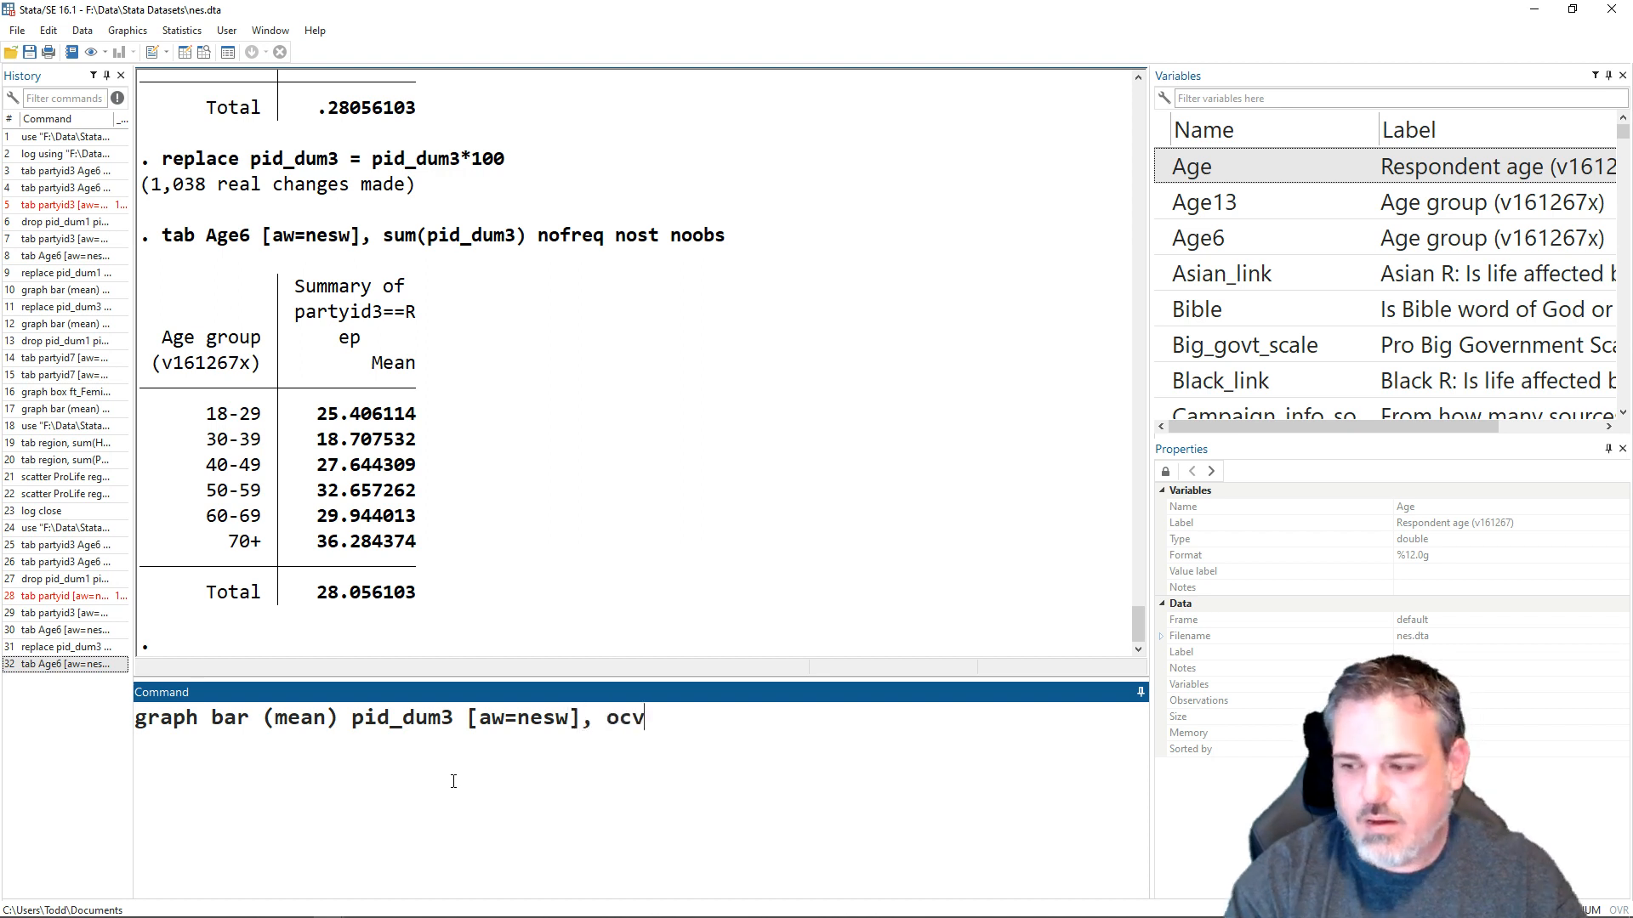
{"action": "key", "text": "BackSpace"}
{"action": "key", "text": "BackSpace"}
{"action": "type", "text": "ver("}
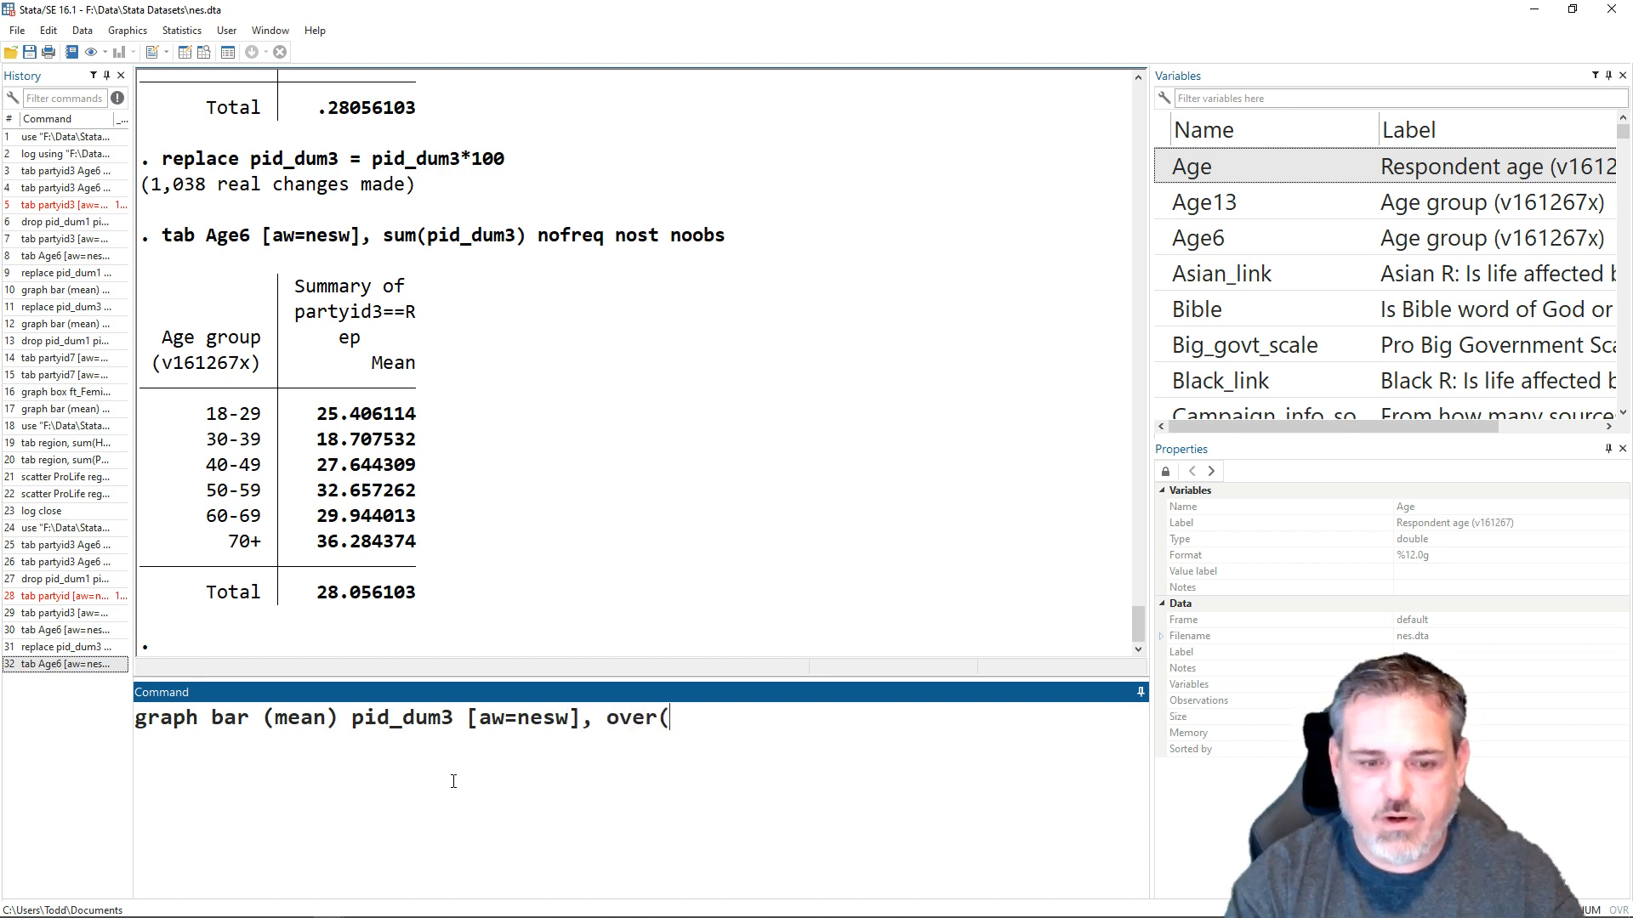
{"action": "type", "text": "Age"}
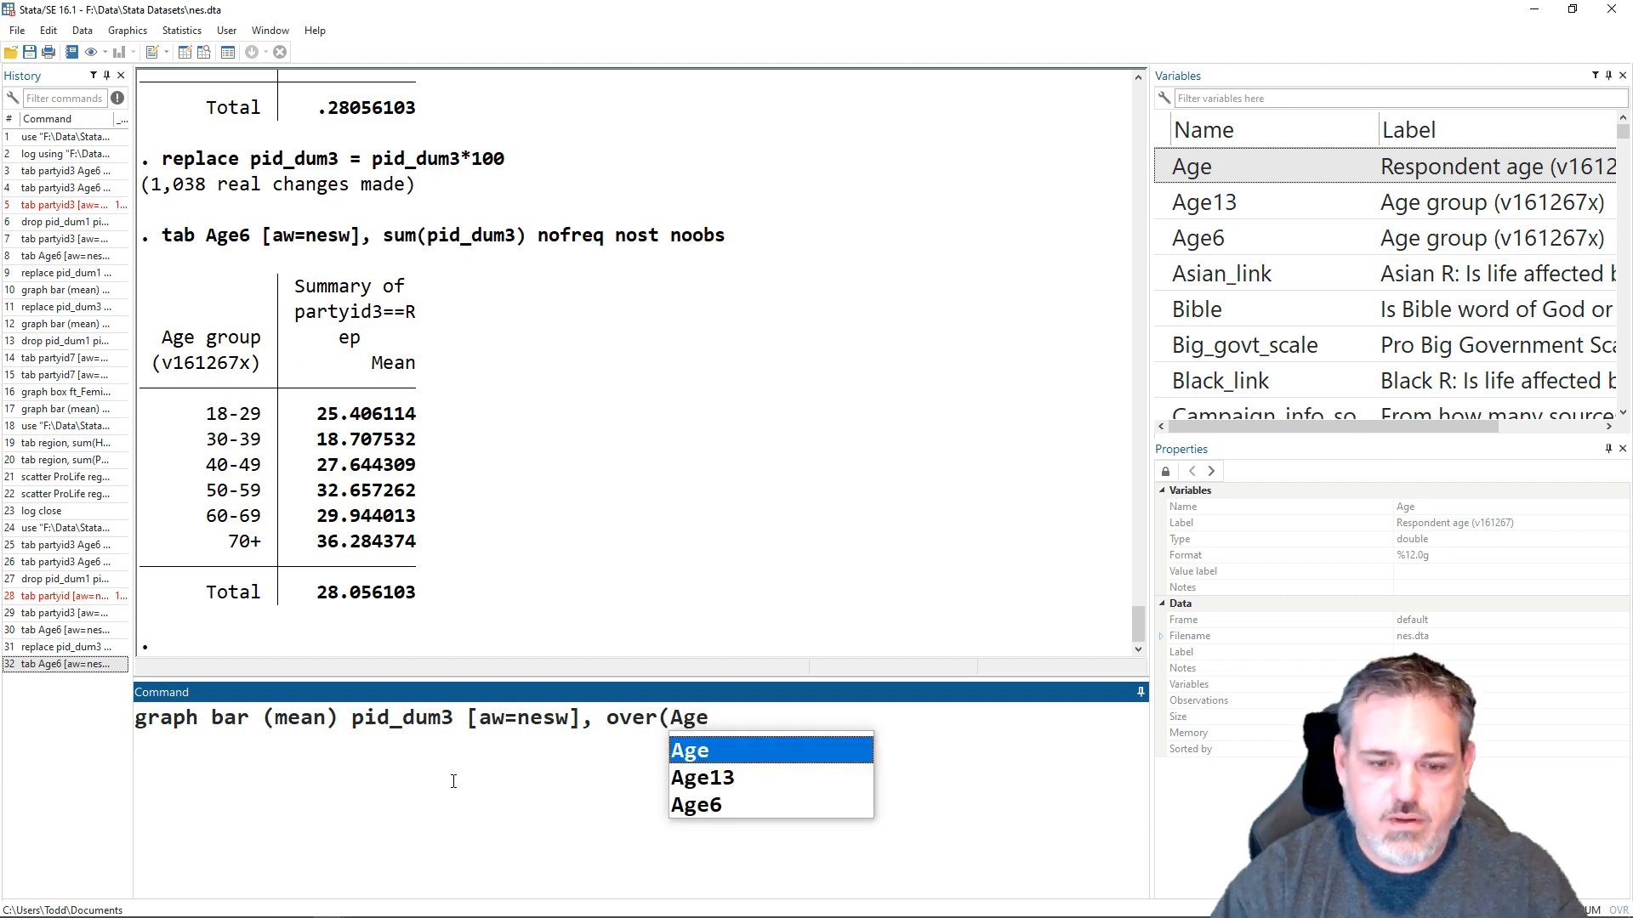
{"action": "type", "text": "6)"}
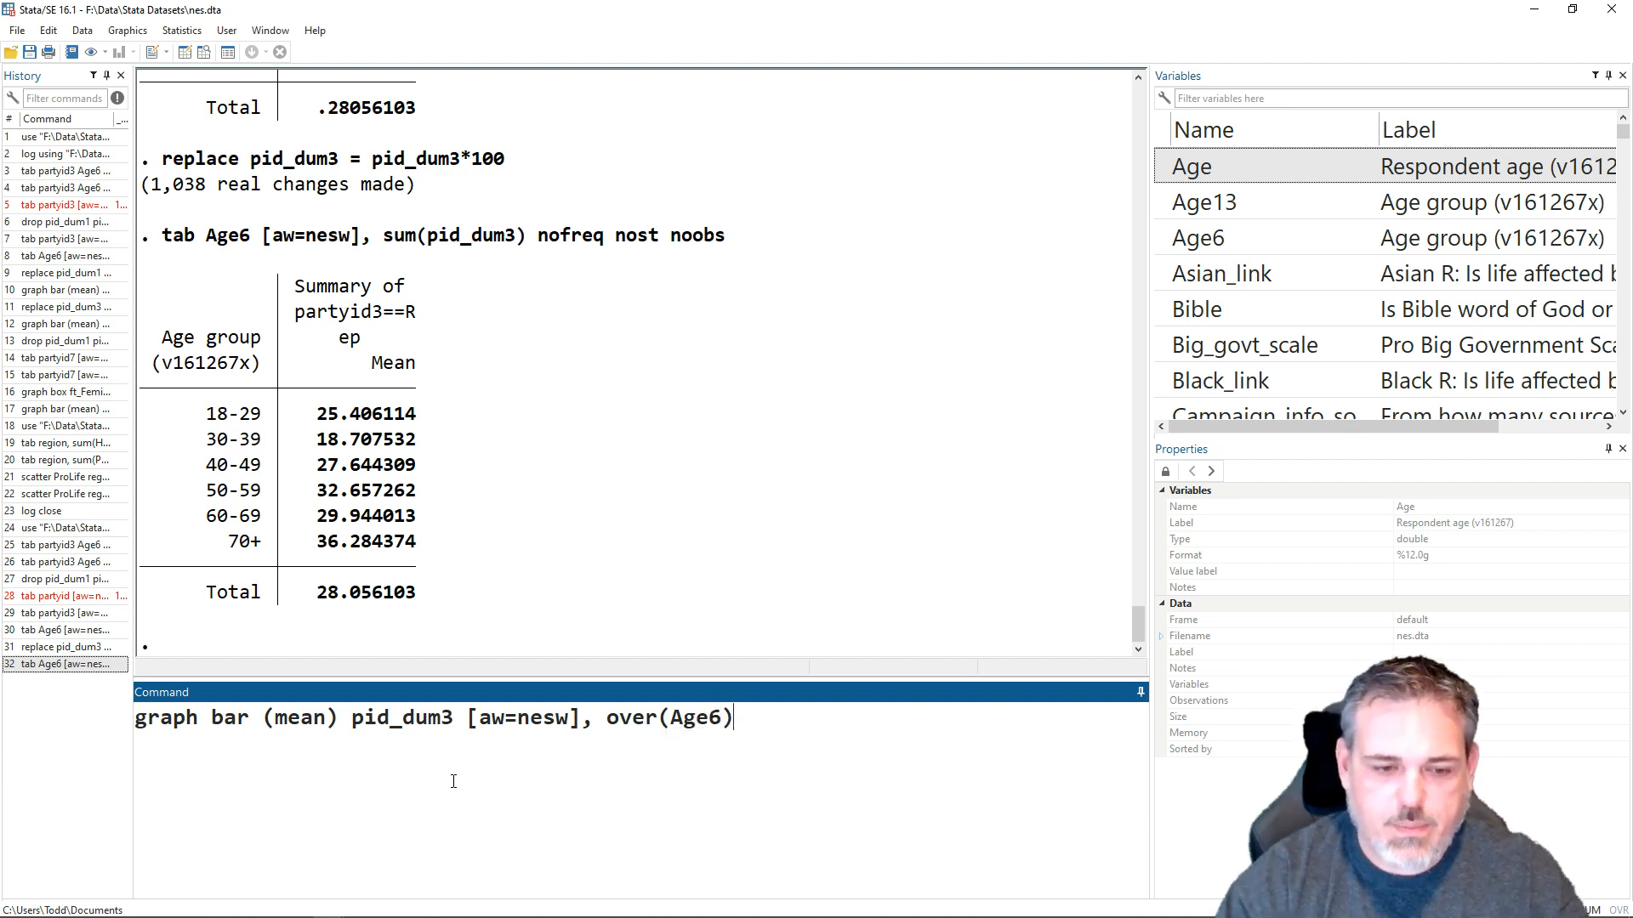
{"action": "key", "text": "Return"}
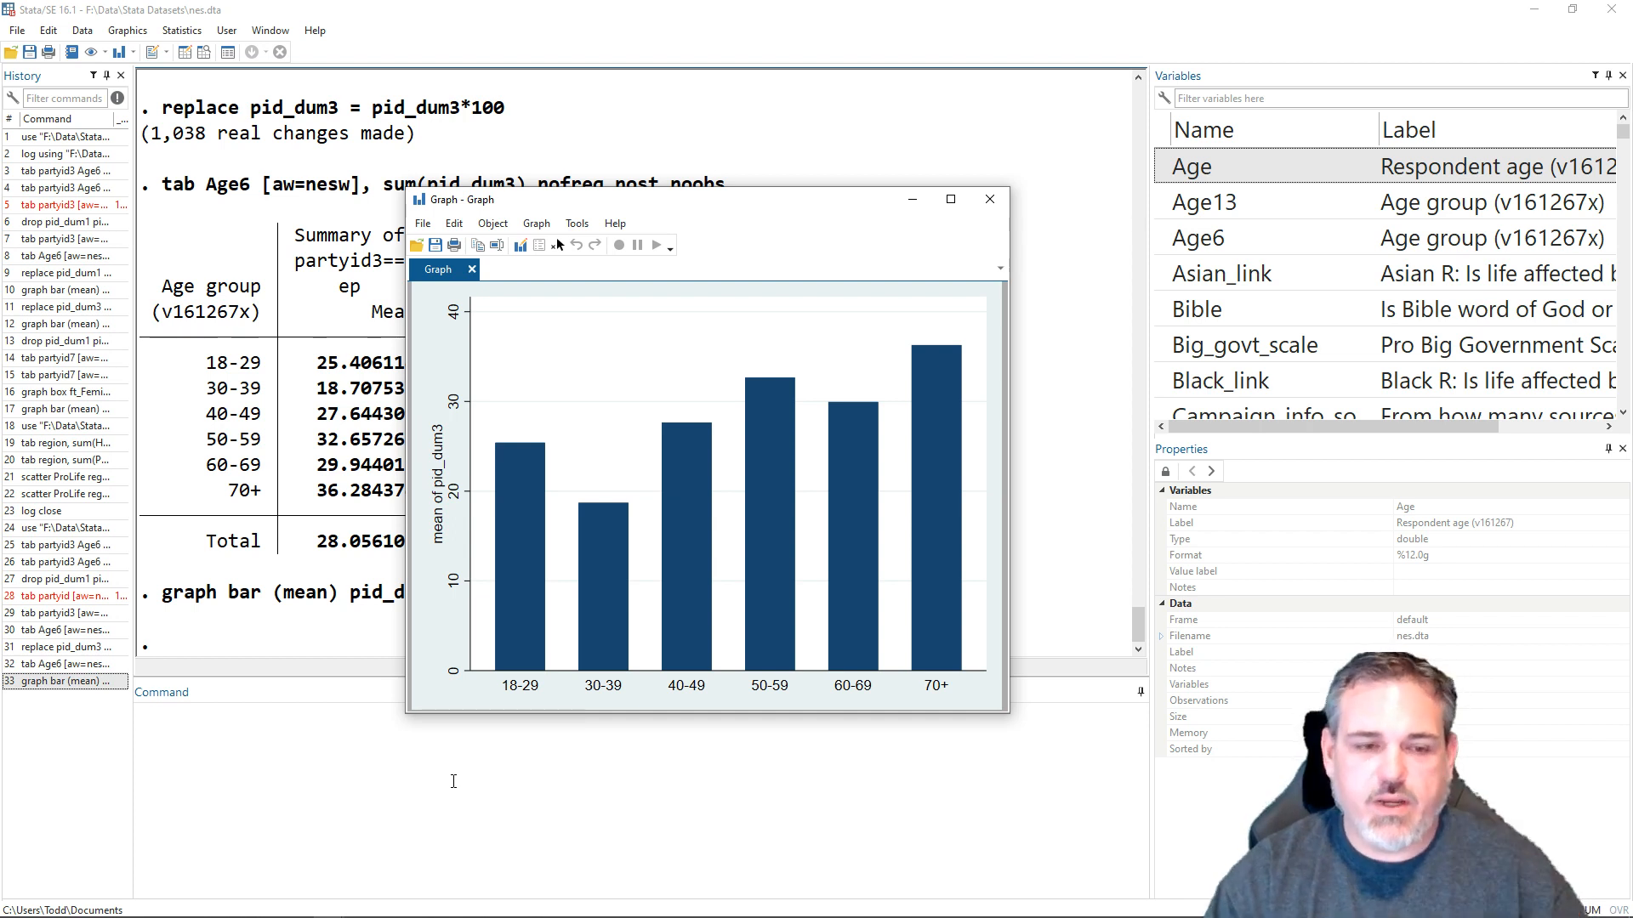
- Open the bar graph in the Graph Editor and change the vertical axis title to Percent Republican
{"action": "left_click", "coordinate": [423, 224]}
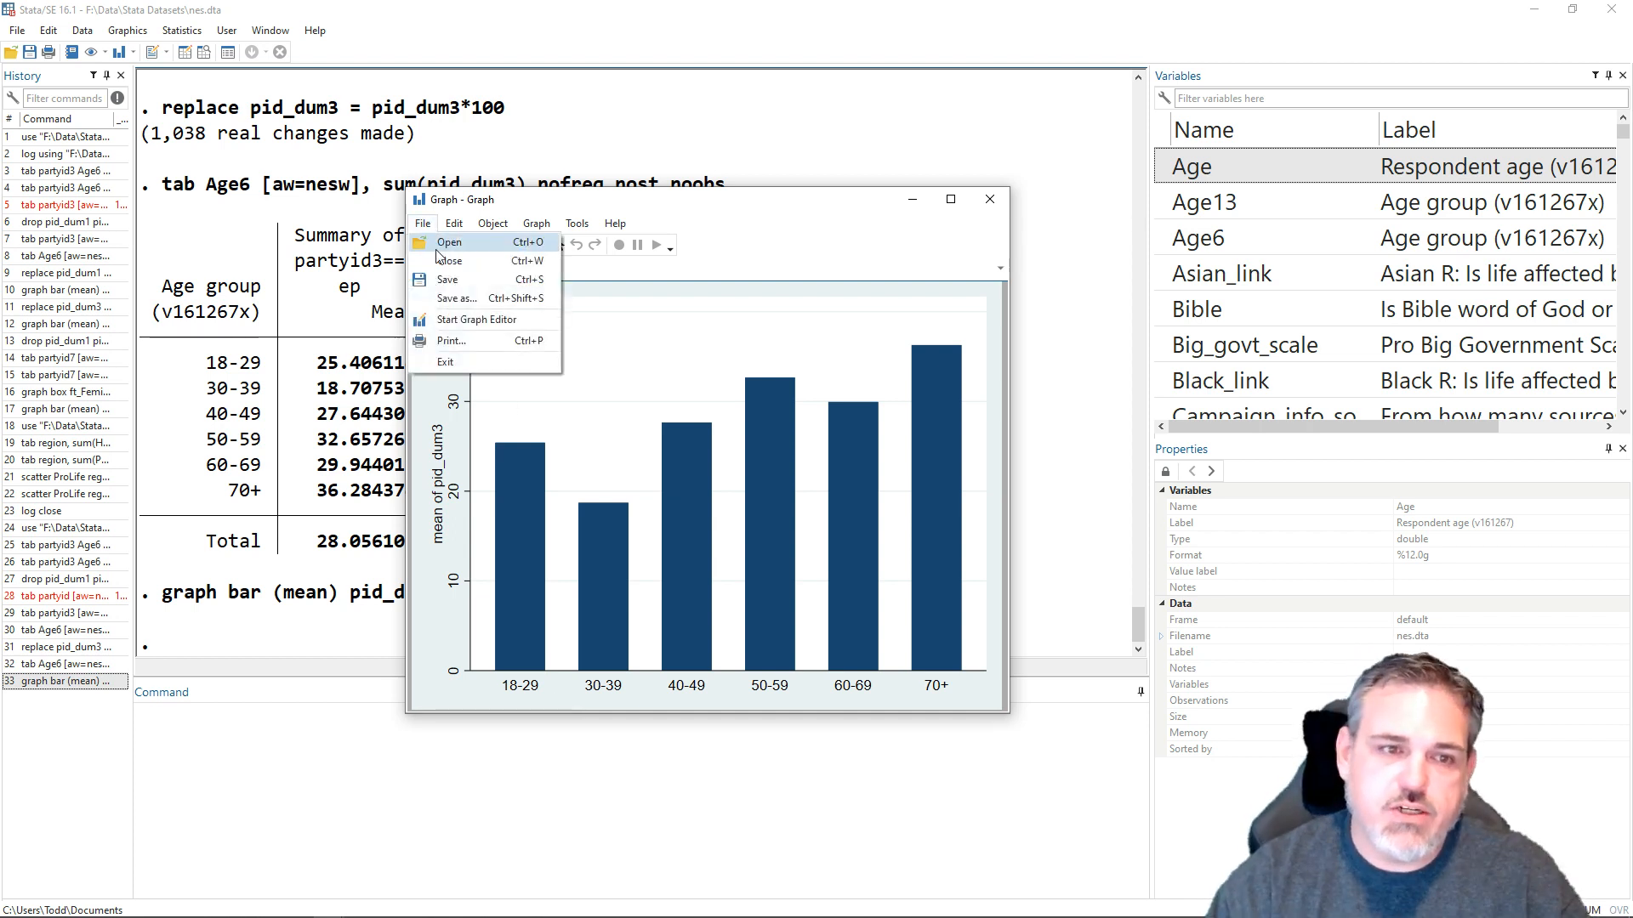
{"action": "left_click", "coordinate": [453, 320]}
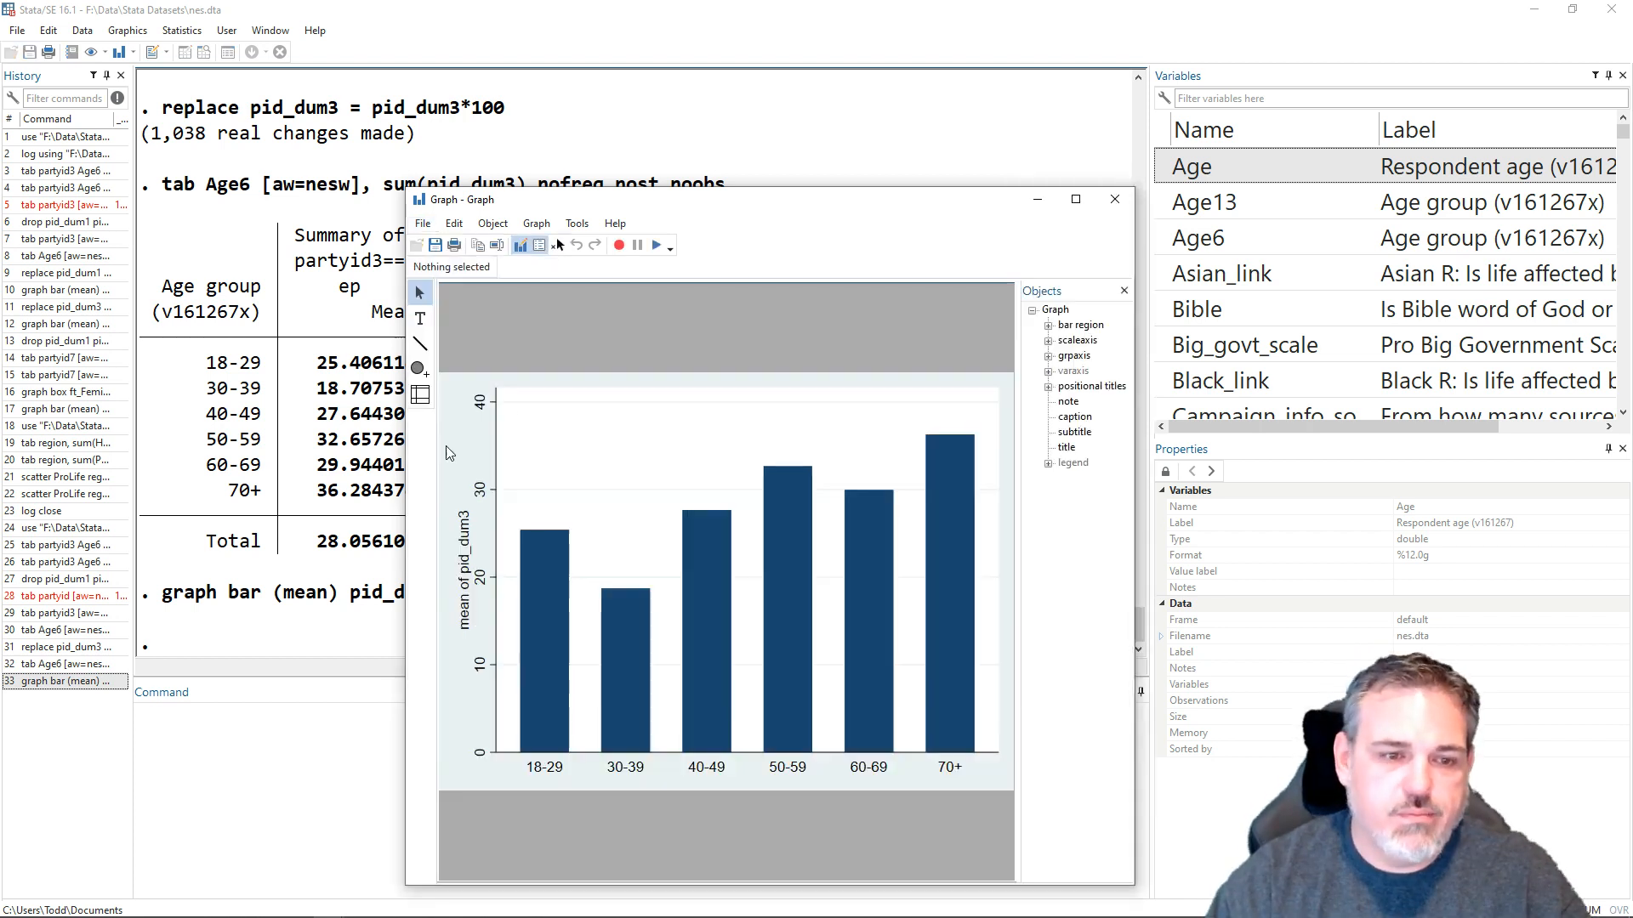
{"action": "left_click", "coordinate": [465, 598]}
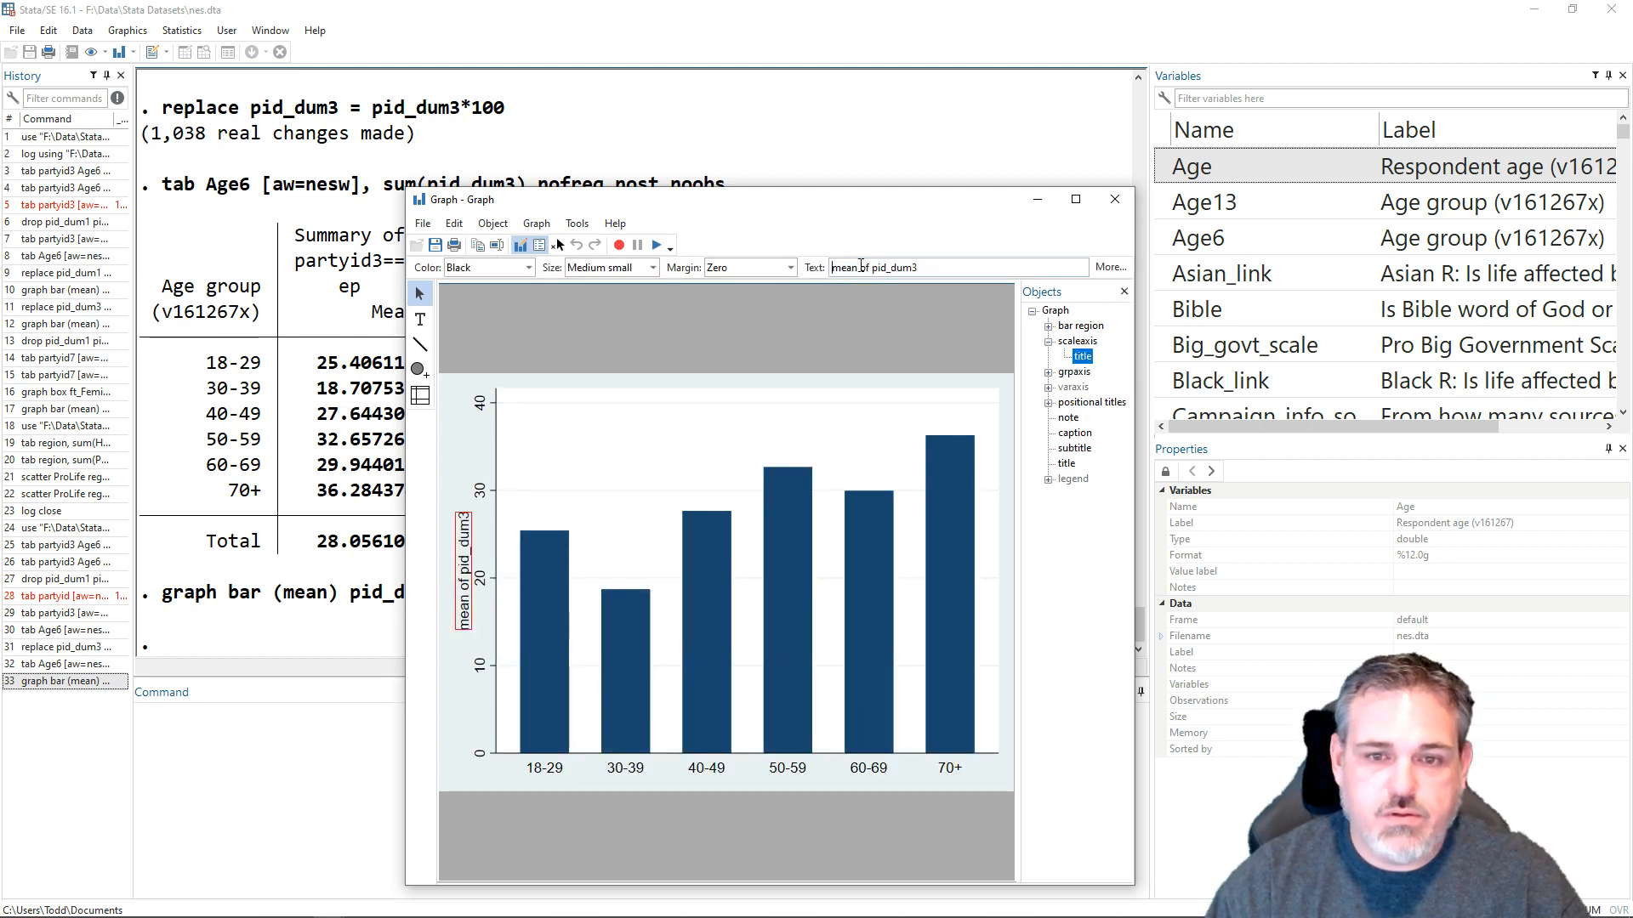
{"action": "triple_click", "coordinate": [947, 271]}
{"action": "type", "text": "P"}
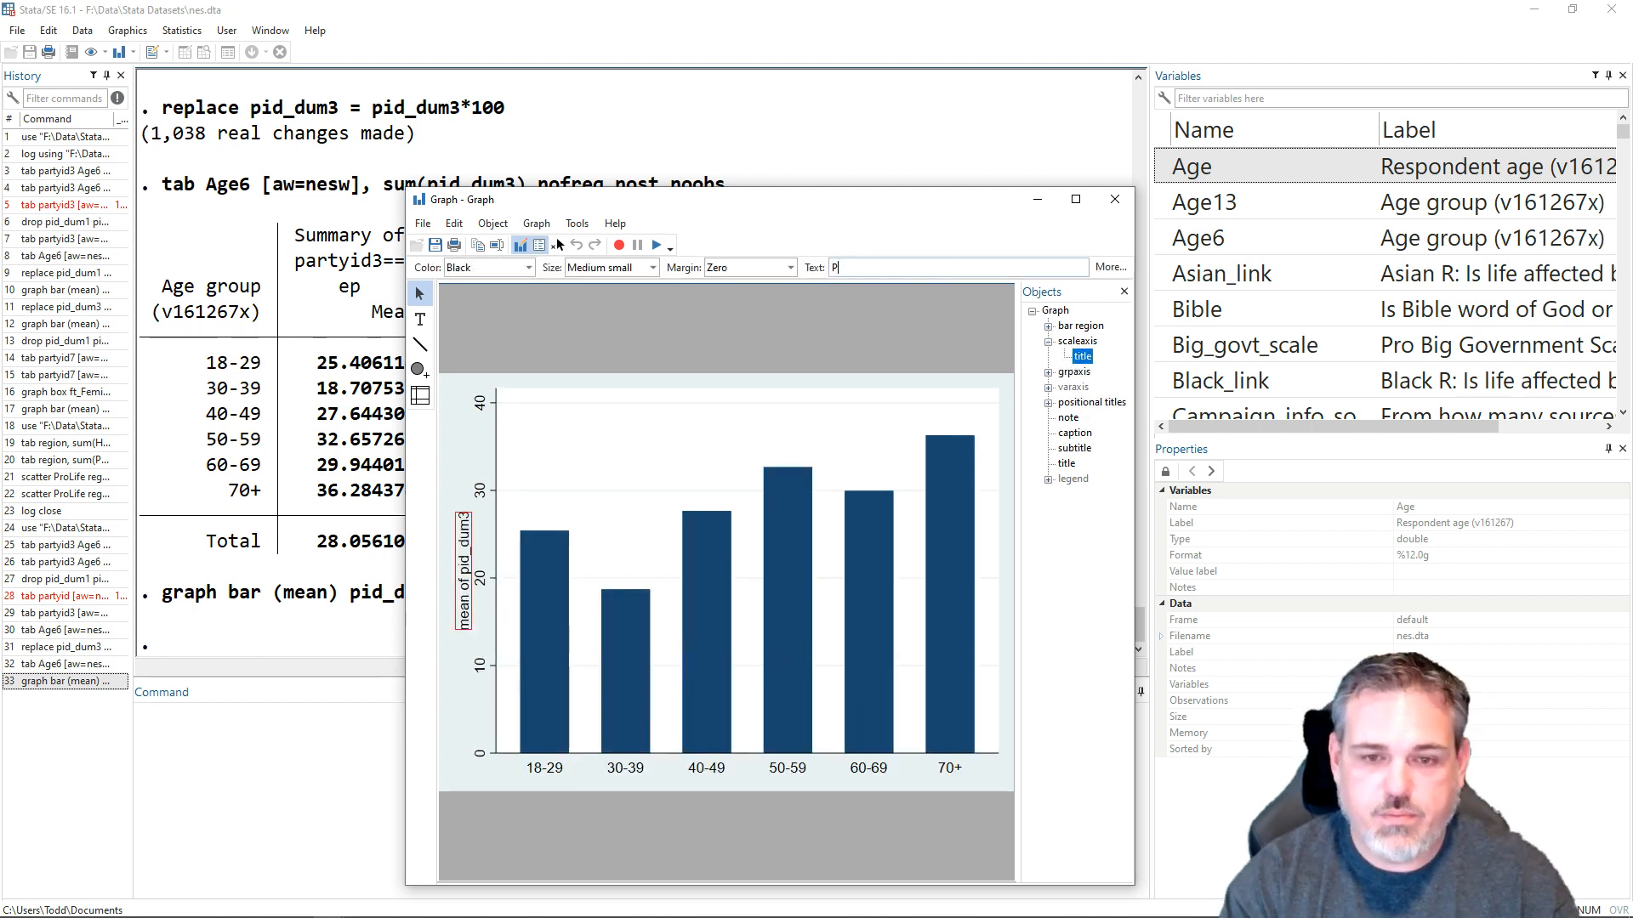
{"action": "type", "text": "ercent Republican"}
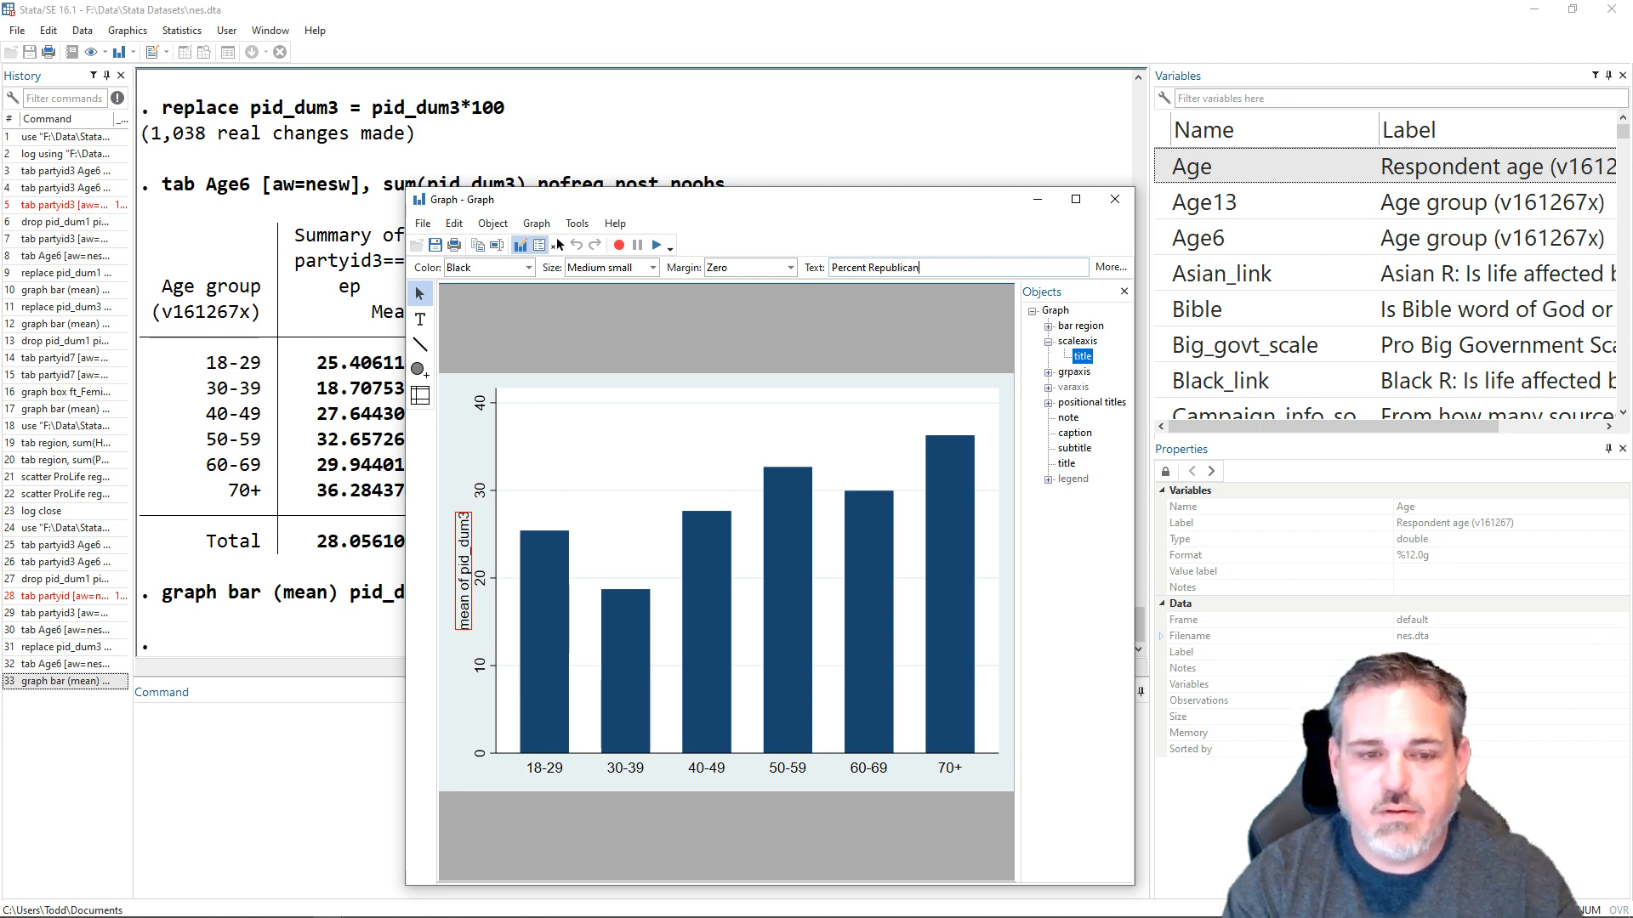
{"action": "key", "text": "Return"}
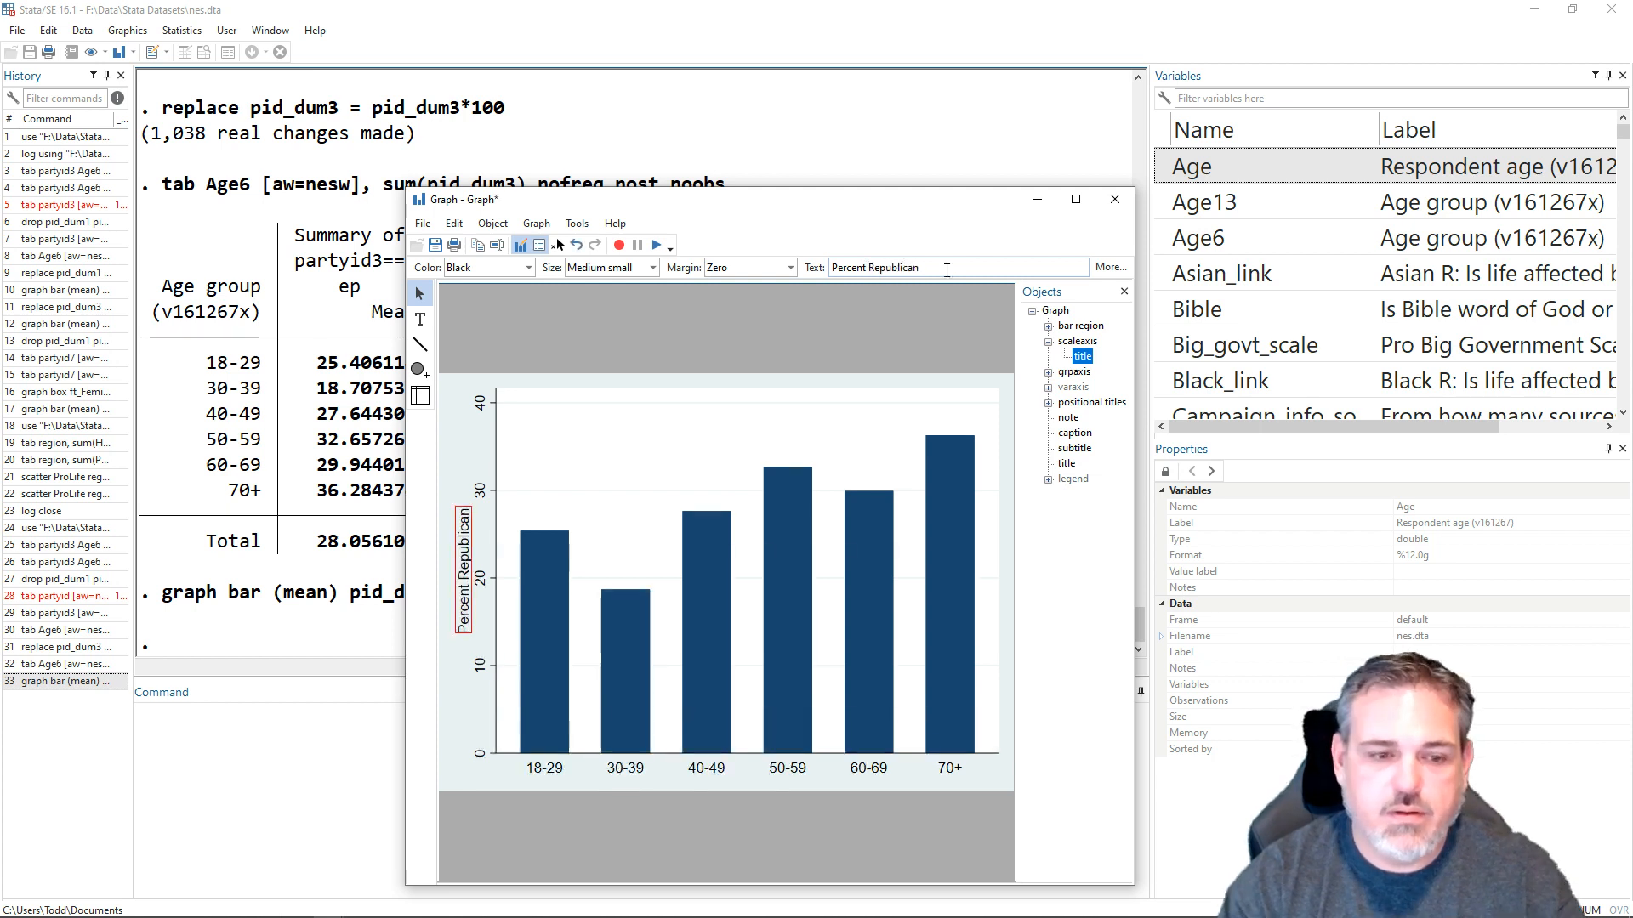
{"action": "left_click", "coordinate": [685, 802]}
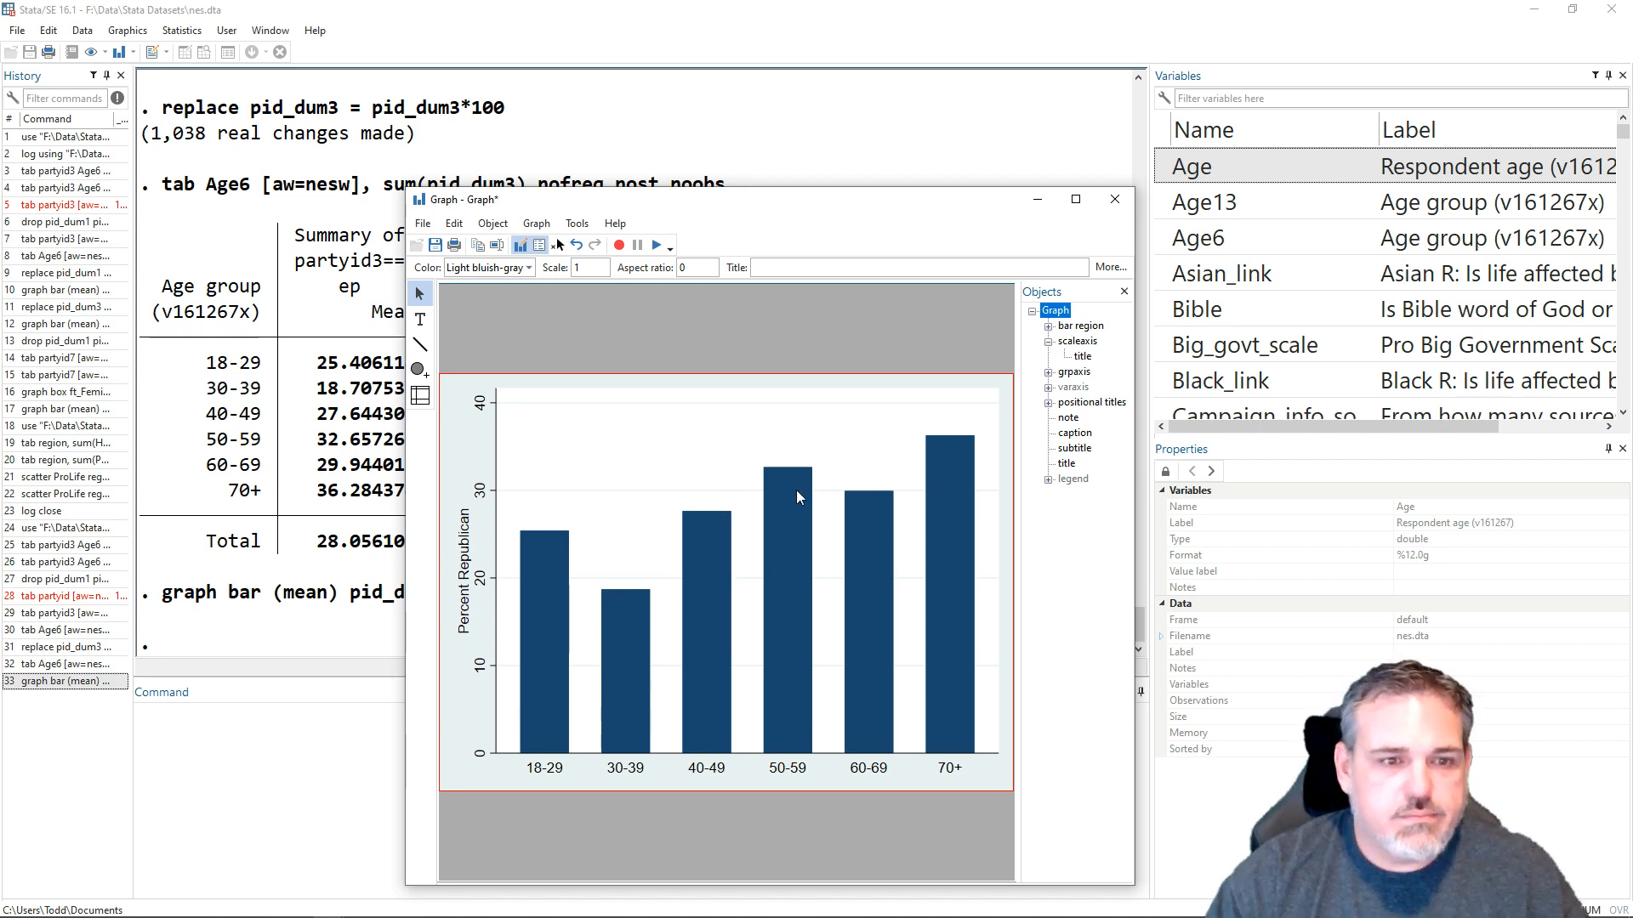
- Stop the Graph Editor without saving the changes and close the graph window
{"action": "left_click", "coordinate": [422, 224]}
{"action": "left_click", "coordinate": [476, 320]}
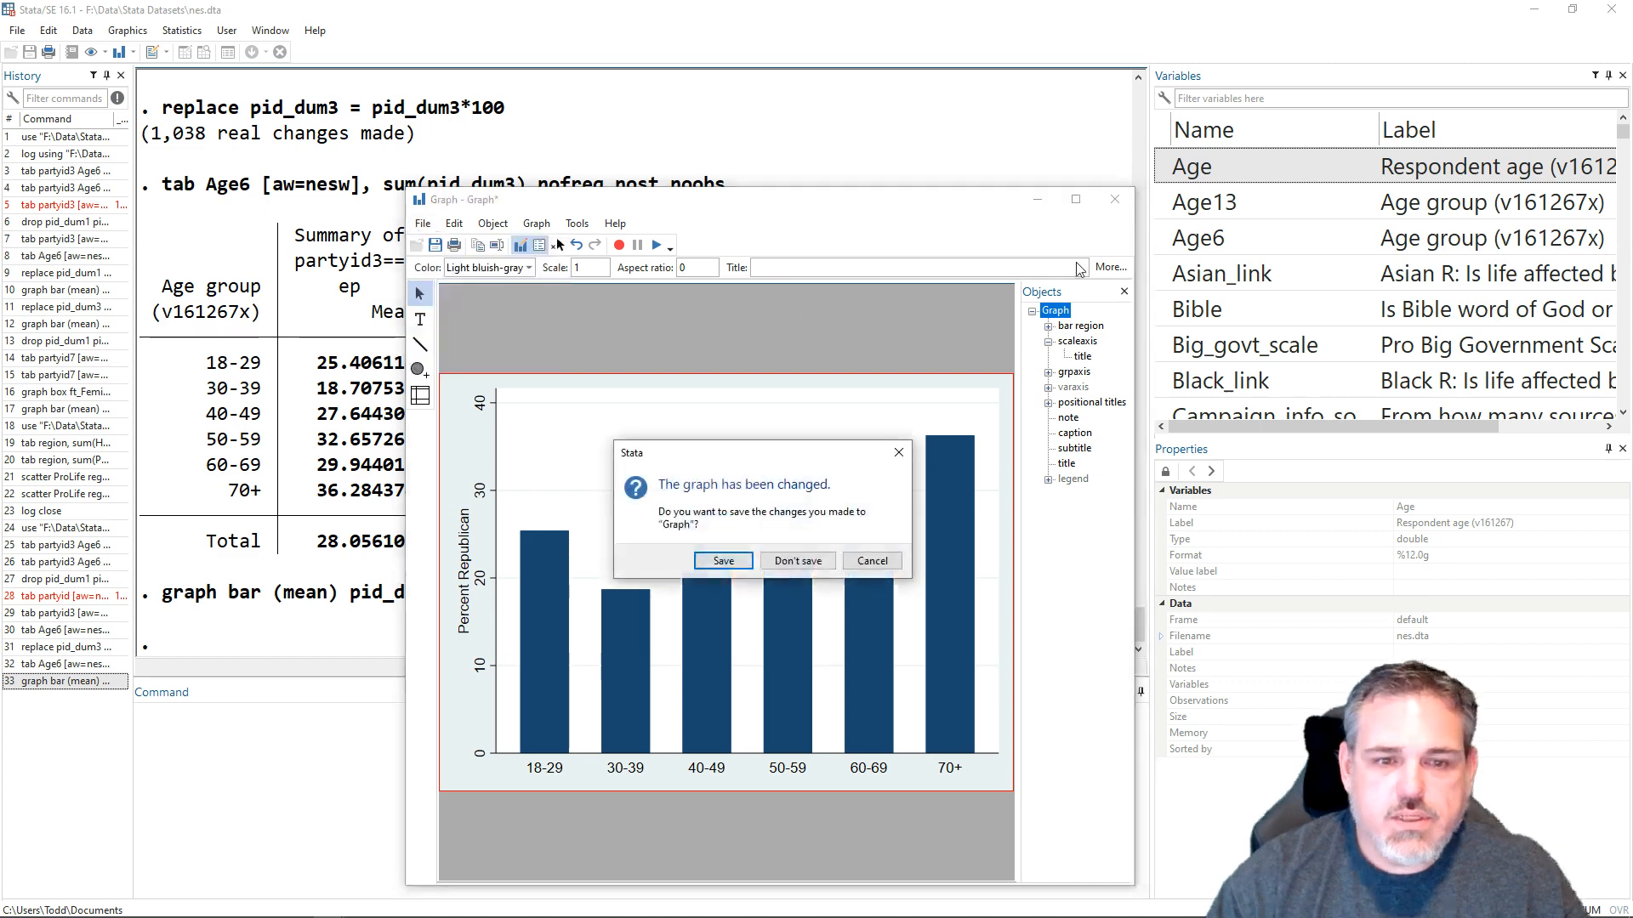
{"action": "left_click", "coordinate": [803, 561]}
{"action": "left_click", "coordinate": [990, 200]}
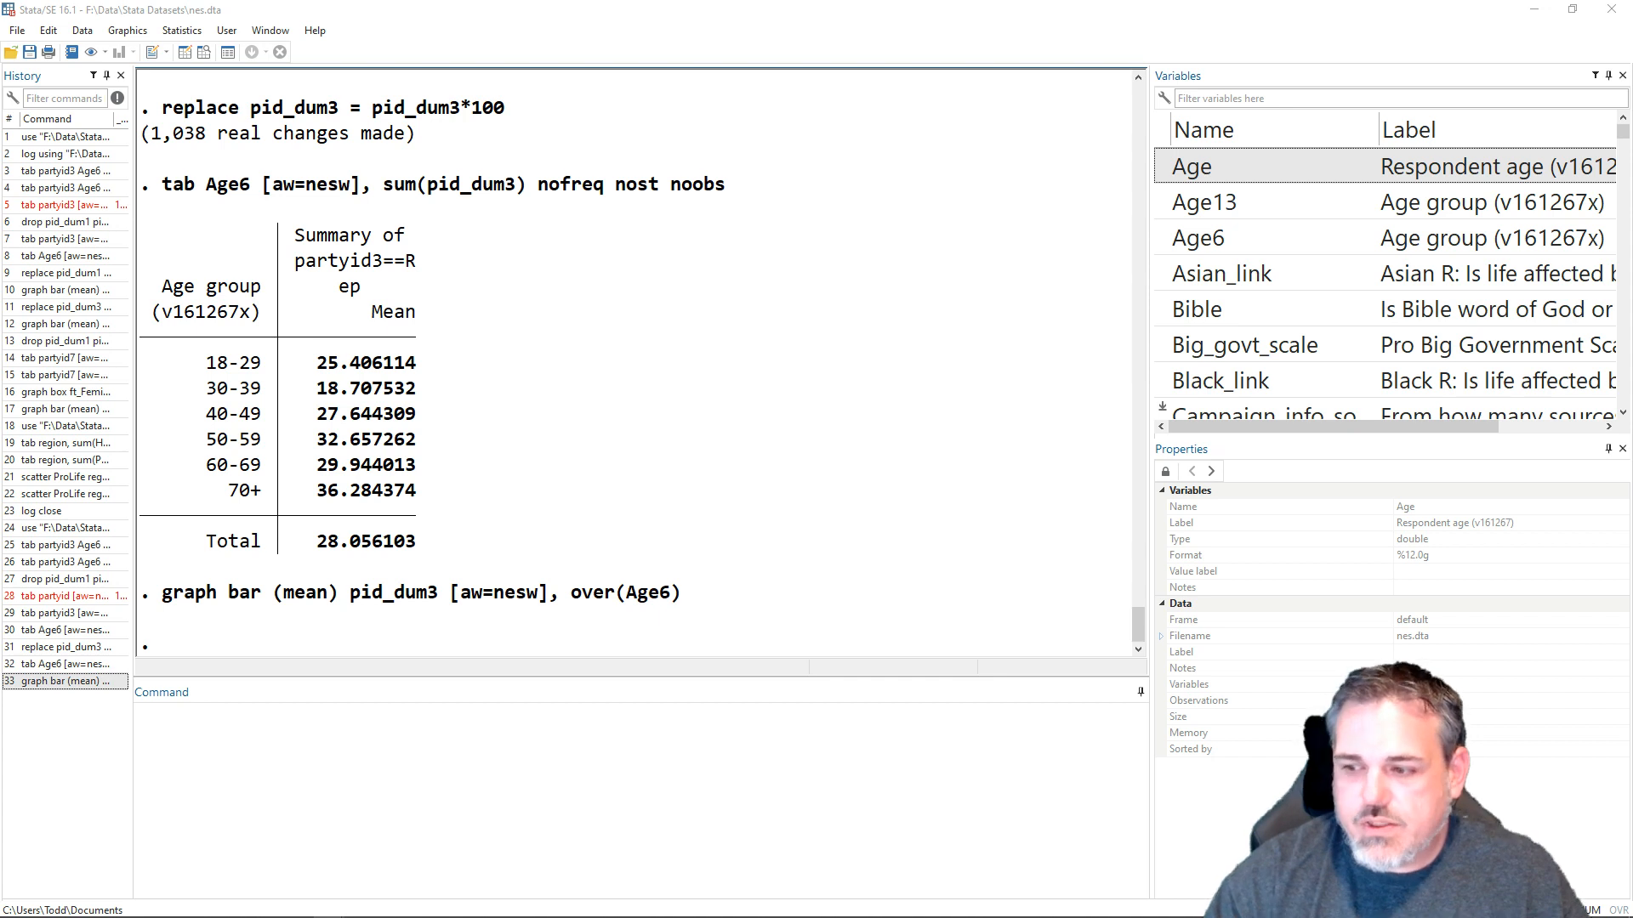
- Summarise the weighted feminist feeling thermometer by seven-category party identification by running tab partyid7 [aw=nesw], sum(ft_Feminists)
{"action": "left_click", "coordinate": [502, 834]}
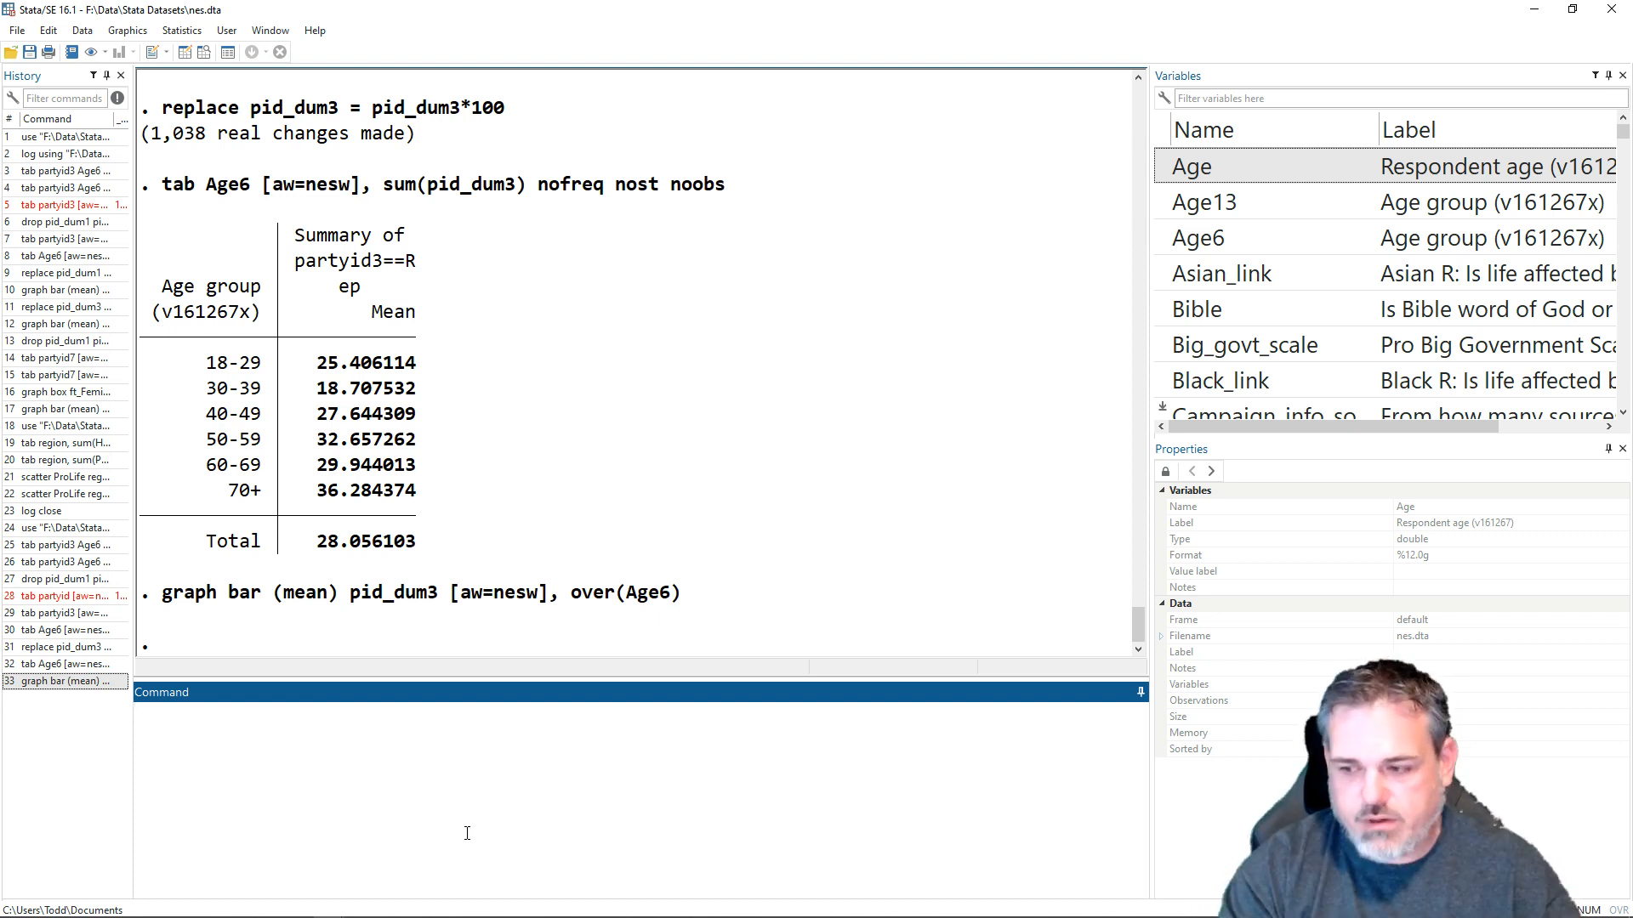
{"action": "type", "text": "tab"}
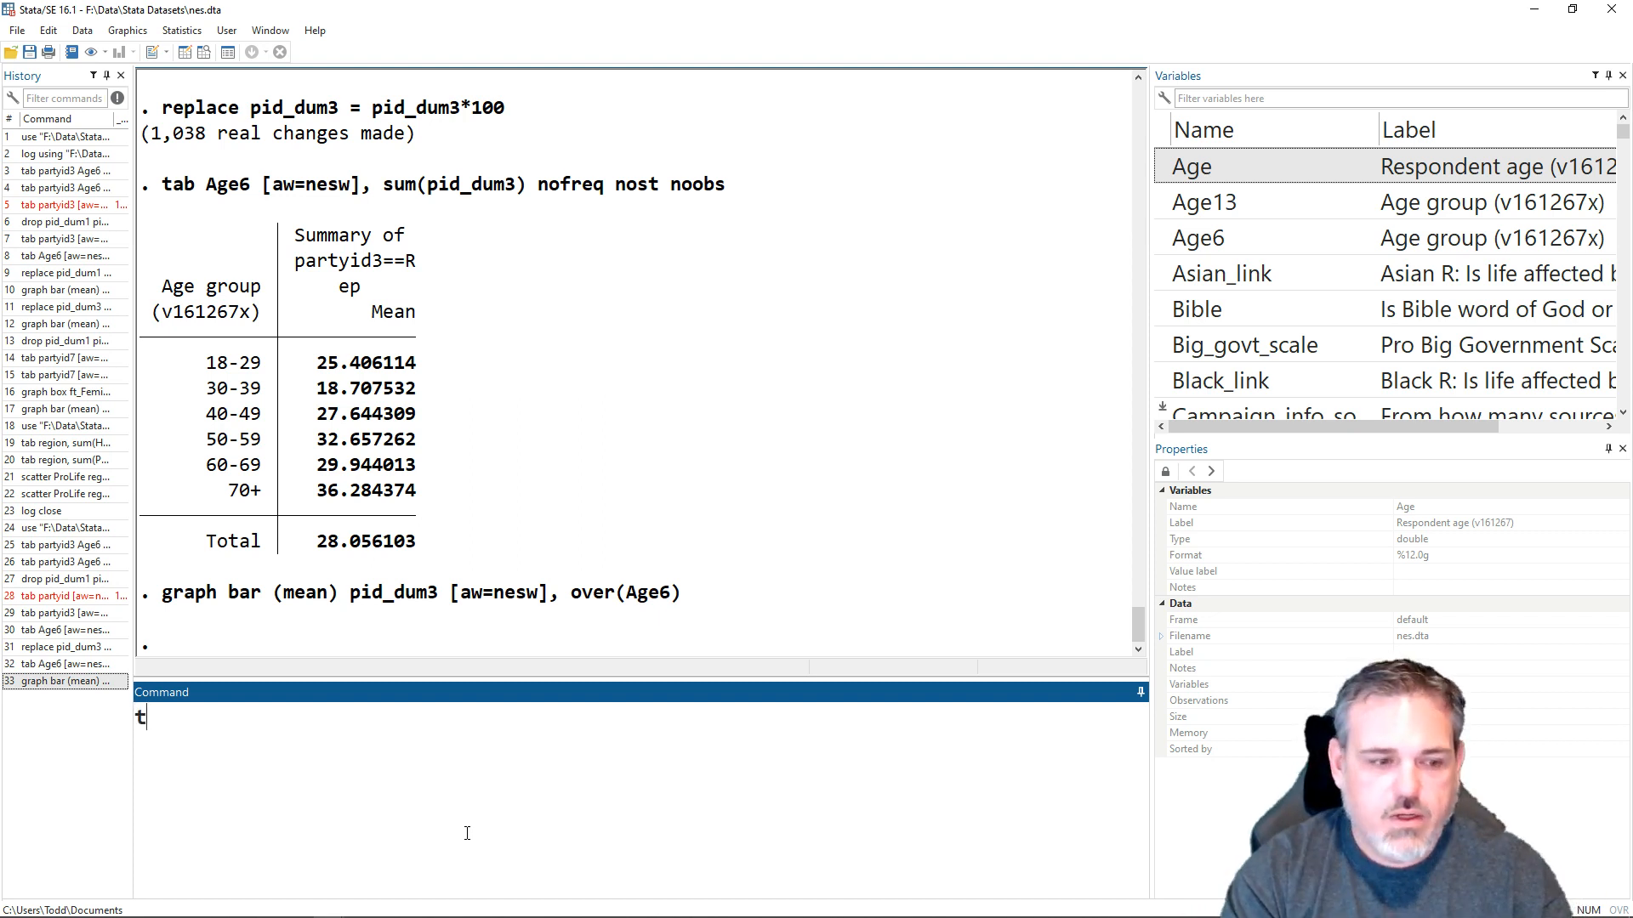
{"action": "key", "text": "BackSpace"}
{"action": "type", "text": "b "}
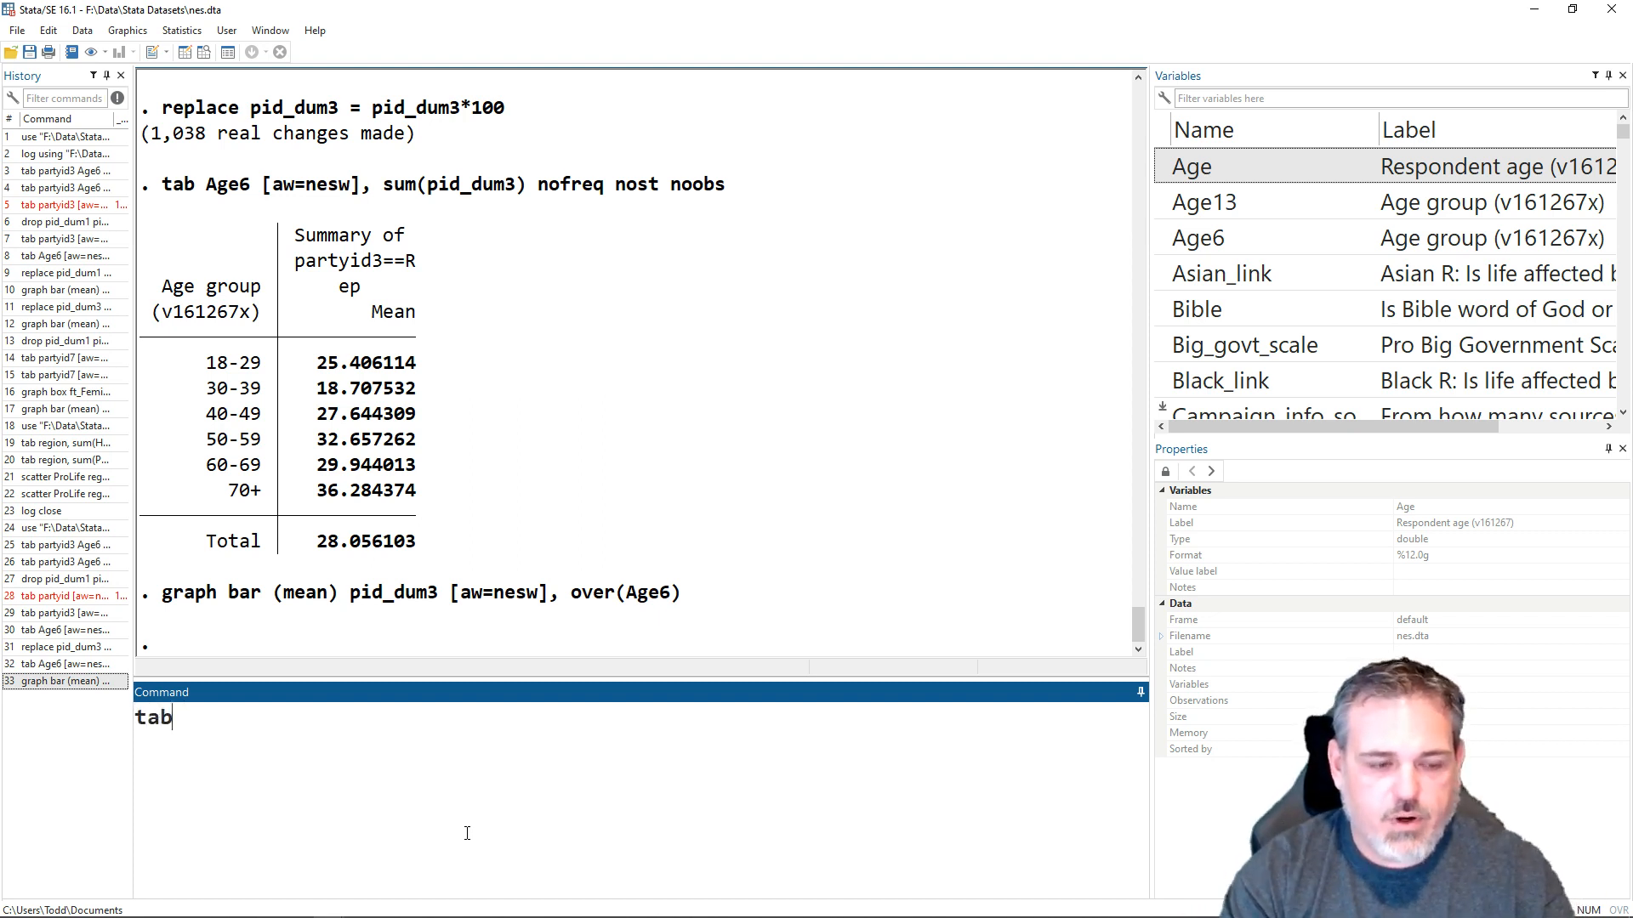
{"action": "type", "text": "partyid"}
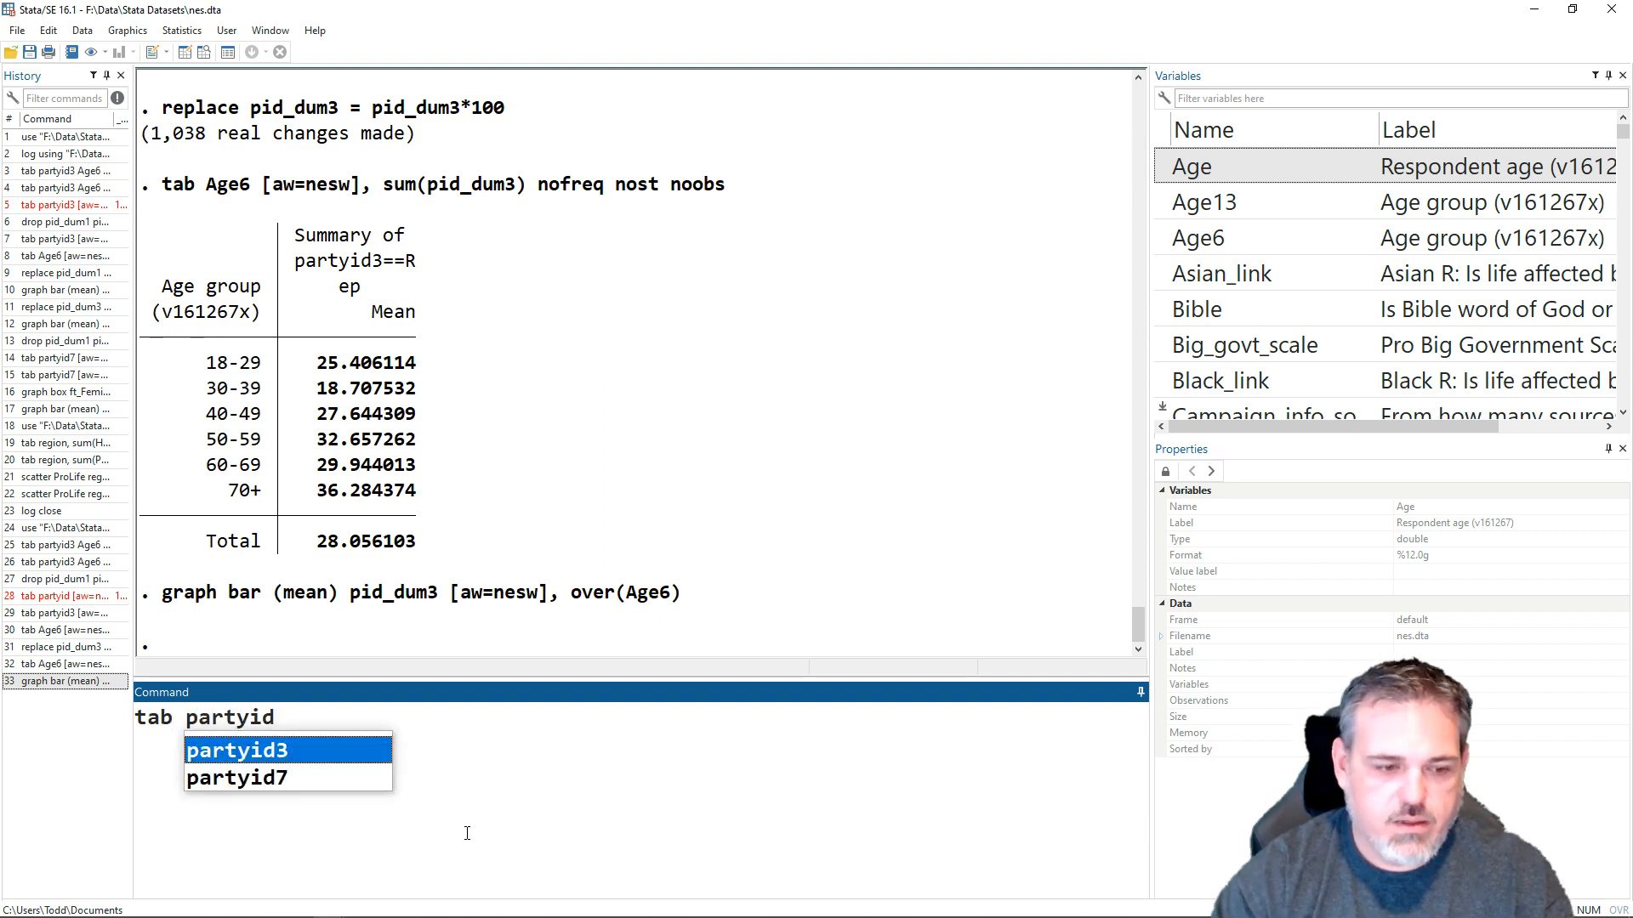
{"action": "key", "text": "Down"}
{"action": "key", "text": "Return"}
{"action": "type", "text": "[aw"}
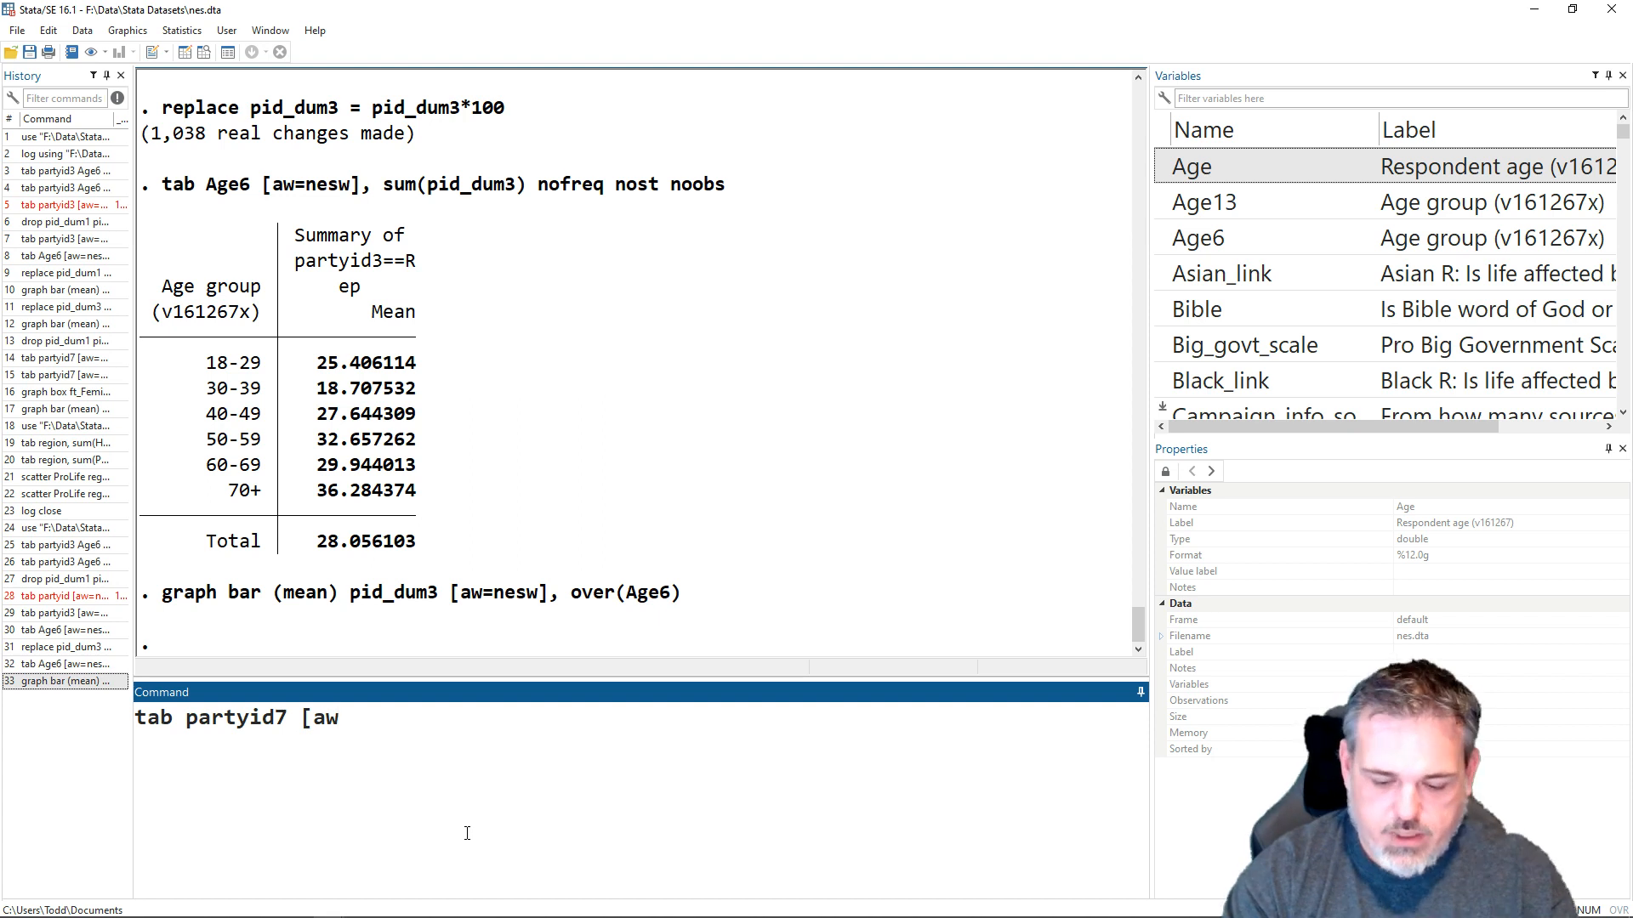
{"action": "type", "text": "=nesw]"}
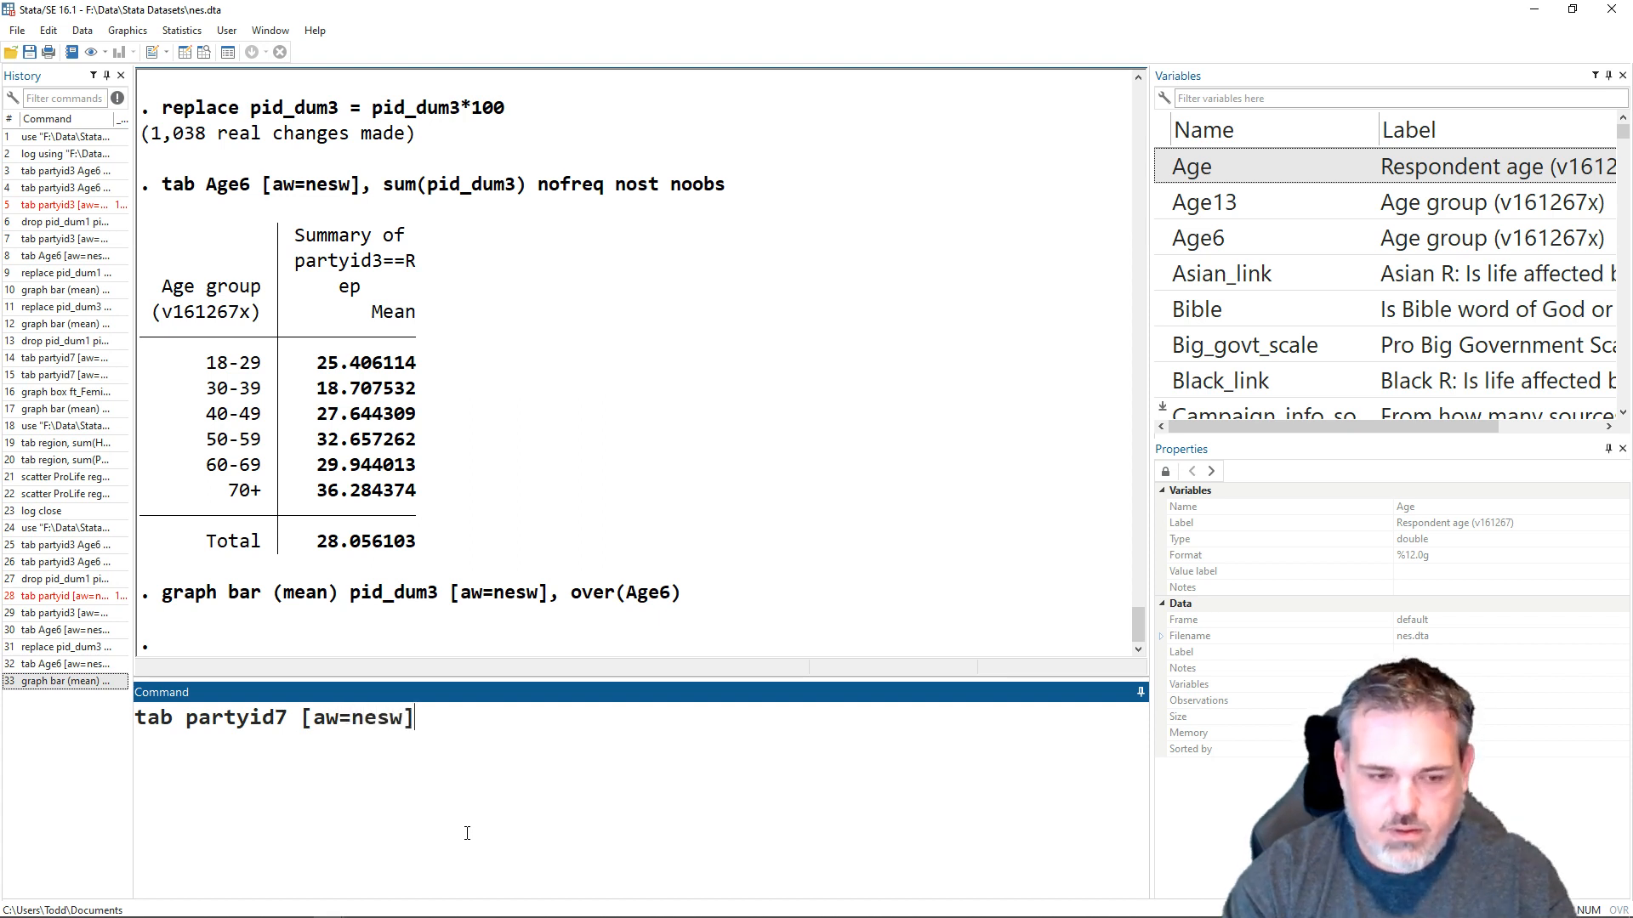
{"action": "type", "text": ", "}
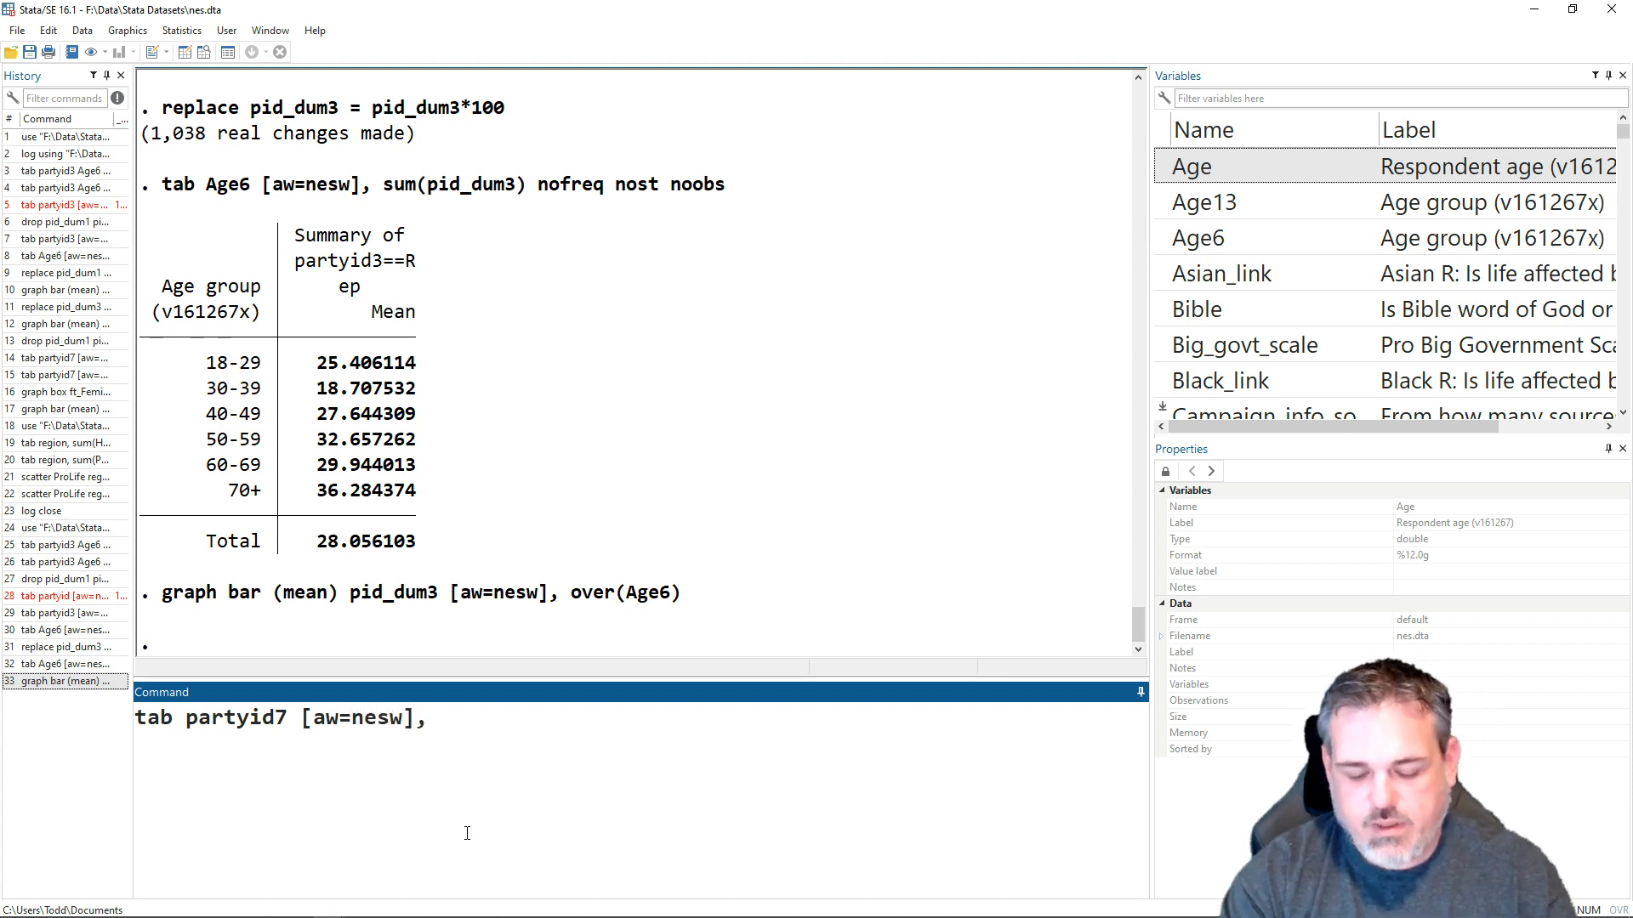
{"action": "type", "text": "sum("}
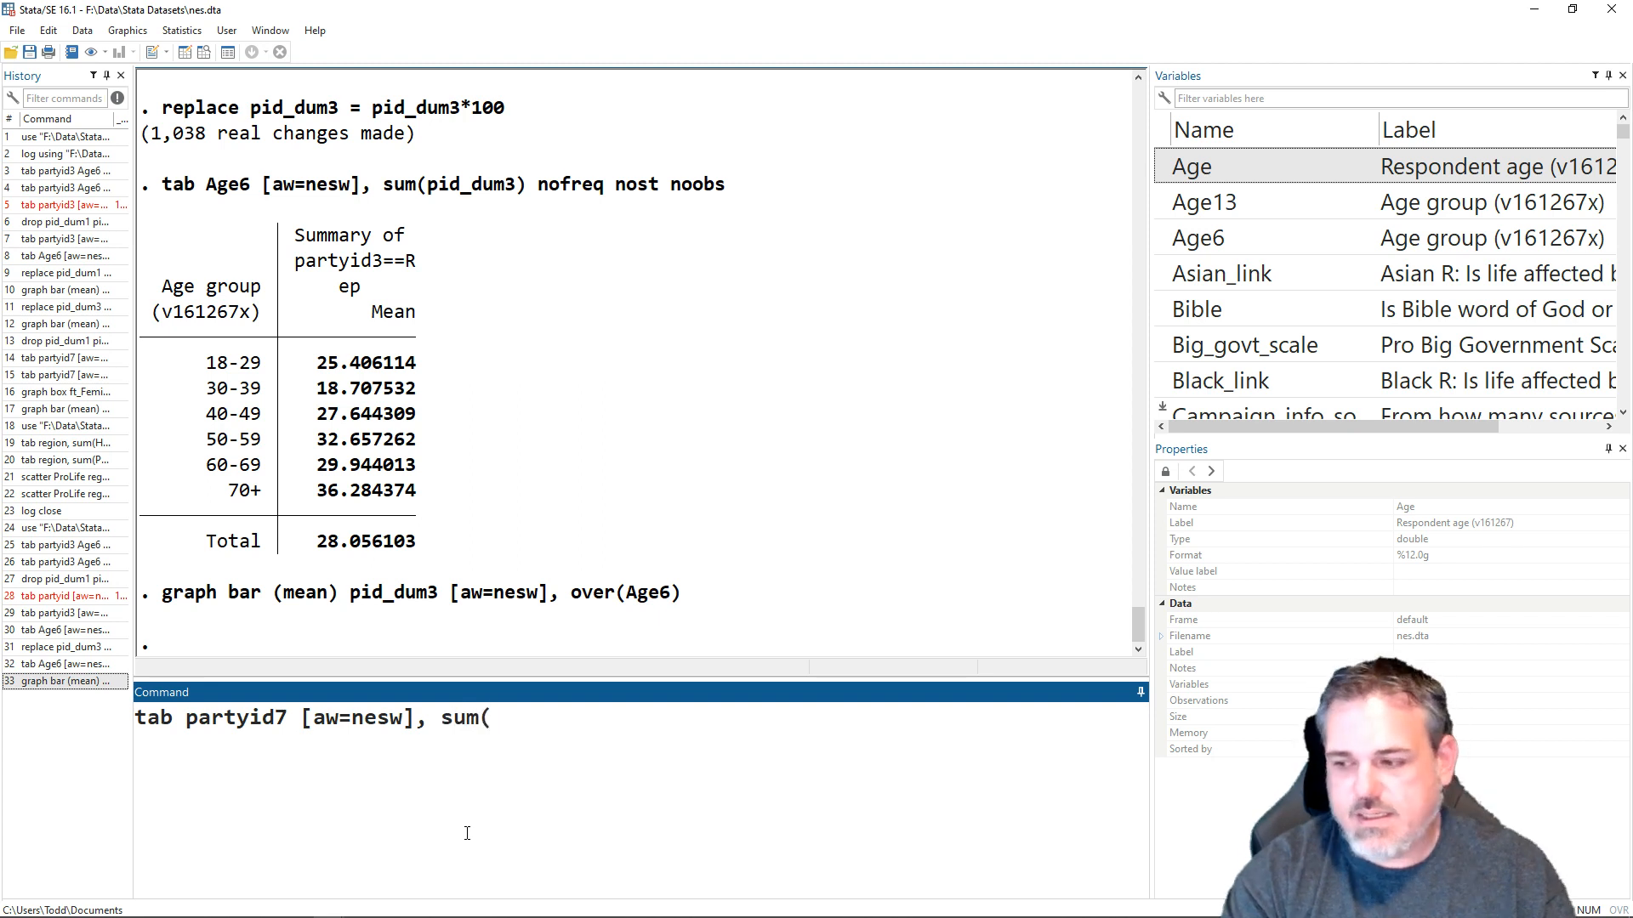
{"action": "type", "text": "f"}
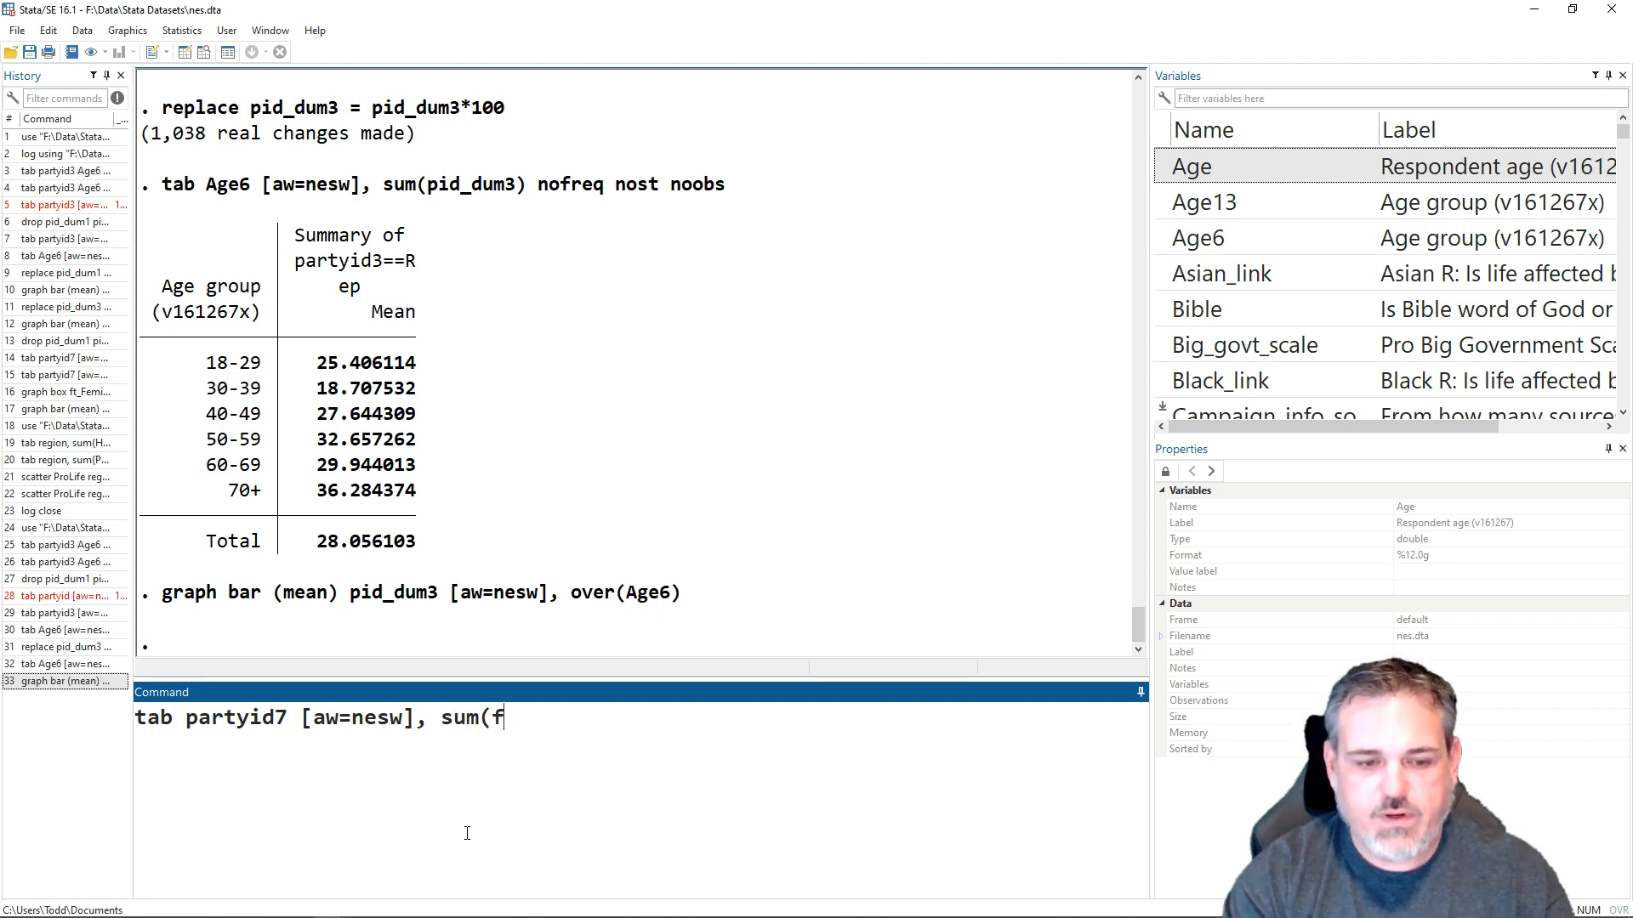
{"action": "type", "text": "t_F"}
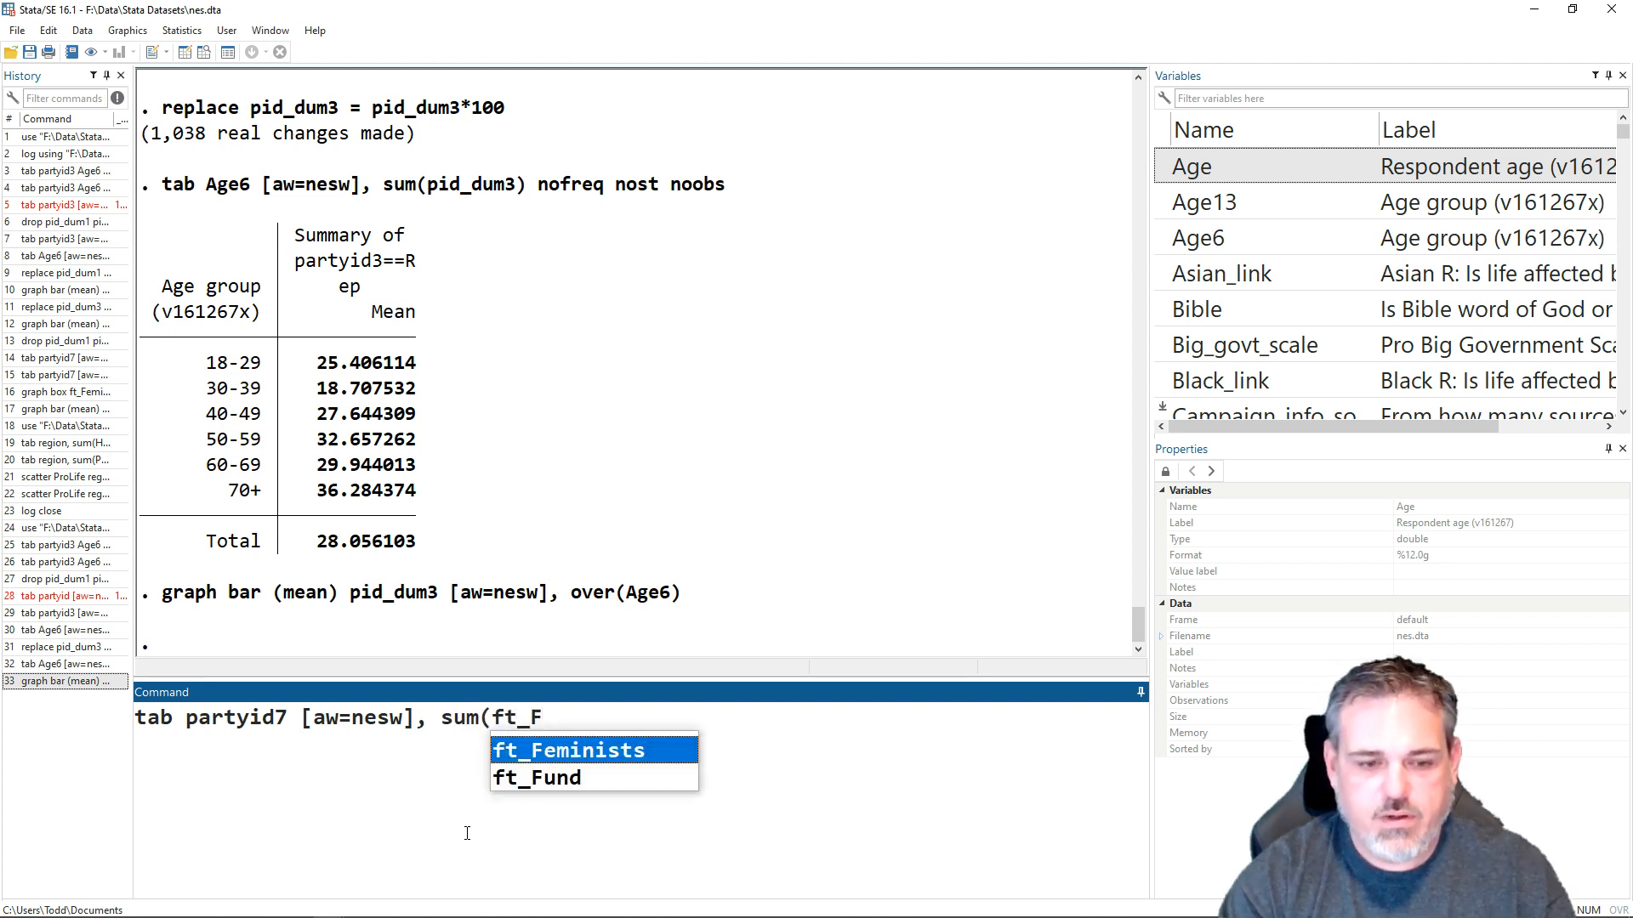
{"action": "key", "text": "Tab"}
{"action": "type", "text": ")"}
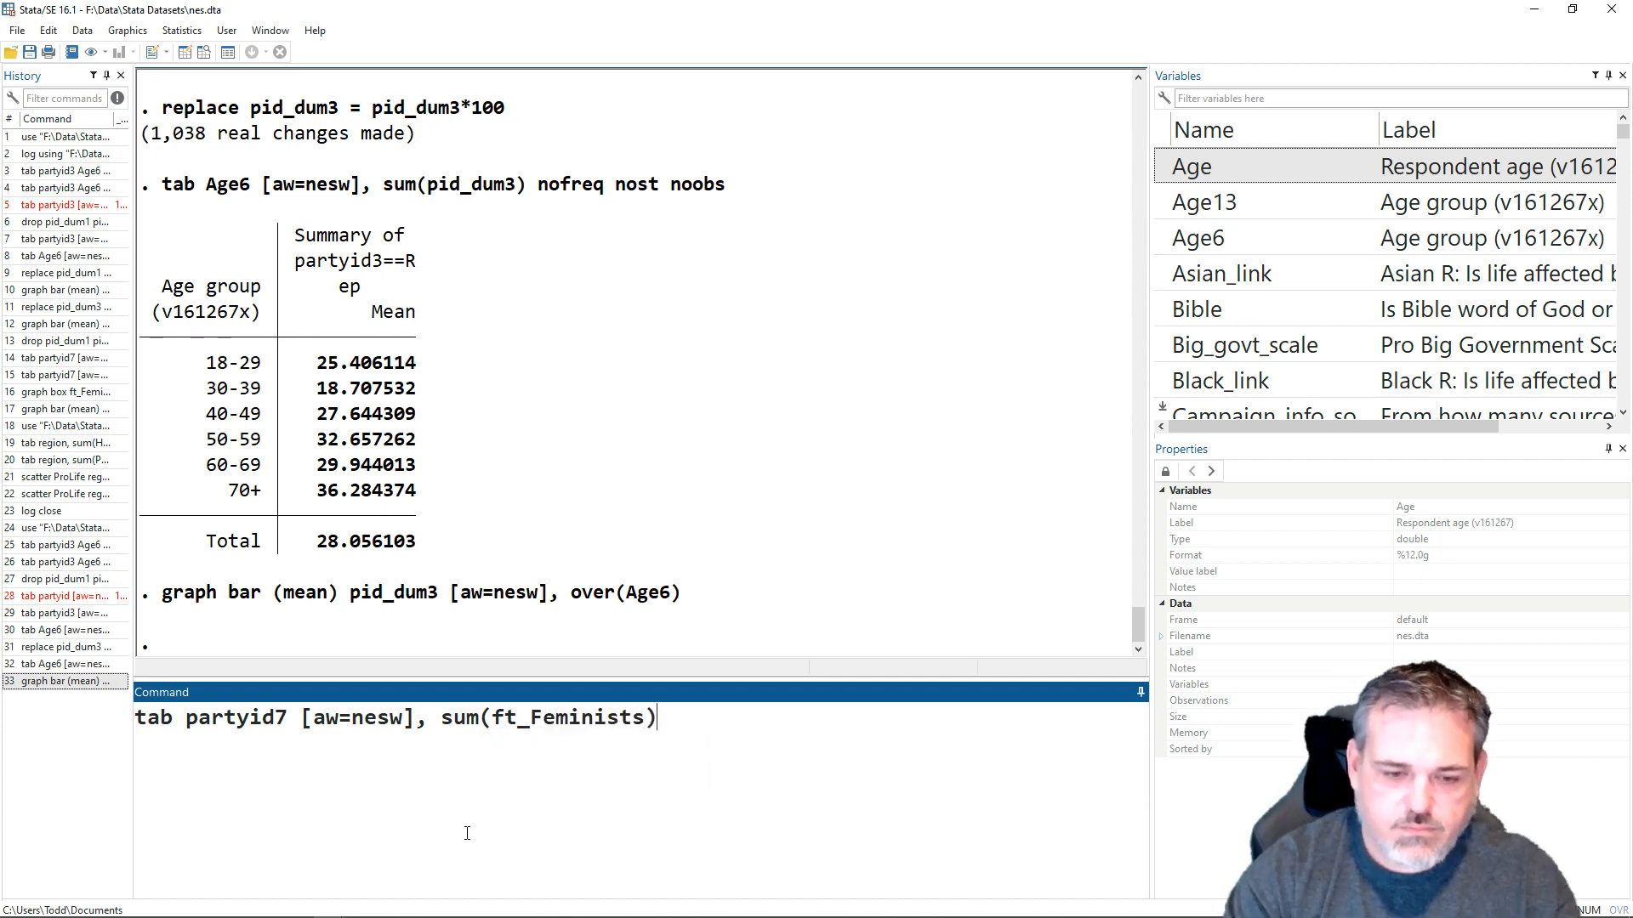
{"action": "key", "text": "Return"}
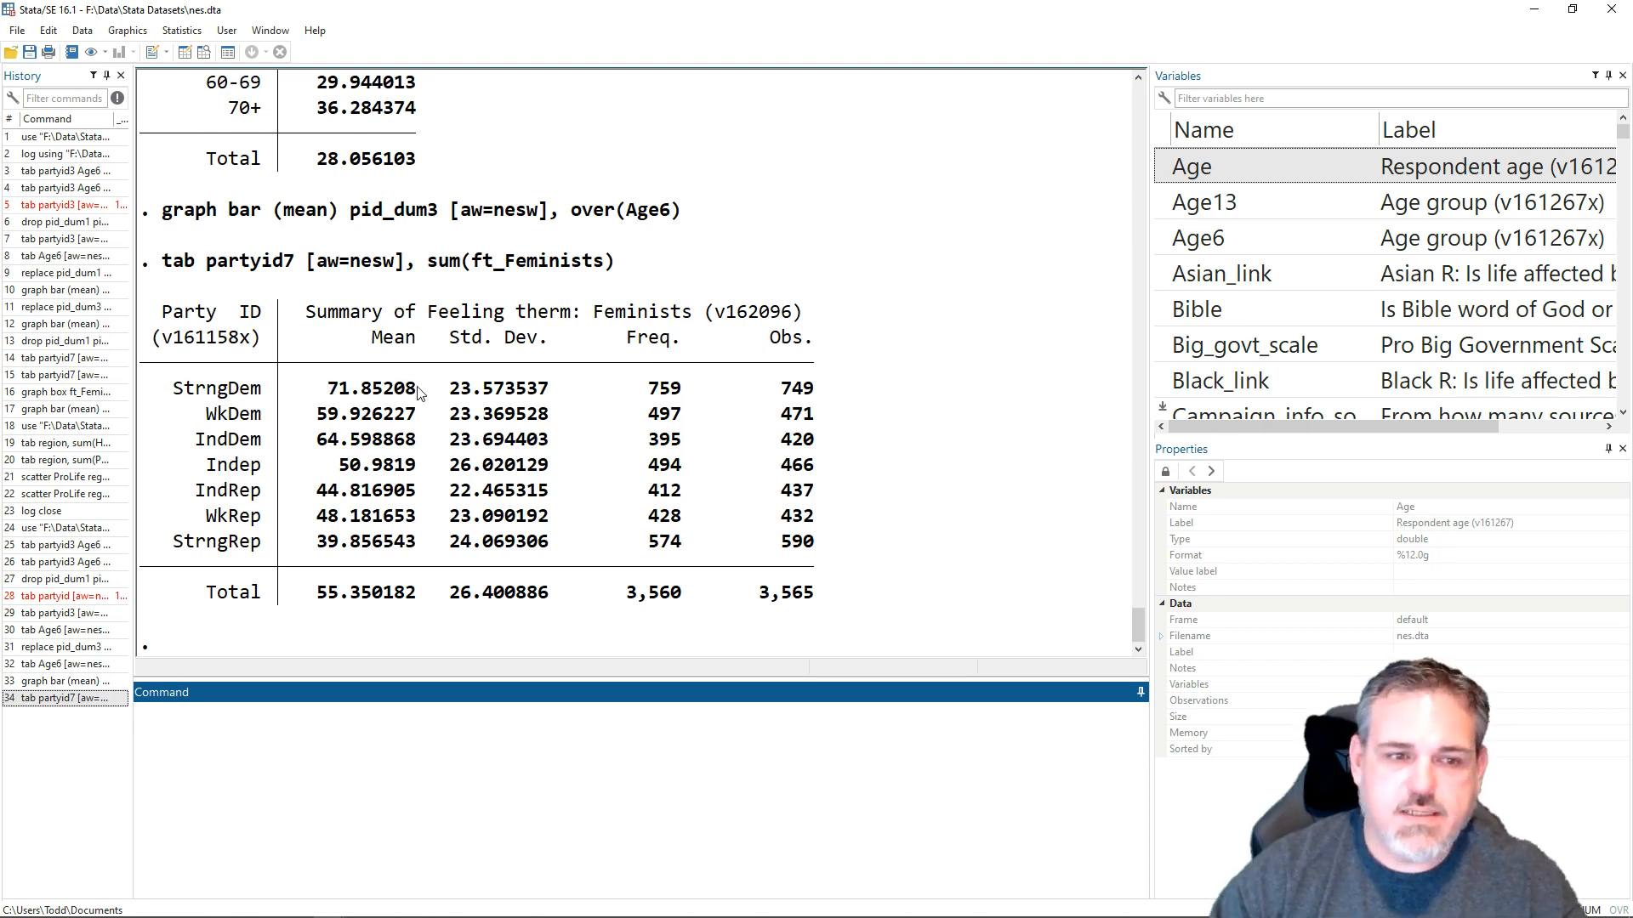
- Examine the feminist thermometer means for strong Democrats and strong Republicans, and the standard deviation, frequency and observation columns
{"action": "left_click_drag", "start_coordinate": [423, 390], "coordinate": [338, 389]}
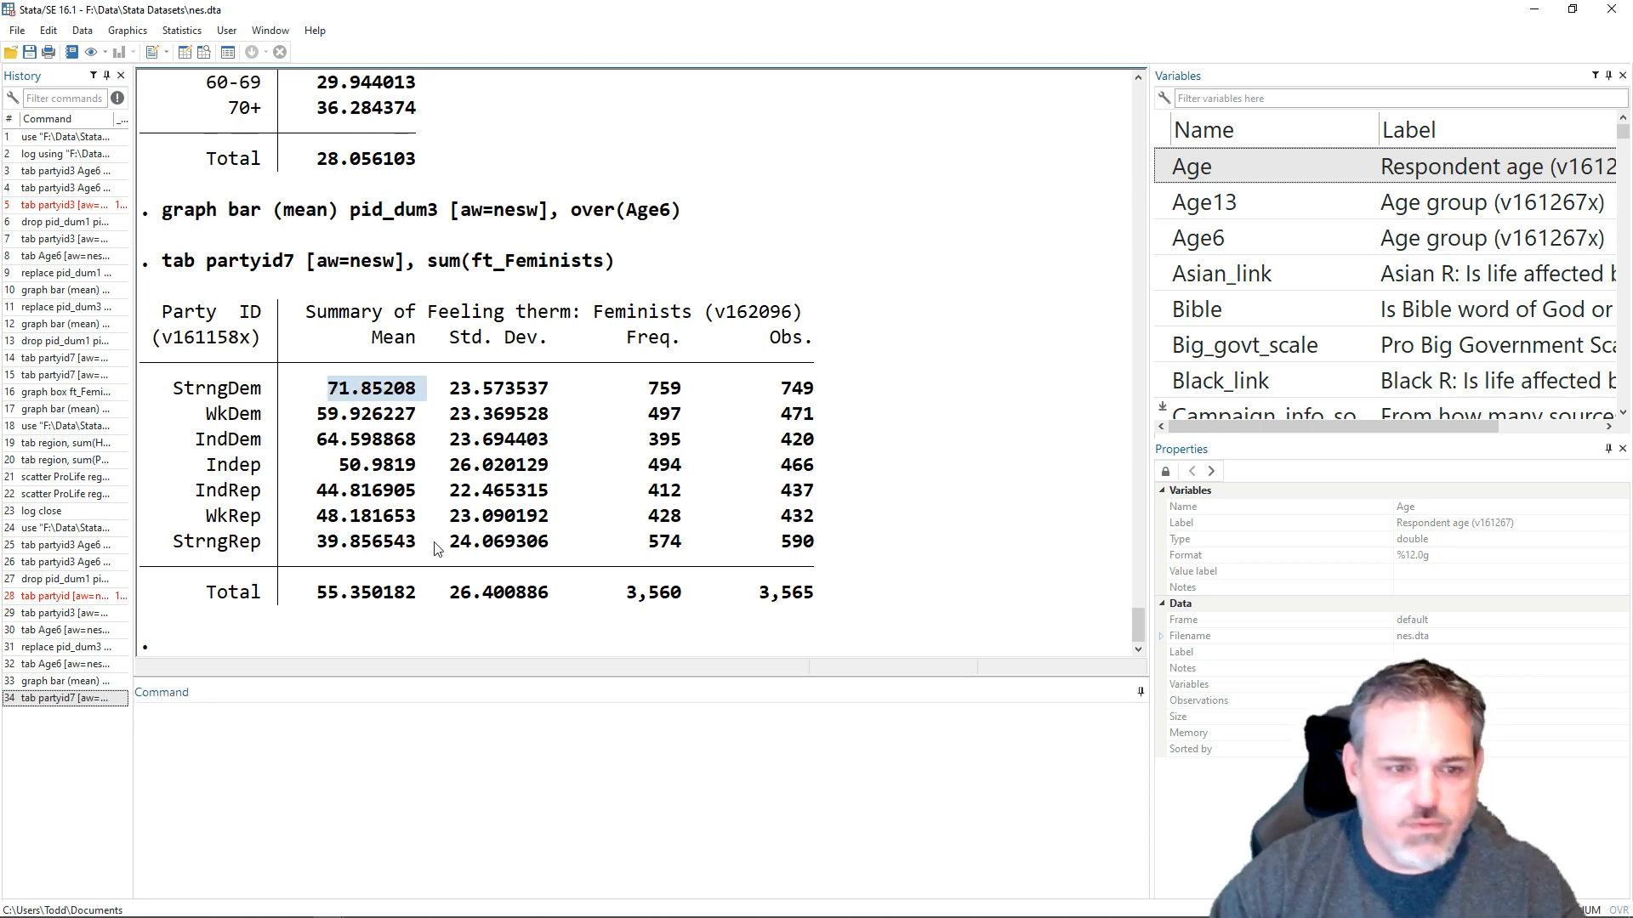
{"action": "left_click_drag", "start_coordinate": [427, 544], "coordinate": [318, 544]}
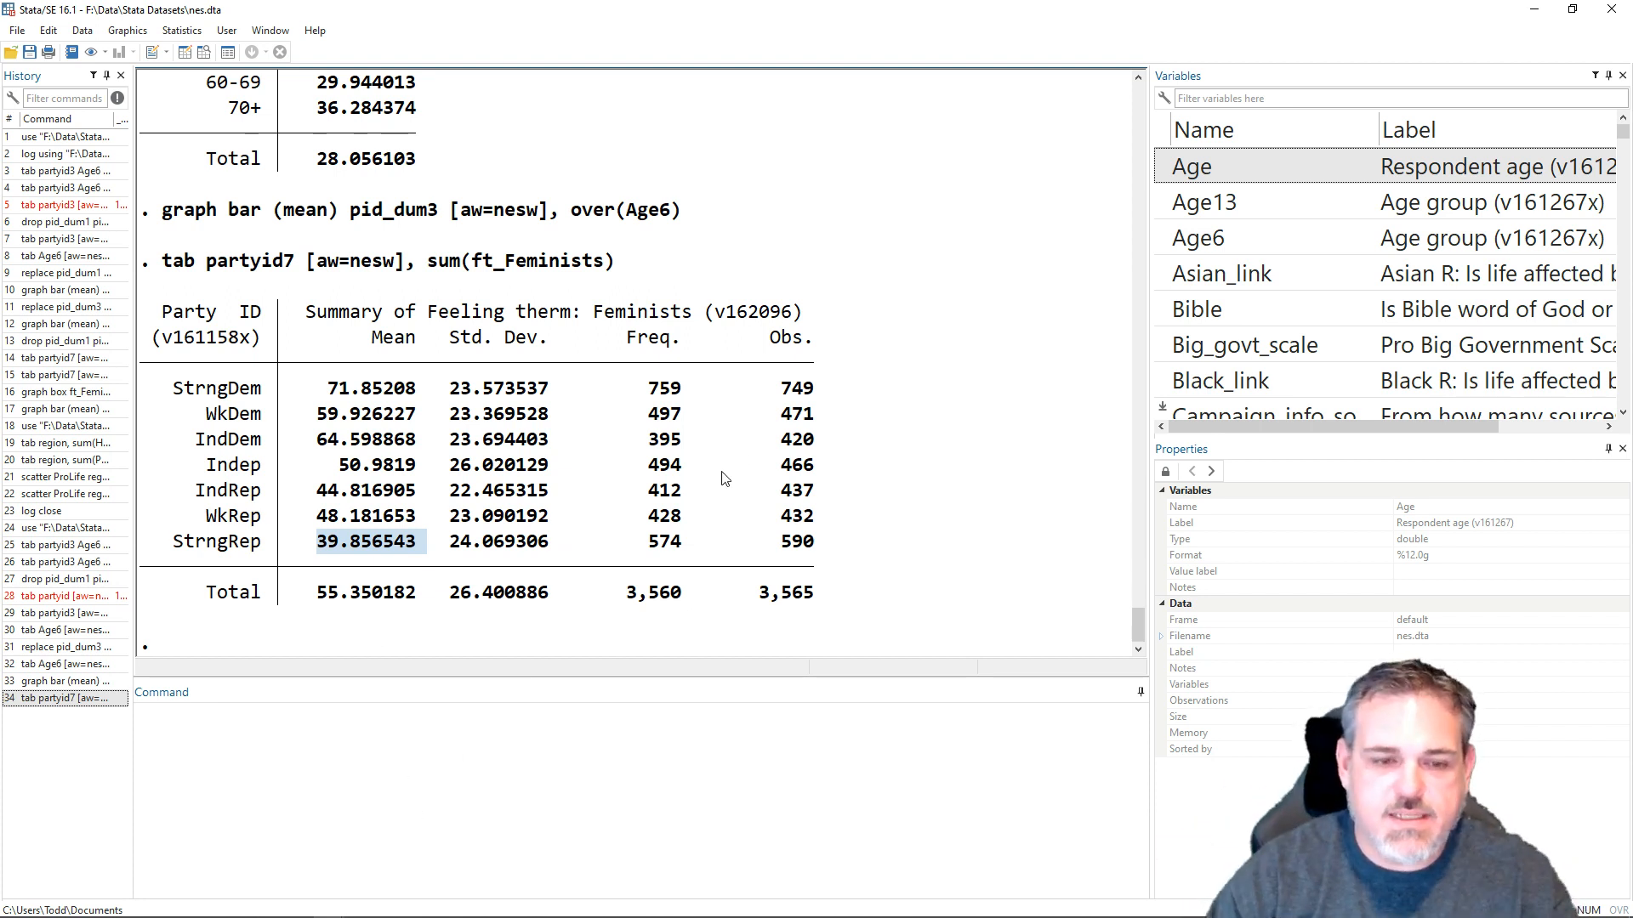
{"action": "left_click_drag", "start_coordinate": [437, 338], "coordinate": [838, 345]}
{"action": "left_click", "coordinate": [809, 382]}
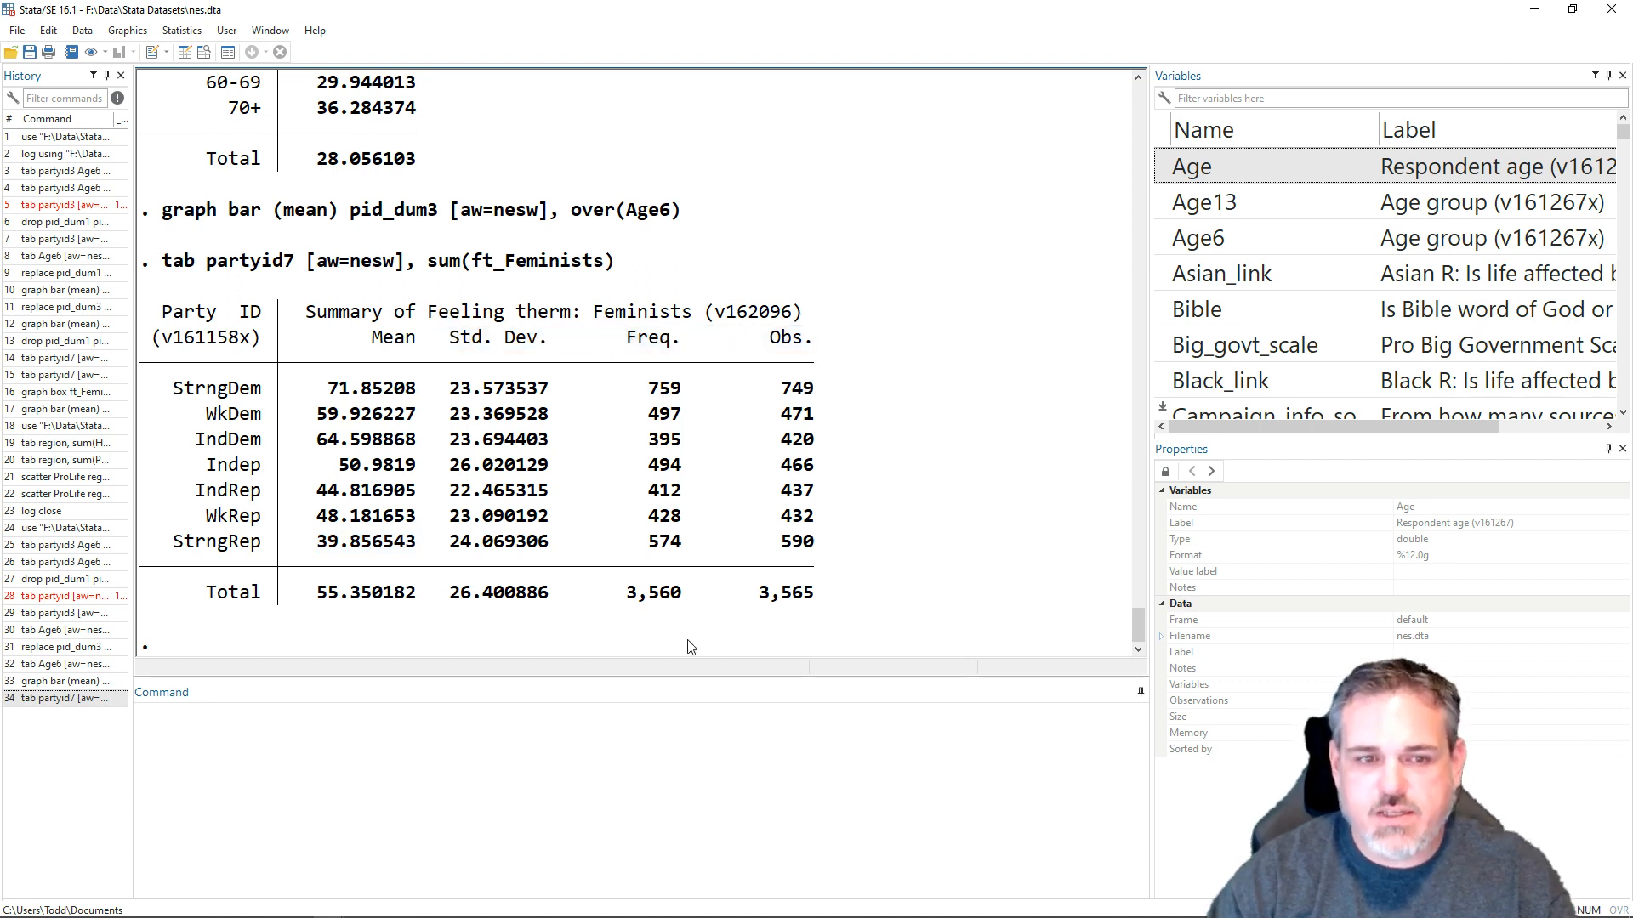
- Rerun the weighted feminist thermometer summary showing only the means with tab partyid7 [aw=nesw], sum(ft_Feminists) nost nofreq noobs
{"action": "left_click", "coordinate": [676, 748]}
{"action": "key", "text": "Page_Up"}
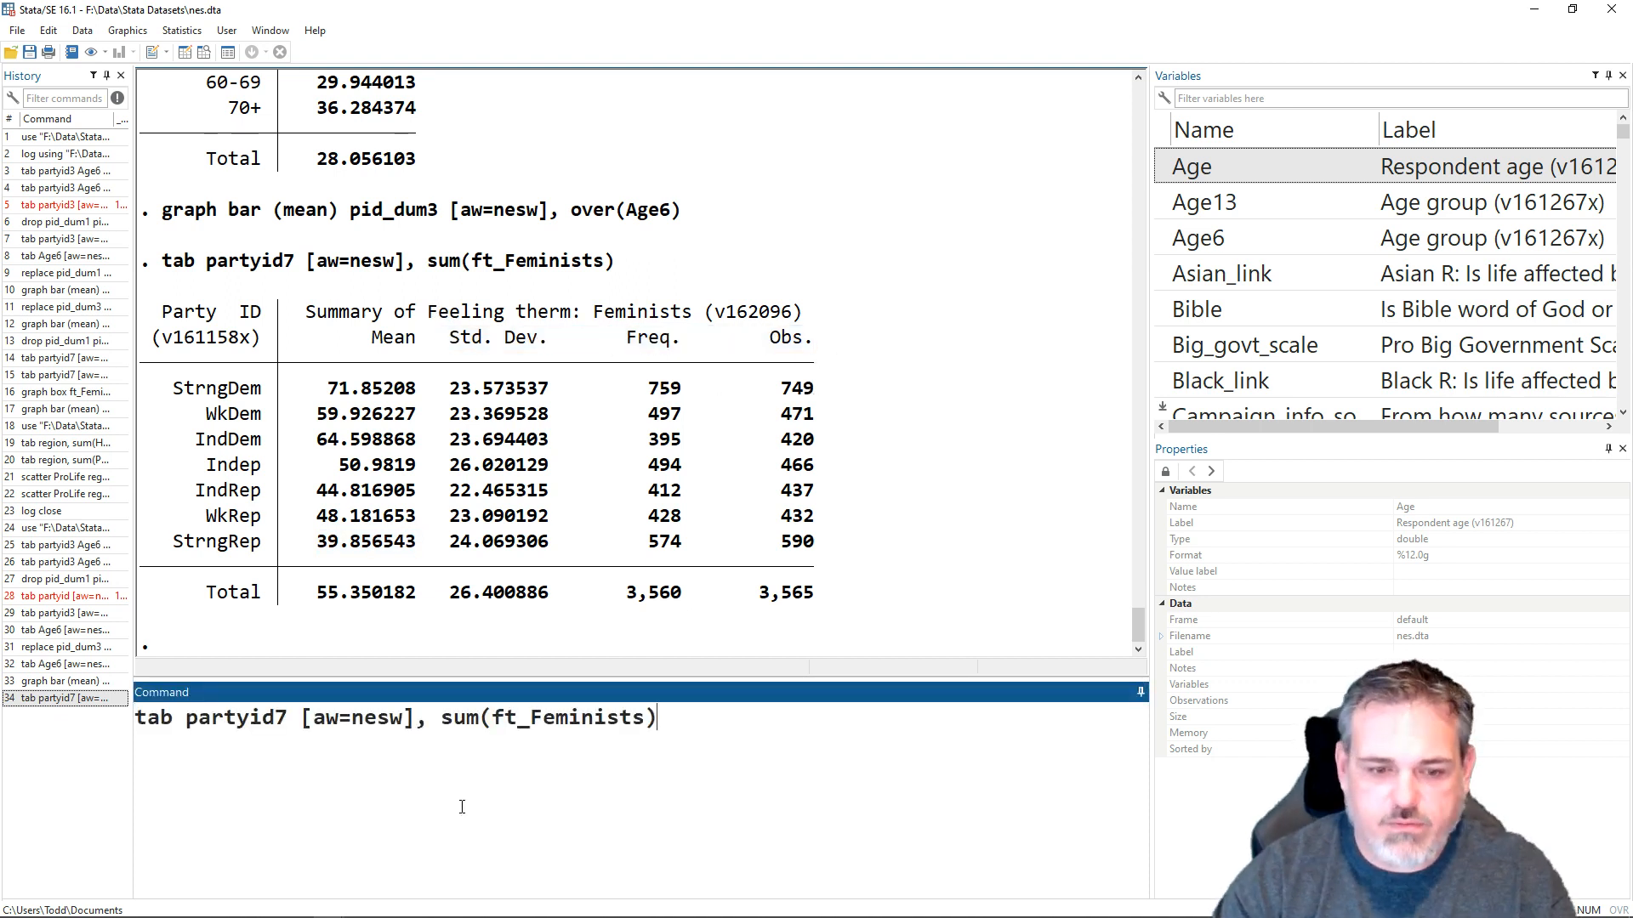
{"action": "type", "text": "nosrt"}
{"action": "key", "text": "BackSpace"}
{"action": "key", "text": "BackSpace"}
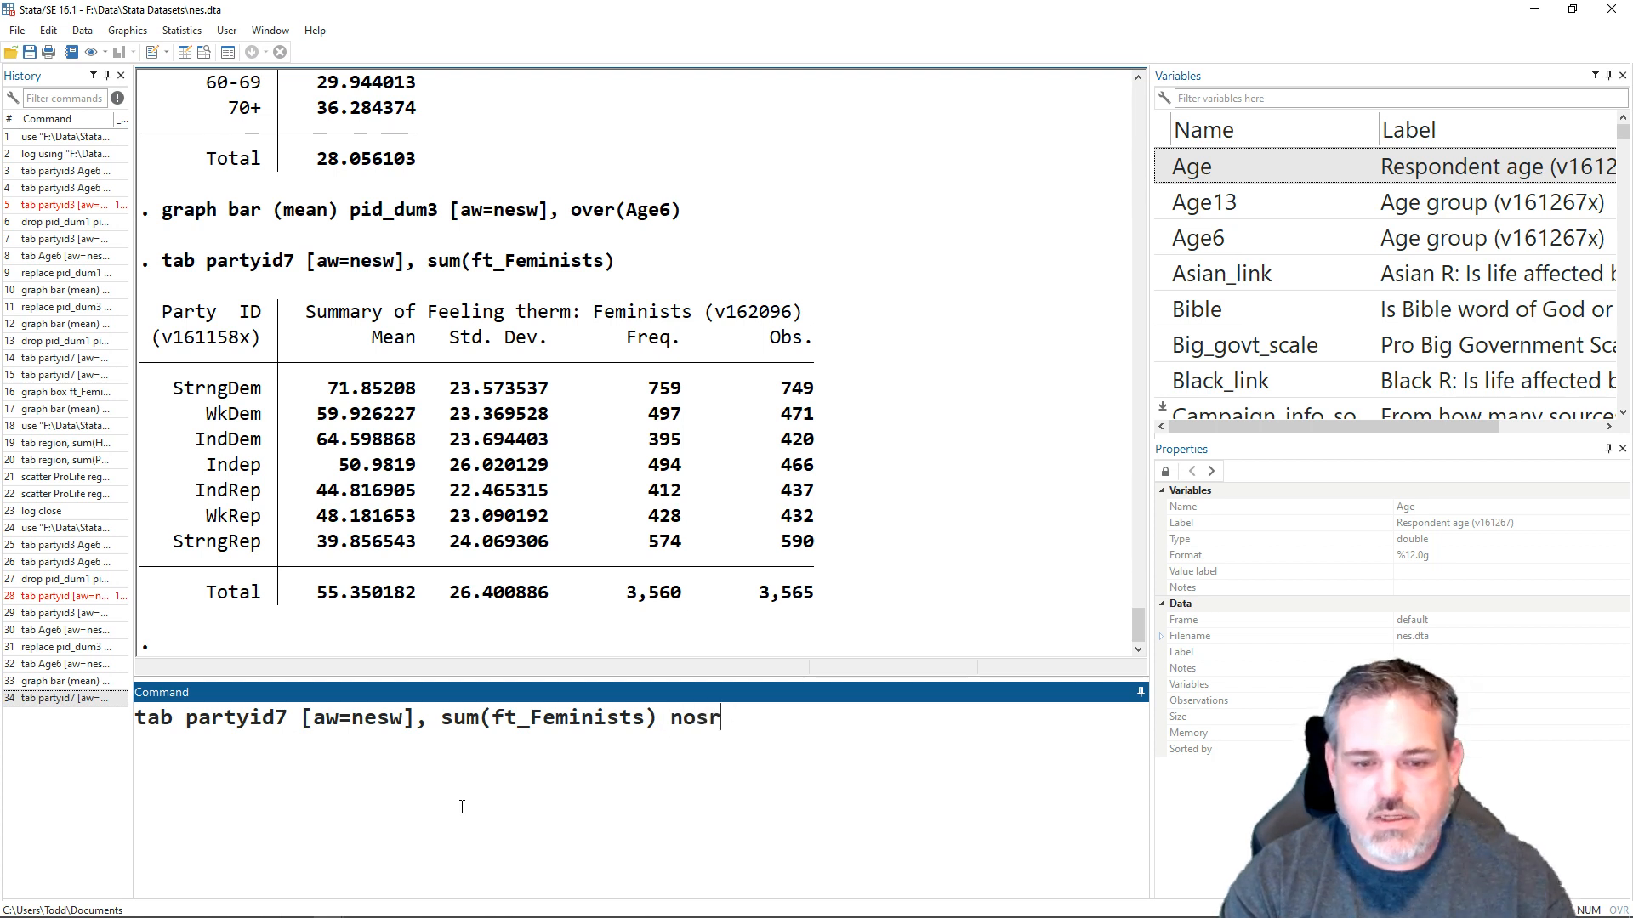
{"action": "type", "text": "d"}
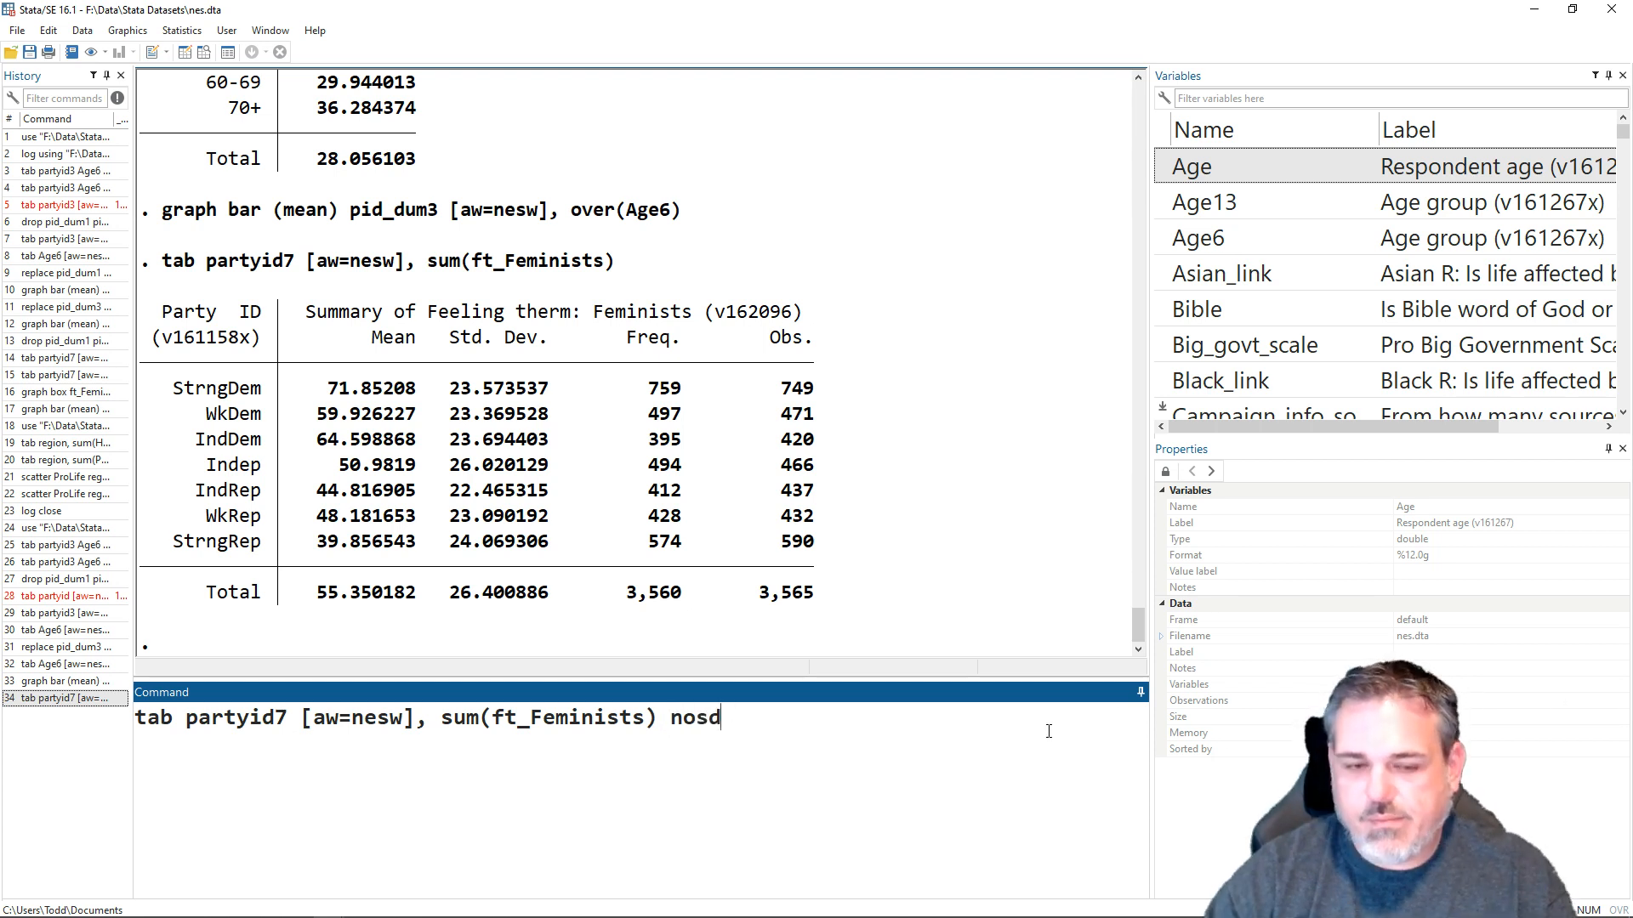
{"action": "key", "text": "BackSpace"}
{"action": "type", "text": "t n"}
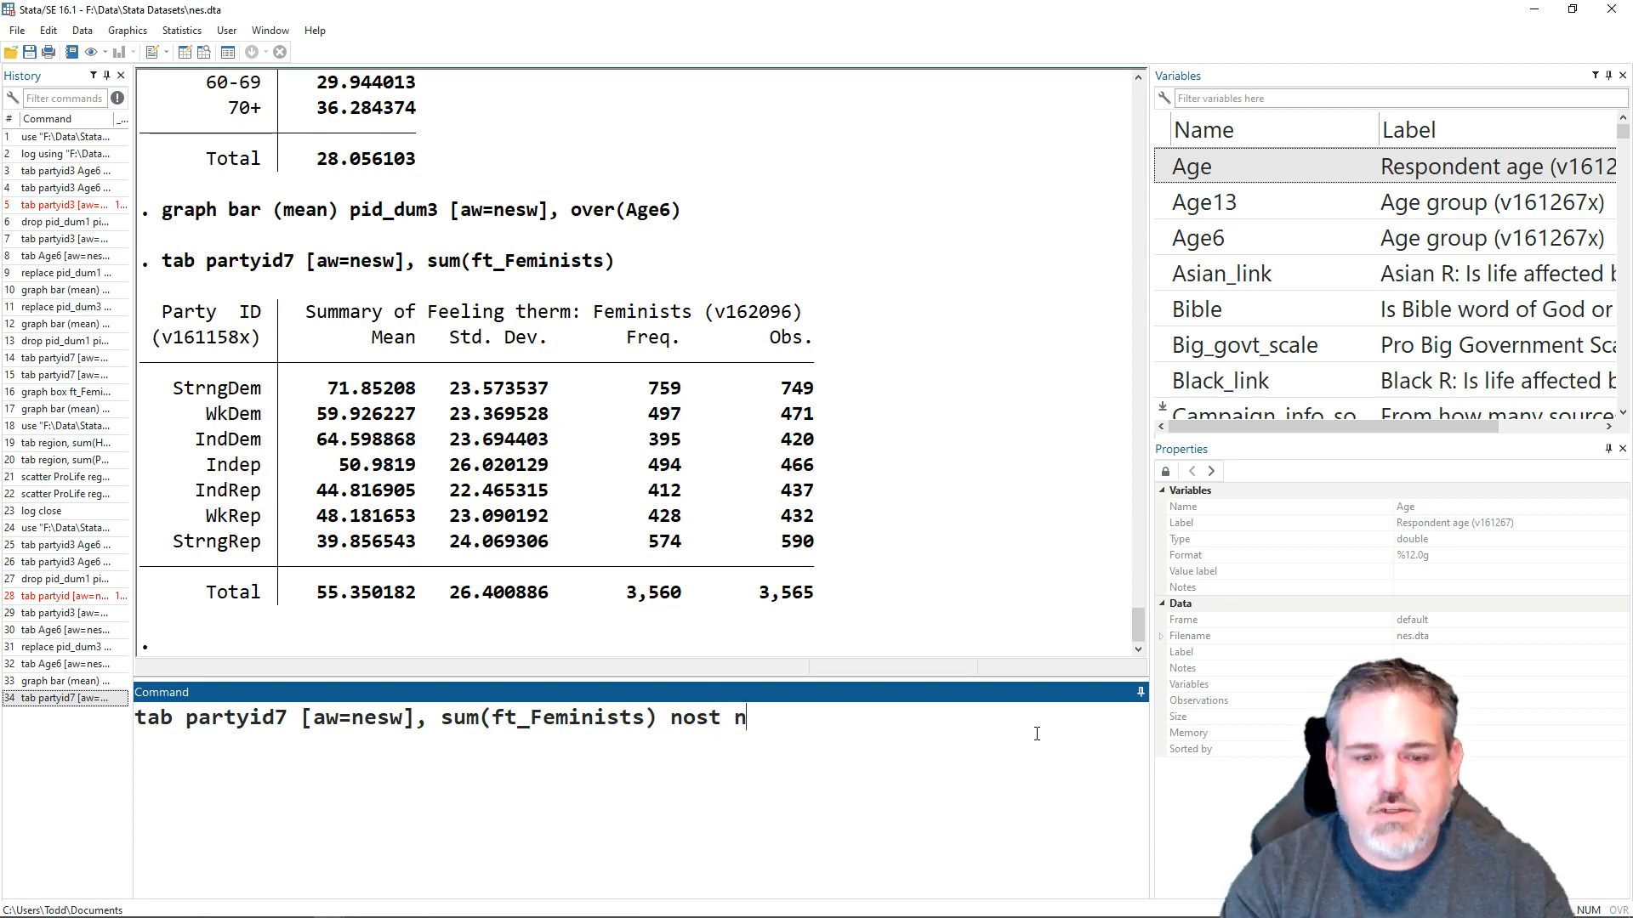
{"action": "type", "text": "ofer"}
{"action": "key", "text": "BackSpace"}
{"action": "key", "text": "BackSpace"}
{"action": "type", "text": "r"}
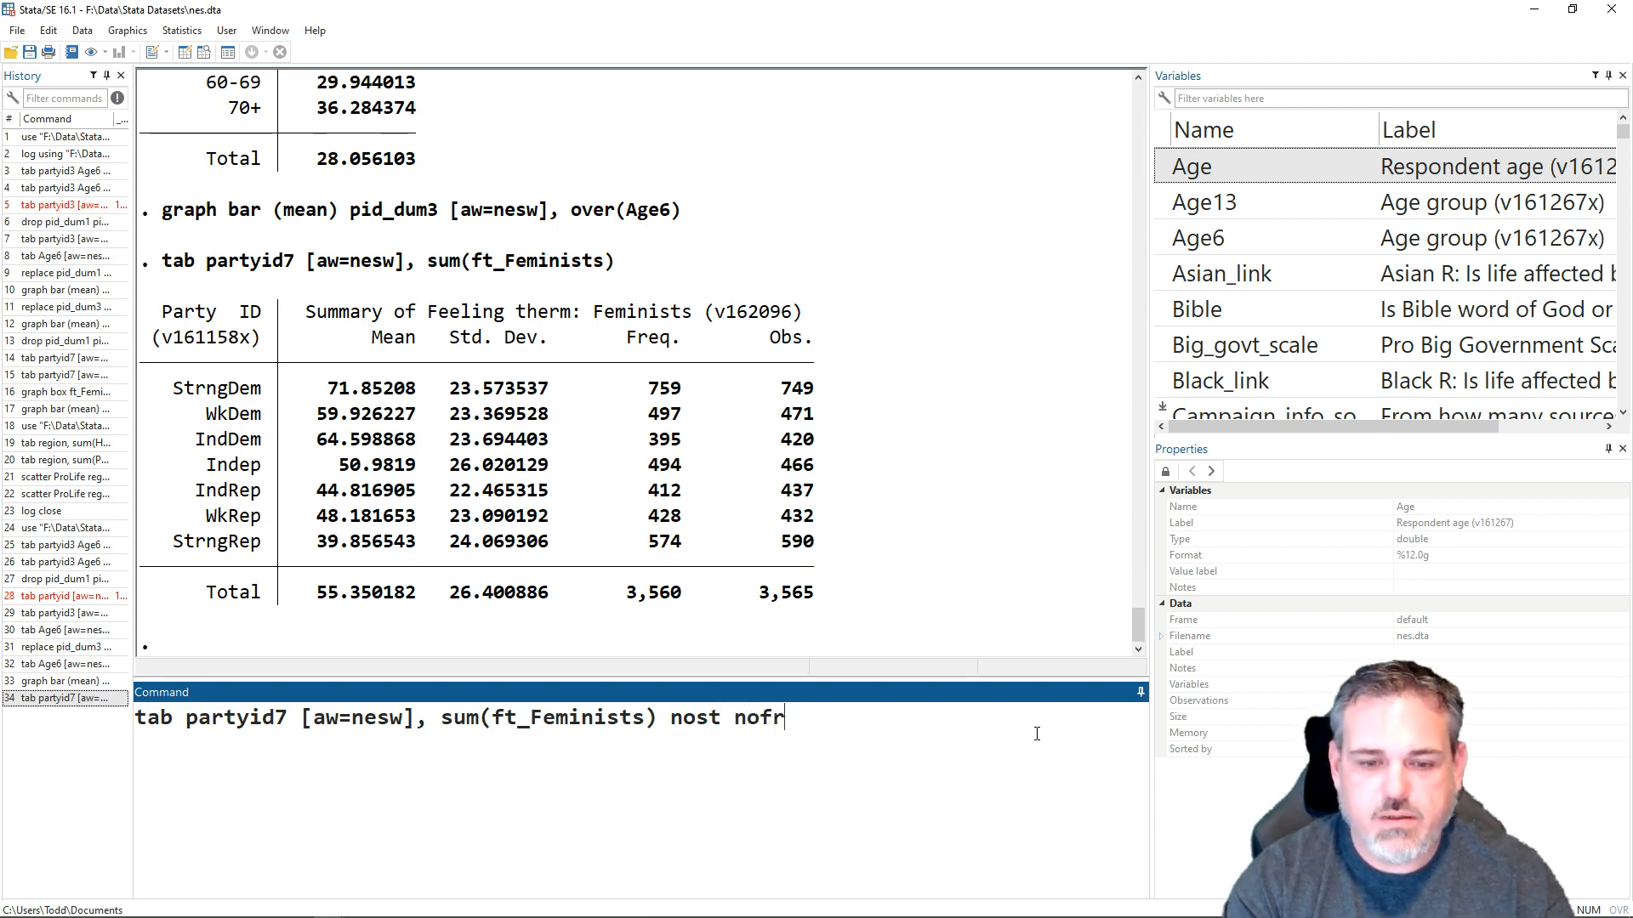
{"action": "type", "text": "weq"}
{"action": "key", "text": "BackSpace"}
{"action": "key", "text": "BackSpace"}
{"action": "key", "text": "BackSpace"}
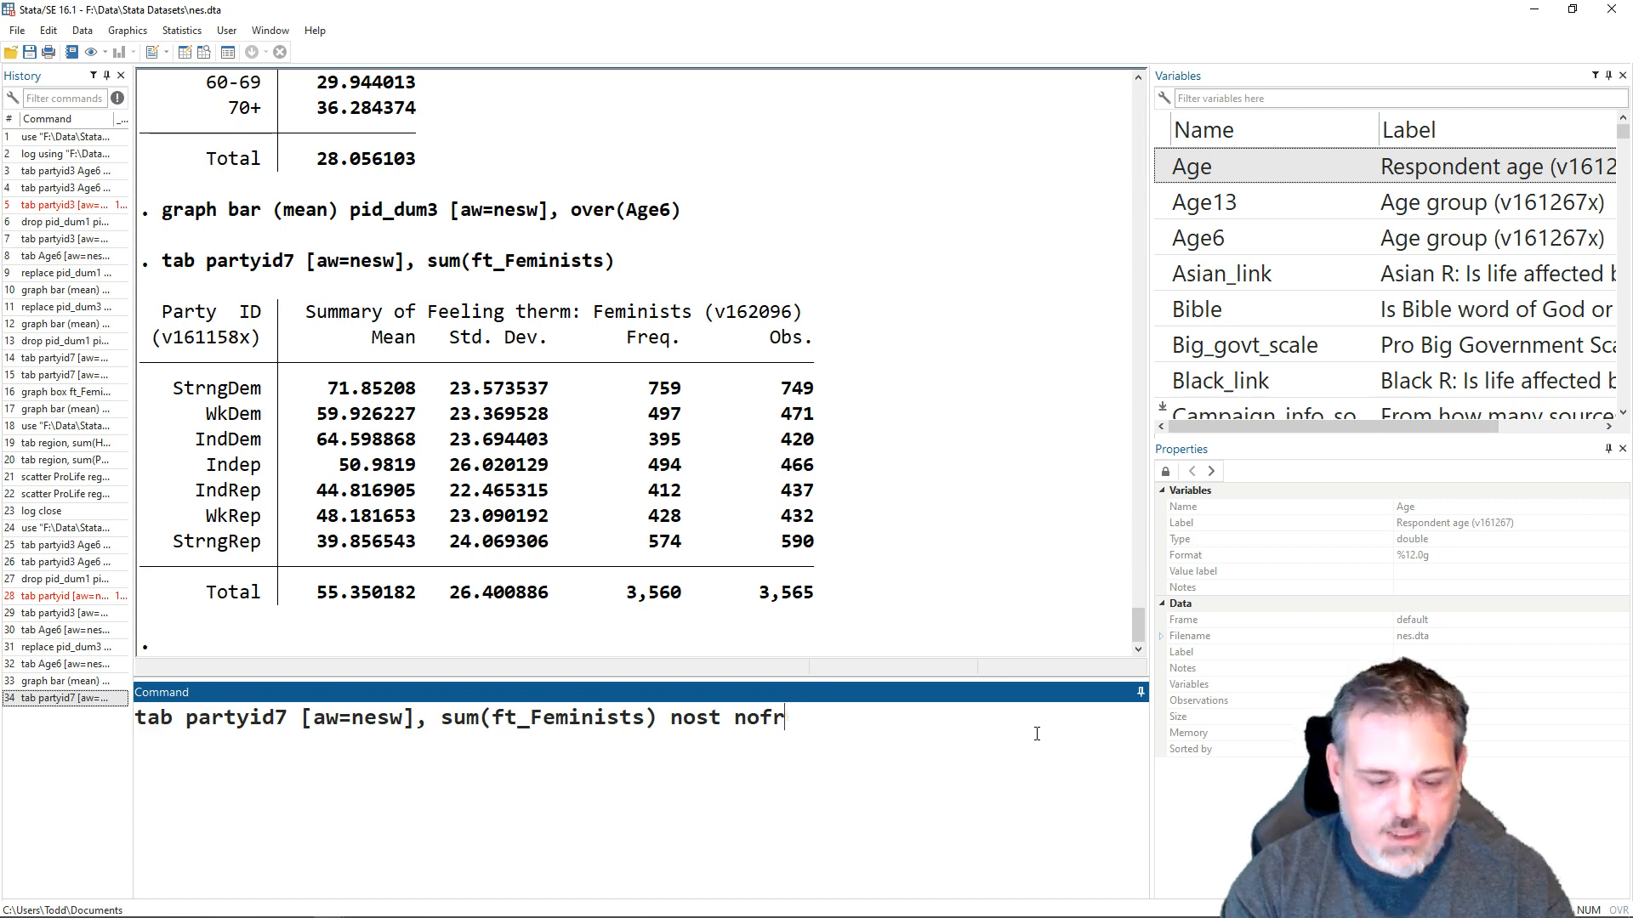
{"action": "type", "text": "eq noobs"}
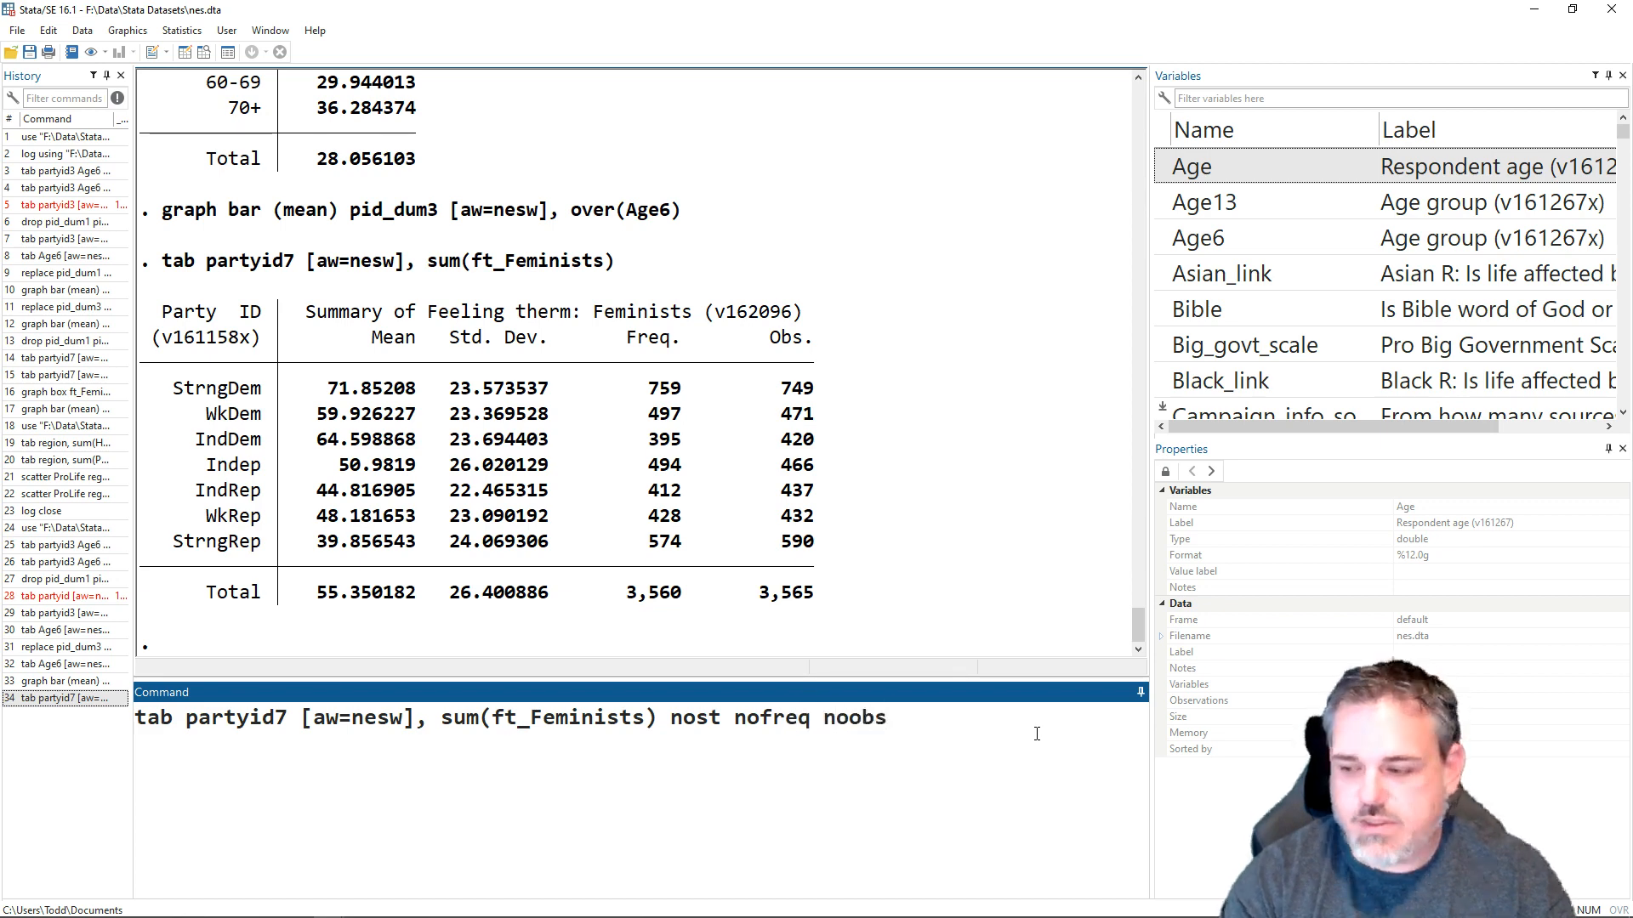
{"action": "key", "text": "Return"}
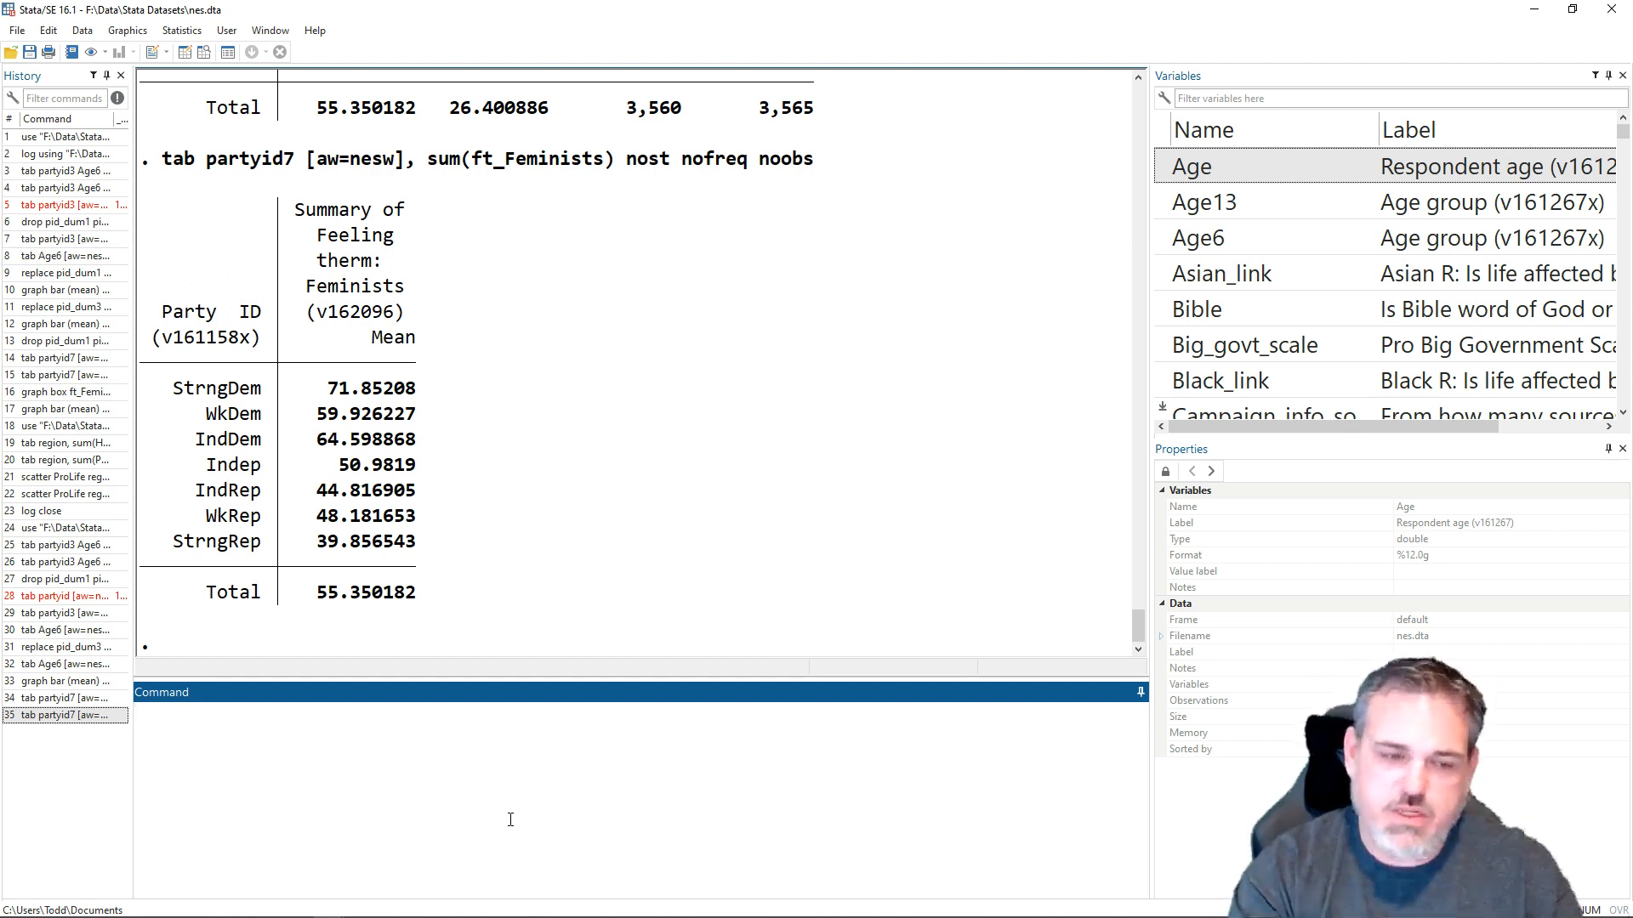
- Draw a weighted box plot of feminist thermometer scores by running graph box ft_Feminists [aw=nesw], over(partyid7), and close the graph window after viewing it
{"action": "type", "text": "gra"}
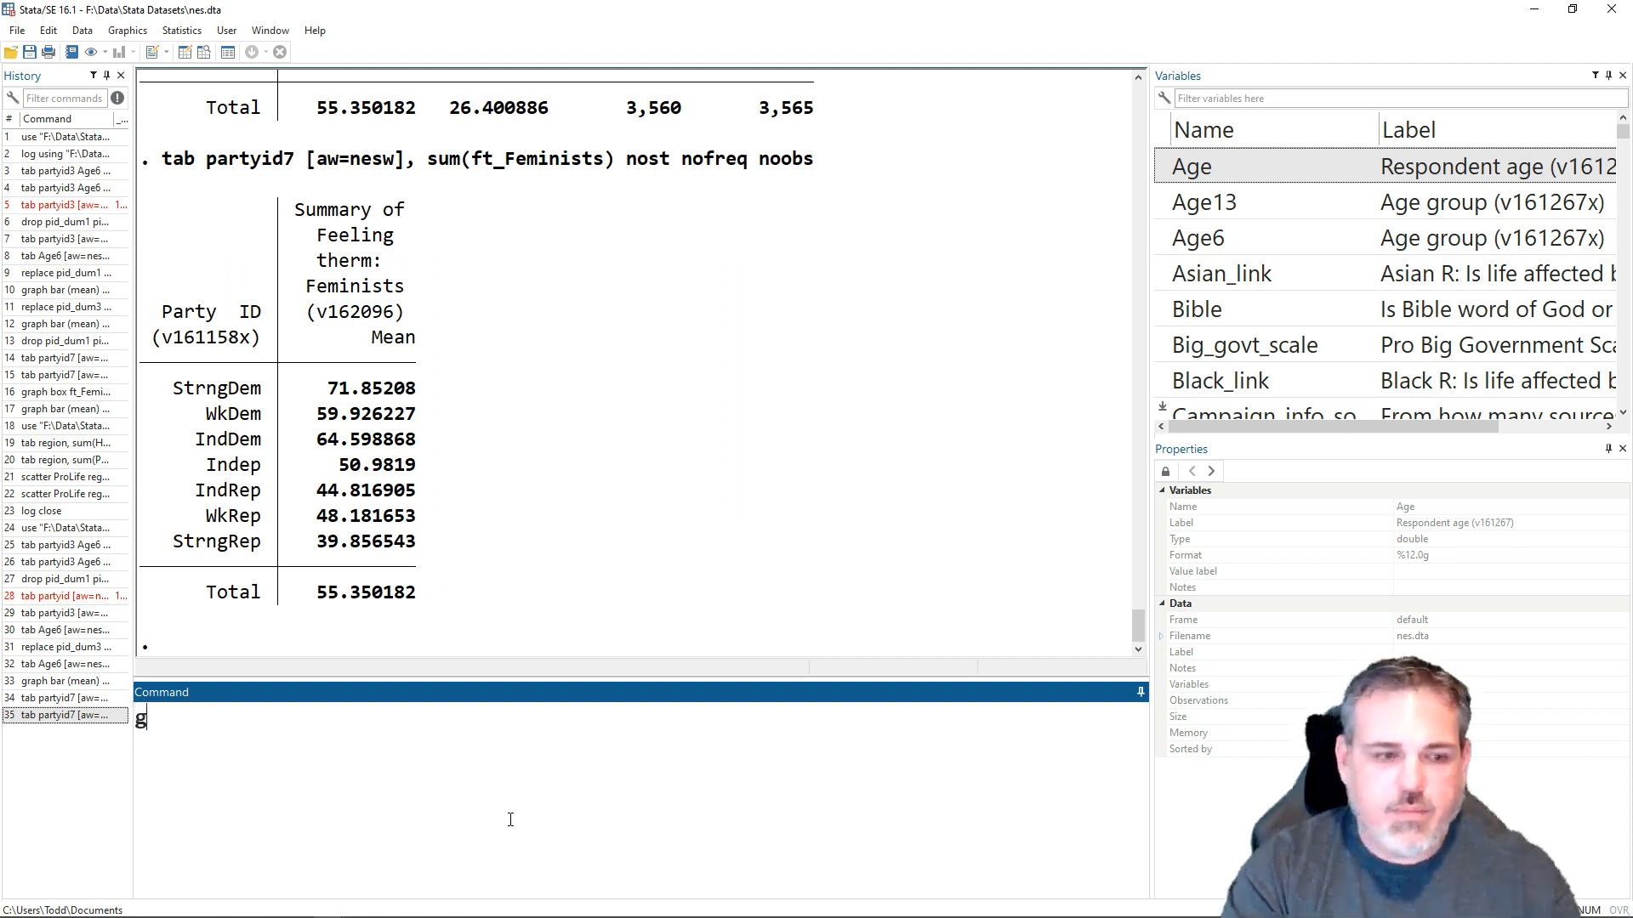
{"action": "type", "text": "p"}
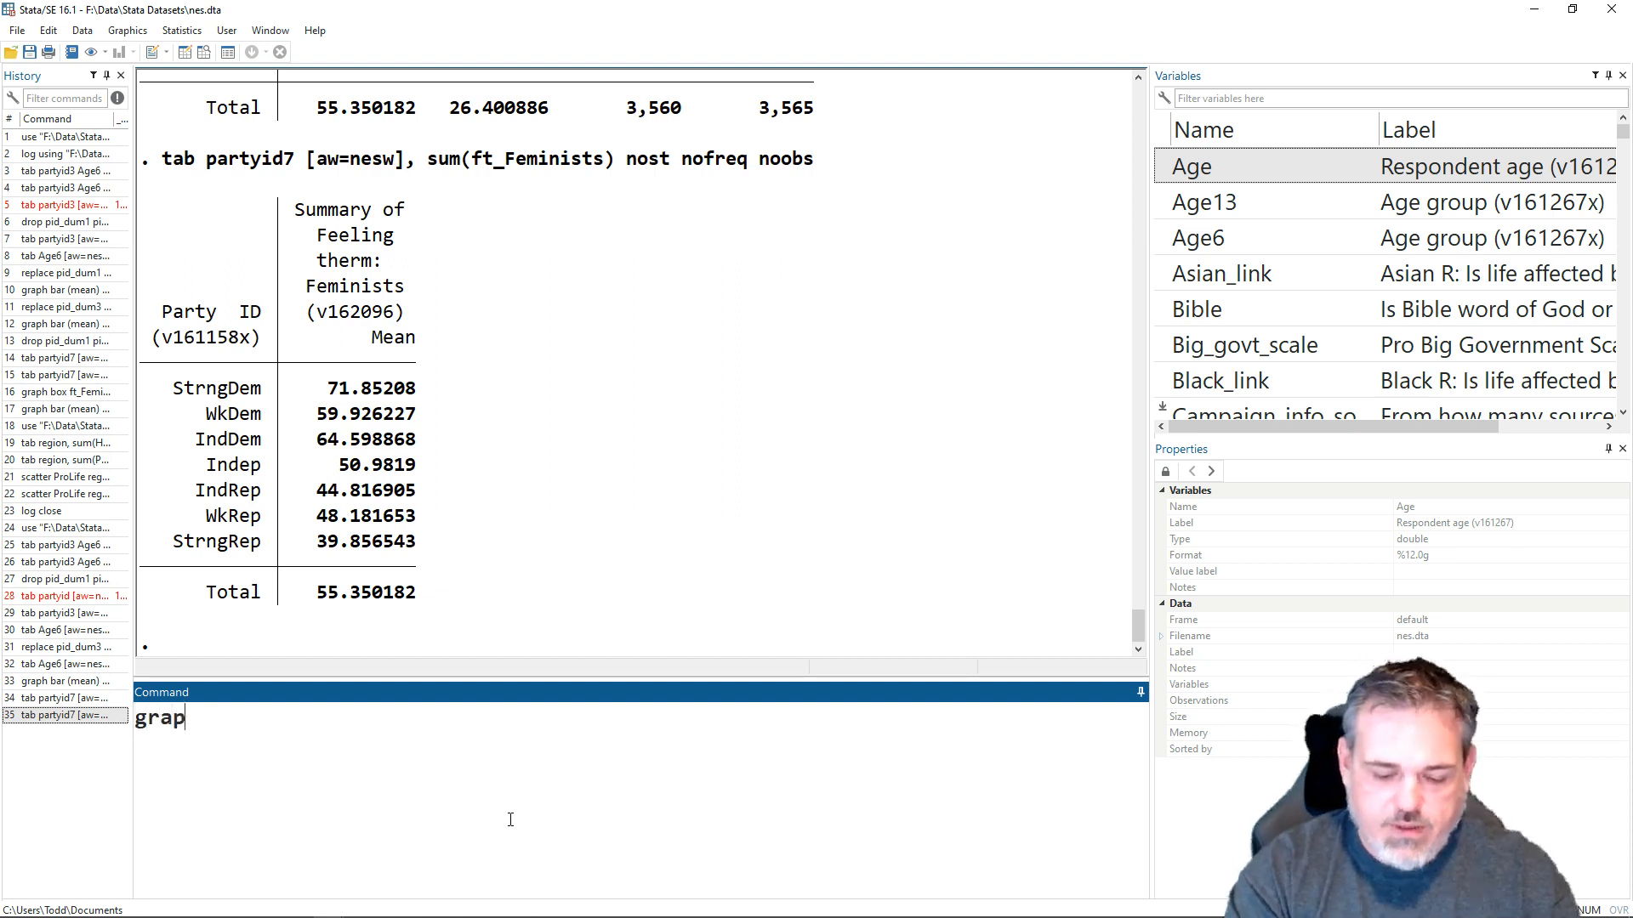
{"action": "type", "text": "h box F"}
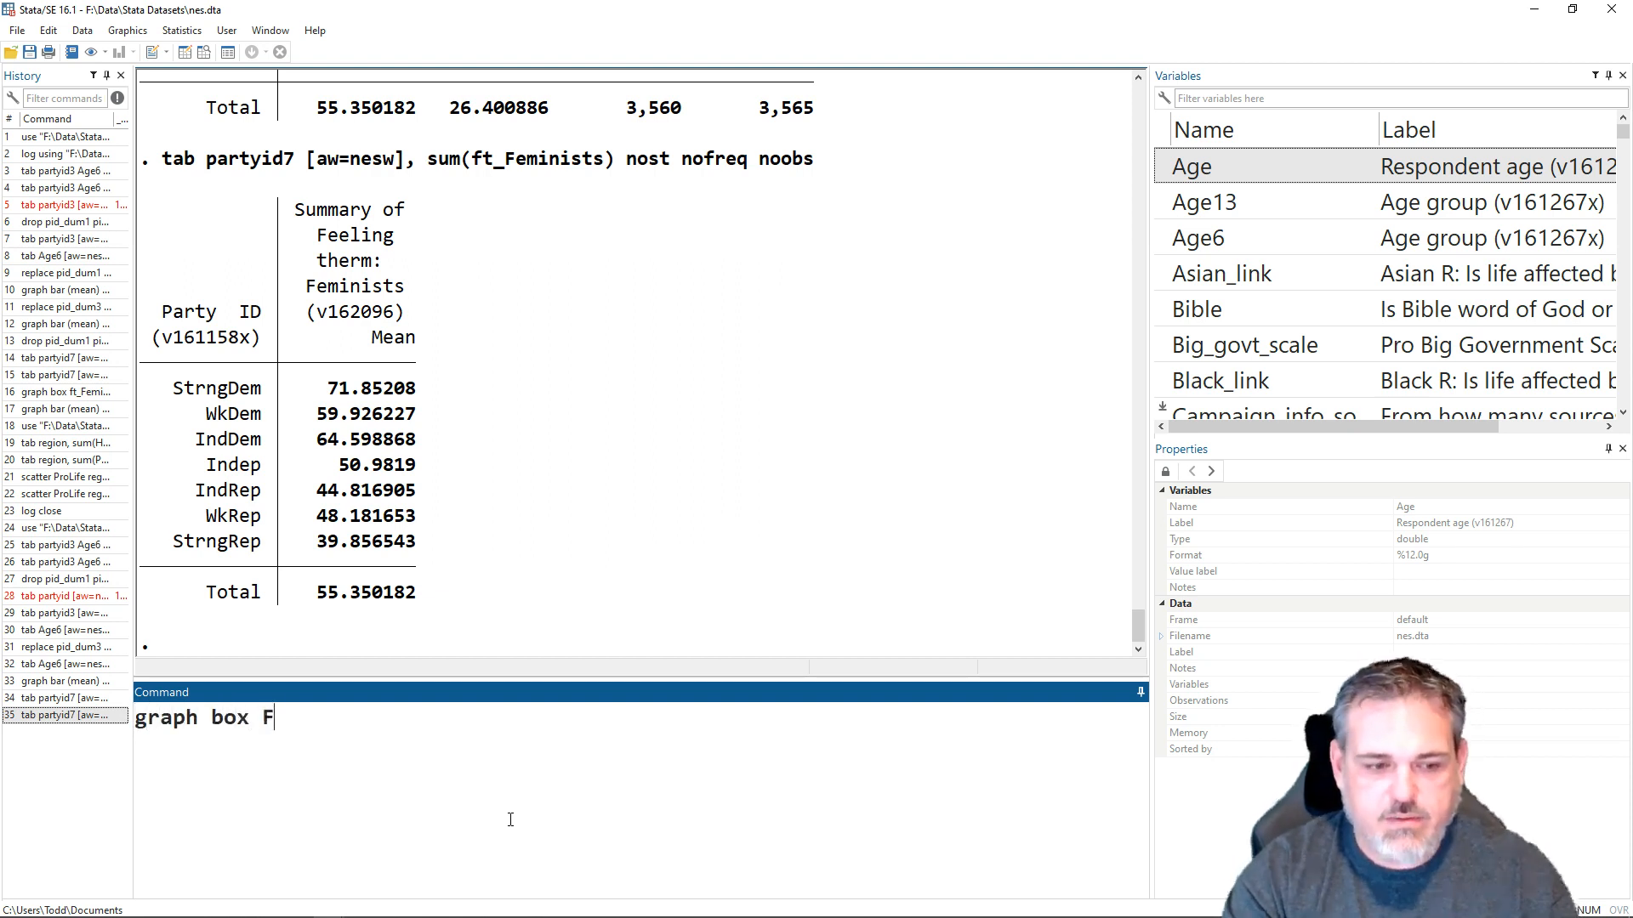
{"action": "key", "text": "BackSpace"}
{"action": "type", "text": "ft_"}
{"action": "key", "text": "BackSpace"}
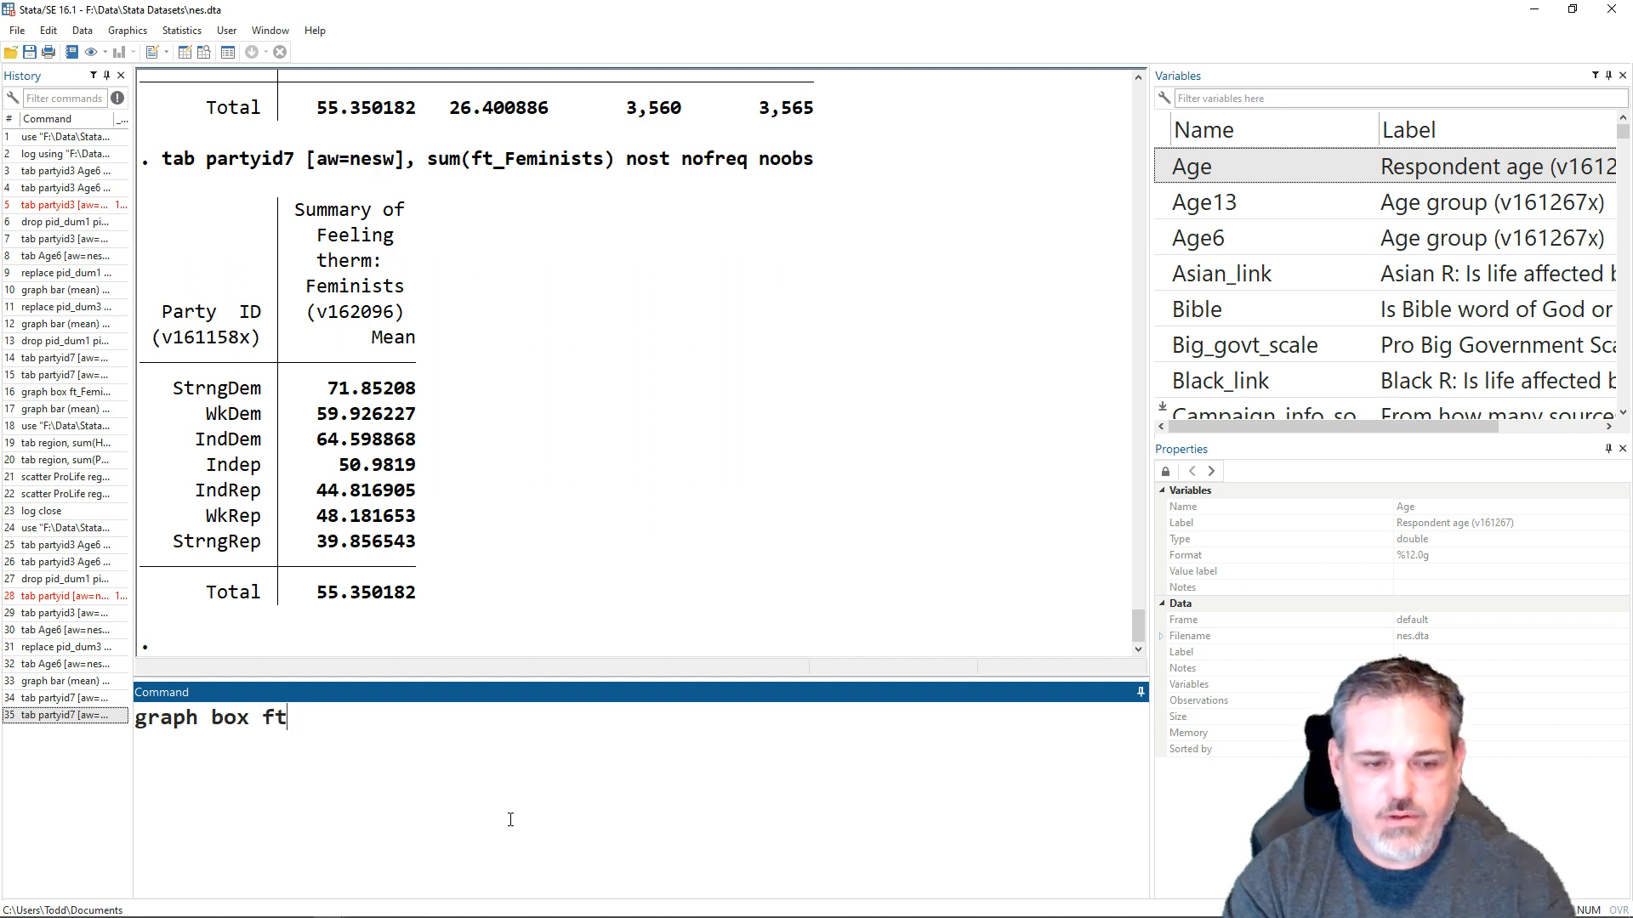
{"action": "type", "text": "_Fe"}
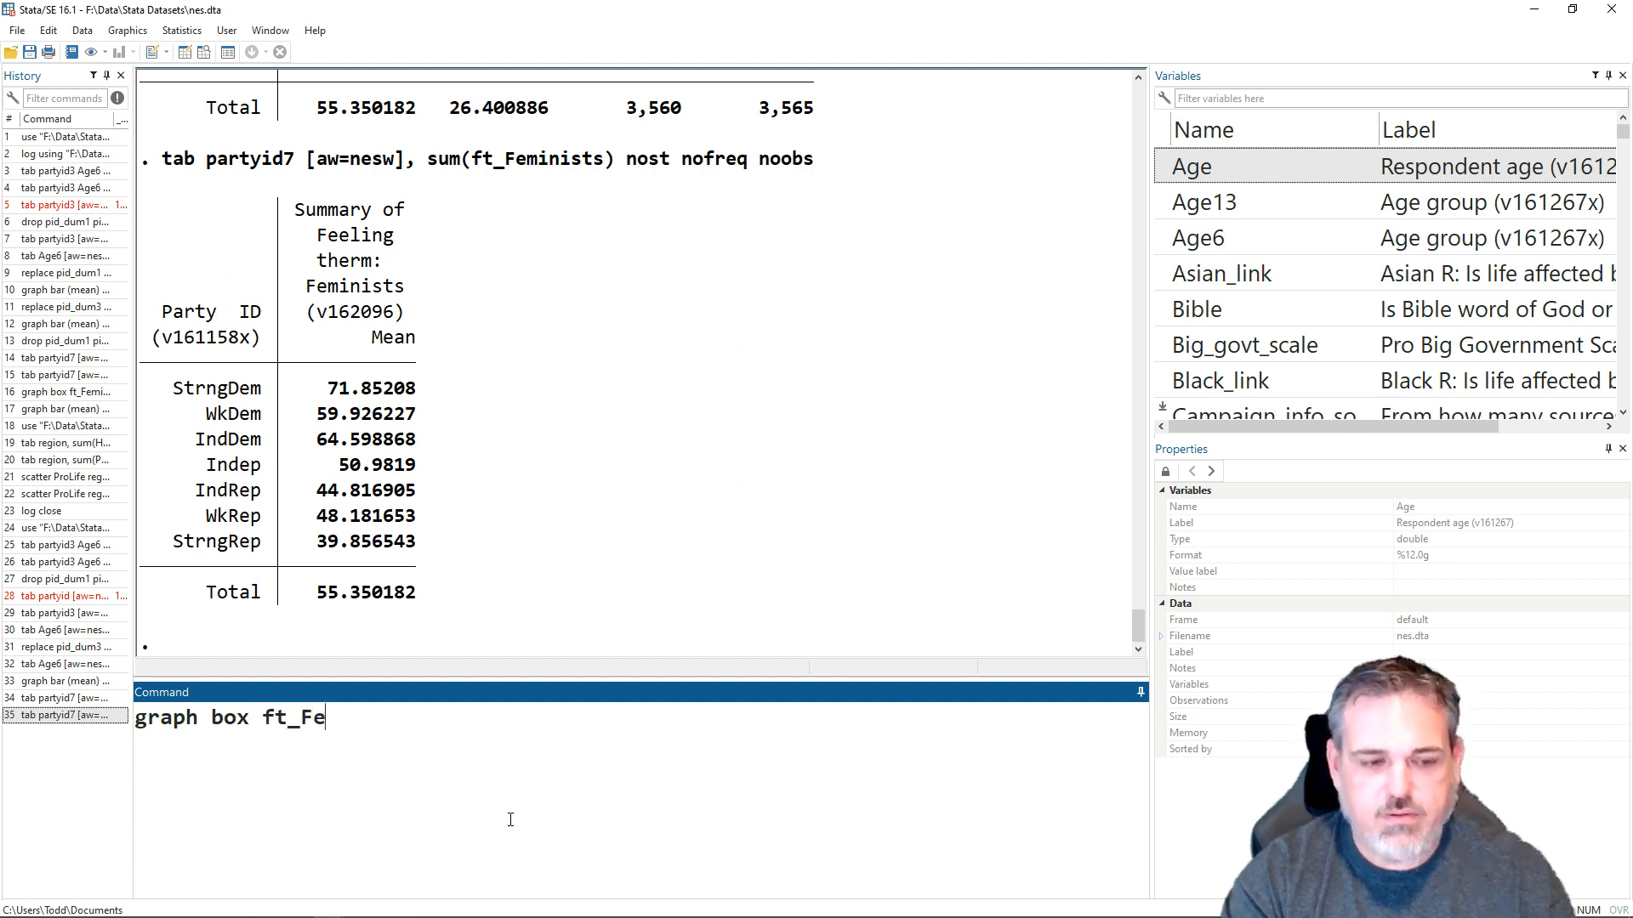
{"action": "key", "text": "Tab"}
{"action": "type", "text": "op"}
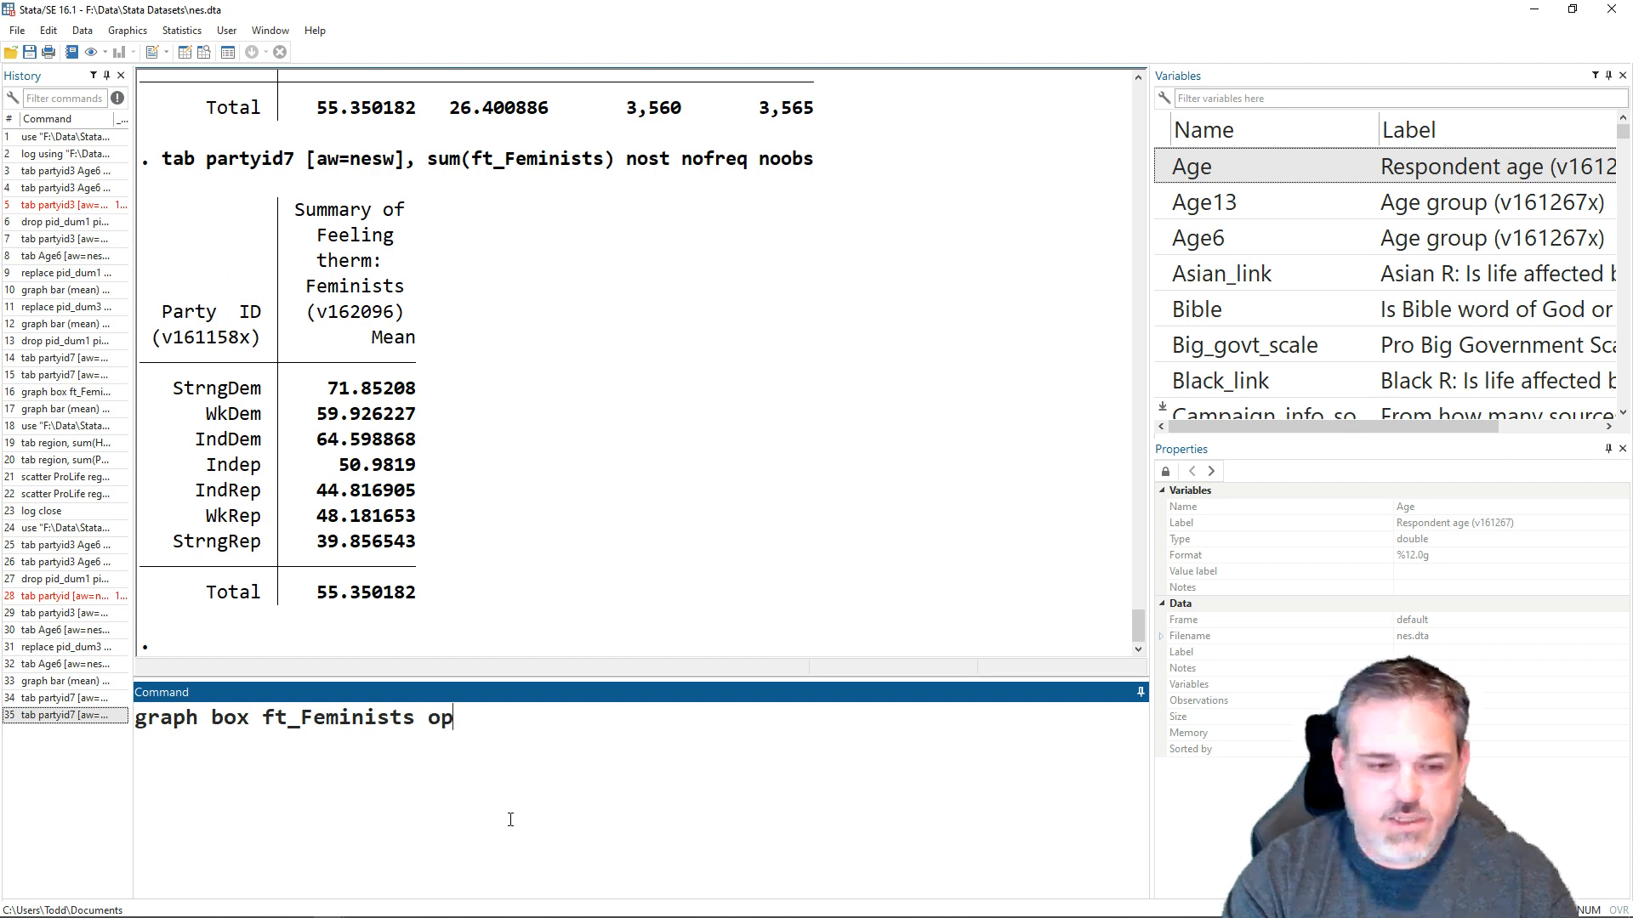
{"action": "key", "text": "BackSpace"}
{"action": "key", "text": "BackSpace"}
{"action": "type", "text": "["}
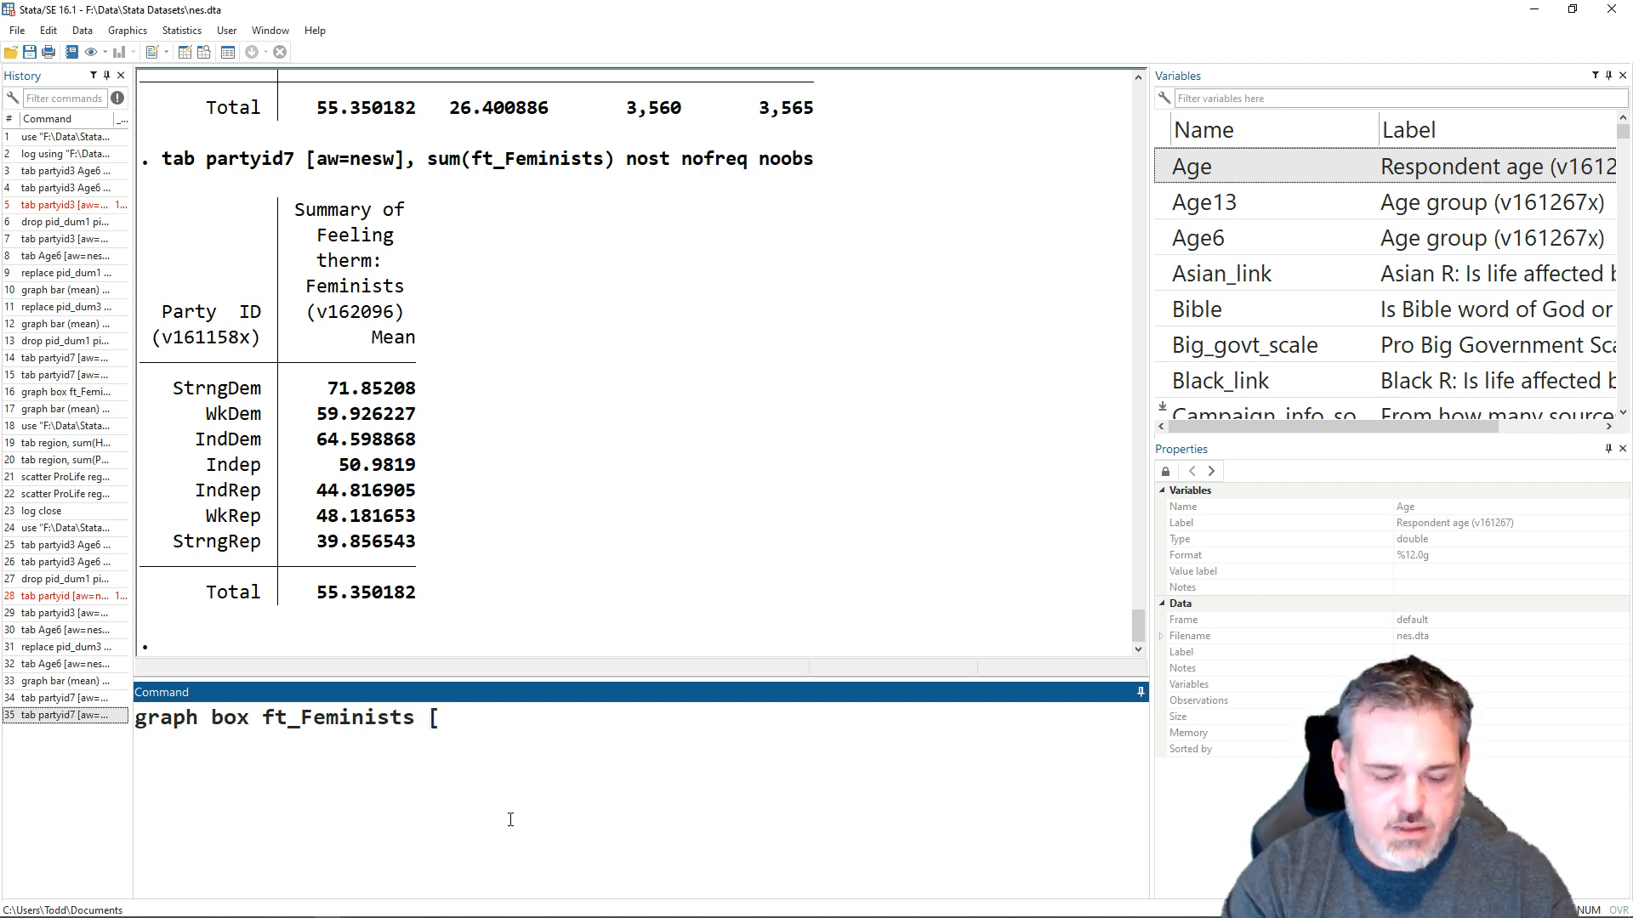
{"action": "type", "text": "aw=nes"}
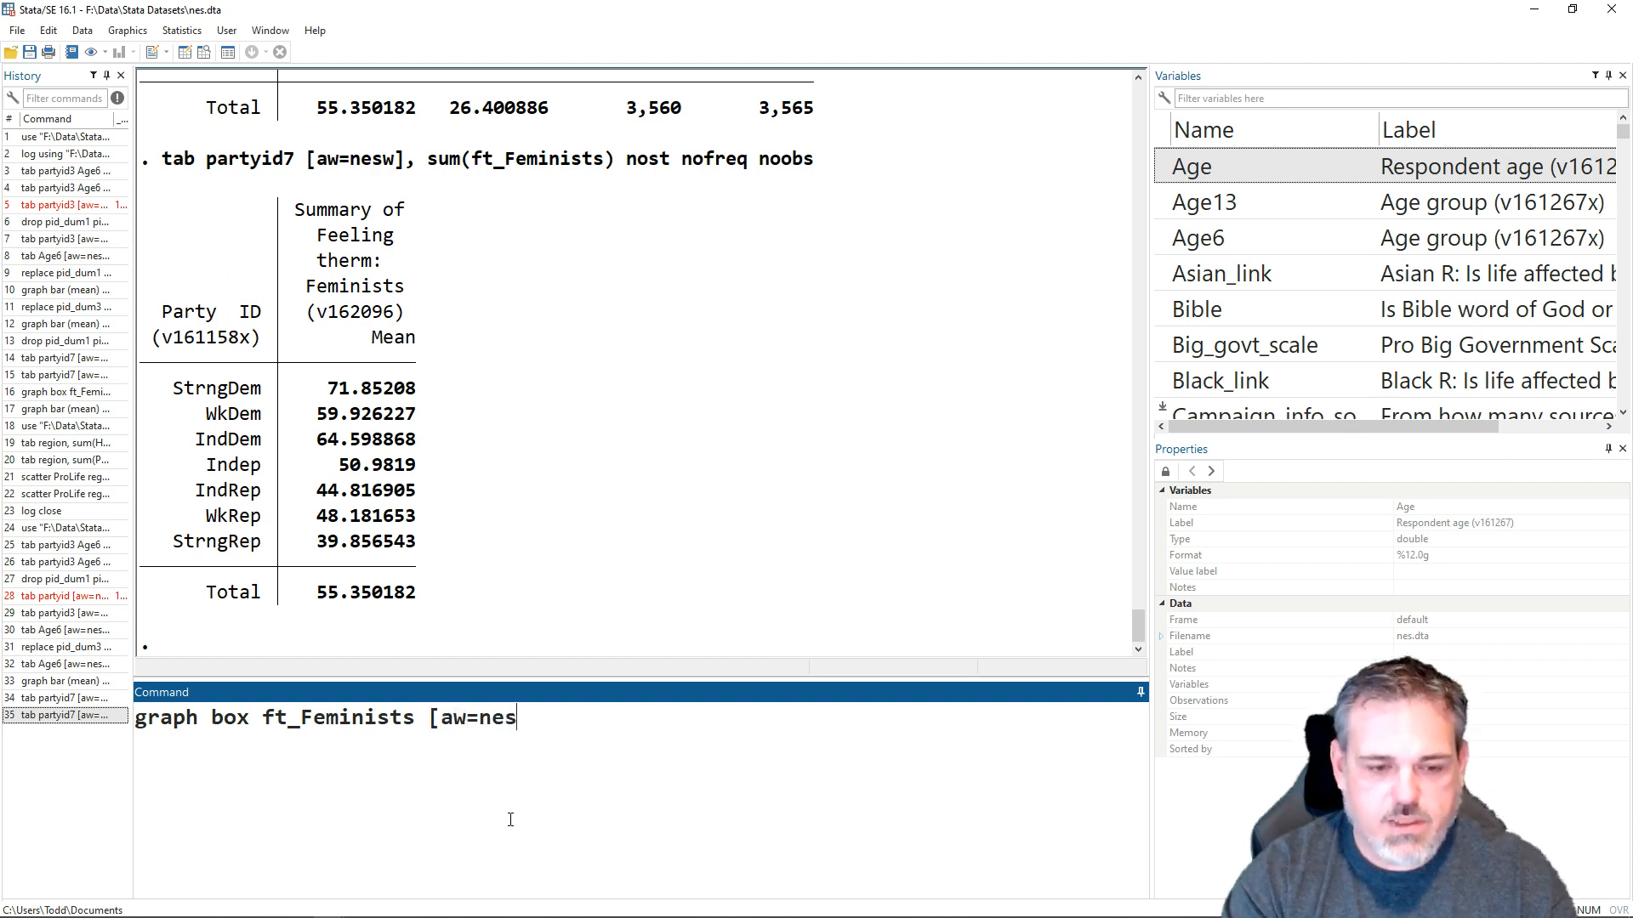
{"action": "type", "text": "w], o"}
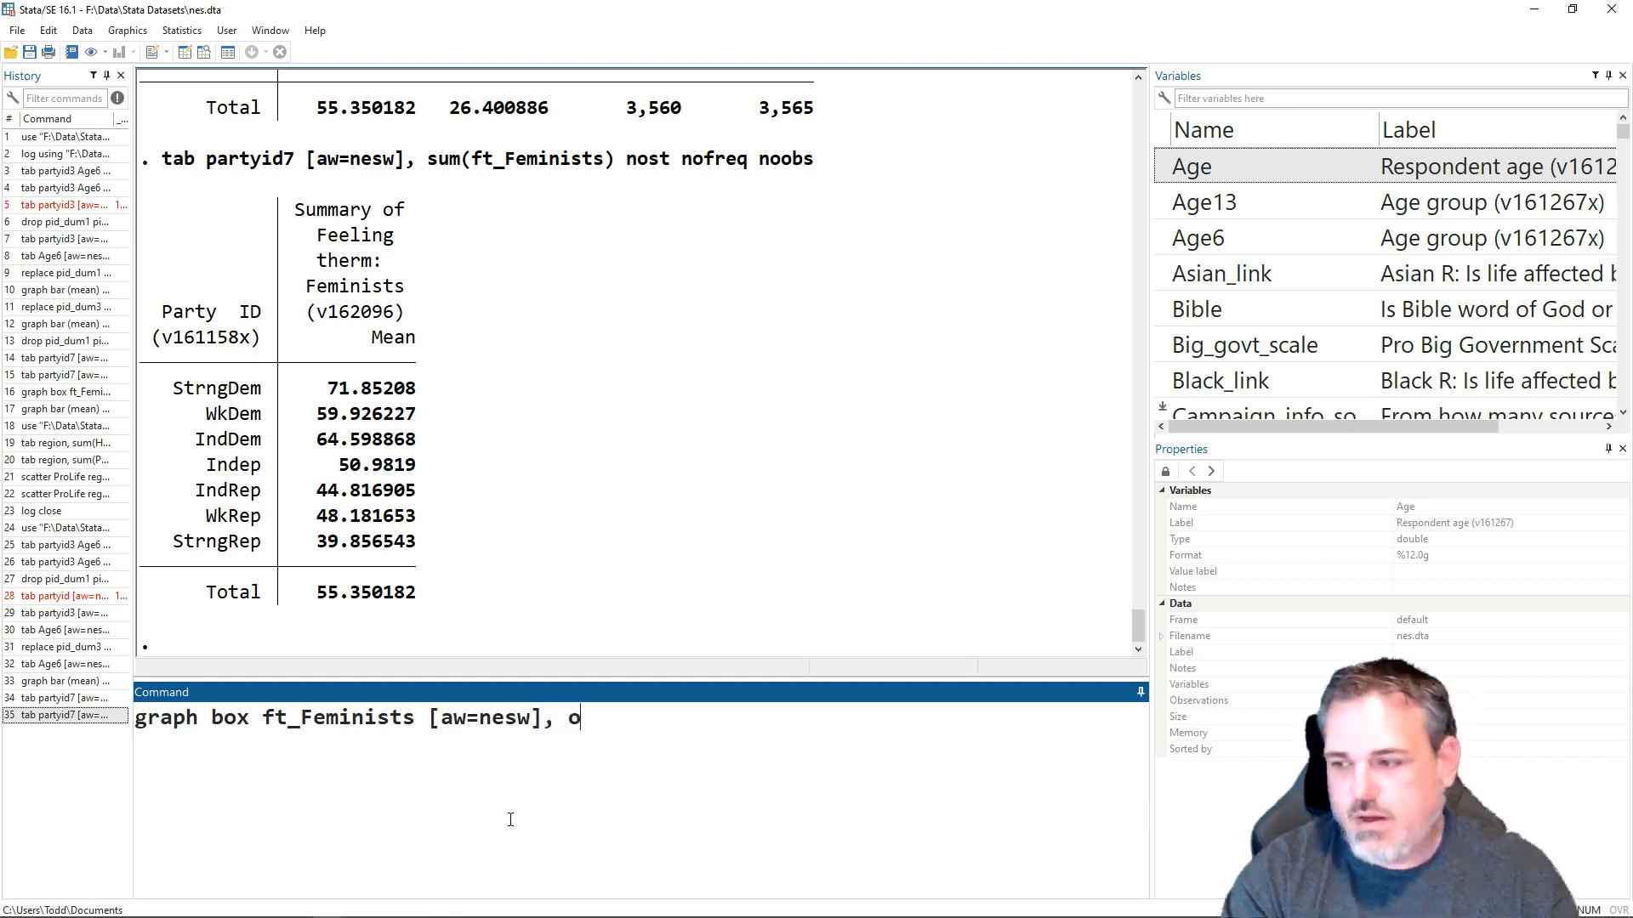
{"action": "type", "text": "ver(part"}
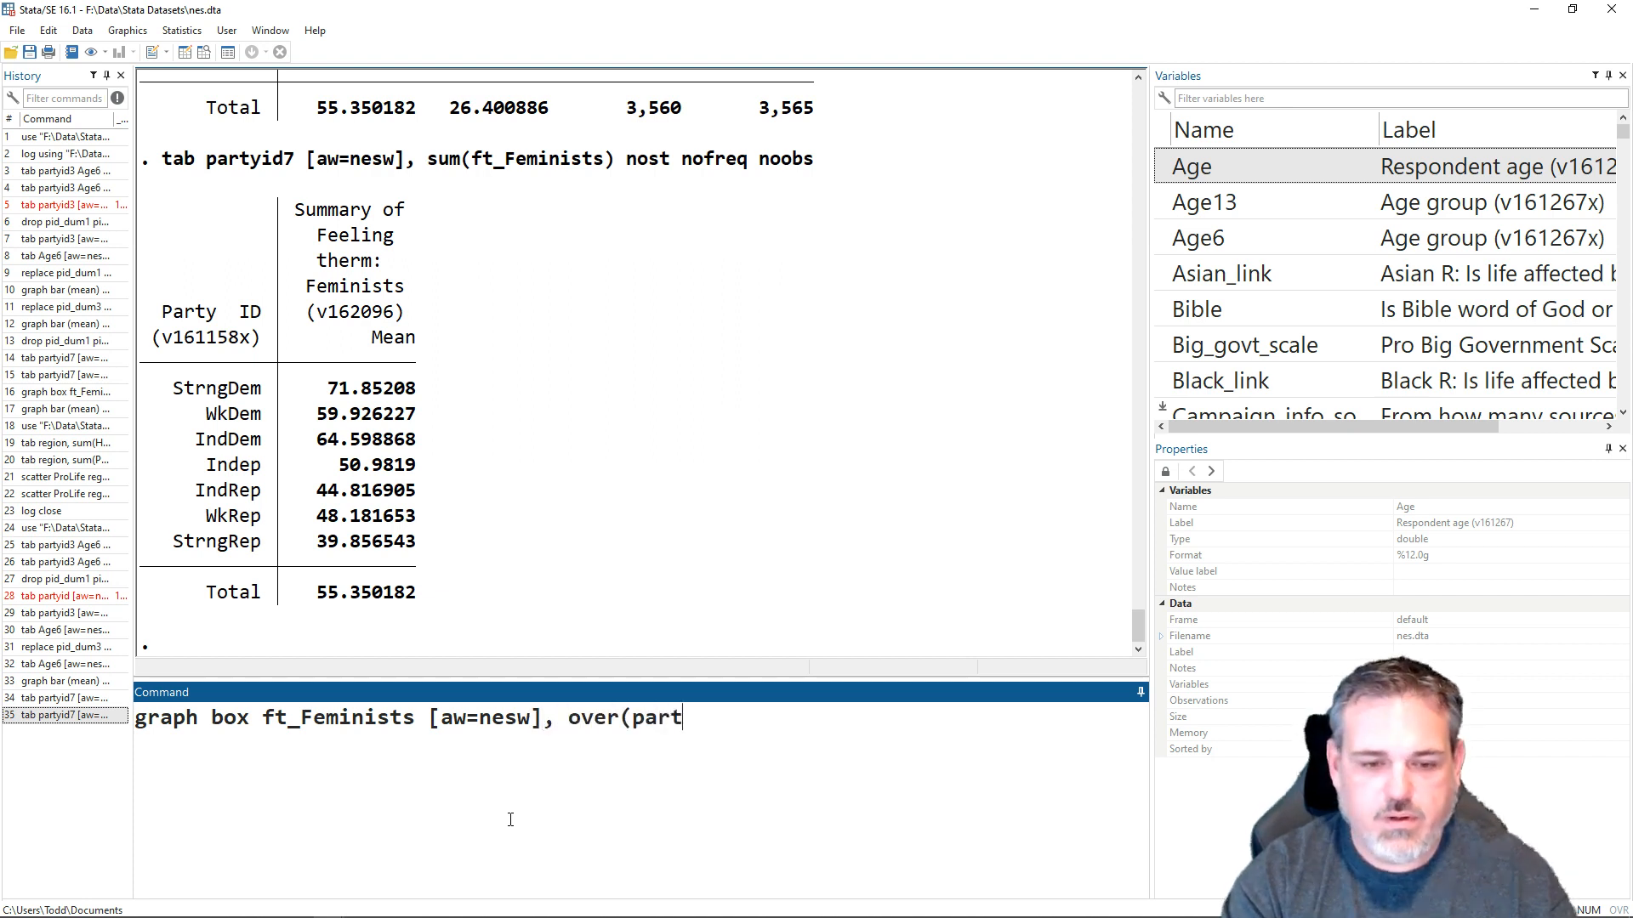
{"action": "type", "text": "yid7"}
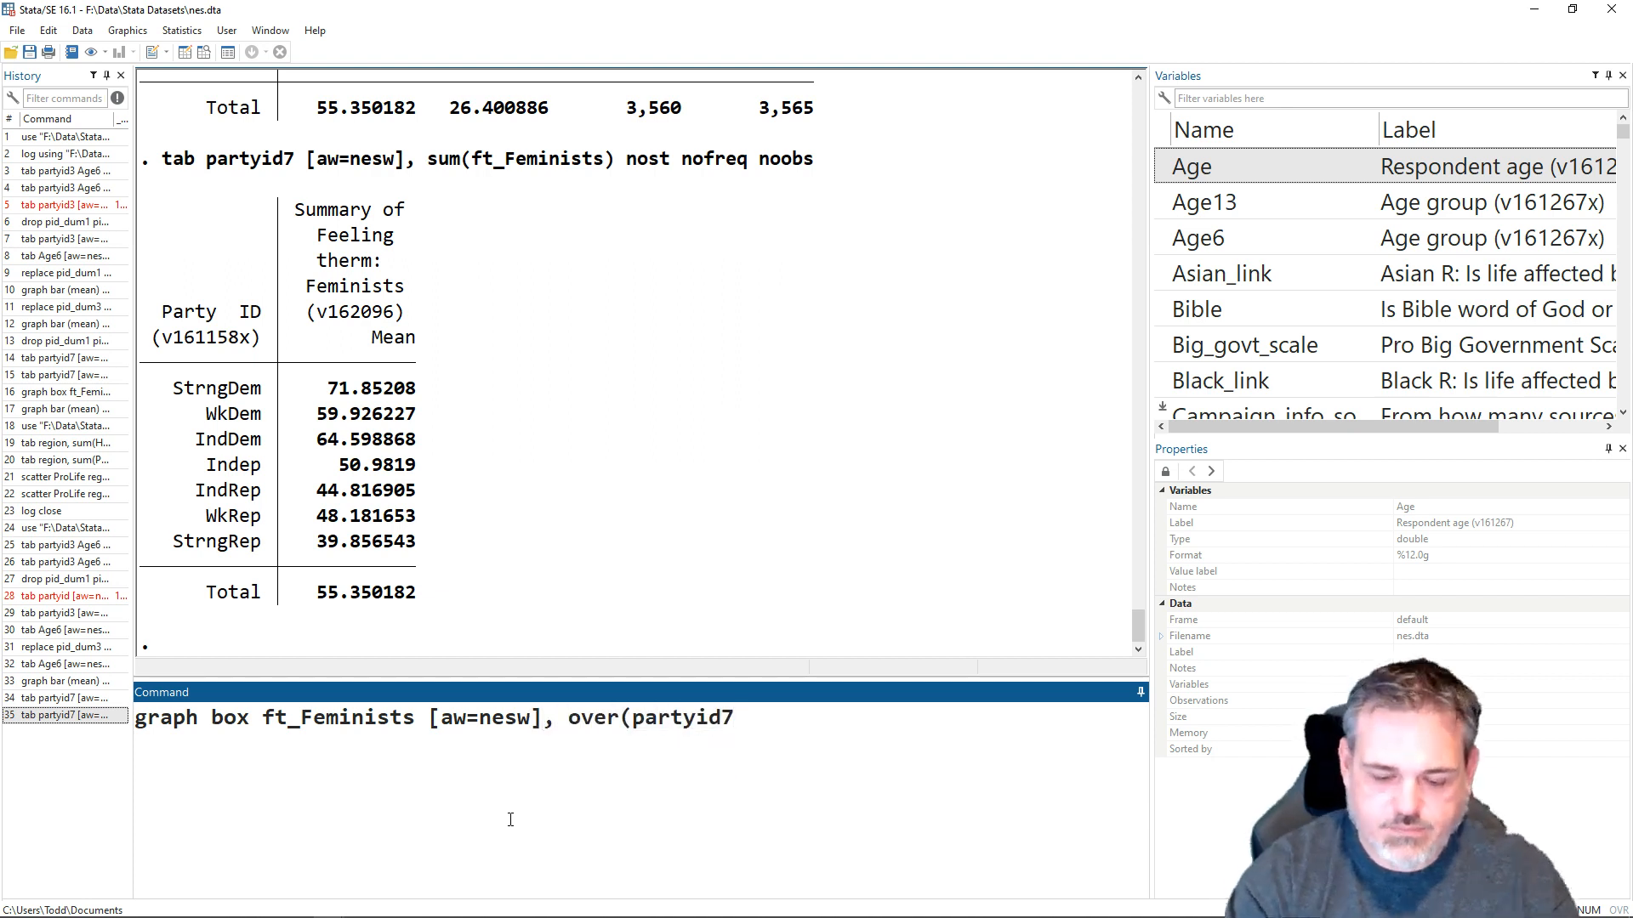
{"action": "type", "text": ")"}
{"action": "key", "text": "Return"}
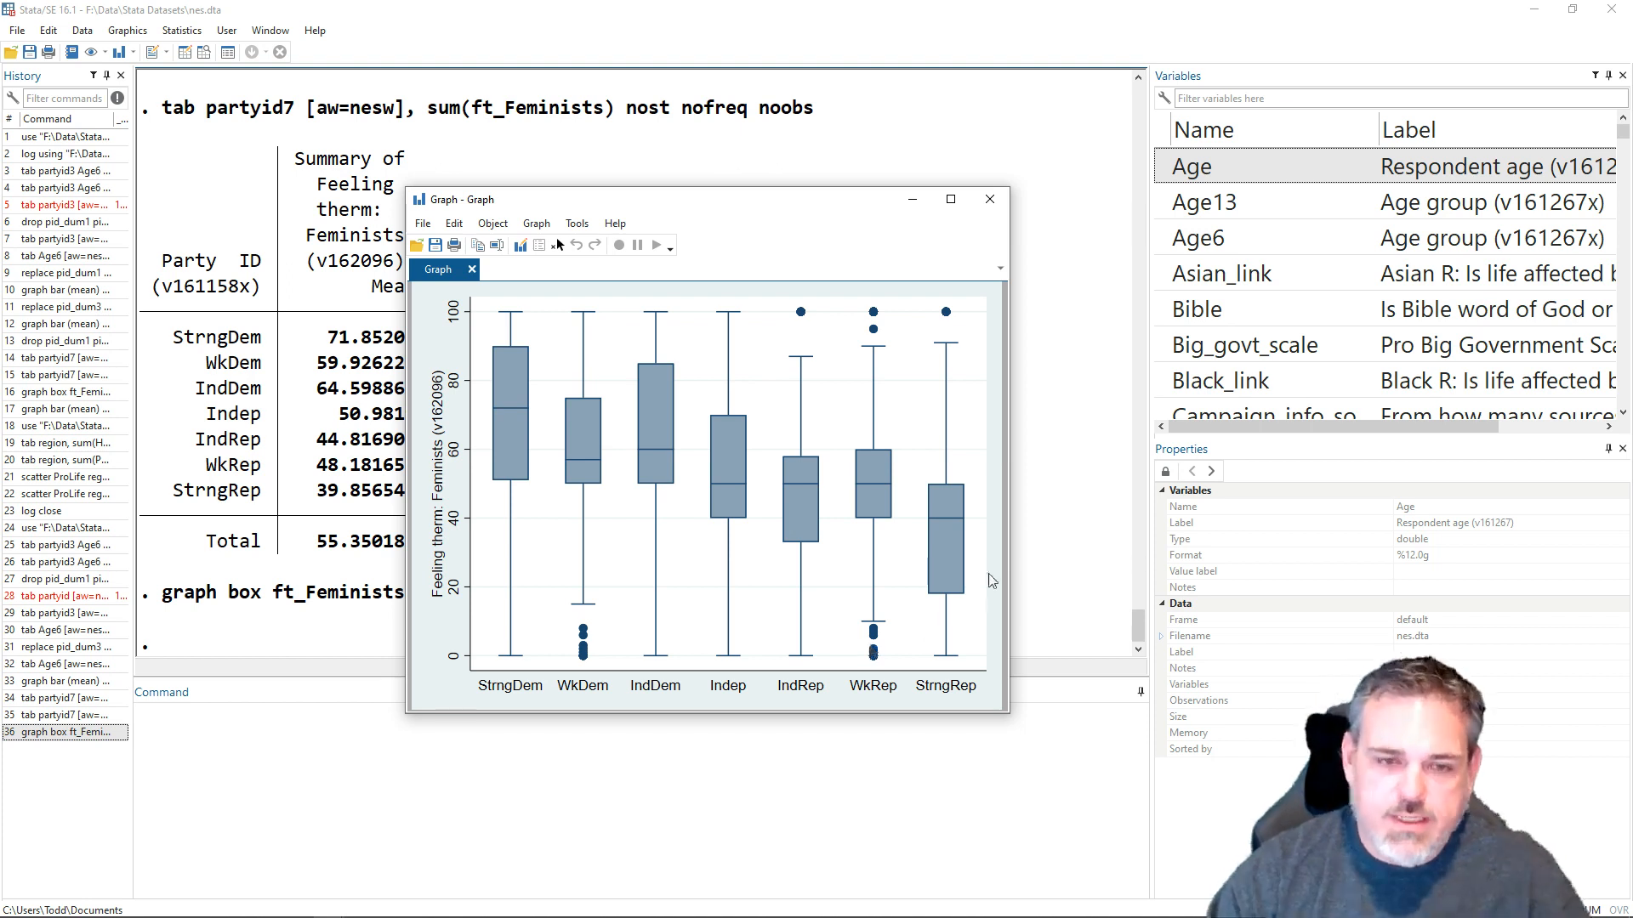
{"action": "left_click", "coordinate": [987, 200]}
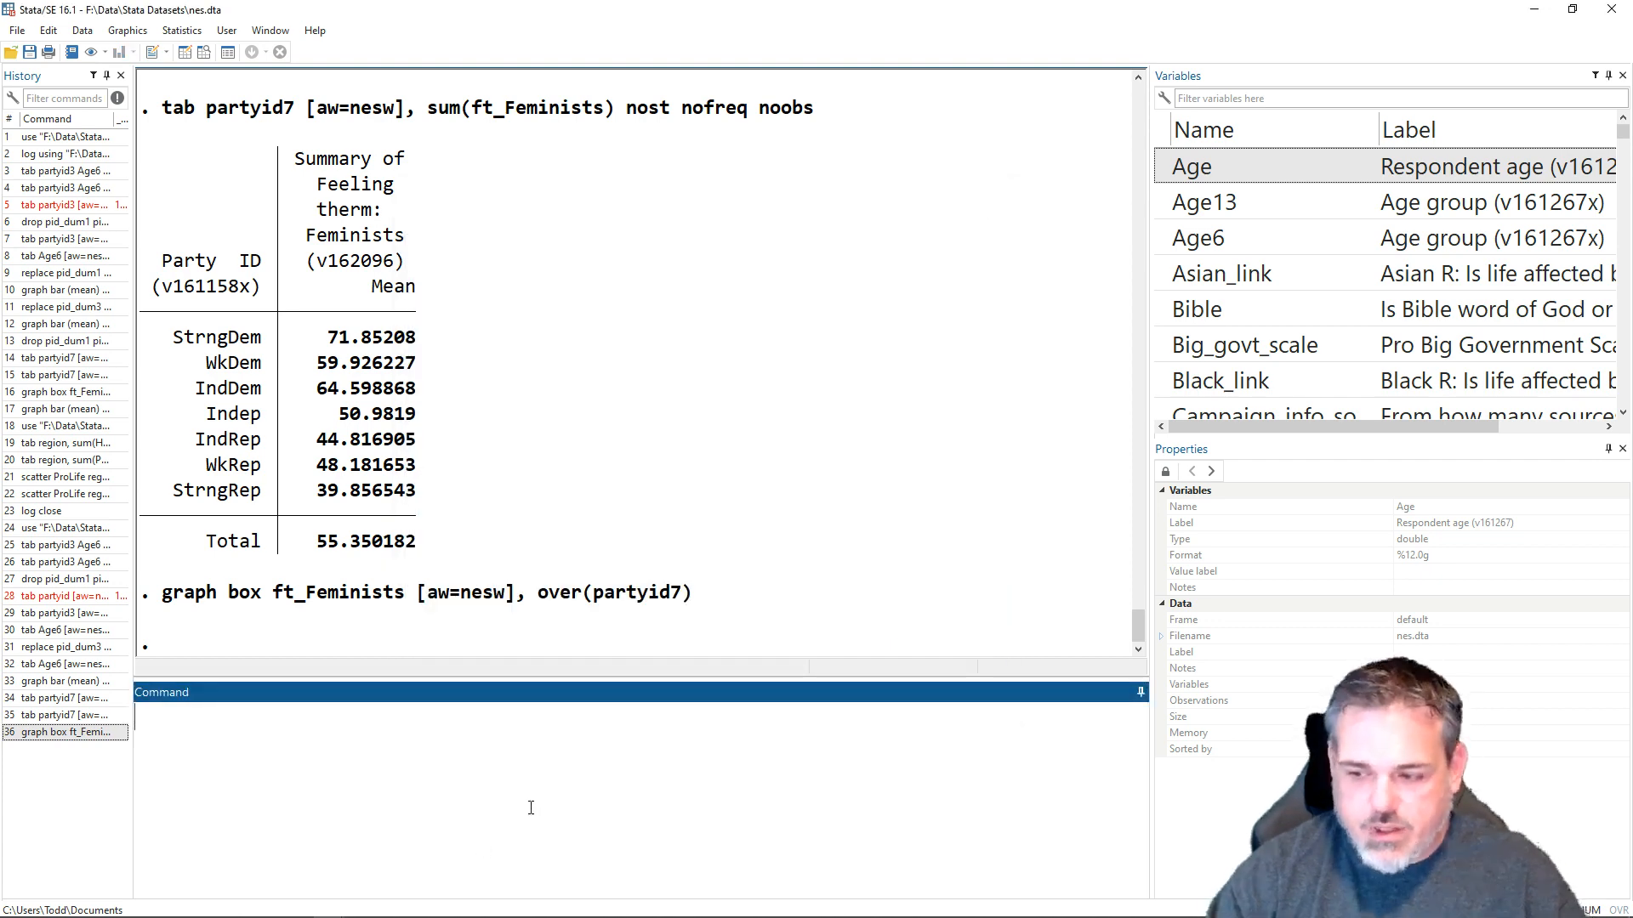
- Draw a weighted bar graph by running graph bar (mean) ft_Feminists [aw=nesw], over(partyid7), and close the graph window after viewing it
{"action": "type", "text": "graph "}
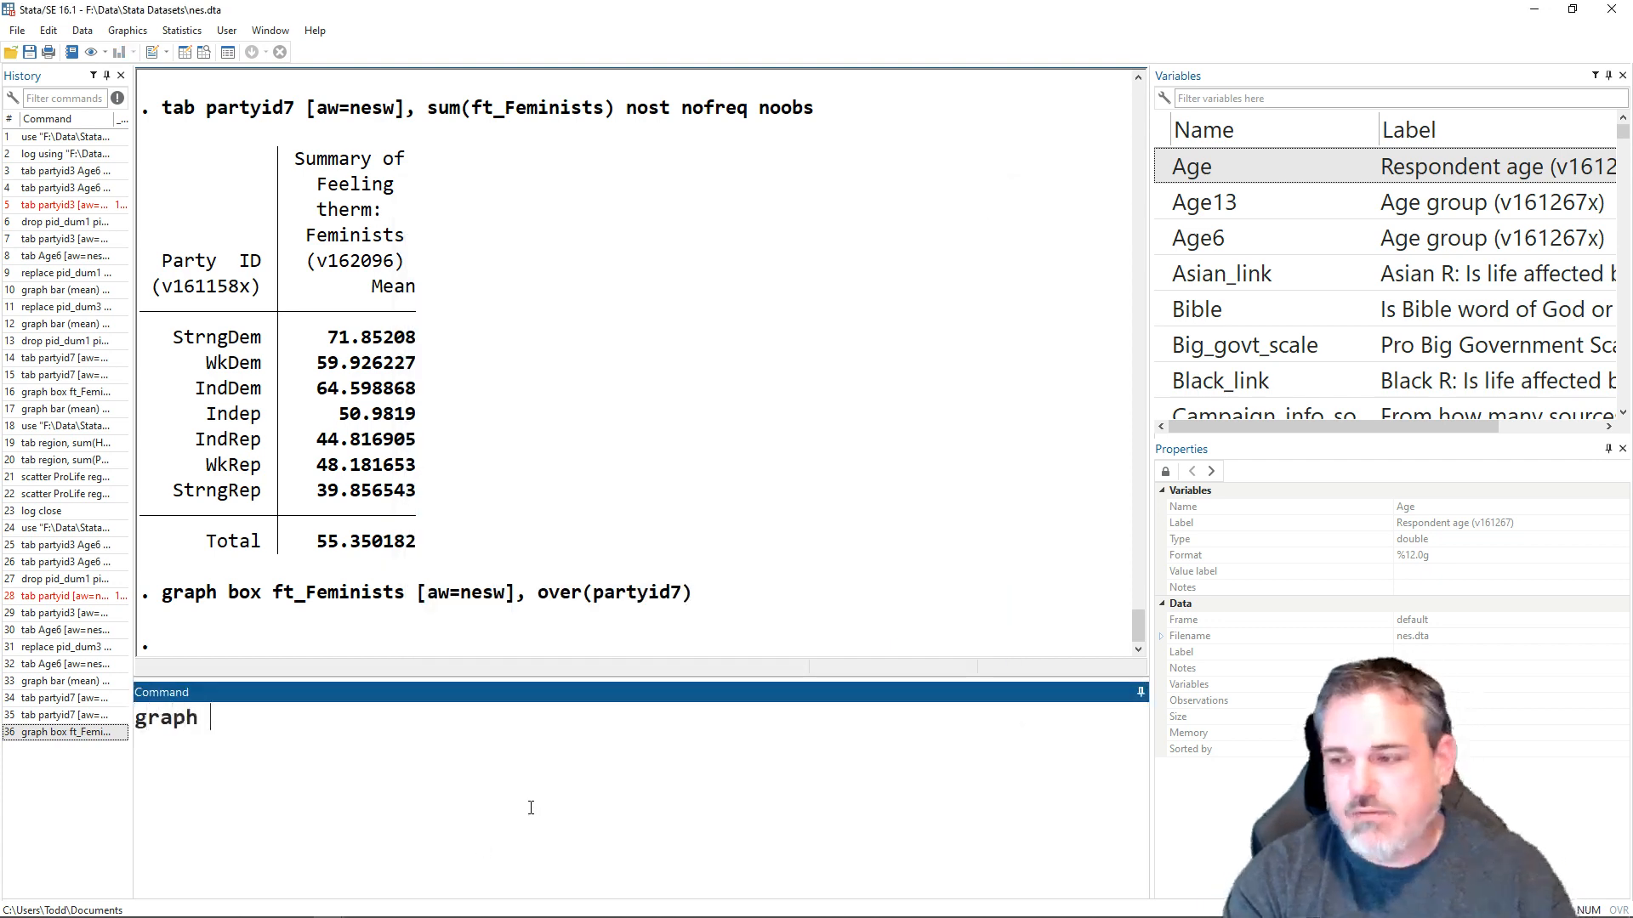
{"action": "type", "text": "bar (me"}
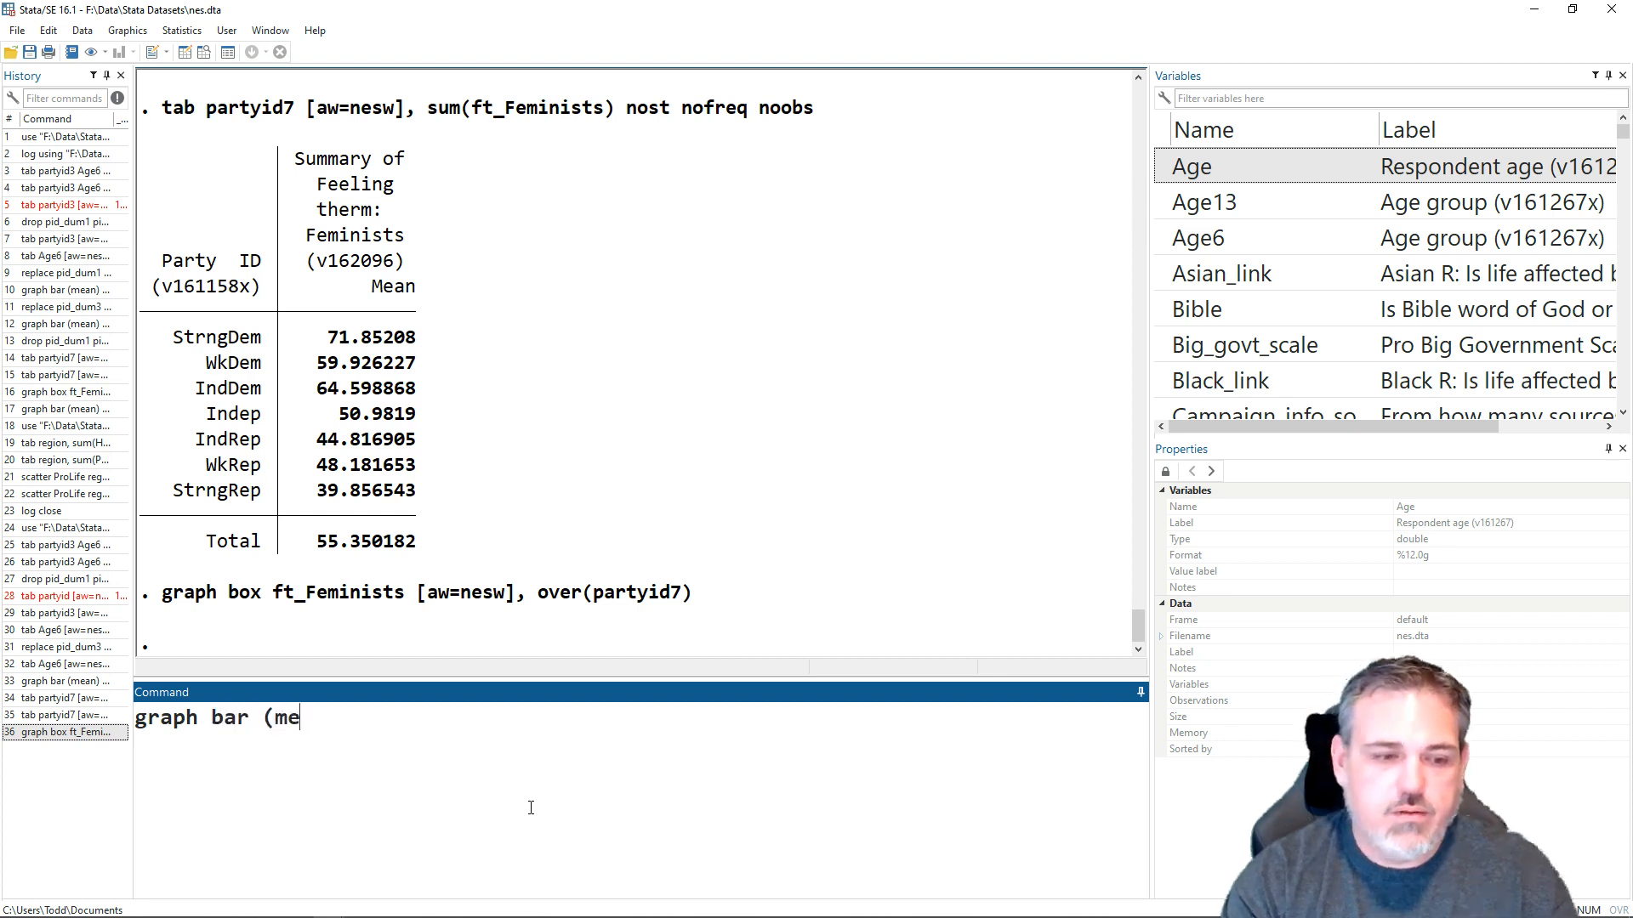
{"action": "type", "text": "an_f"}
{"action": "key", "text": "BackSpace"}
{"action": "key", "text": "BackSpace"}
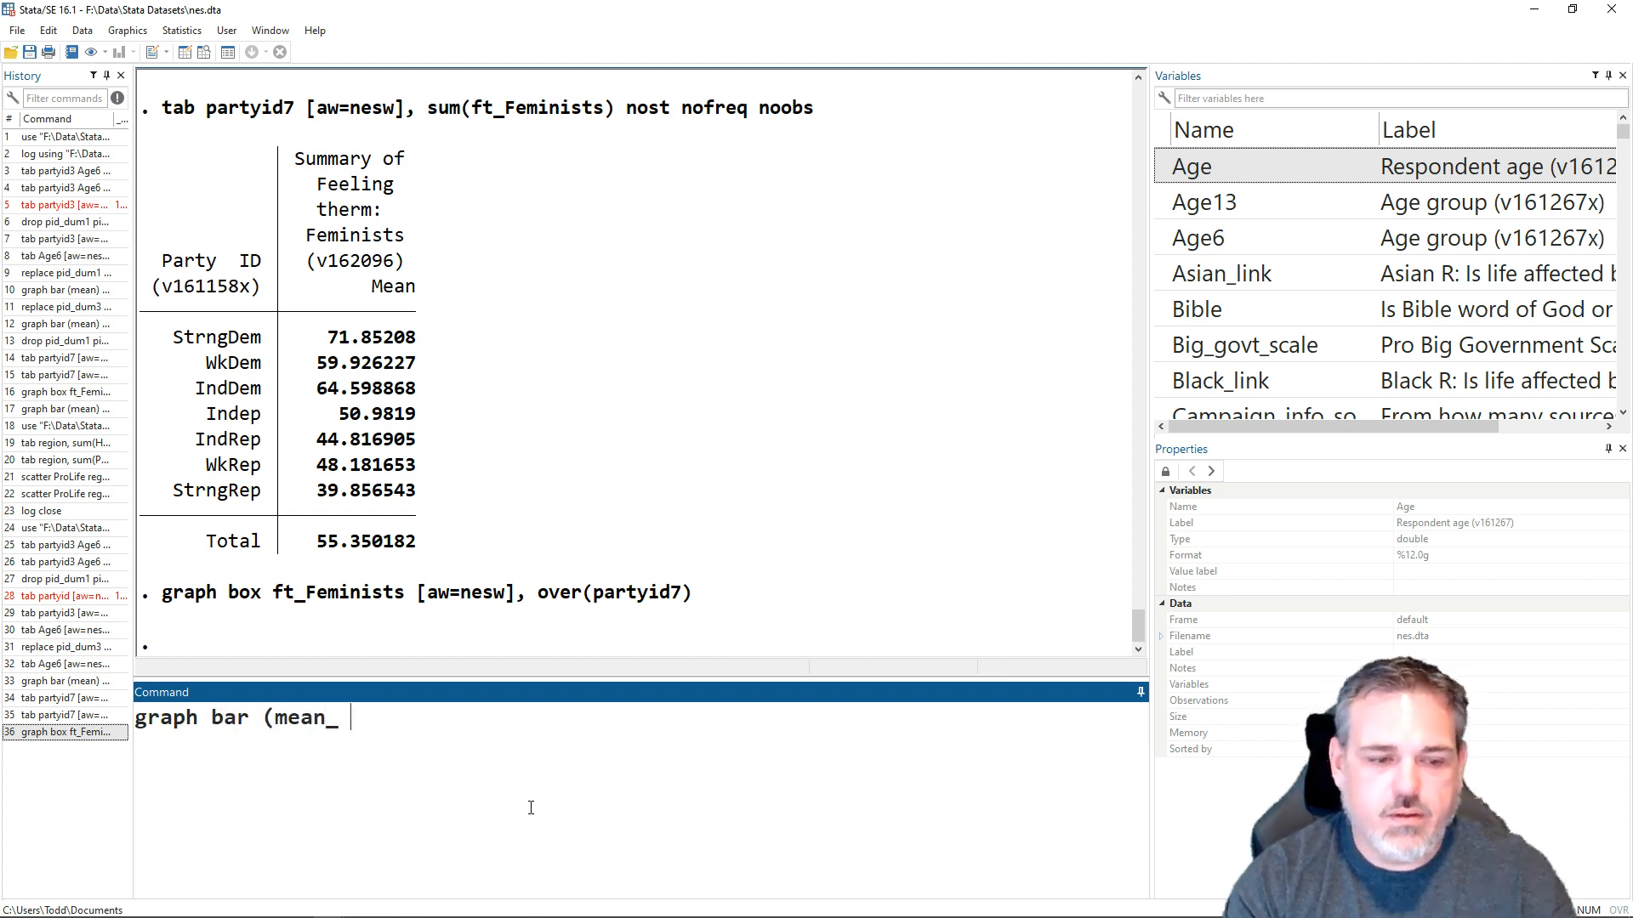
{"action": "type", "text": ") ft"}
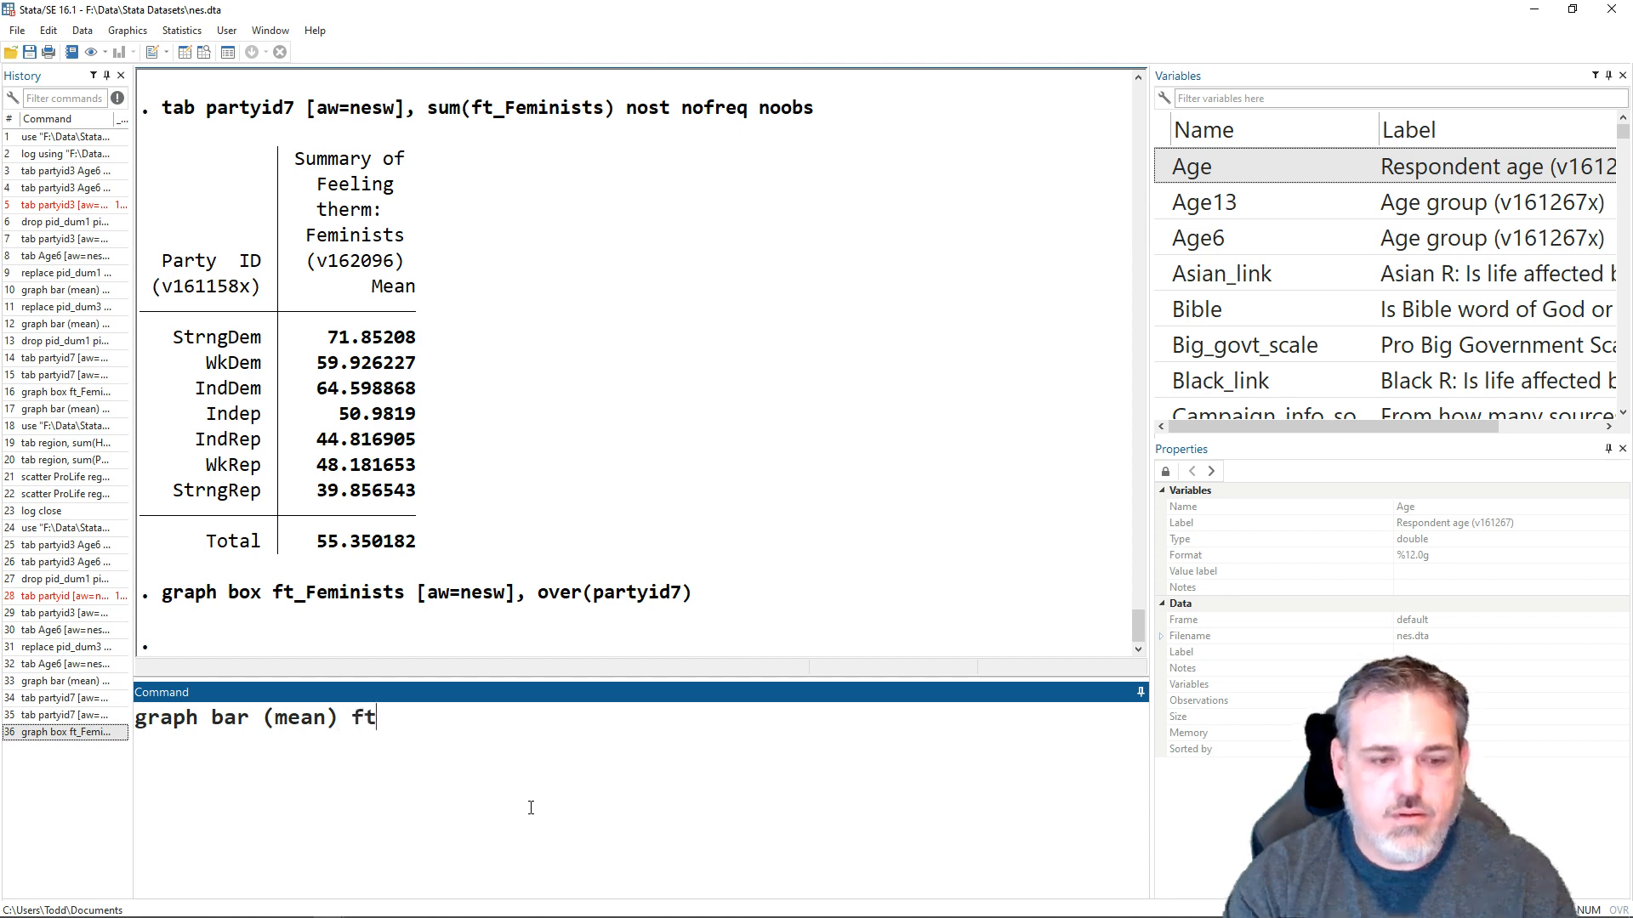
{"action": "type", "text": "_Feminists "}
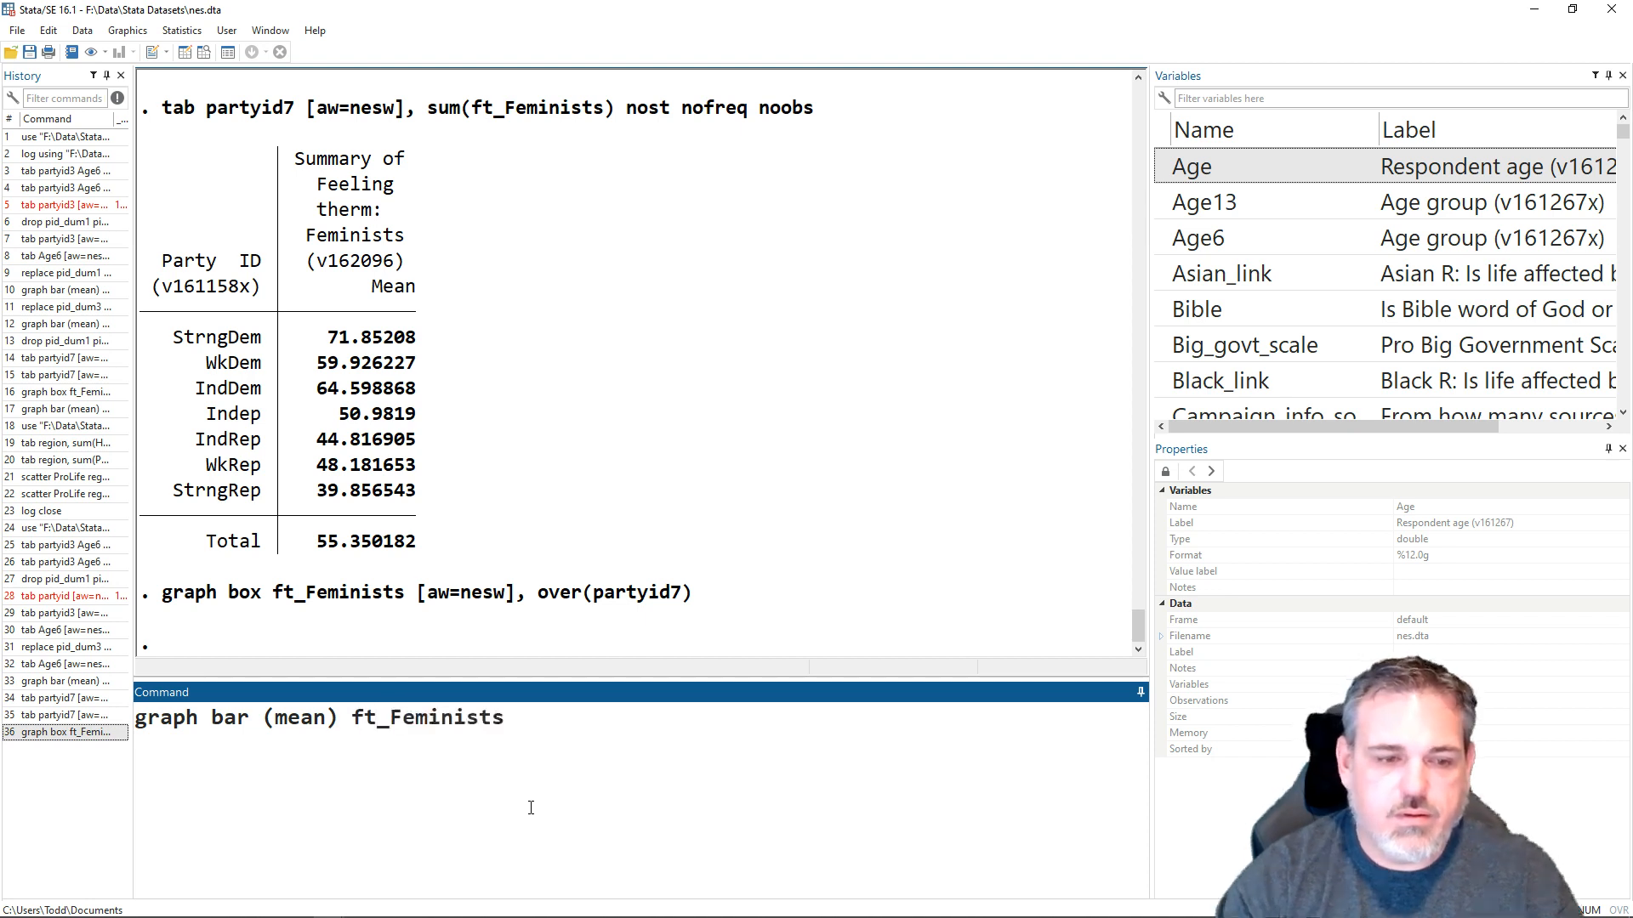
{"action": "type", "text": "[aw"}
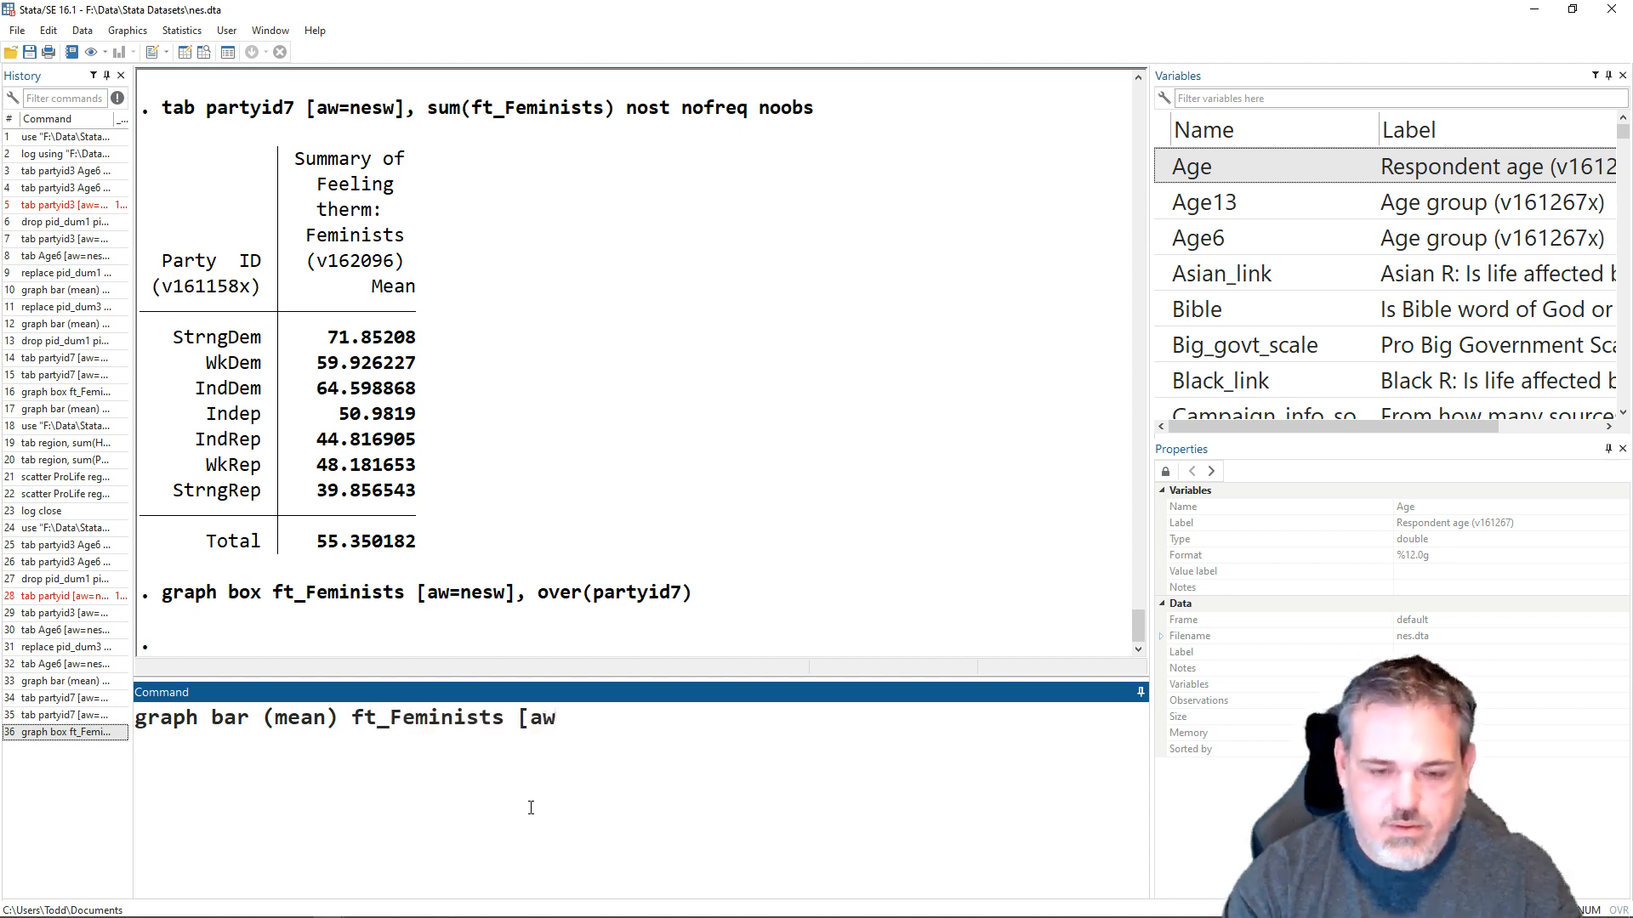
{"action": "type", "text": "=nesw]"}
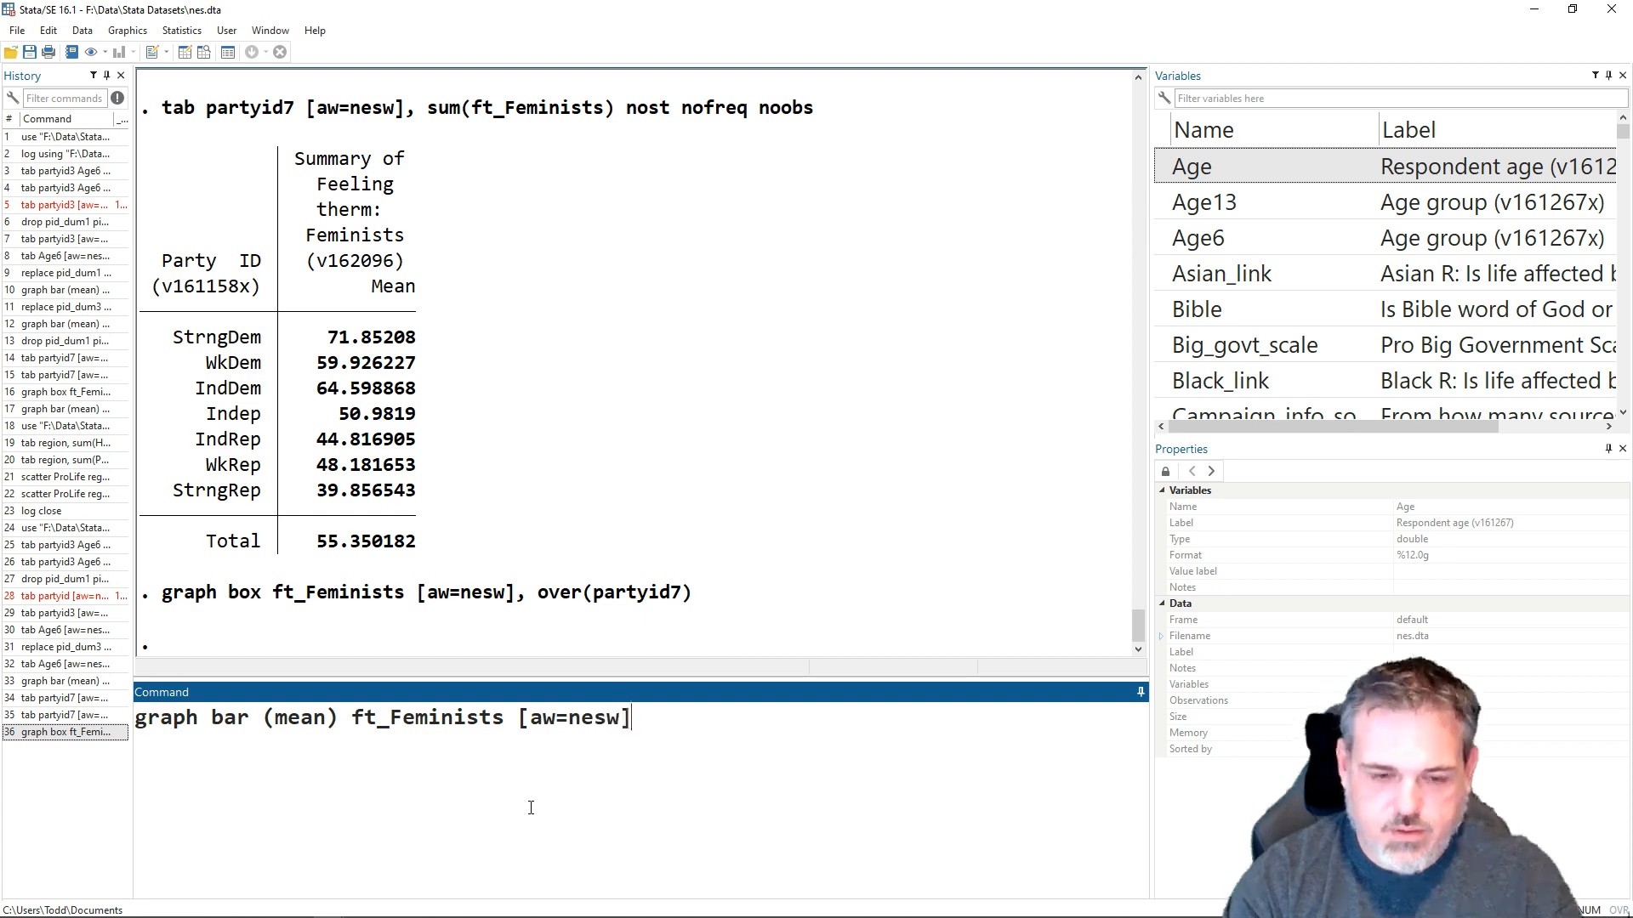
{"action": "type", "text": "m"}
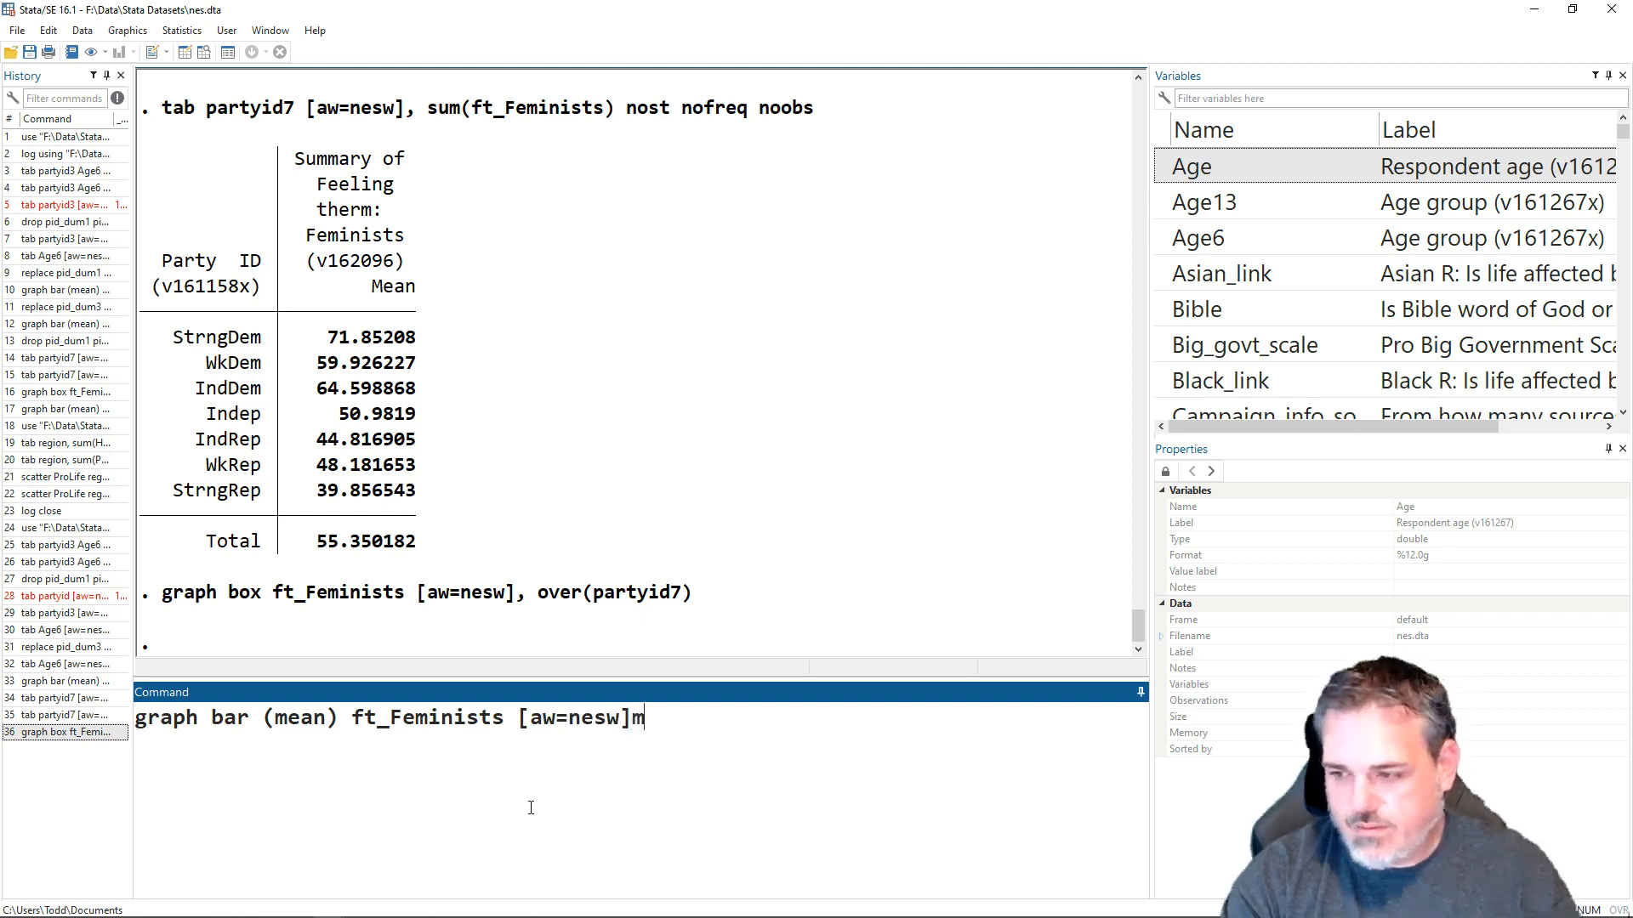
{"action": "key", "text": "BackSpace"}
{"action": "key", "text": "BackSpace"}
{"action": "type", "text": ", ov"}
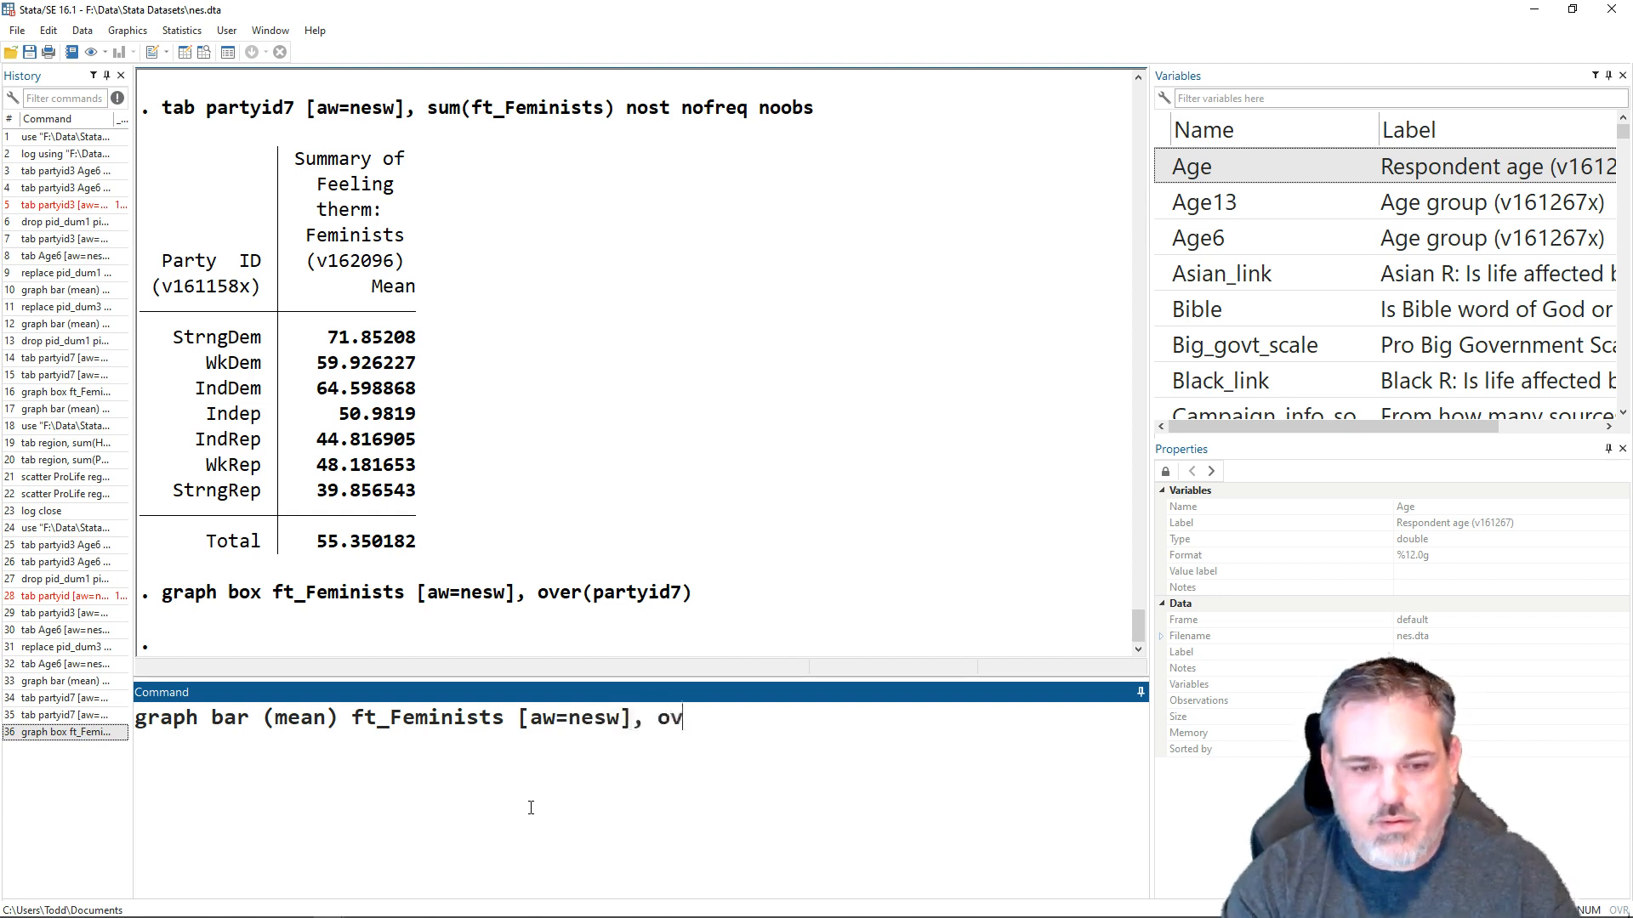
{"action": "type", "text": "er(part"}
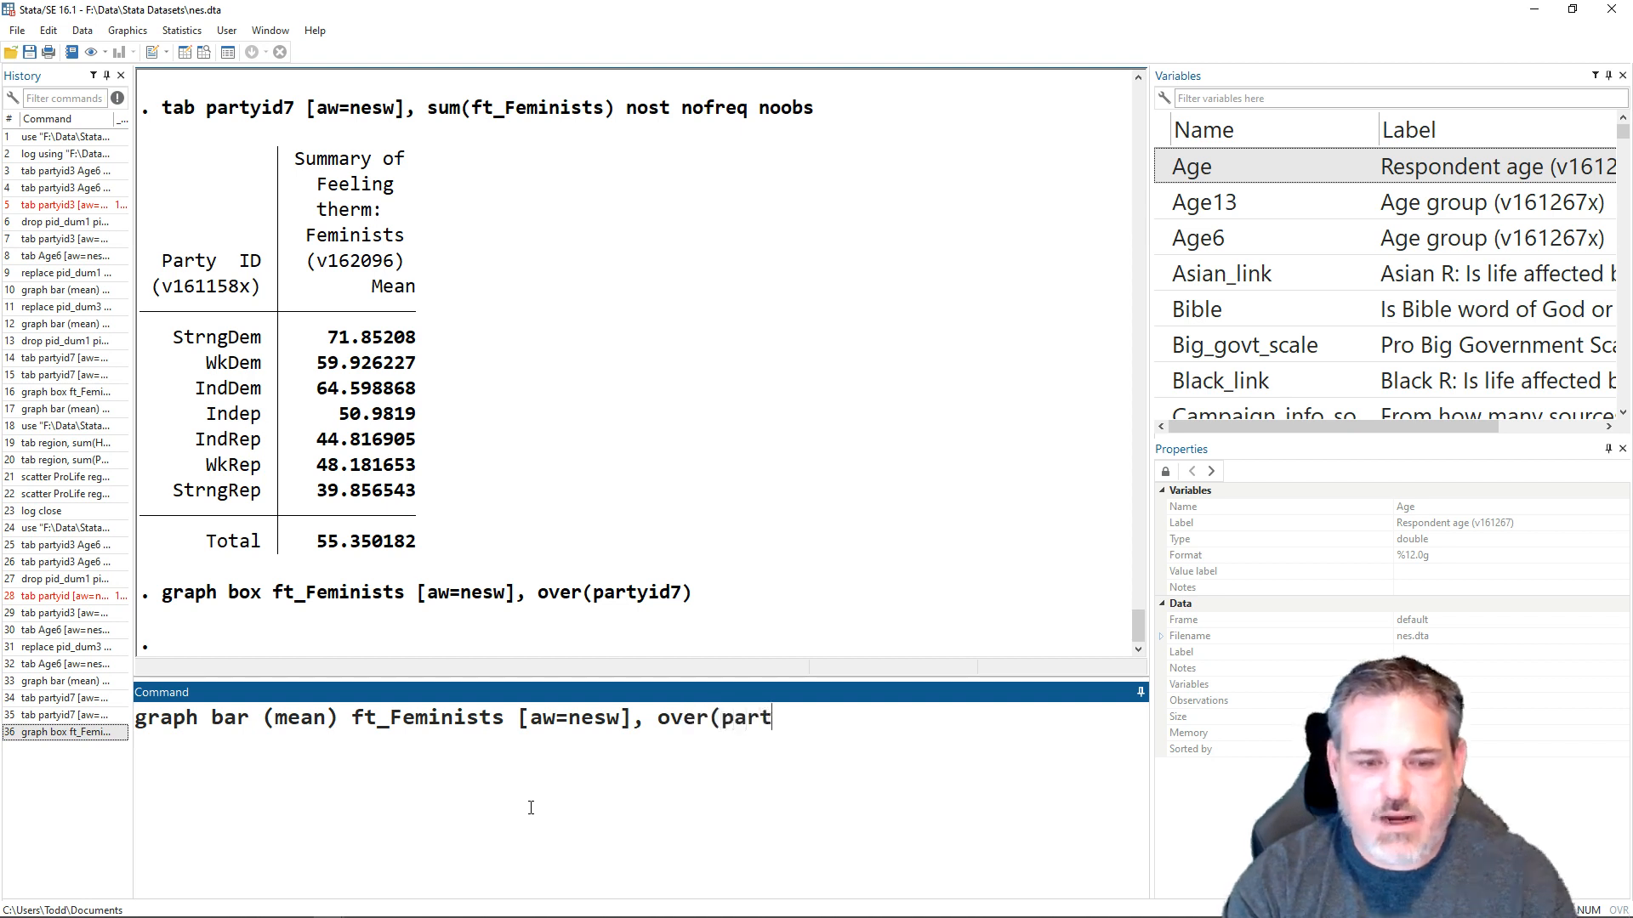
{"action": "type", "text": "yid7"}
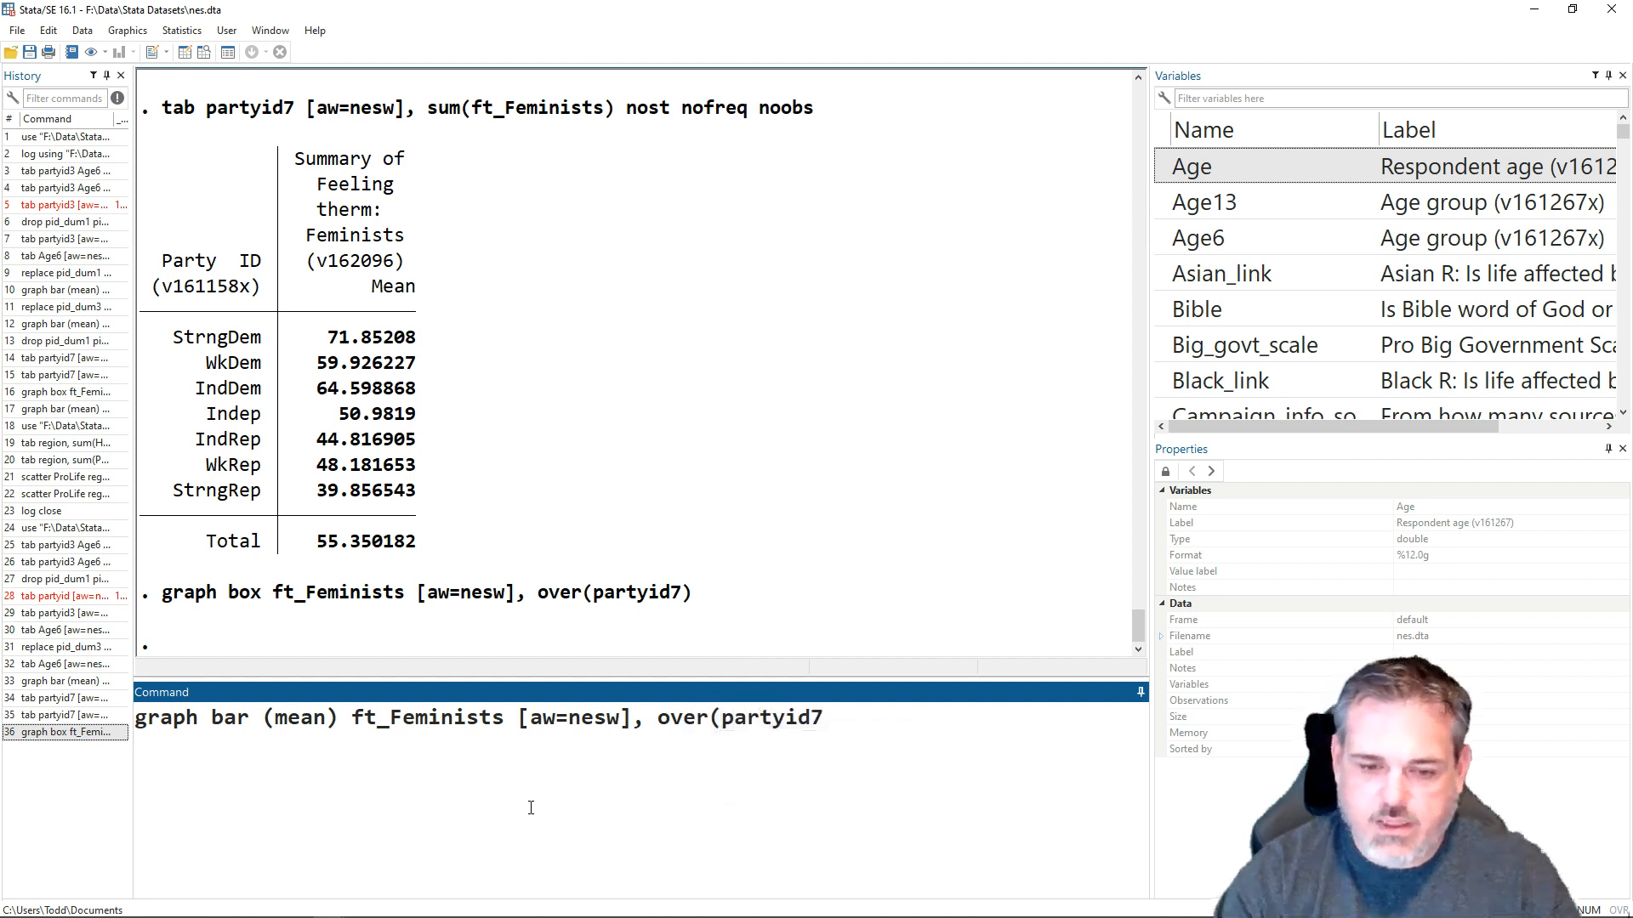
{"action": "type", "text": ")"}
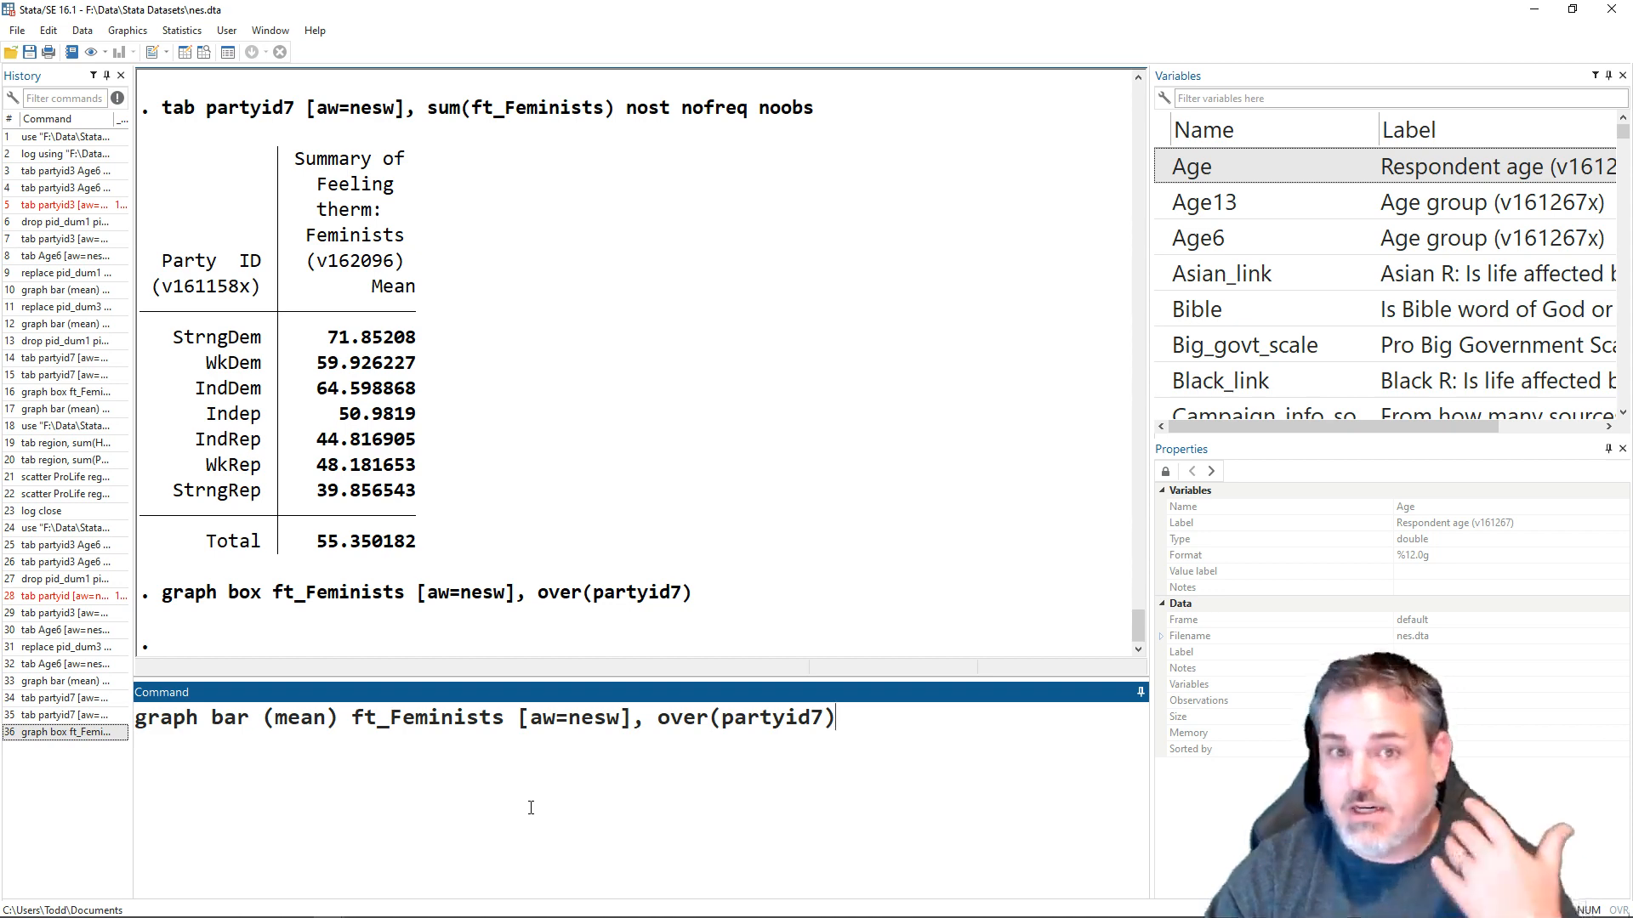
{"action": "key", "text": "Return"}
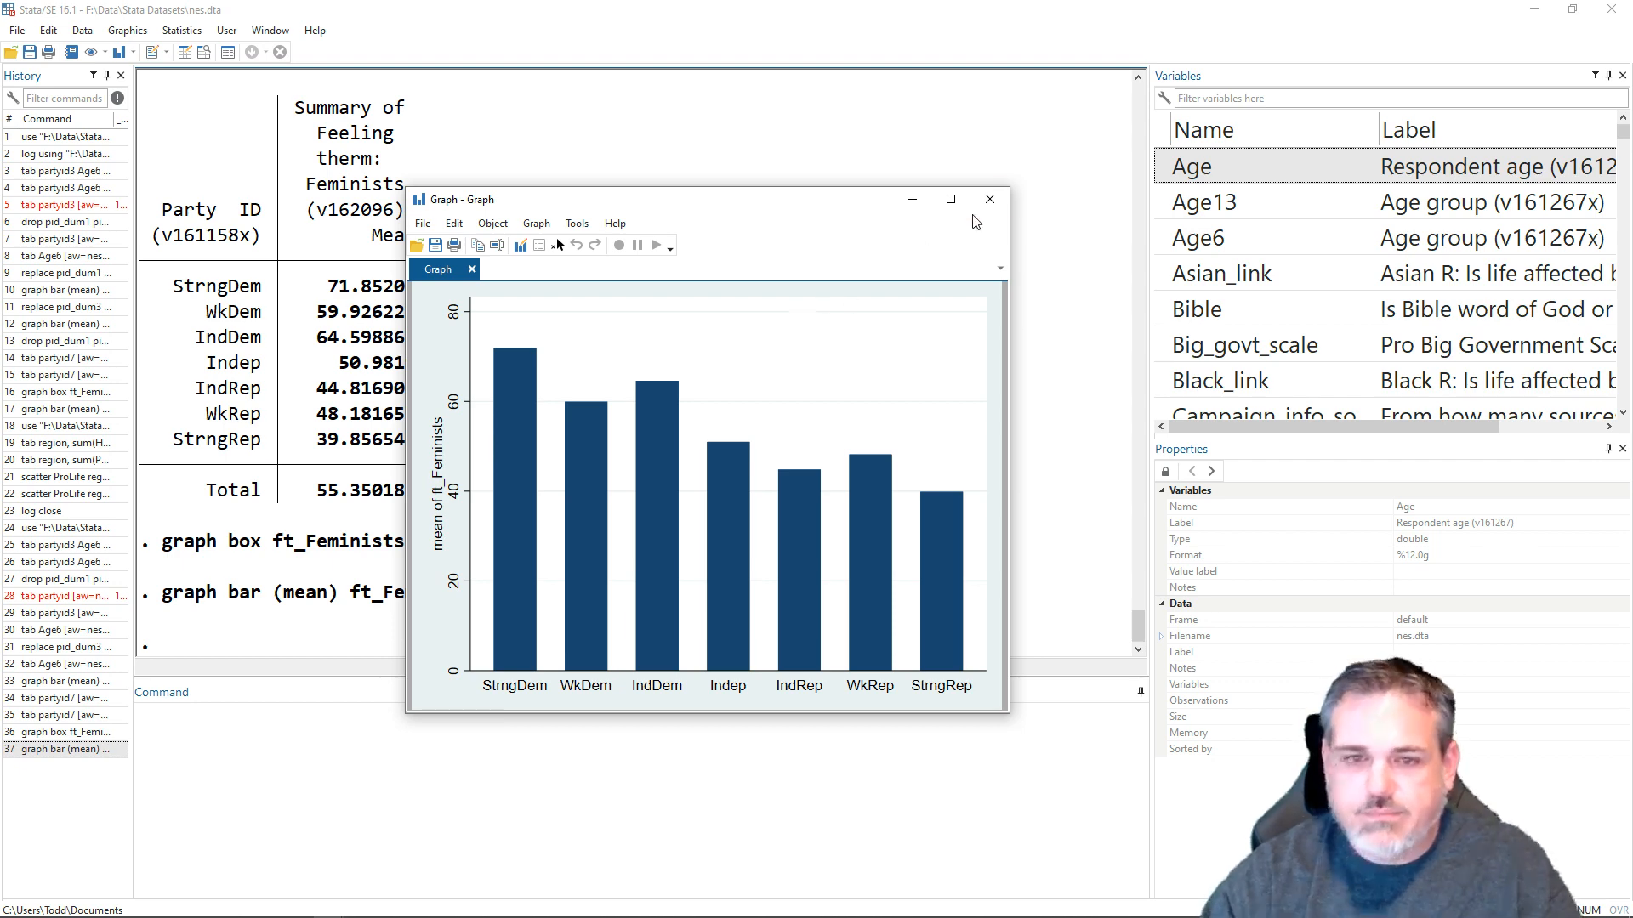
{"action": "left_click", "coordinate": [990, 199]}
- Open the states.dta dataset from the Stata Datasets folder without saving the changes to the data in memory
{"action": "left_click", "coordinate": [17, 30]}
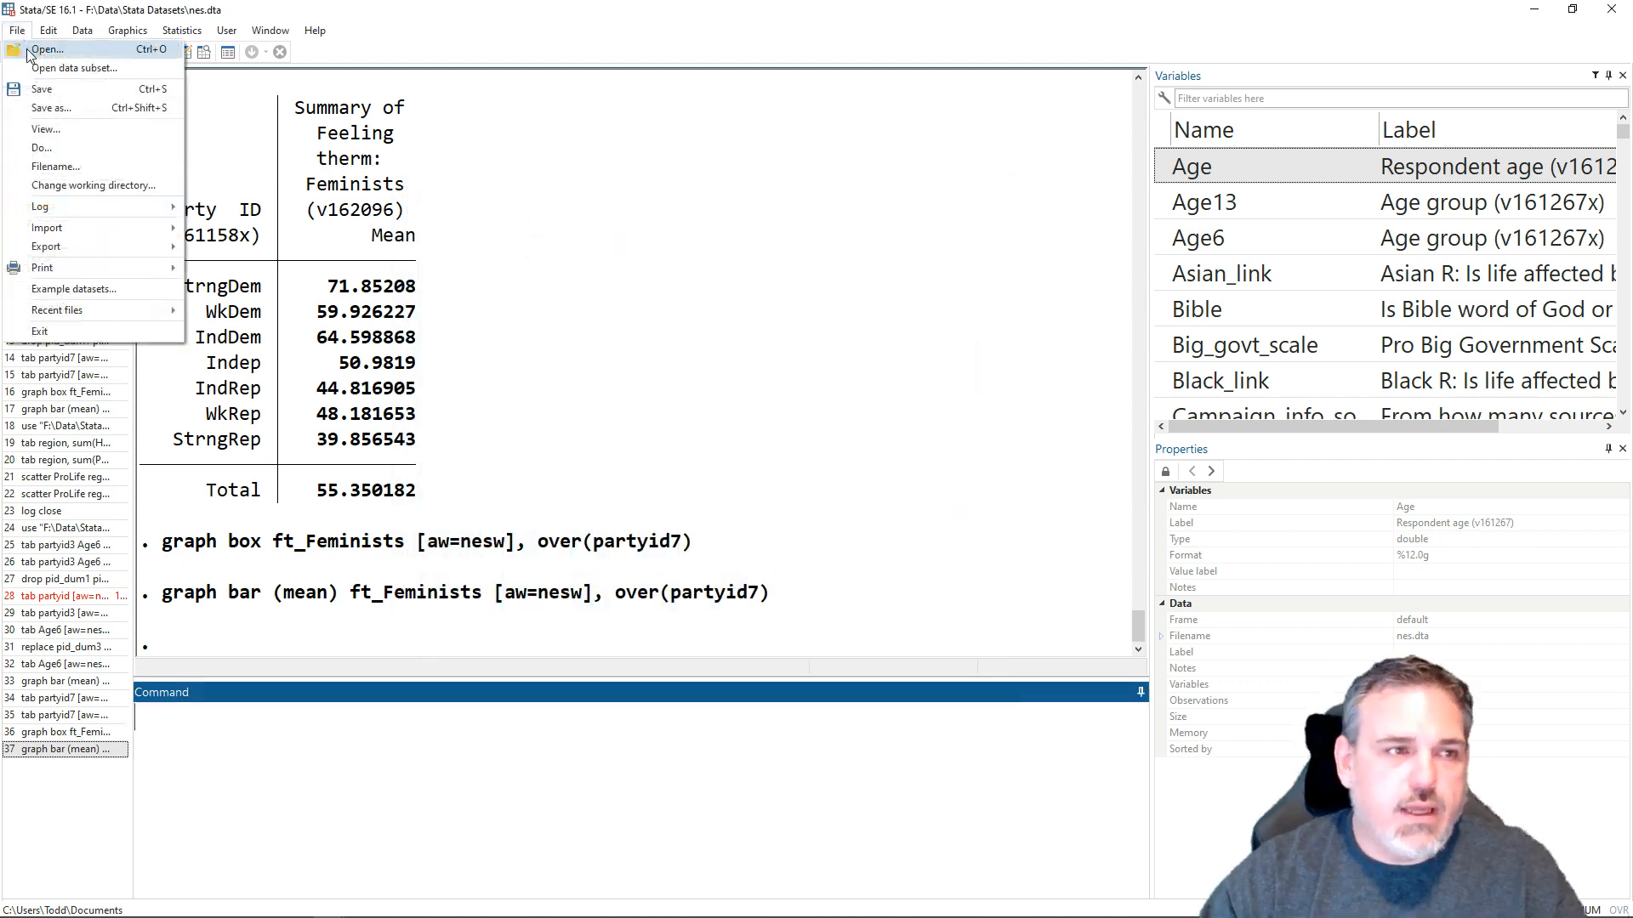
{"action": "left_click", "coordinate": [32, 56]}
{"action": "left_click", "coordinate": [195, 197]}
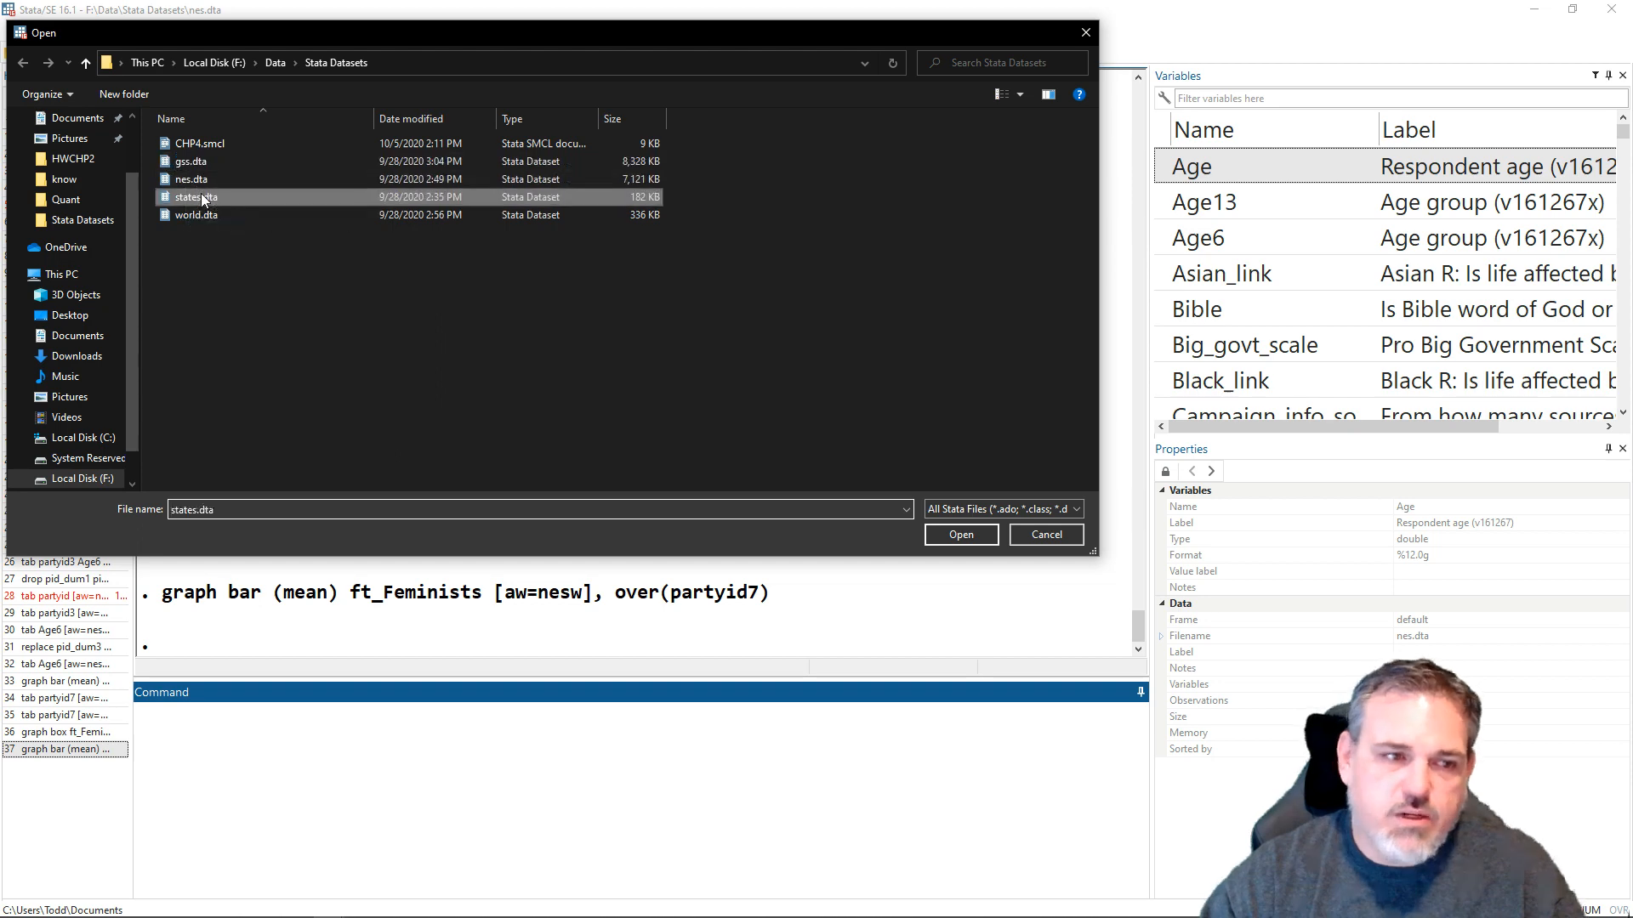
{"action": "left_click", "coordinate": [961, 534]}
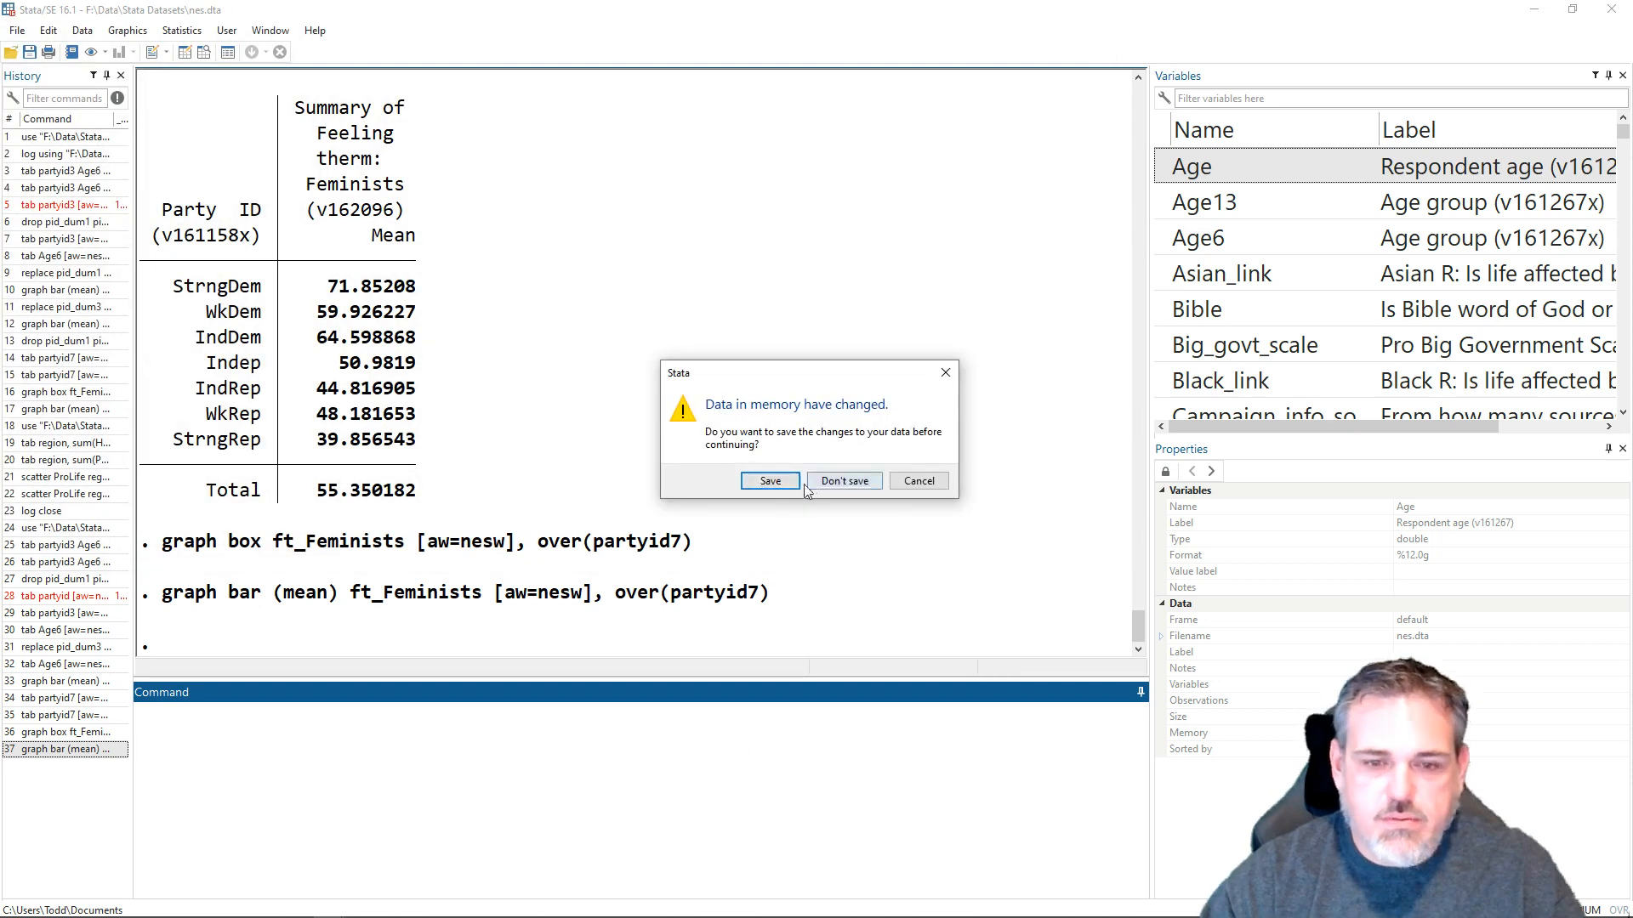
{"action": "left_click", "coordinate": [846, 482]}
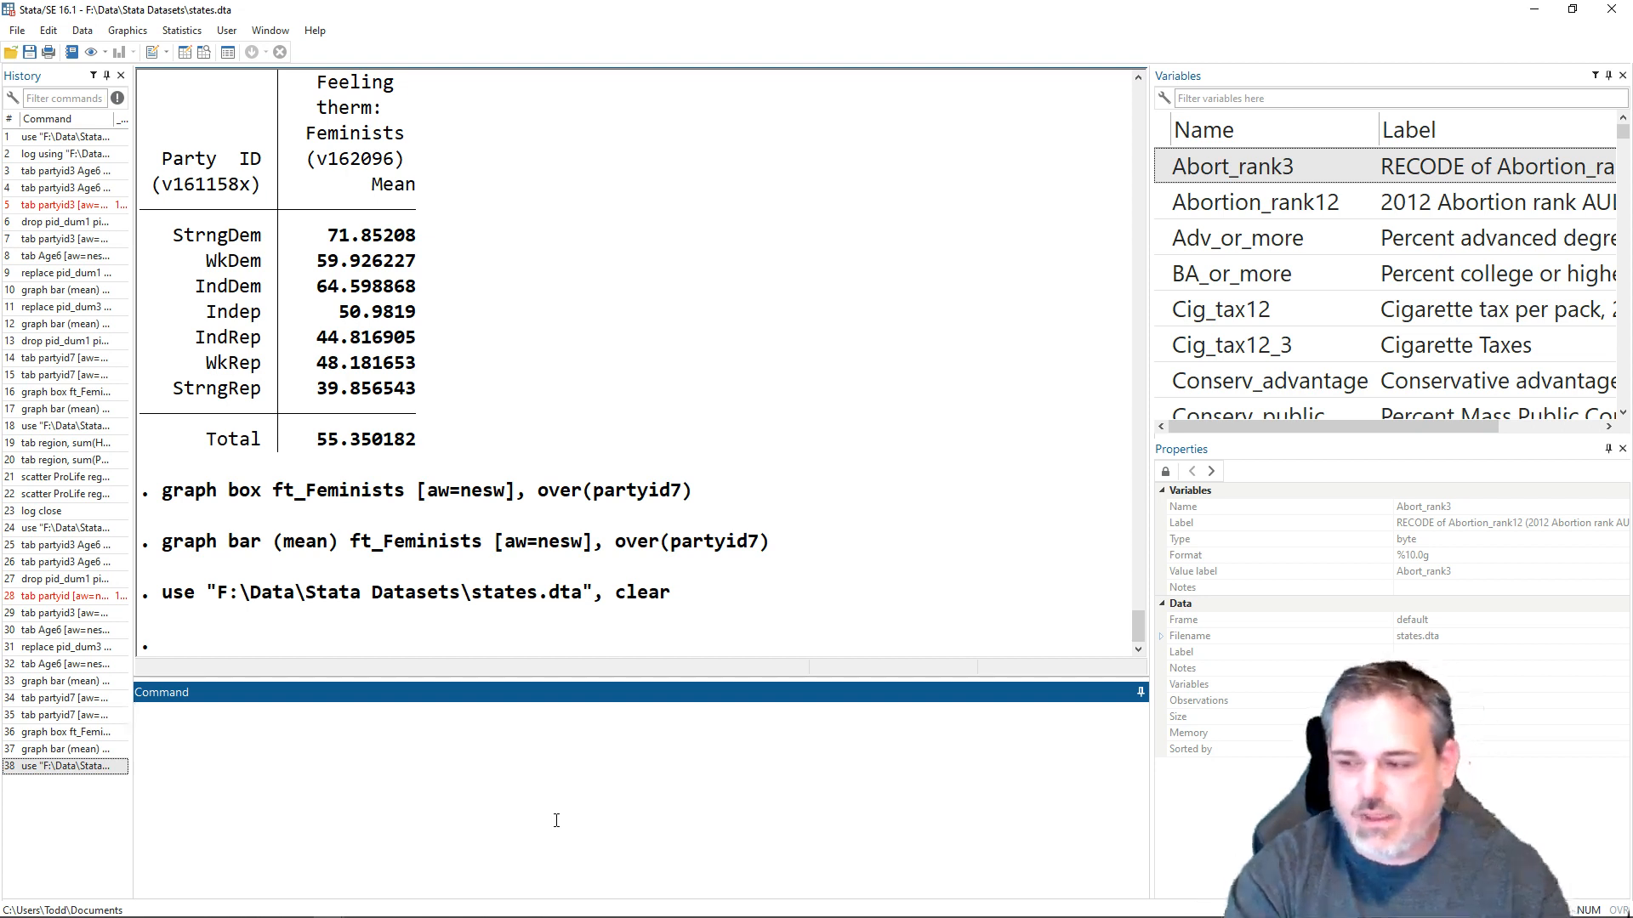
- Summarise the percent of the public that is pro-life by census region by running tab region, sum(ProLife)
{"action": "type", "text": "tab regi"}
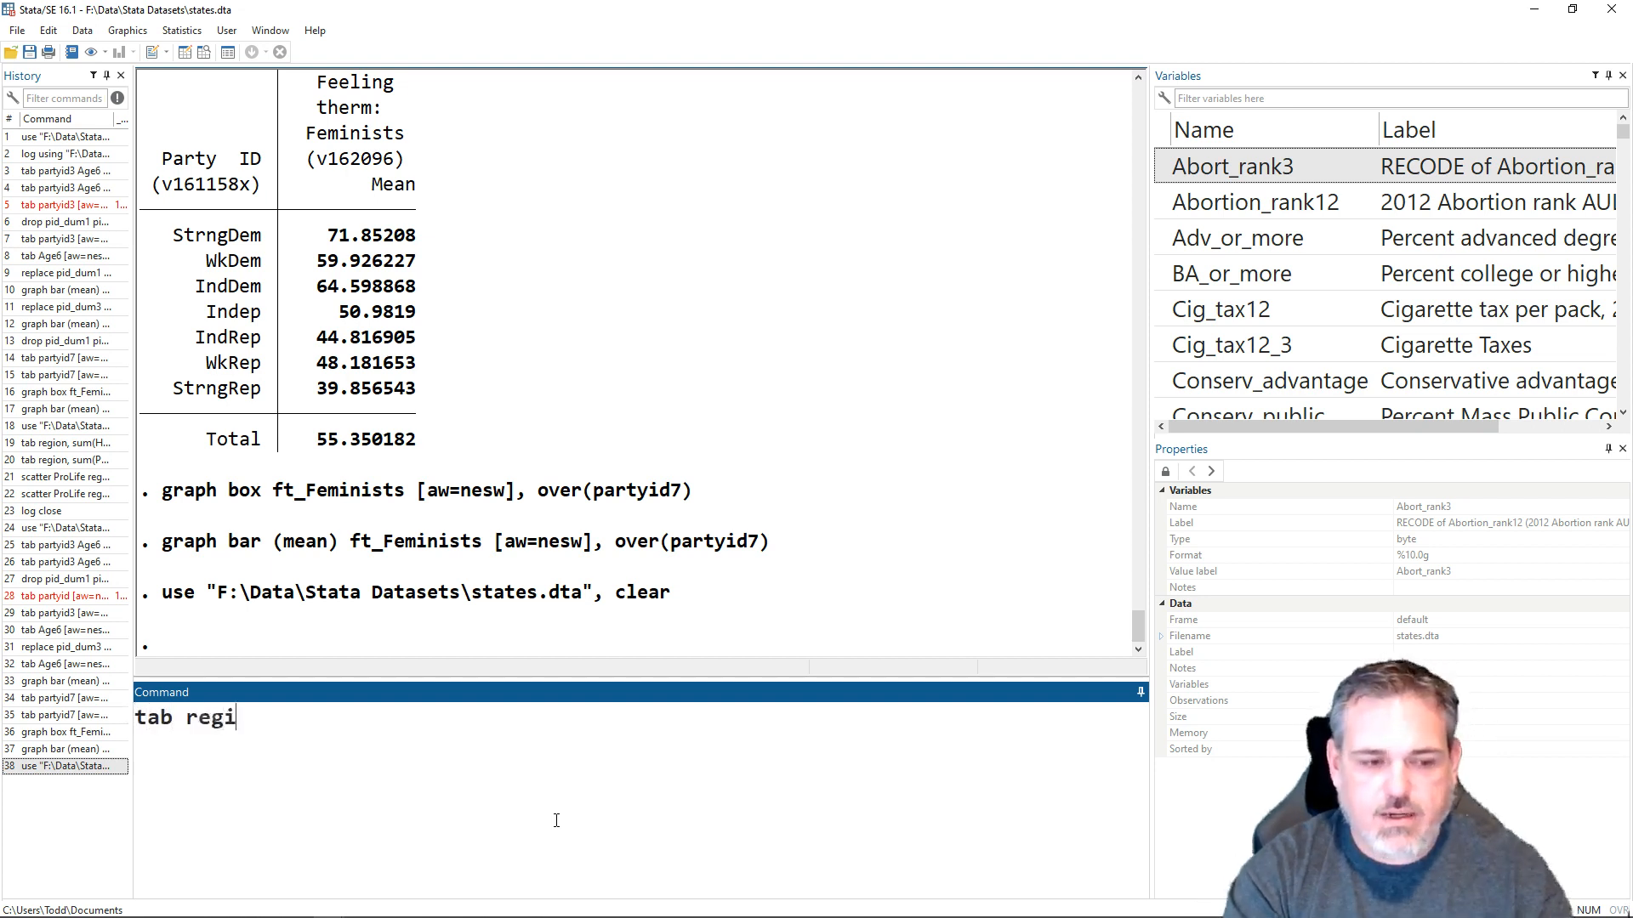
{"action": "type", "text": "on, "}
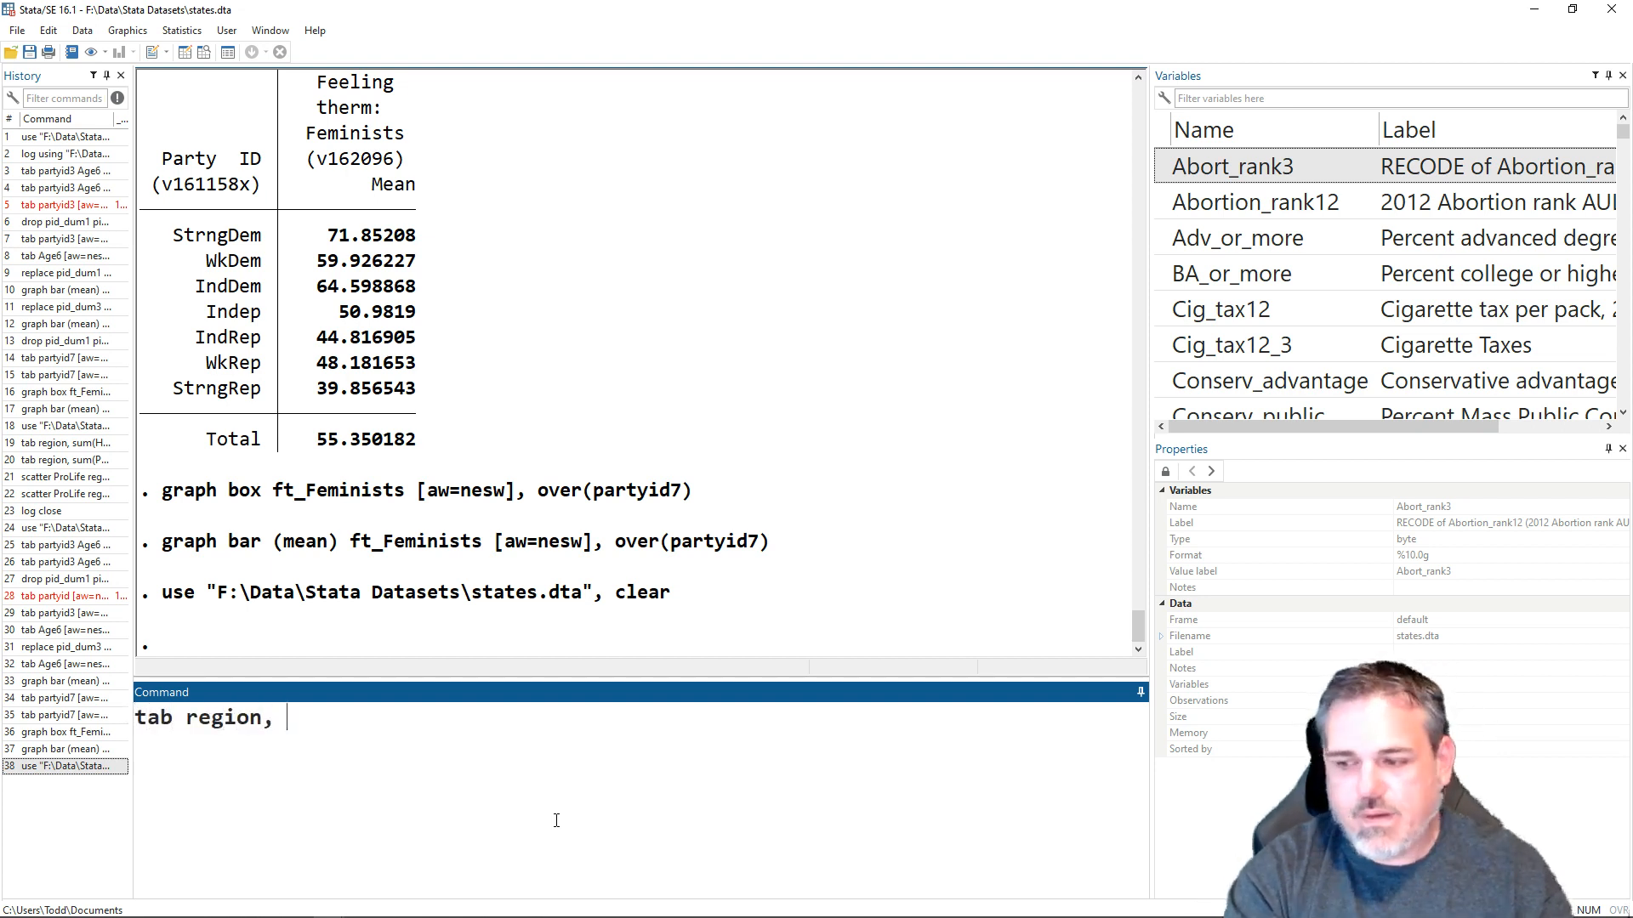
{"action": "type", "text": "sum(Pro"}
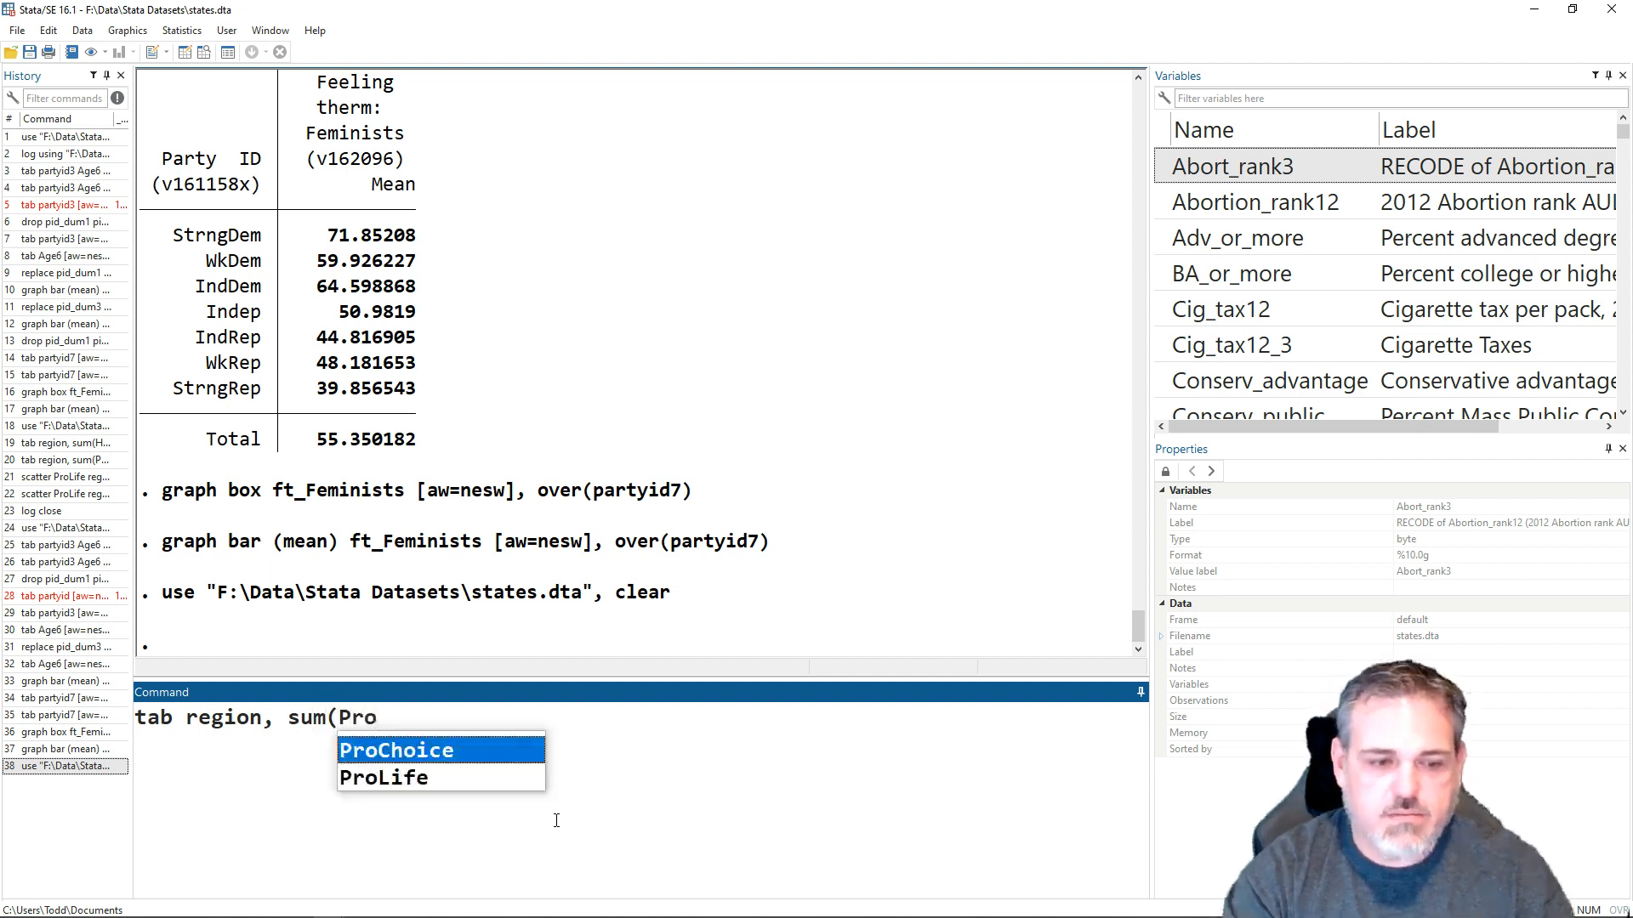
{"action": "key", "text": "Down"}
{"action": "key", "text": "Return"}
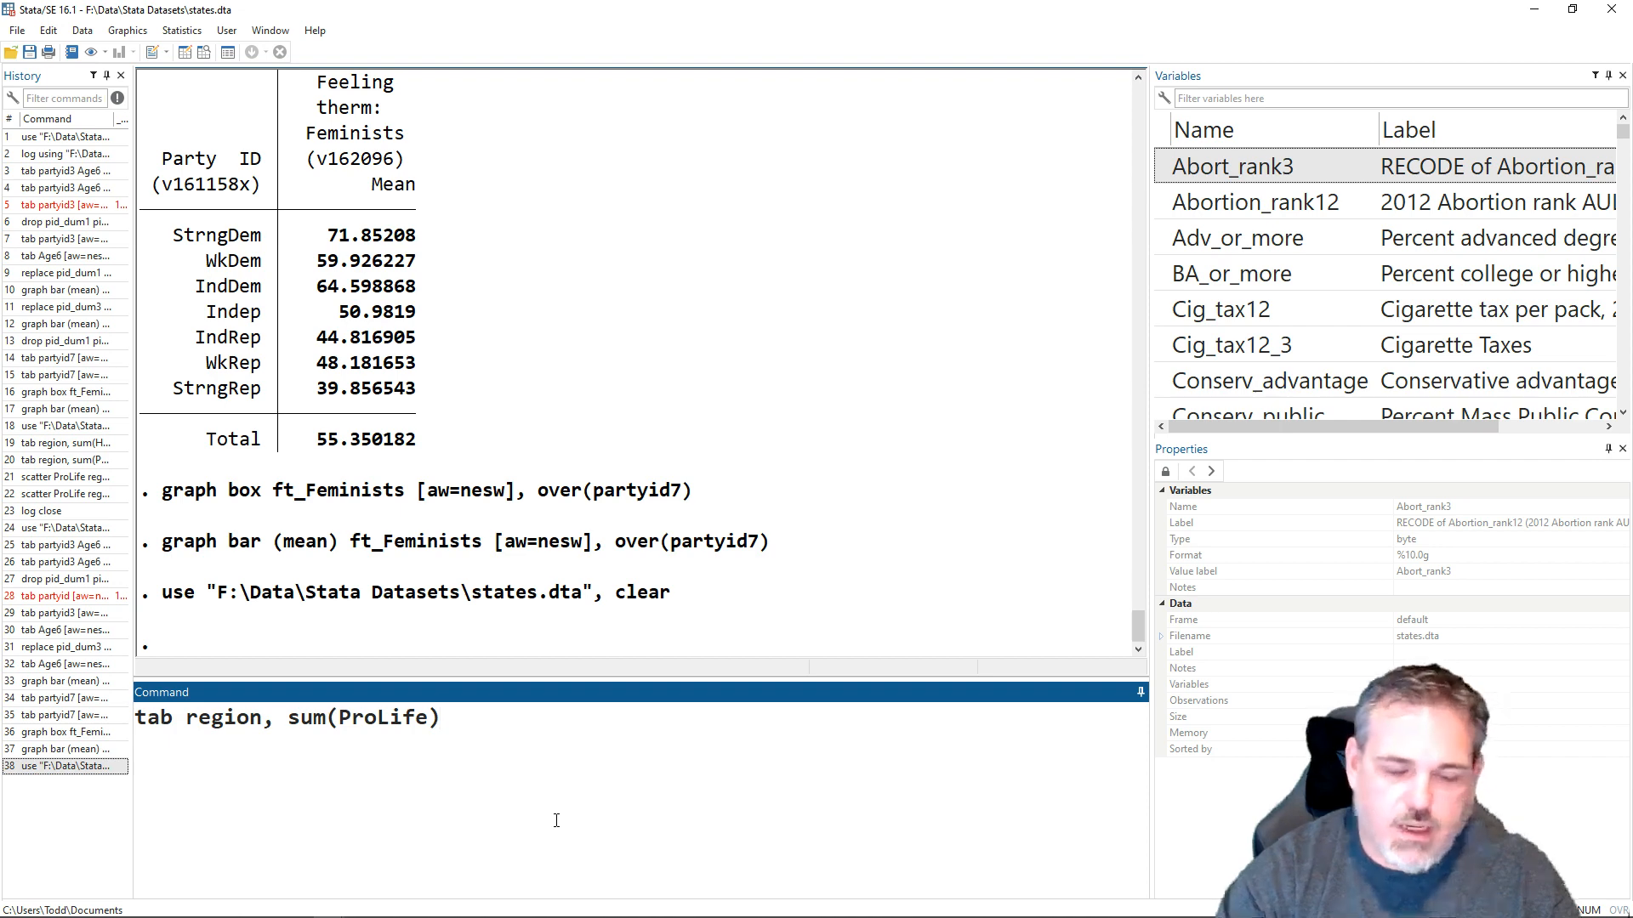
{"action": "key", "text": "Return"}
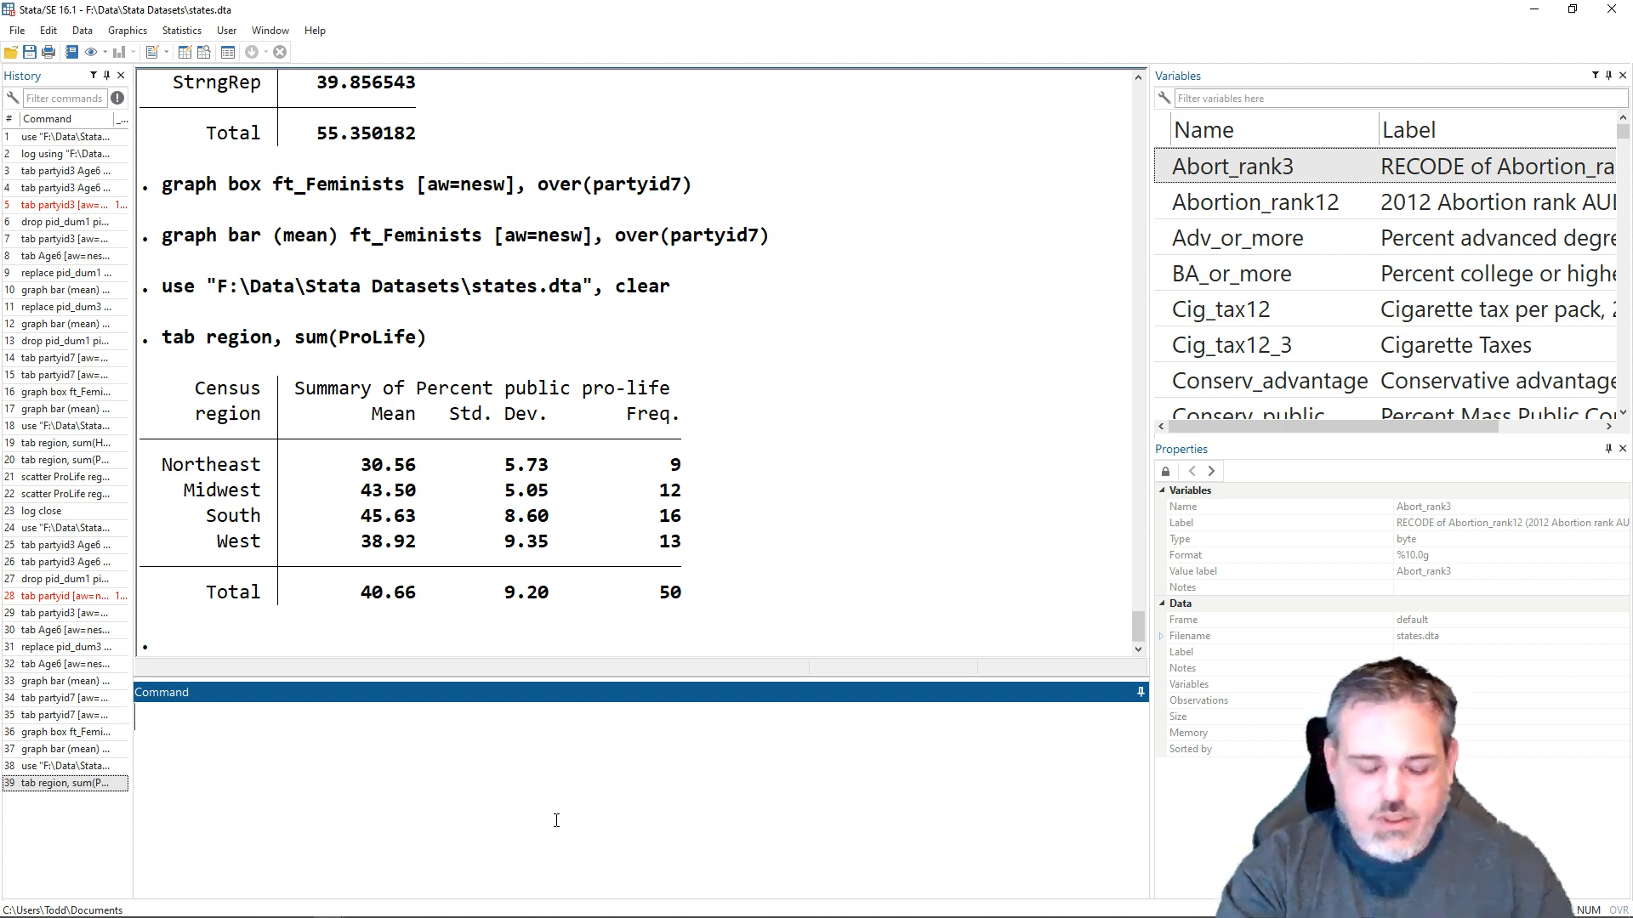
- Compose the command scatter Prolife region, xlabel(1 2 3 4, valuelabel) for plotting pro-life opinion by census region
{"action": "type", "text": "scar"}
{"action": "key", "text": "BackSpace"}
{"action": "type", "text": "t"}
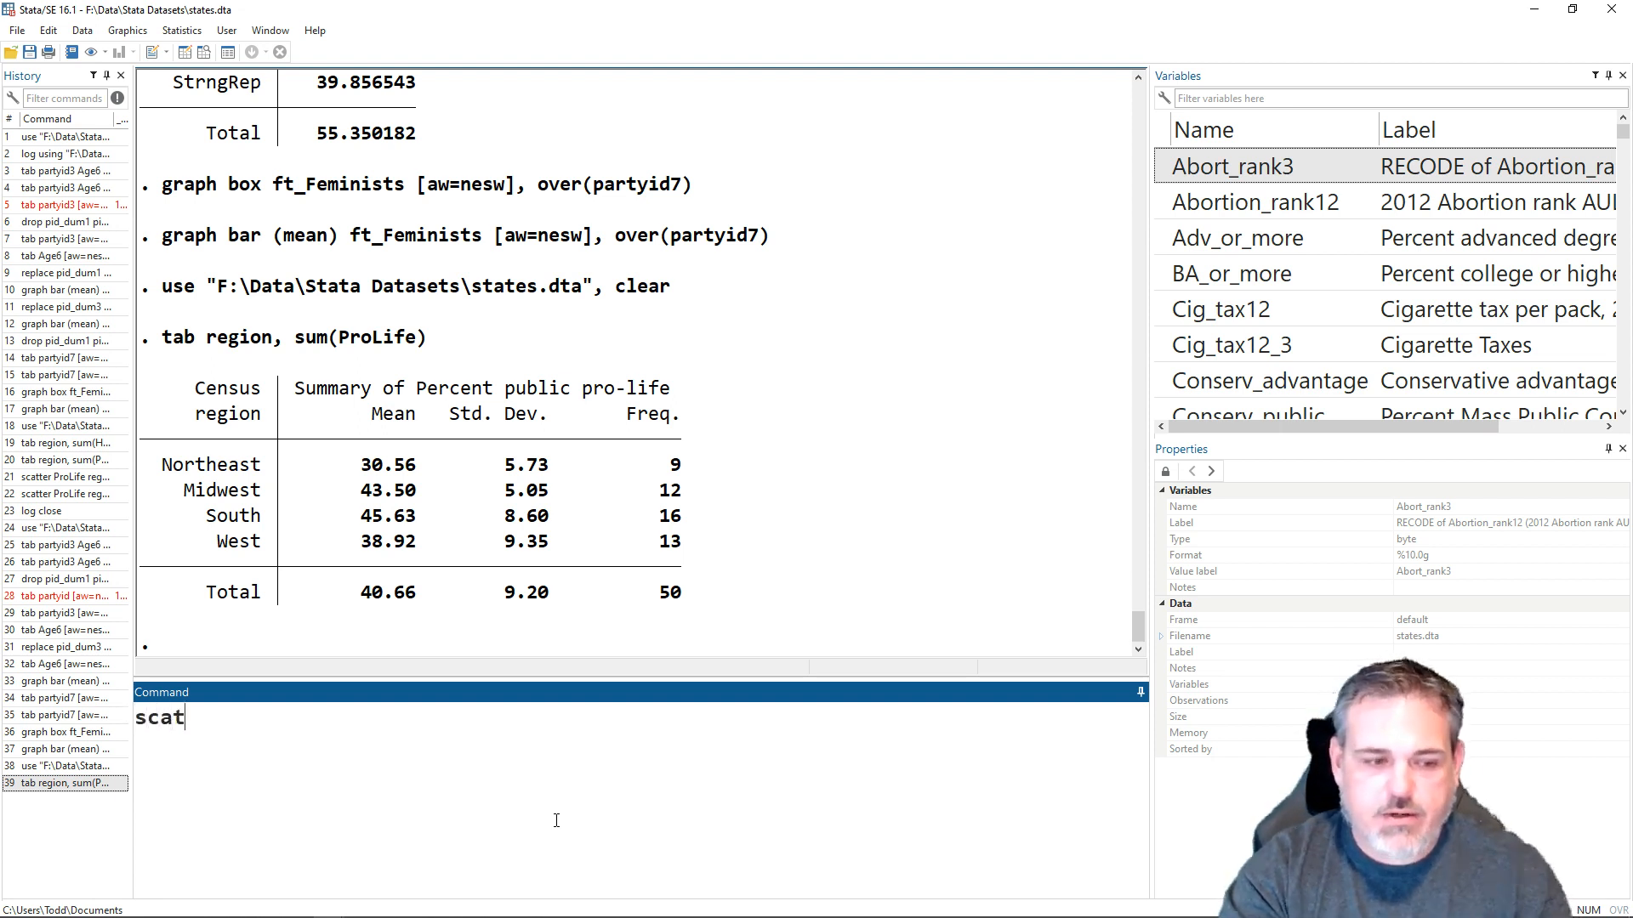
{"action": "type", "text": "ter Prof"}
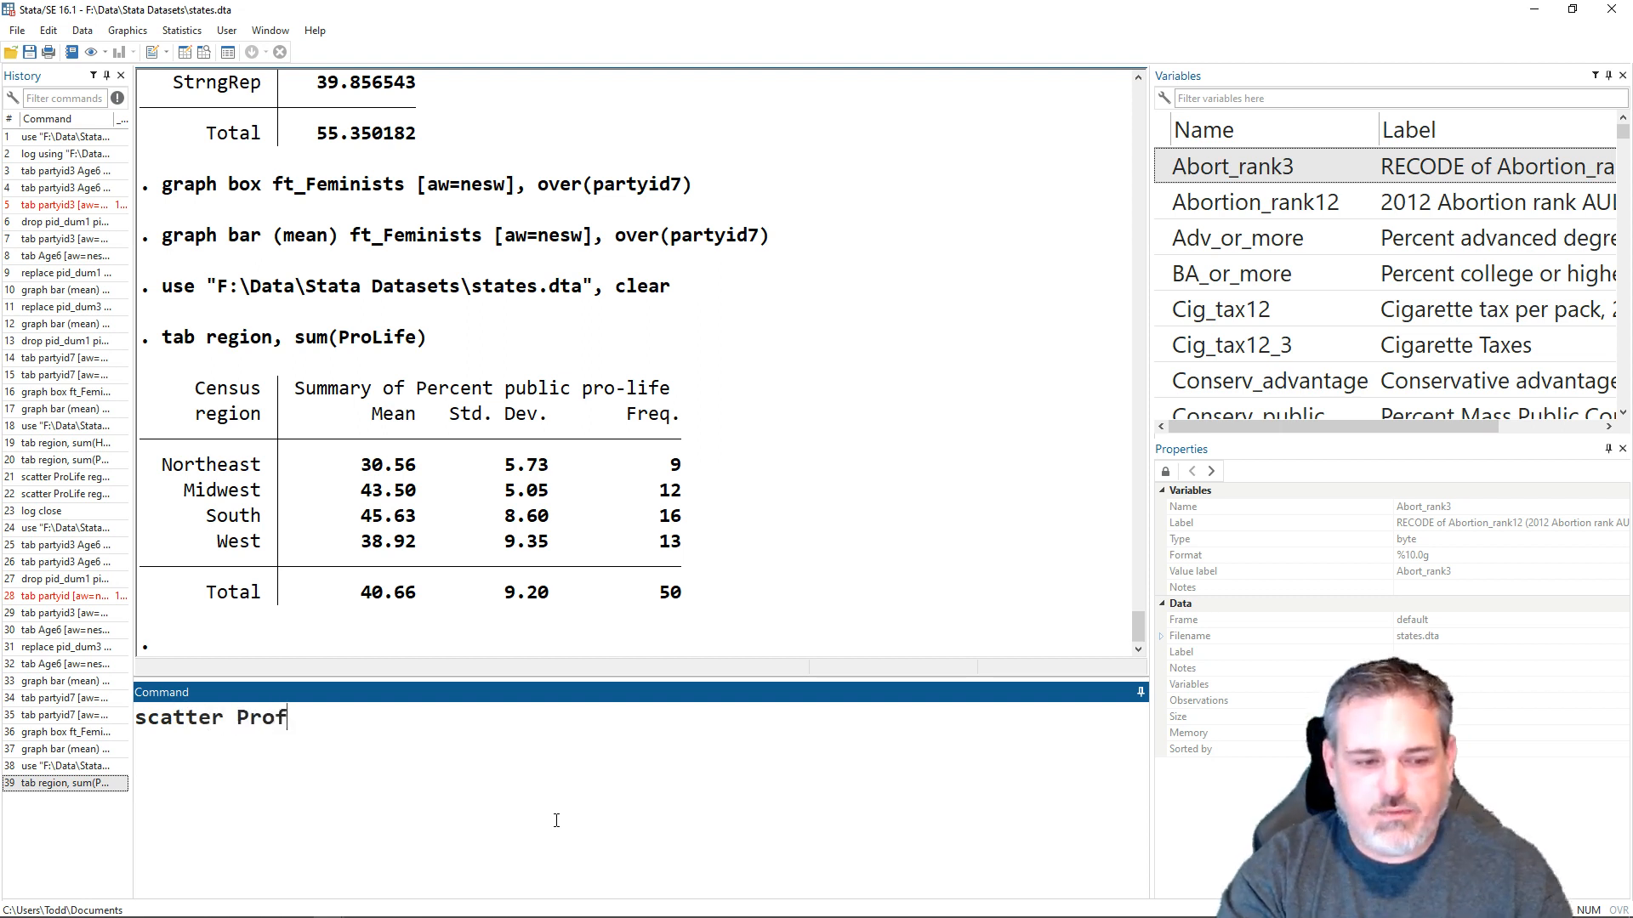
{"action": "key", "text": "BackSpace"}
{"action": "type", "text": "life "}
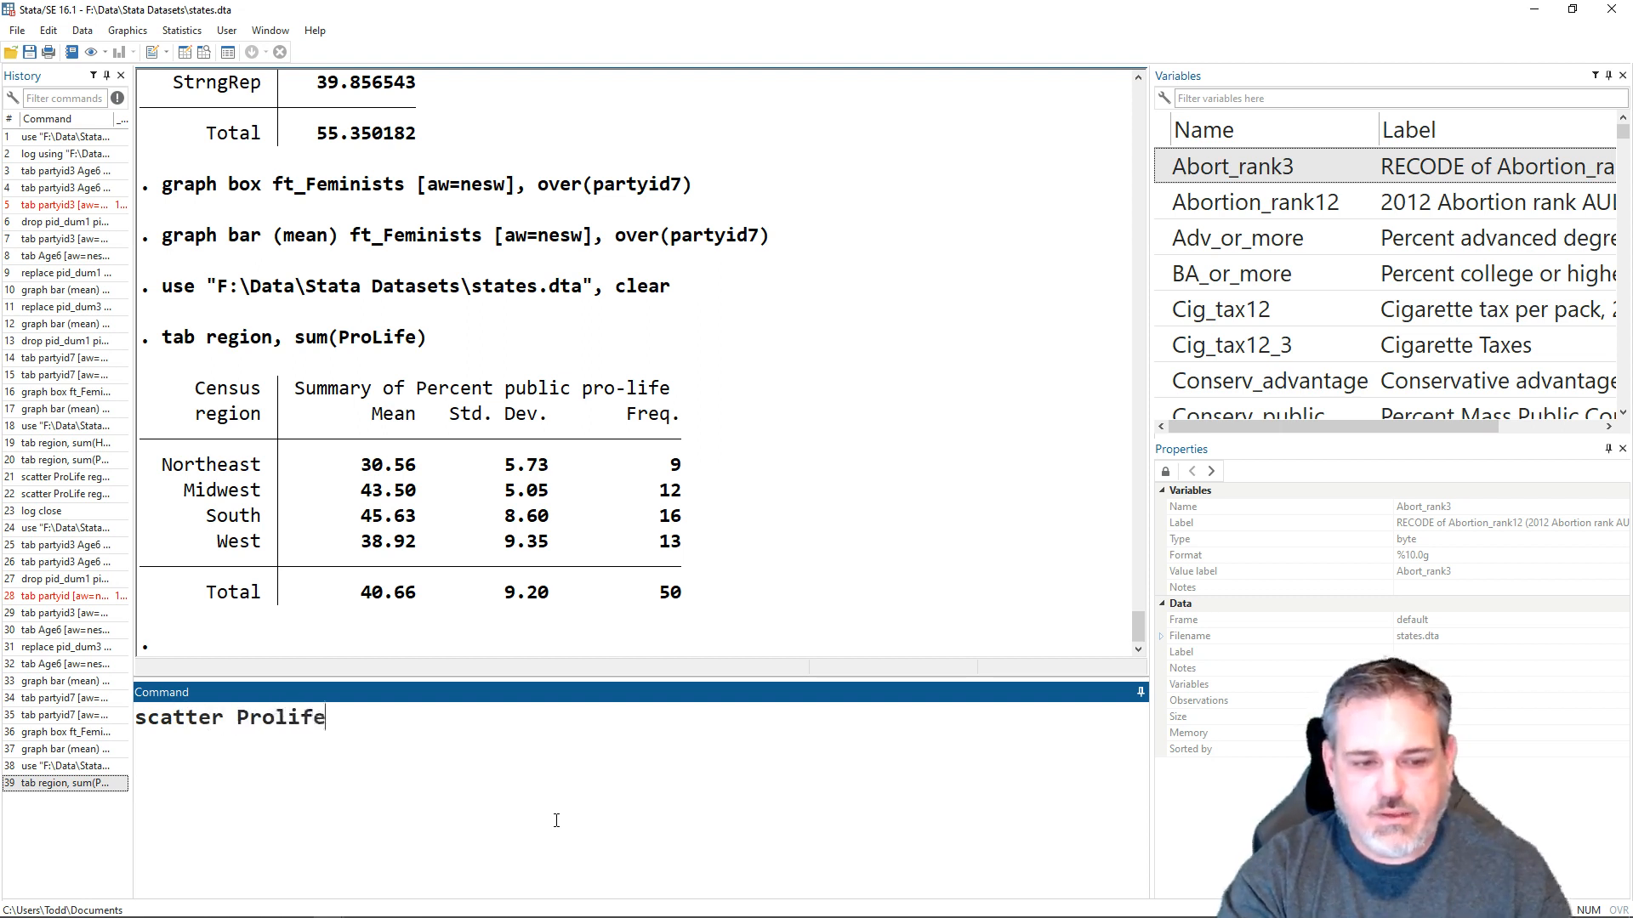
{"action": "type", "text": "region"}
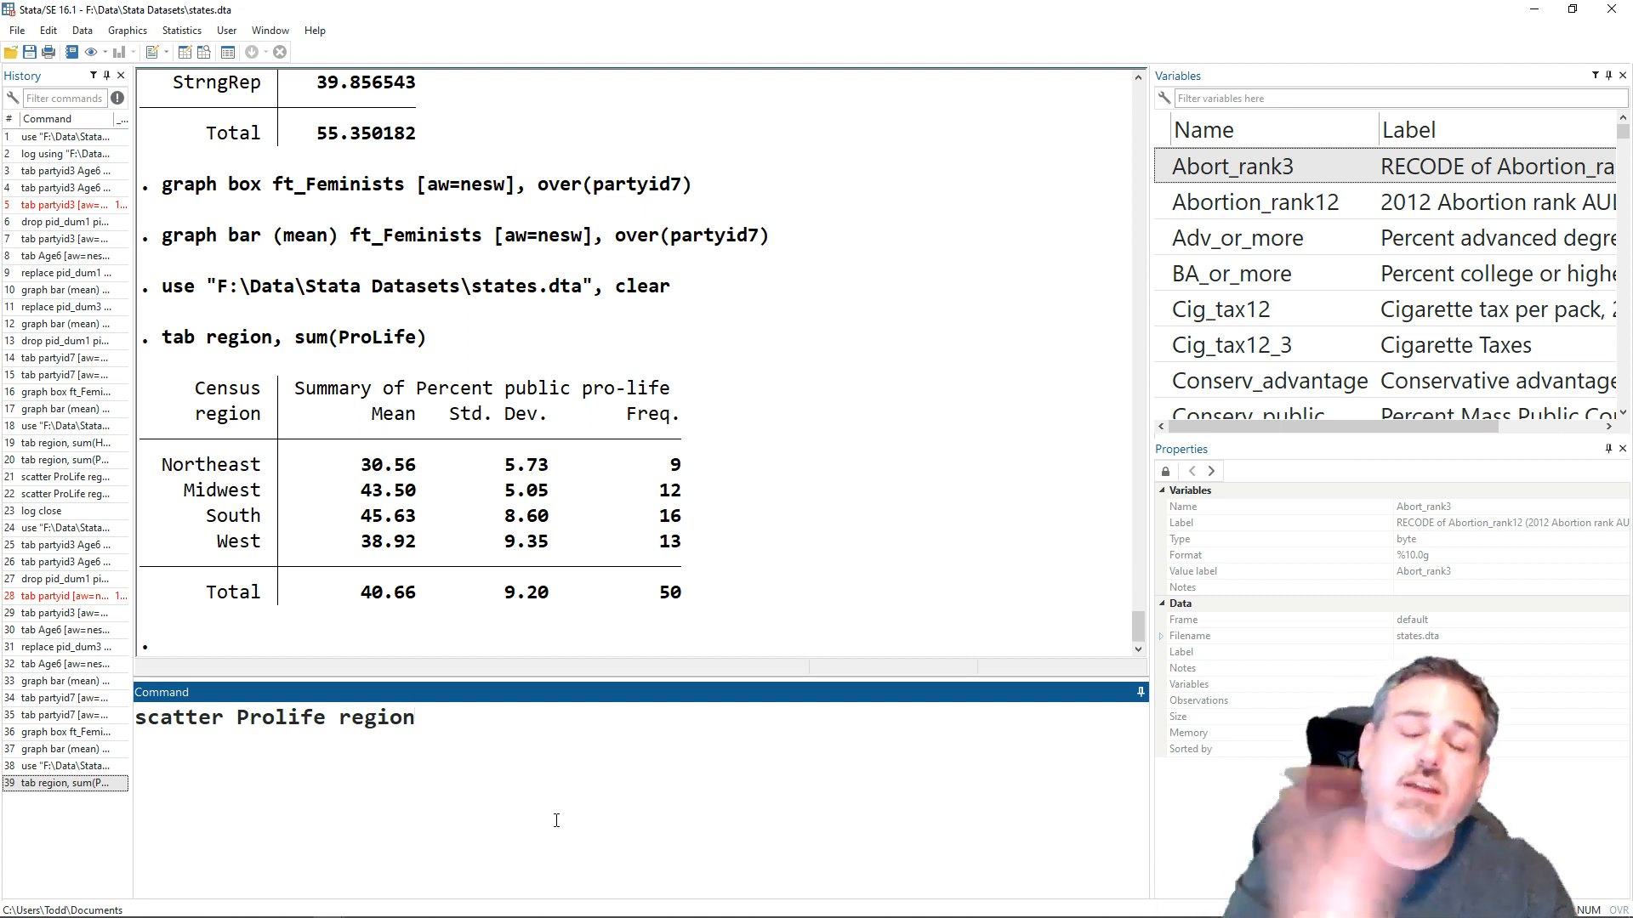
{"action": "type", "text": ", "}
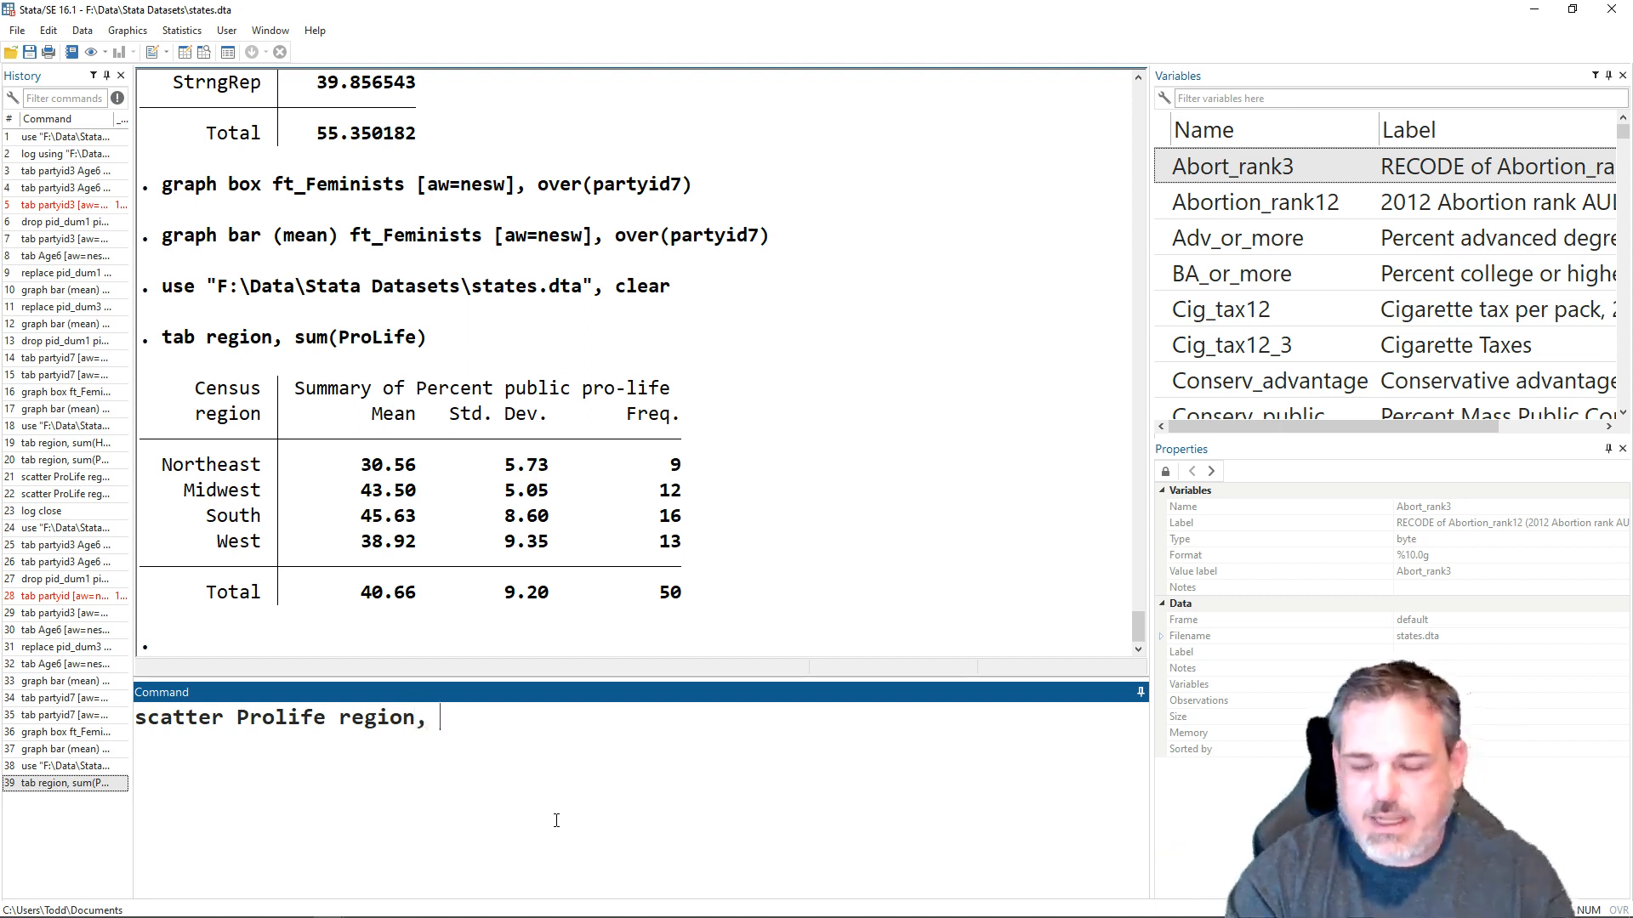
{"action": "type", "text": "xlab"}
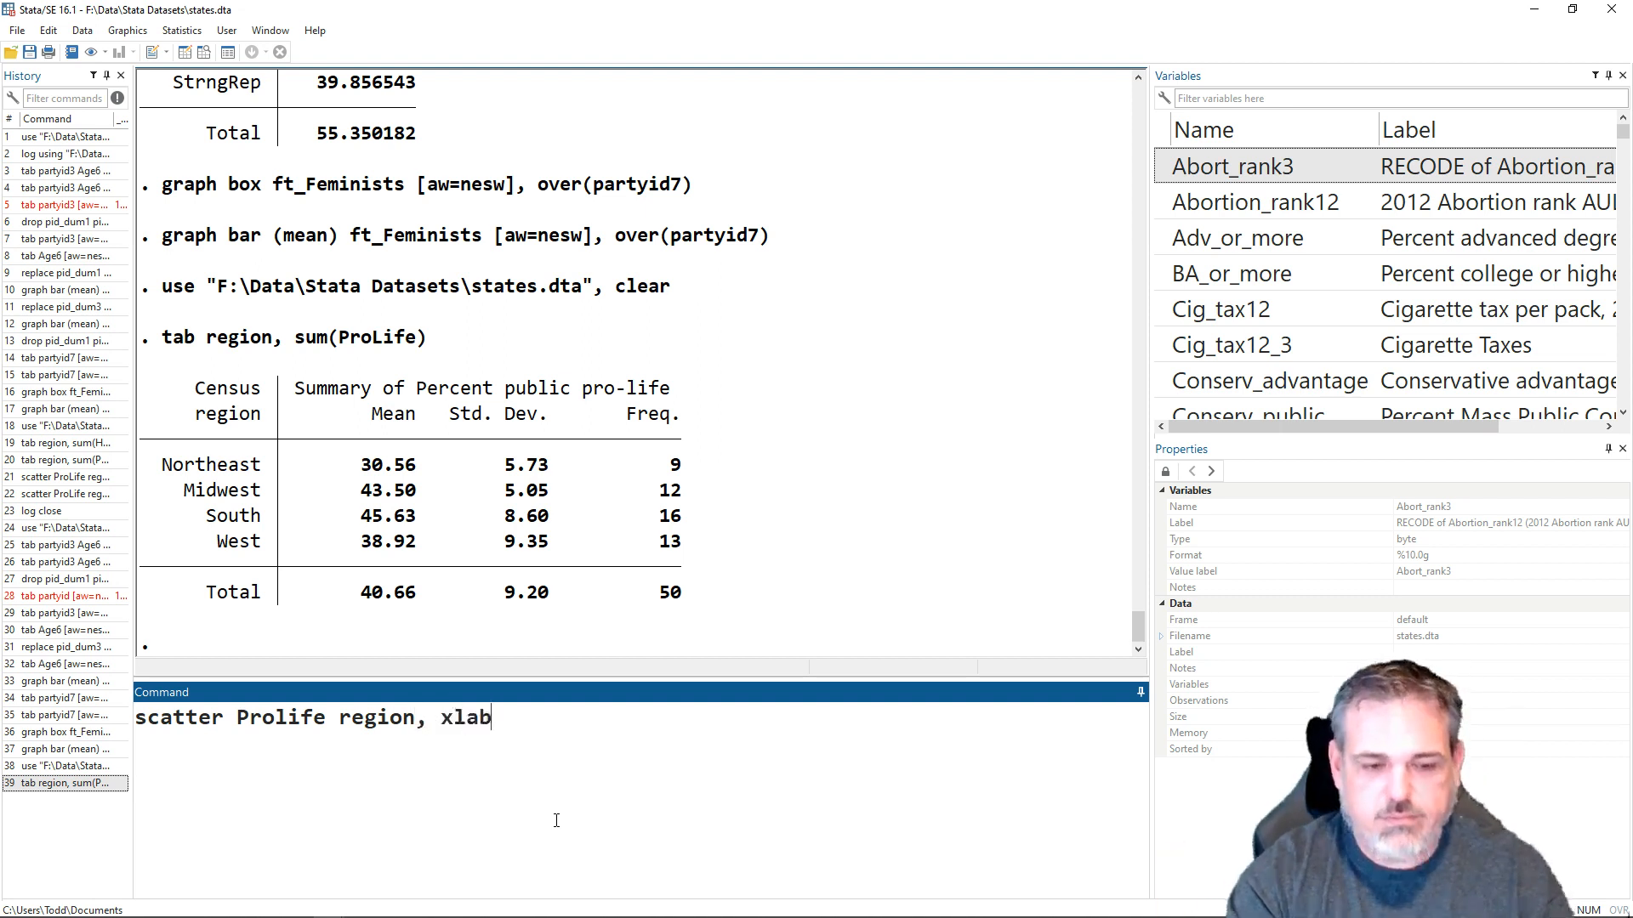
{"action": "type", "text": "el(1 "}
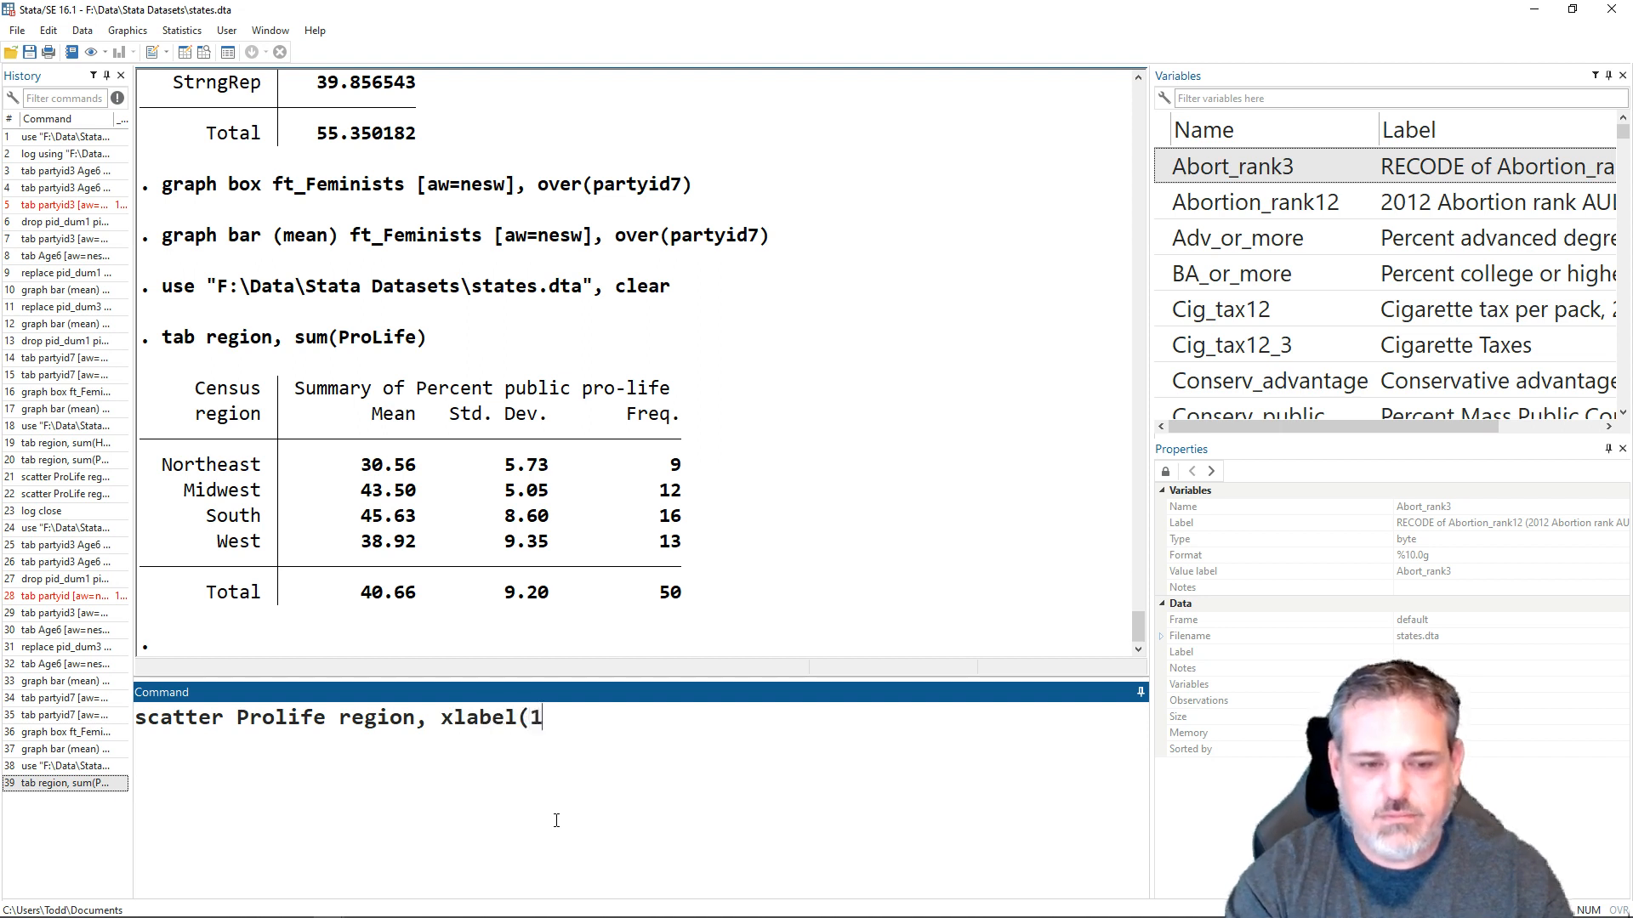
{"action": "type", "text": "2 3 4,"}
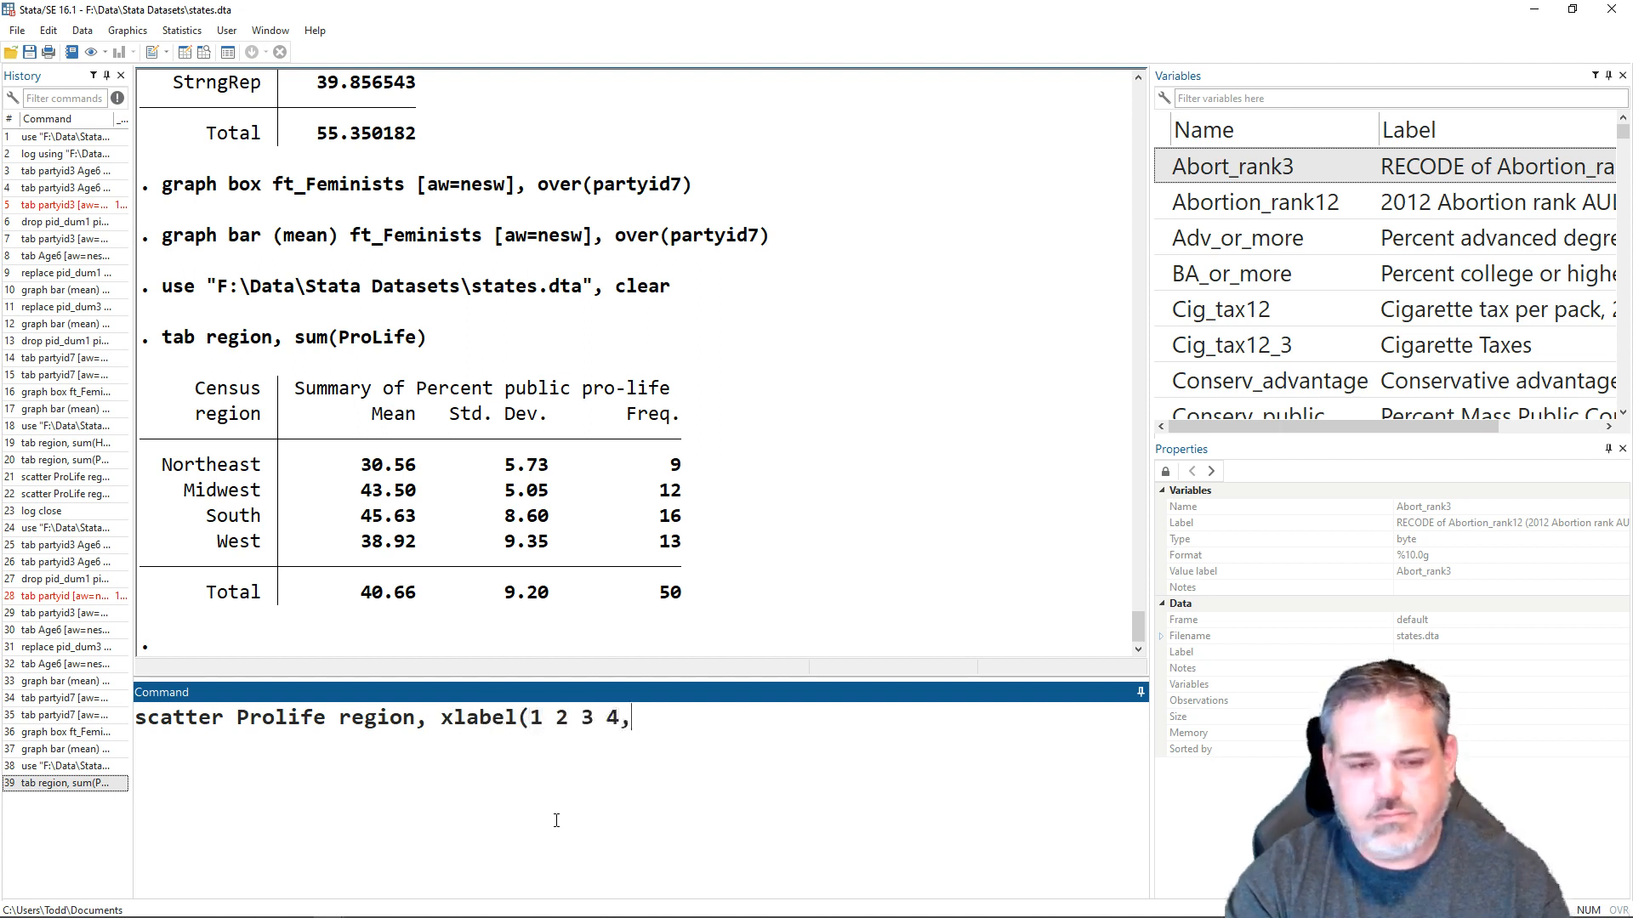
{"action": "type", "text": " valuelab"}
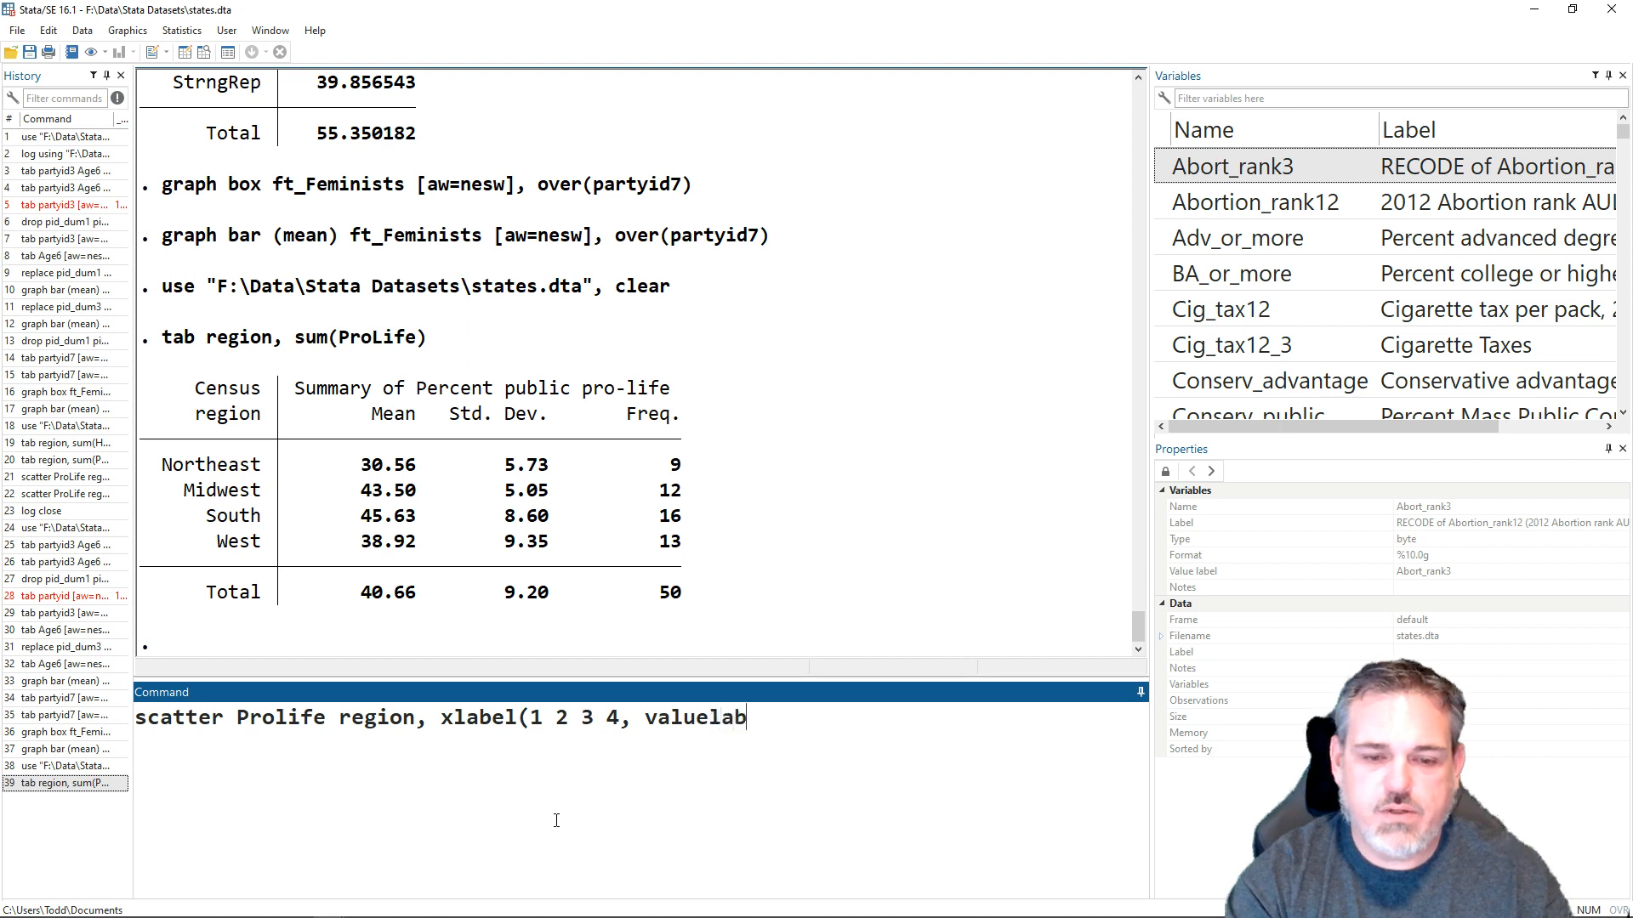
{"action": "type", "text": "el"}
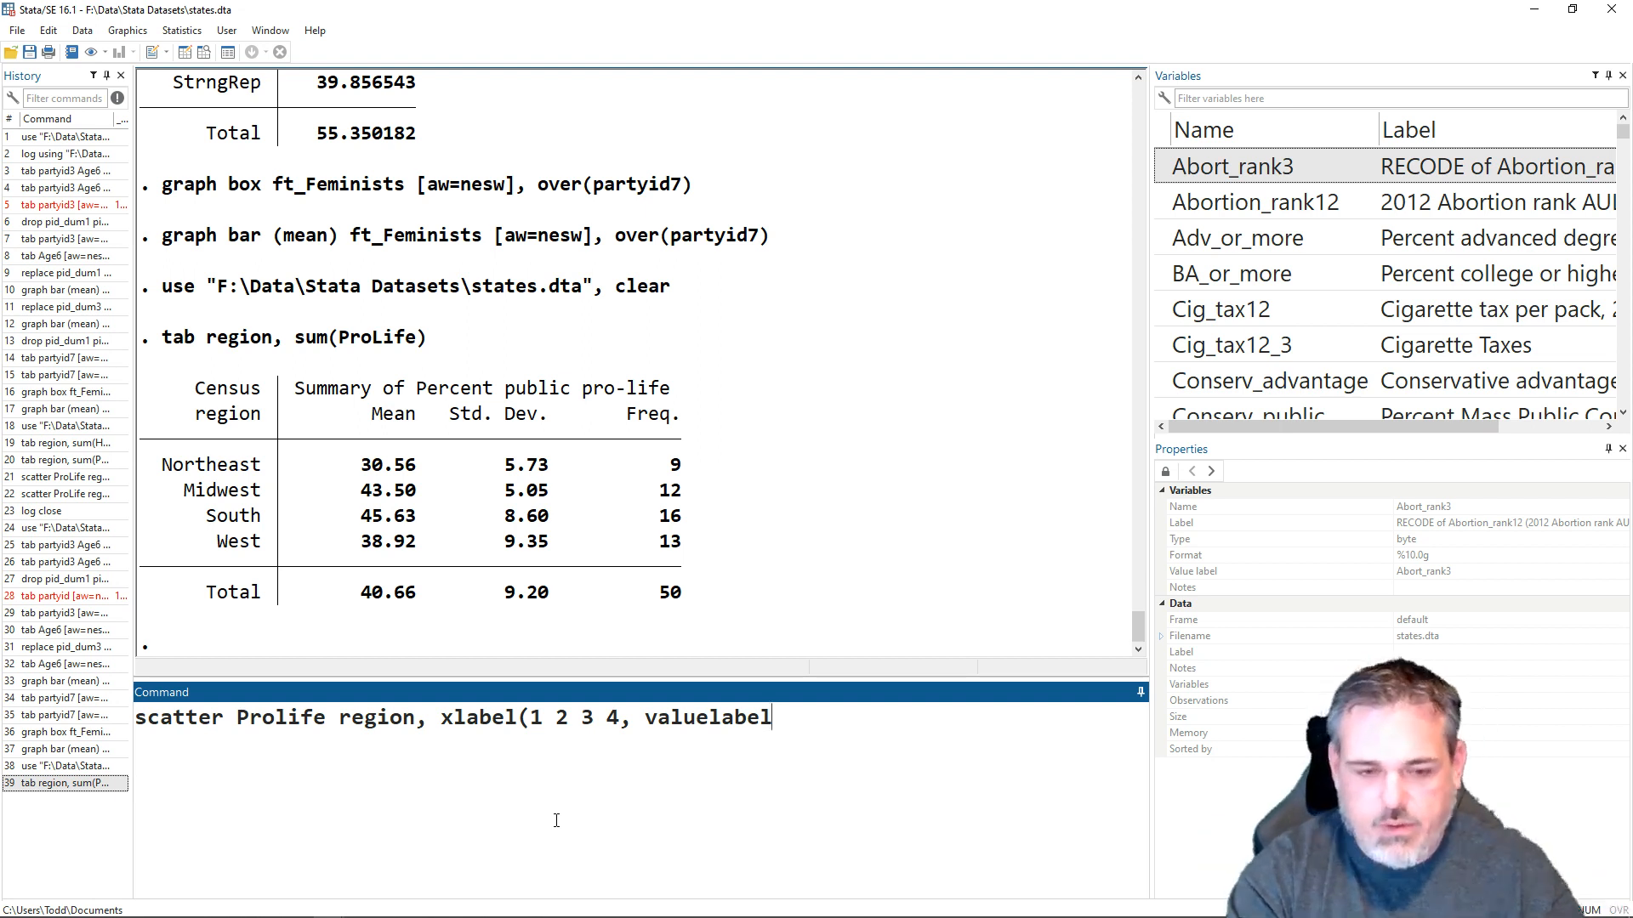
{"action": "type", "text": ")"}
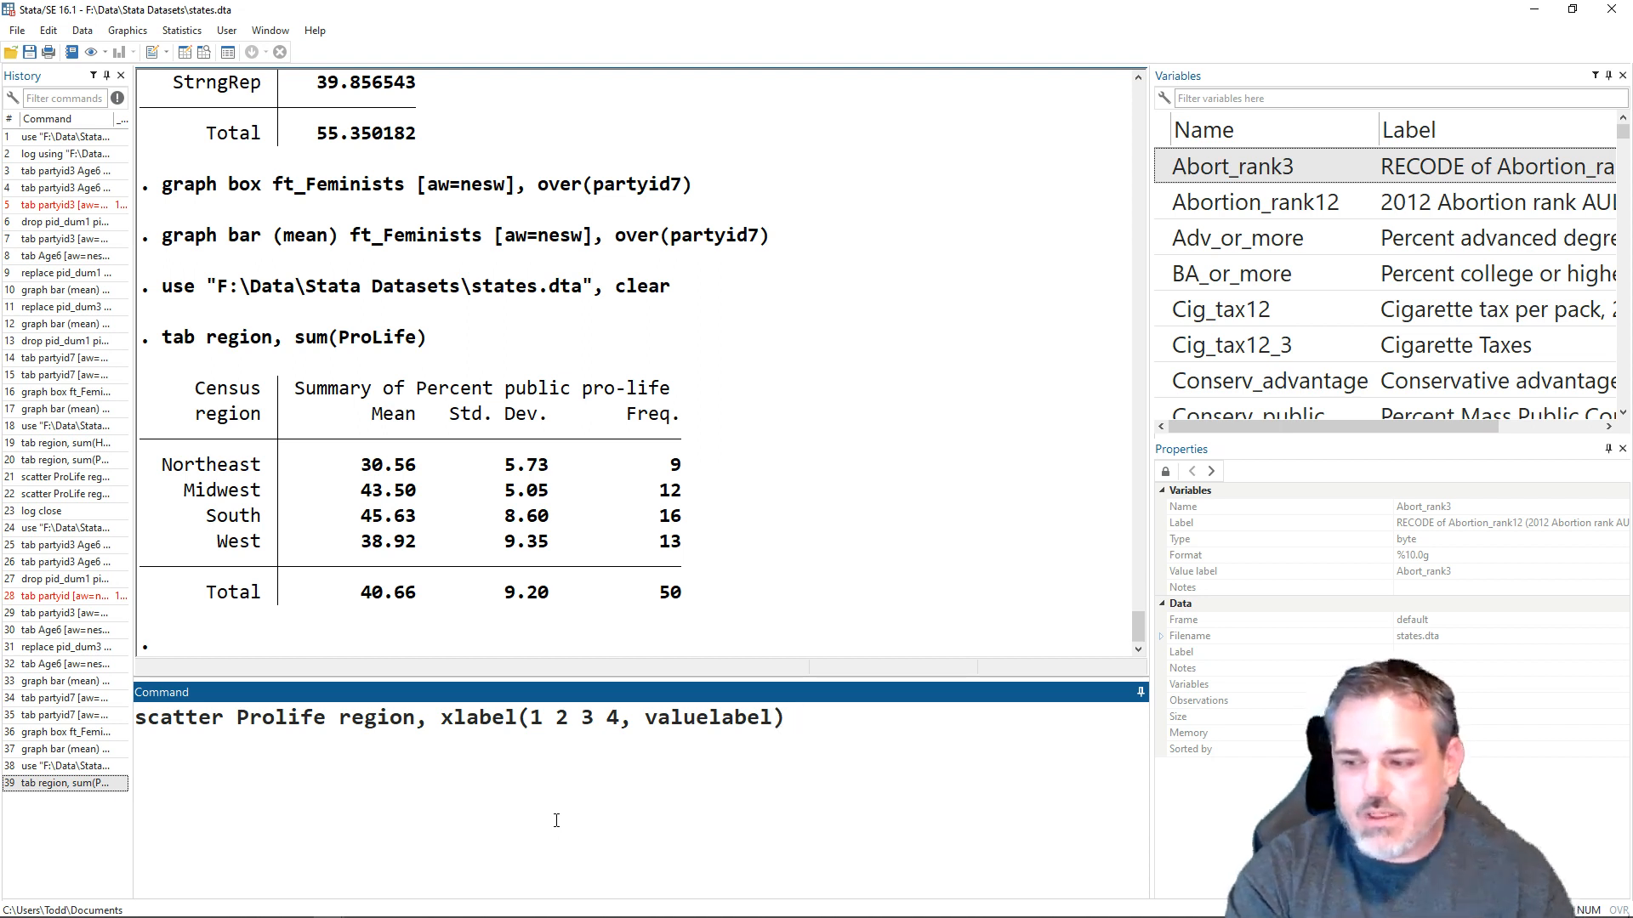
{"action": "type", "text": " jitte"}
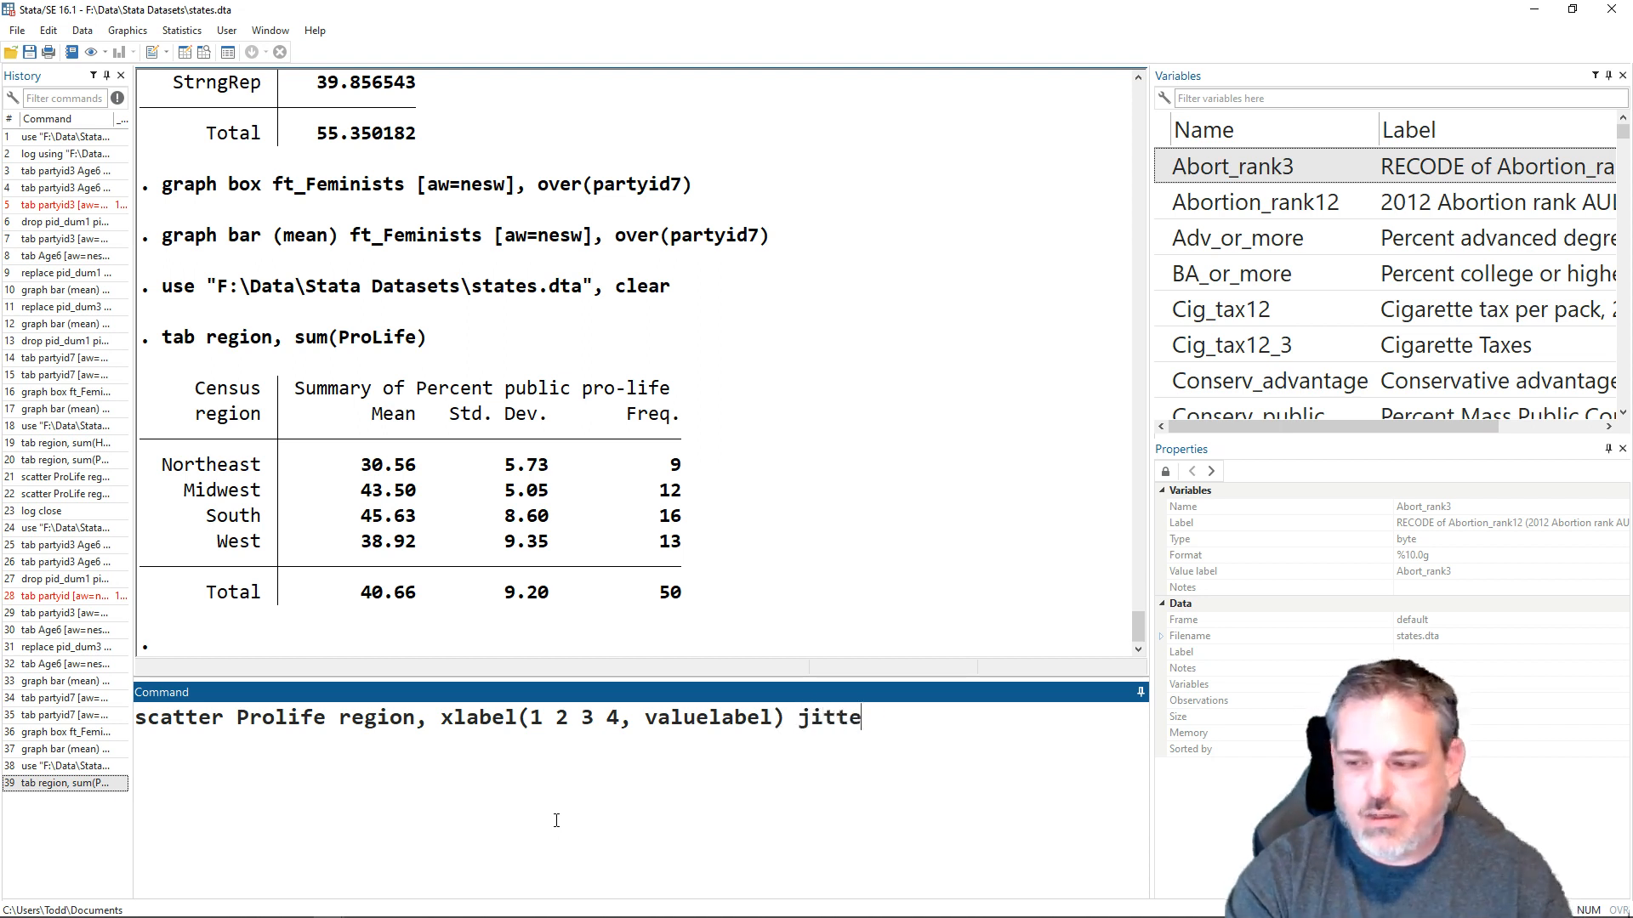
{"action": "type", "text": "r("}
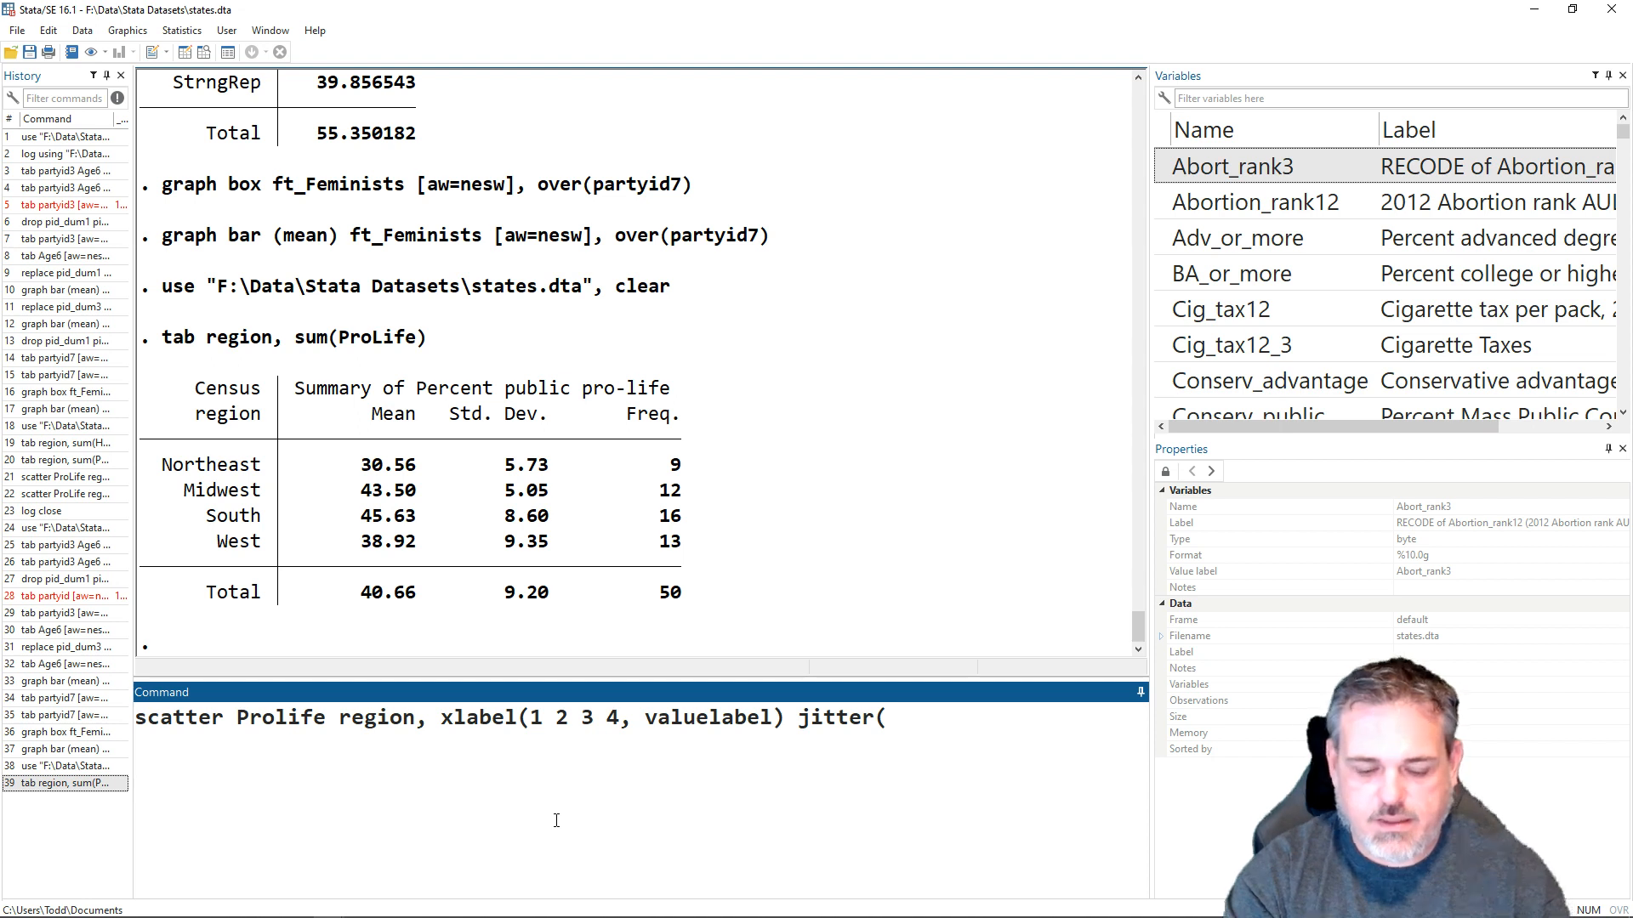
{"action": "type", "text": "7)"}
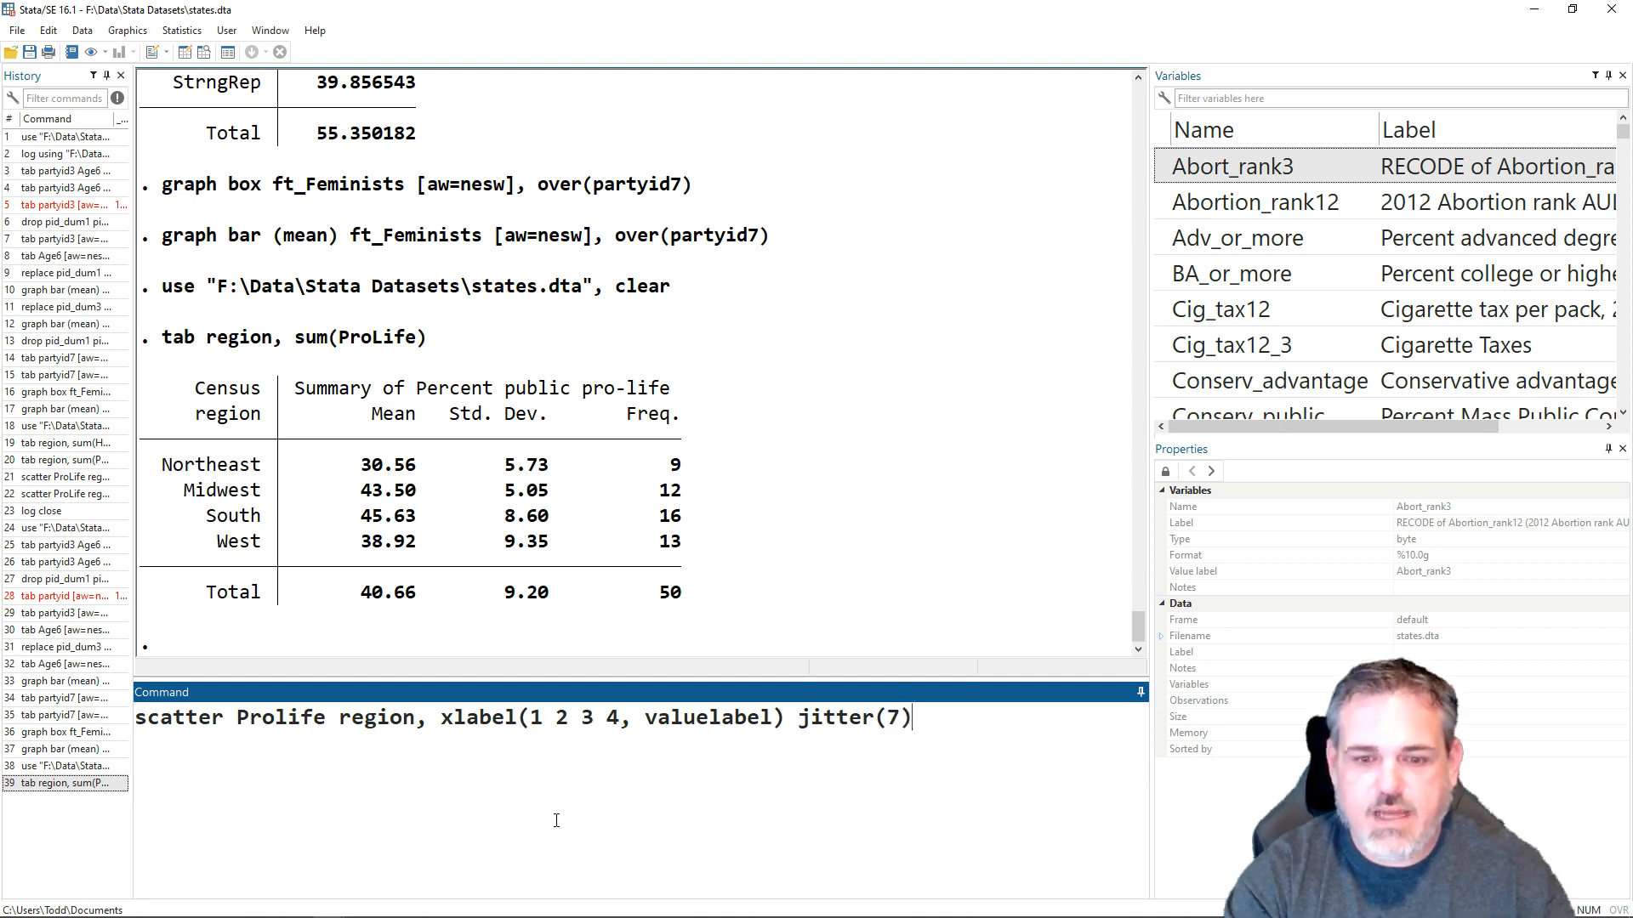
{"action": "key", "text": "shift+Left"}
{"action": "key", "text": "shift+Left"}
{"action": "key", "text": "shift+Left"}
{"action": "key", "text": "shift+Left"}
{"action": "key", "text": "shift+Left"}
{"action": "key", "text": "shift+Left"}
{"action": "key", "text": "shift+Left"}
{"action": "key", "text": "shift+Left"}
{"action": "key", "text": "shift+Left"}
{"action": "key", "text": "shift+Left"}
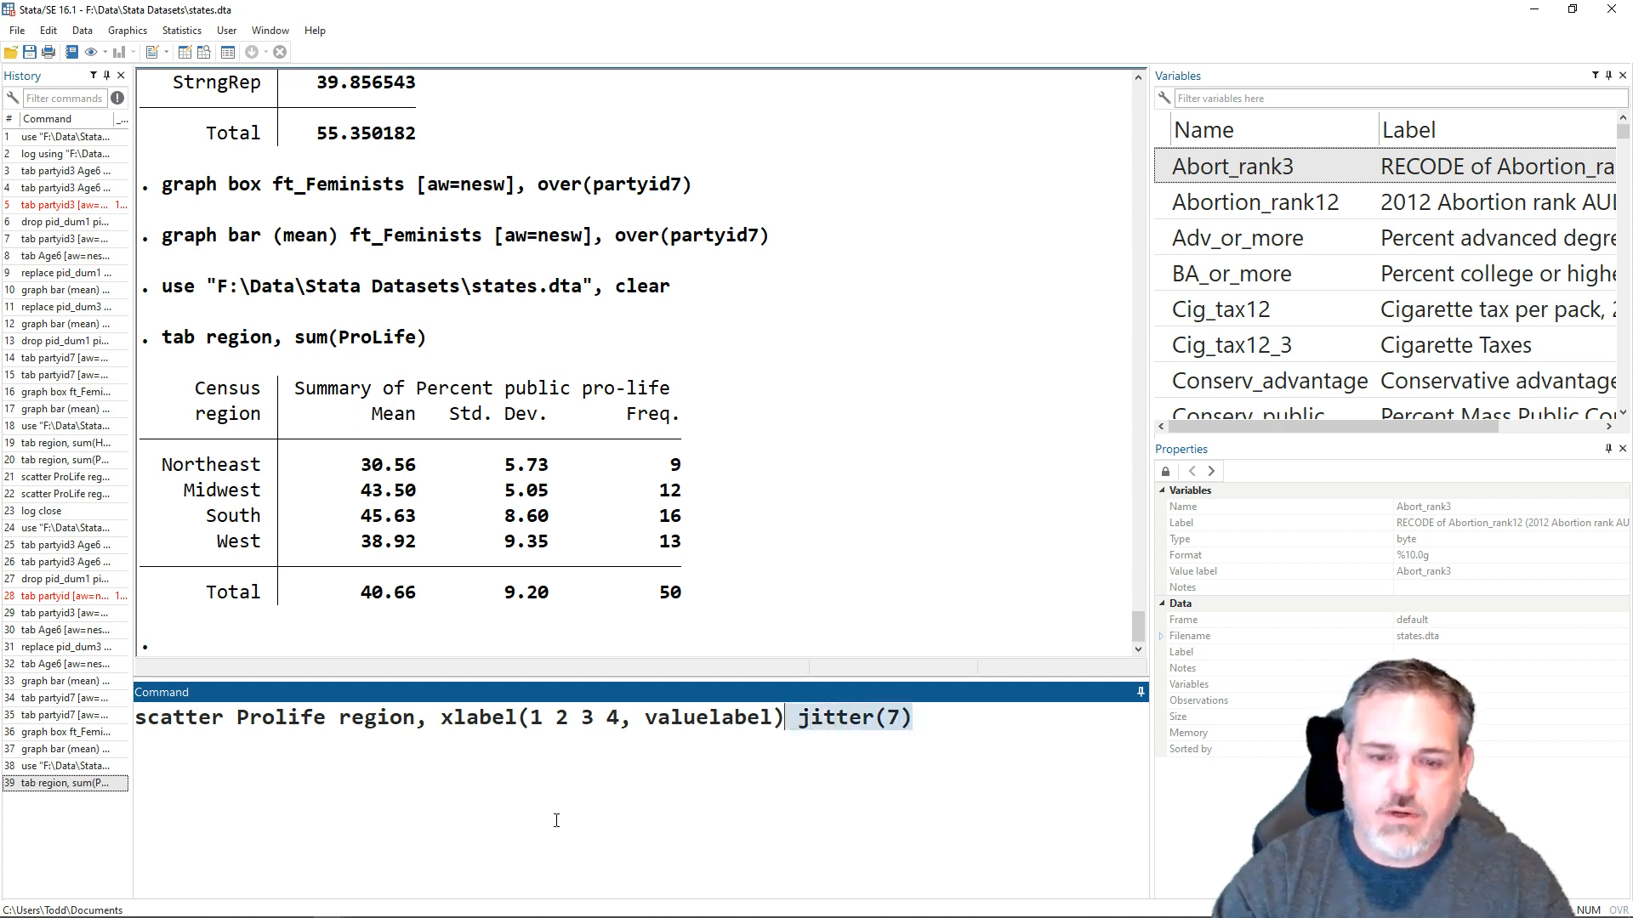
{"action": "key", "text": "BackSpace"}
- Run the scatter command without jitter, correcting the variable name to ProLife, and close the graph window after viewing it
{"action": "key", "text": "Return"}
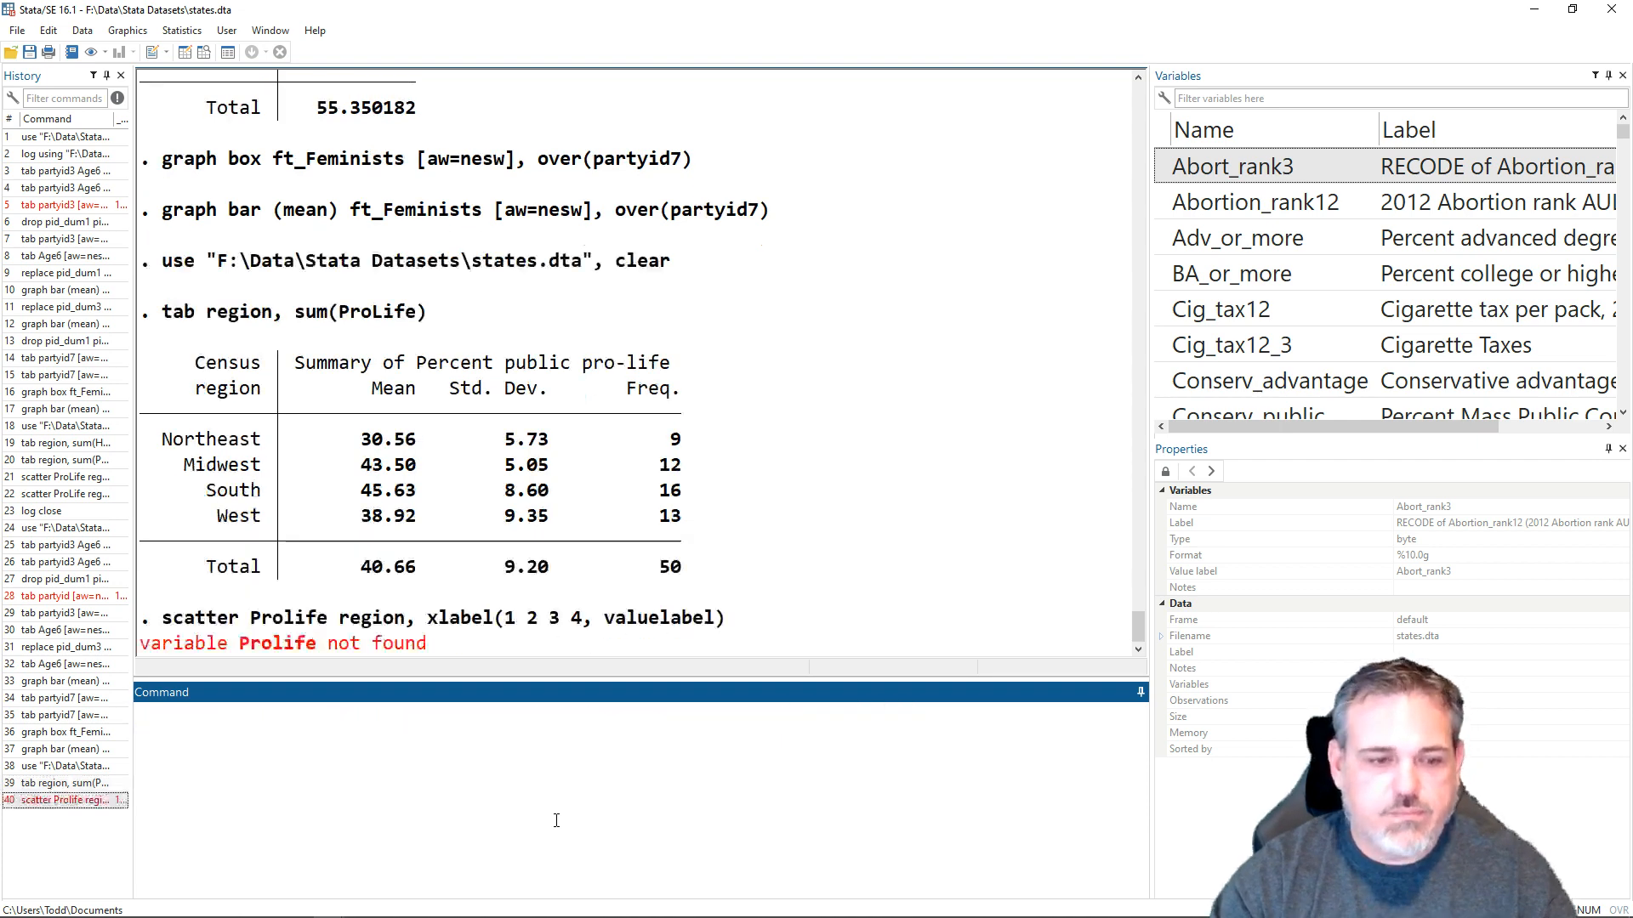
{"action": "key", "text": "Page_Up"}
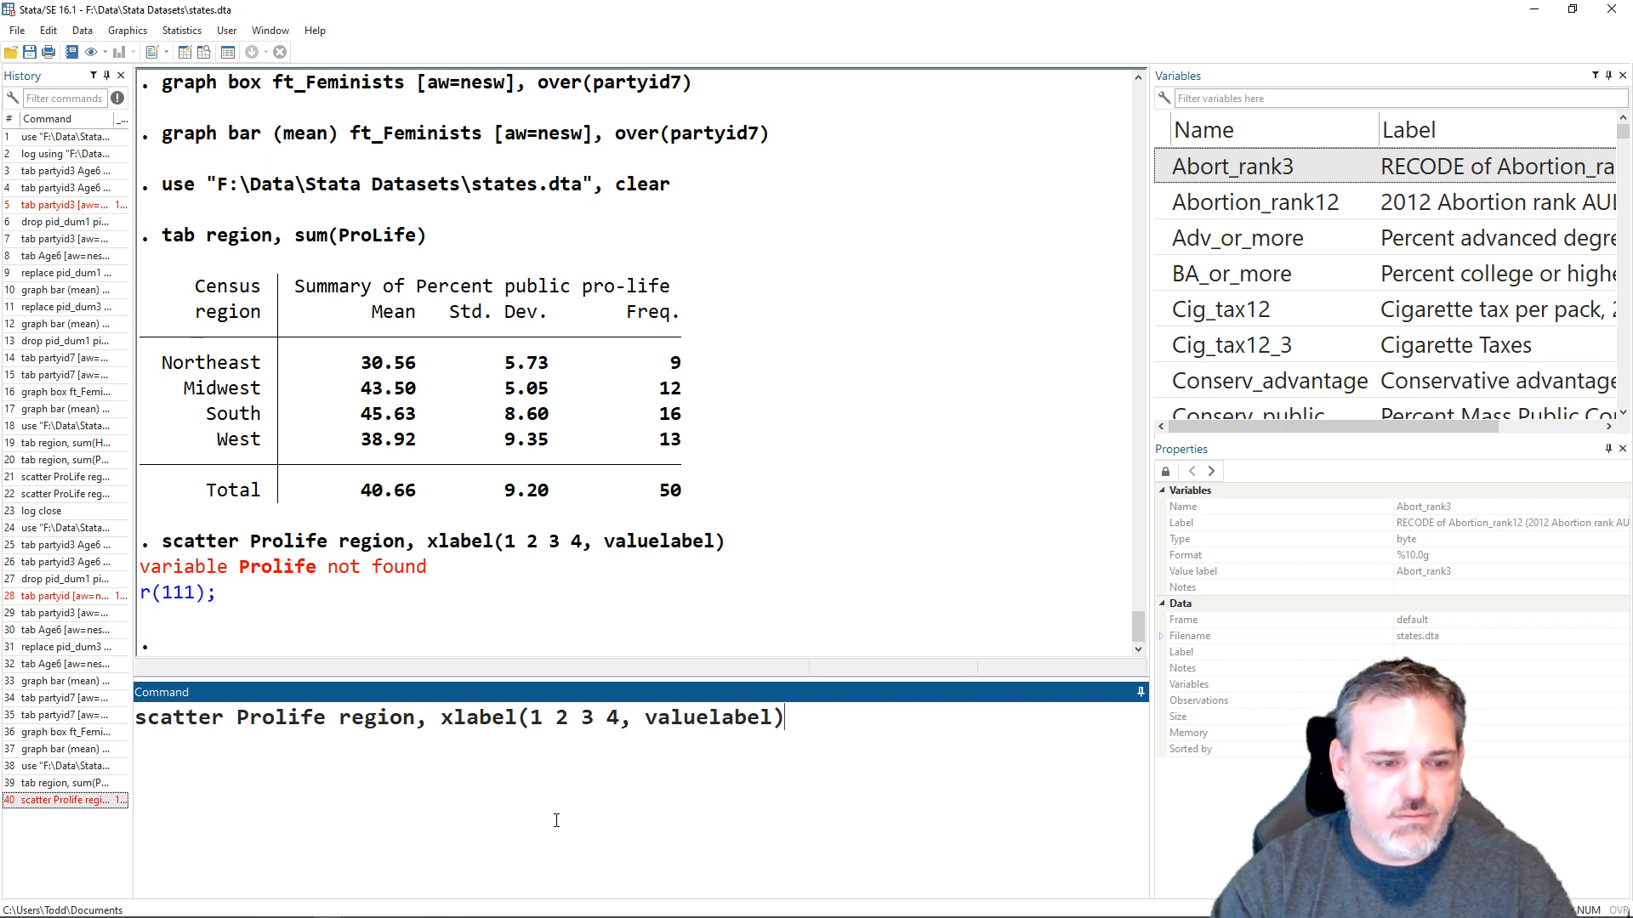
{"action": "key", "text": "Left"}
{"action": "key", "text": "Left"}
{"action": "key", "text": "Left"}
{"action": "key", "text": "Left"}
{"action": "key", "text": "Left"}
{"action": "key", "text": "Left"}
{"action": "key", "text": "Left"}
{"action": "key", "text": "Left"}
{"action": "key", "text": "Left"}
{"action": "key", "text": "Left"}
{"action": "key", "text": "Left"}
{"action": "key", "text": "Left"}
{"action": "key", "text": "Left"}
{"action": "key", "text": "Left"}
{"action": "key", "text": "Left"}
{"action": "key", "text": "Left"}
{"action": "key", "text": "Left"}
{"action": "key", "text": "Left"}
{"action": "key", "text": "Left"}
{"action": "key", "text": "Left"}
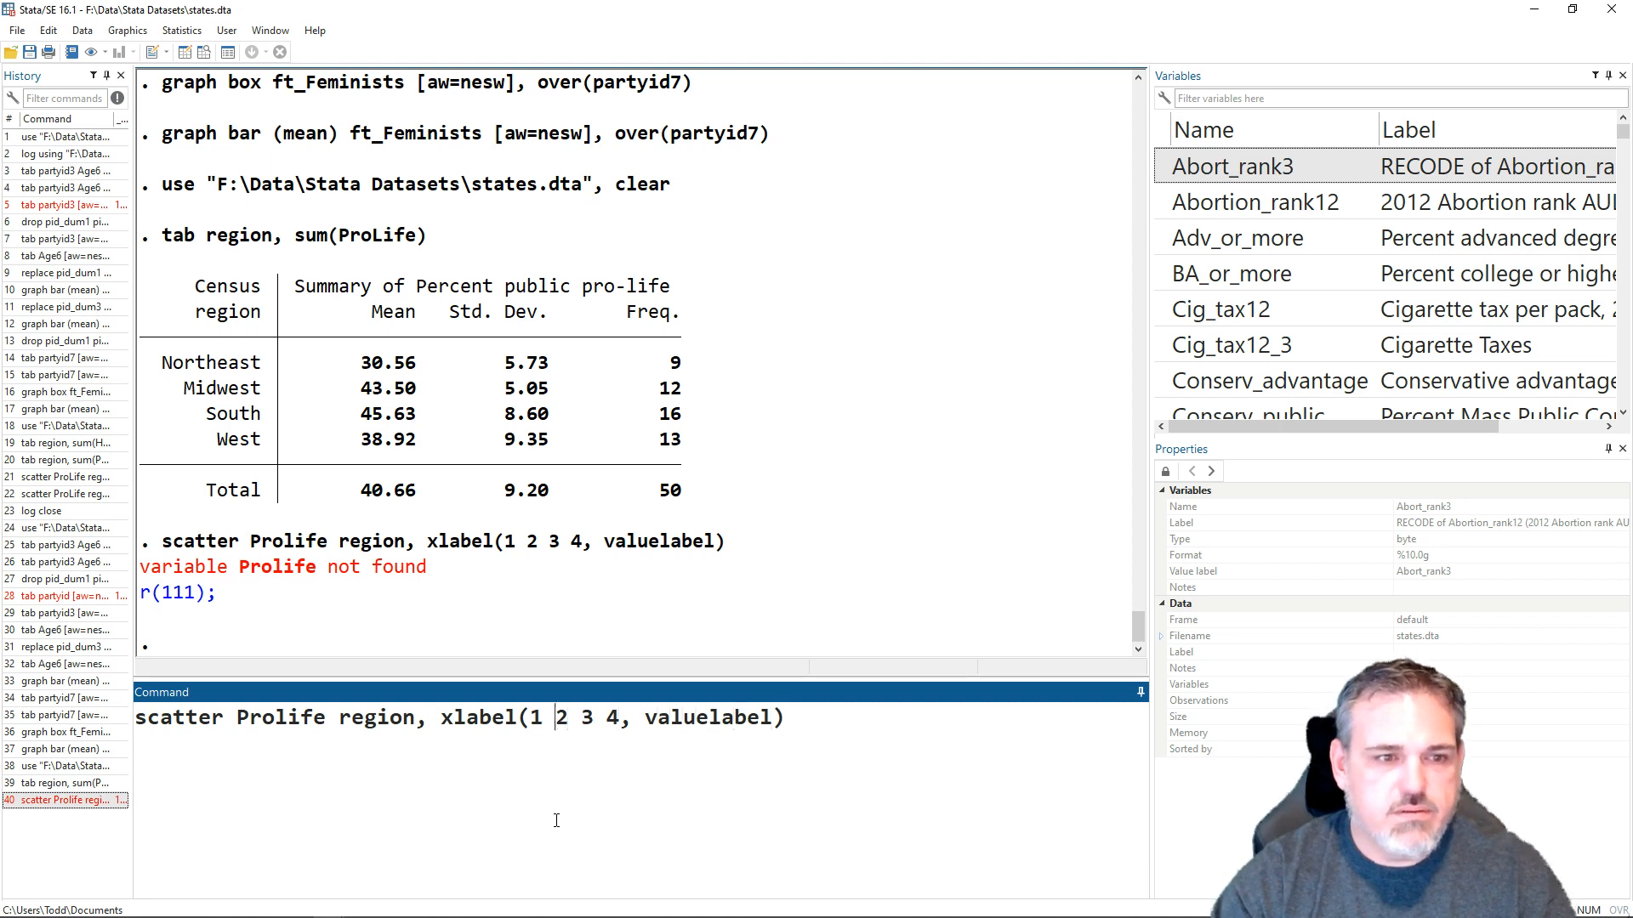
{"action": "key", "text": "Right"}
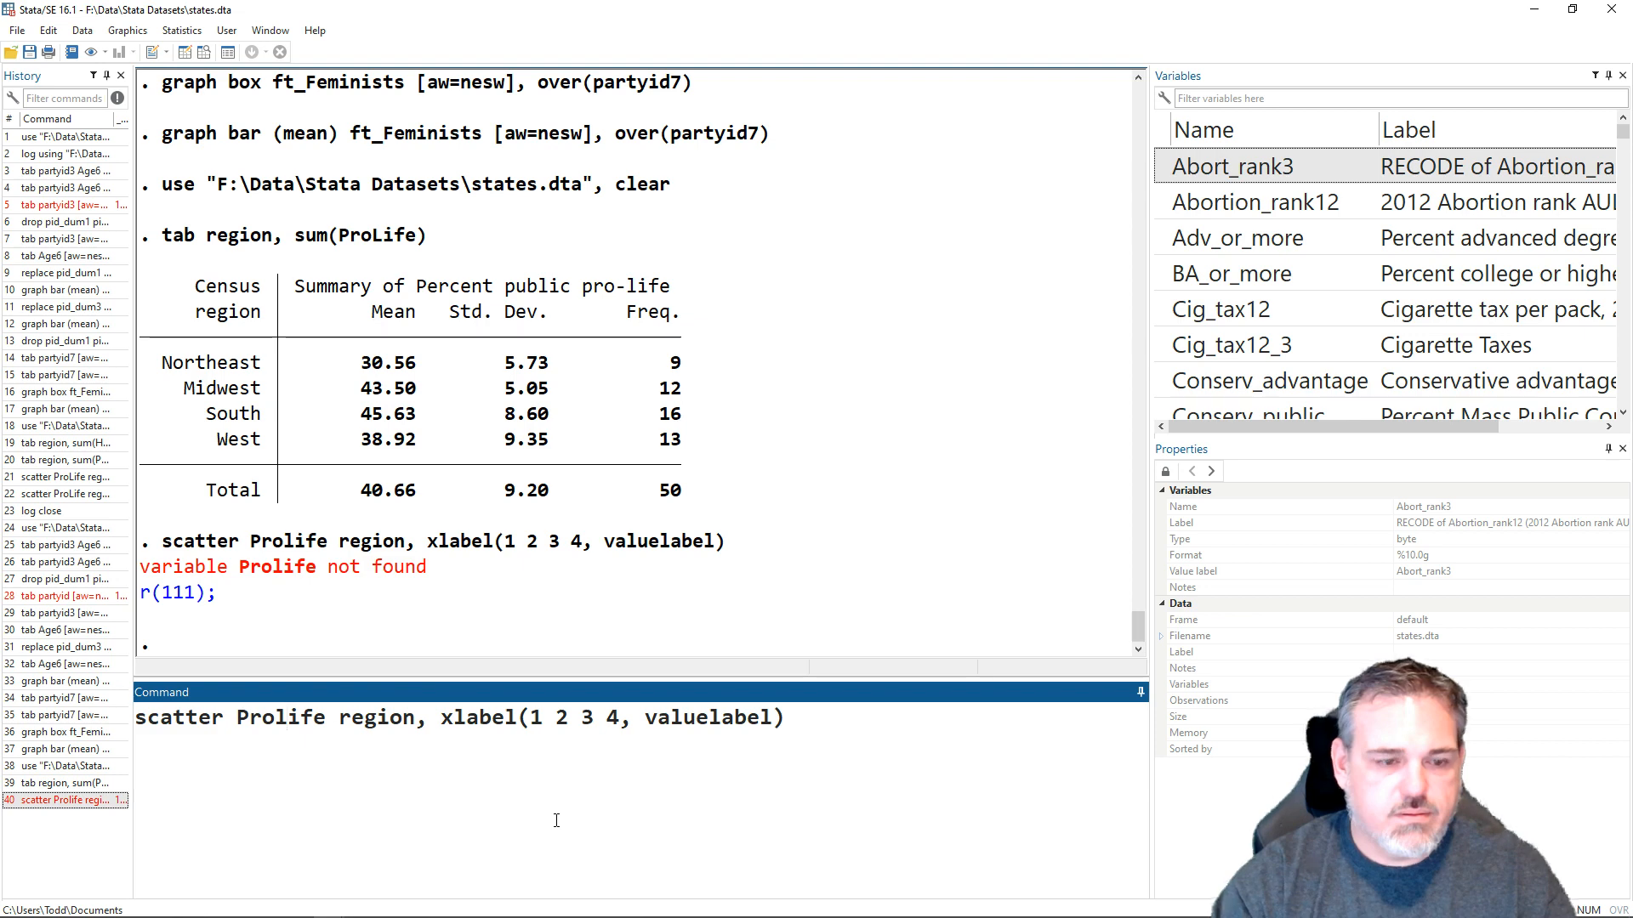
{"action": "key", "text": "BackSpace"}
{"action": "type", "text": "L"}
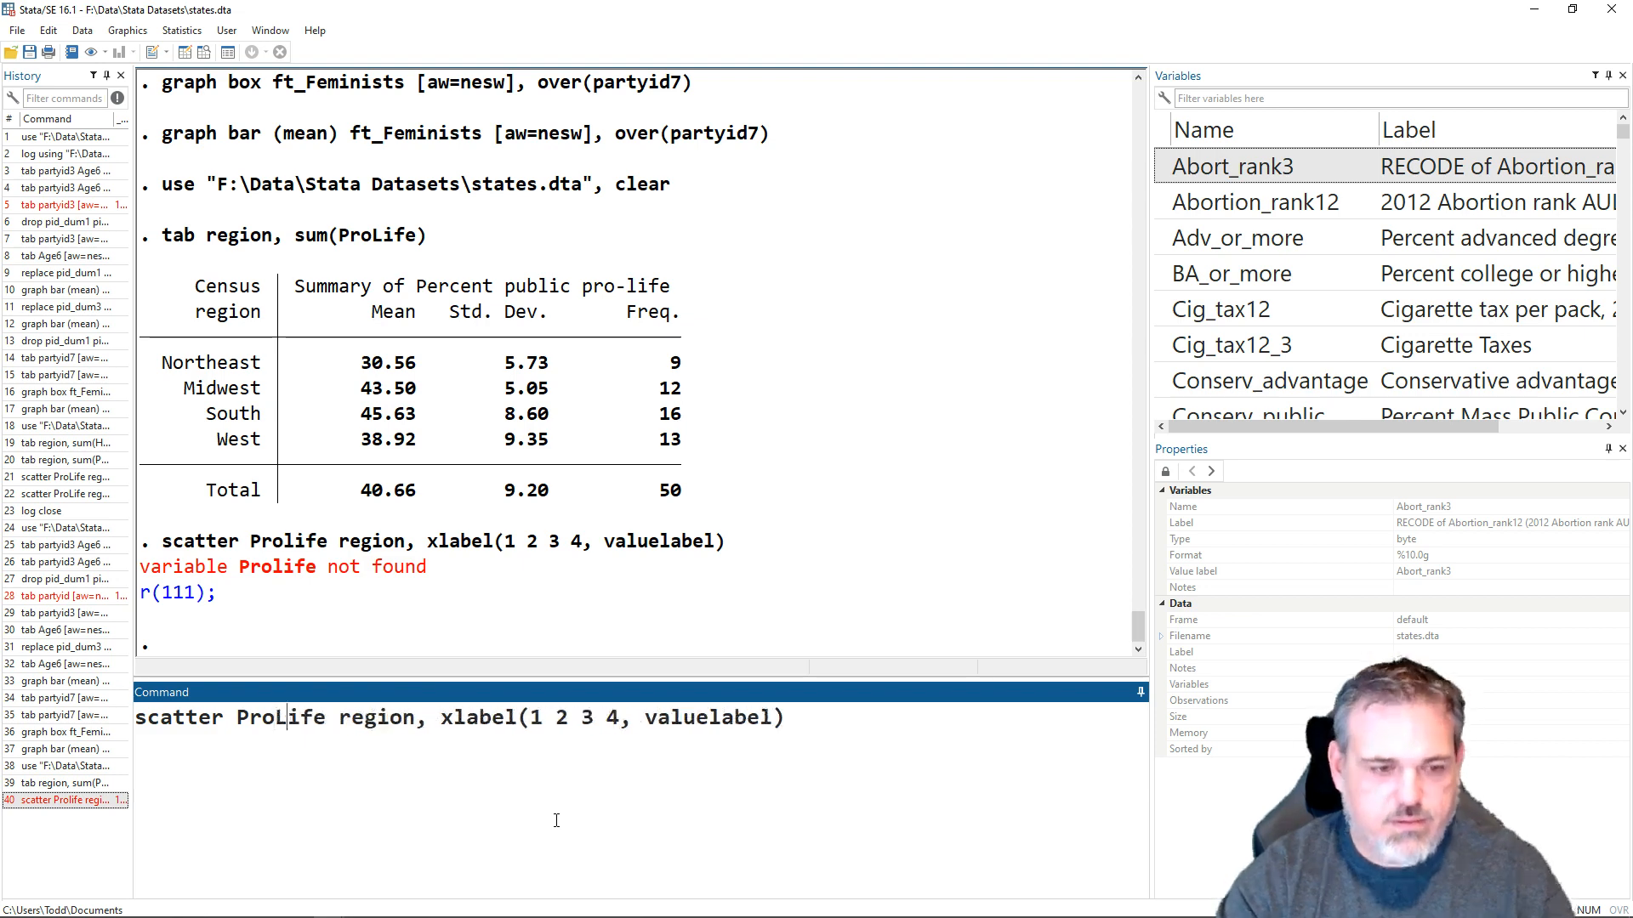
{"action": "key", "text": "Return"}
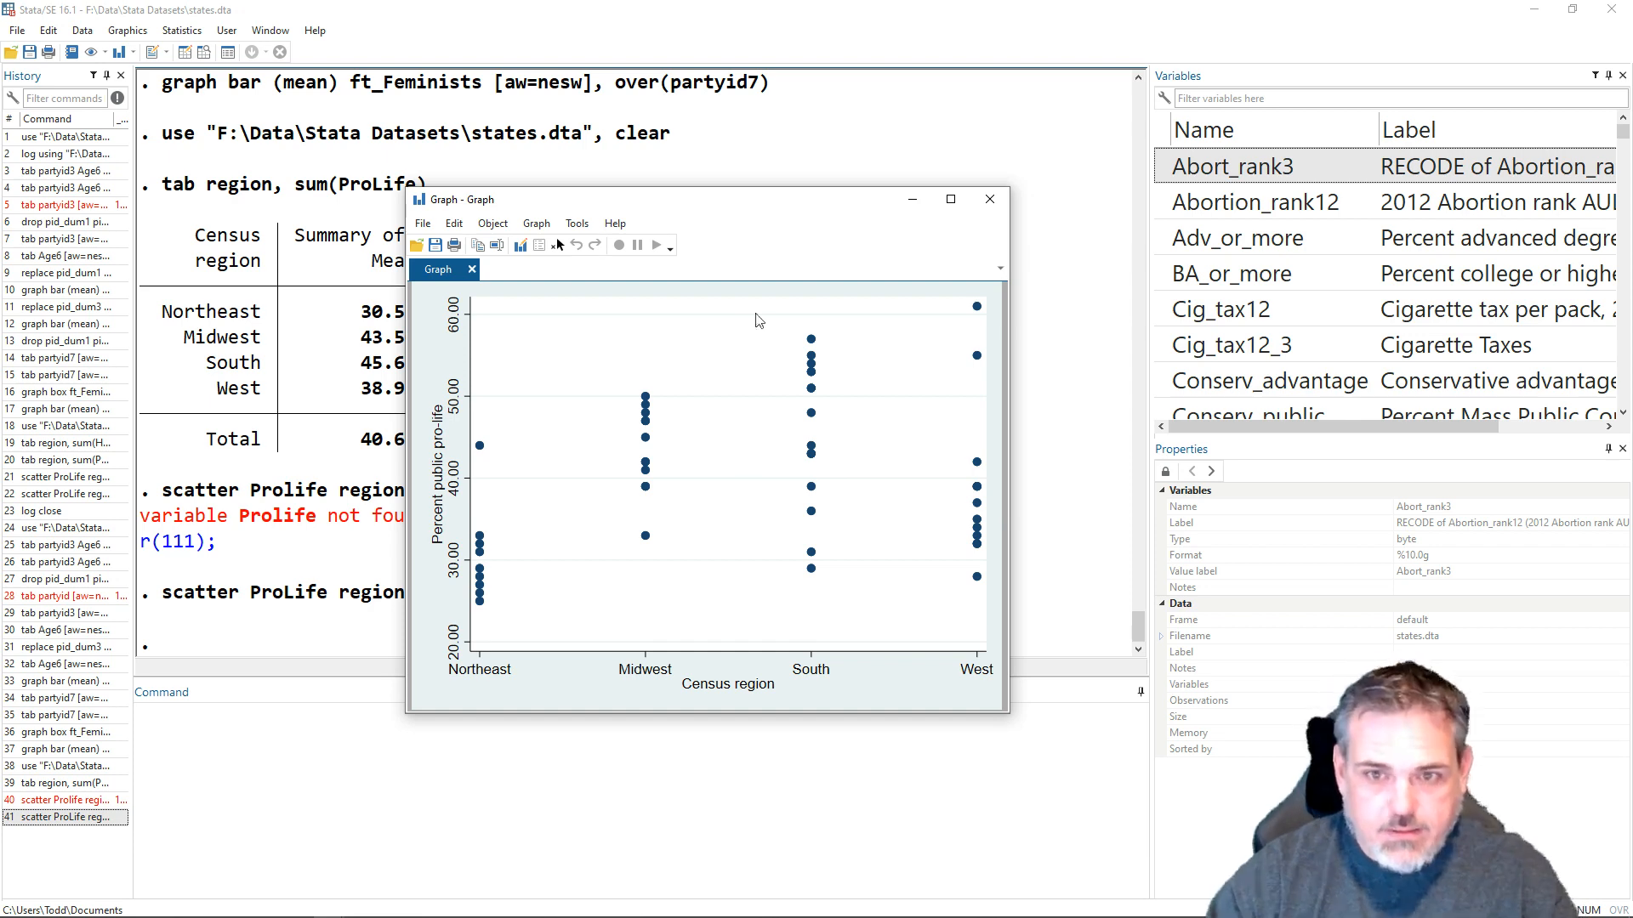
{"action": "left_click", "coordinate": [990, 199]}
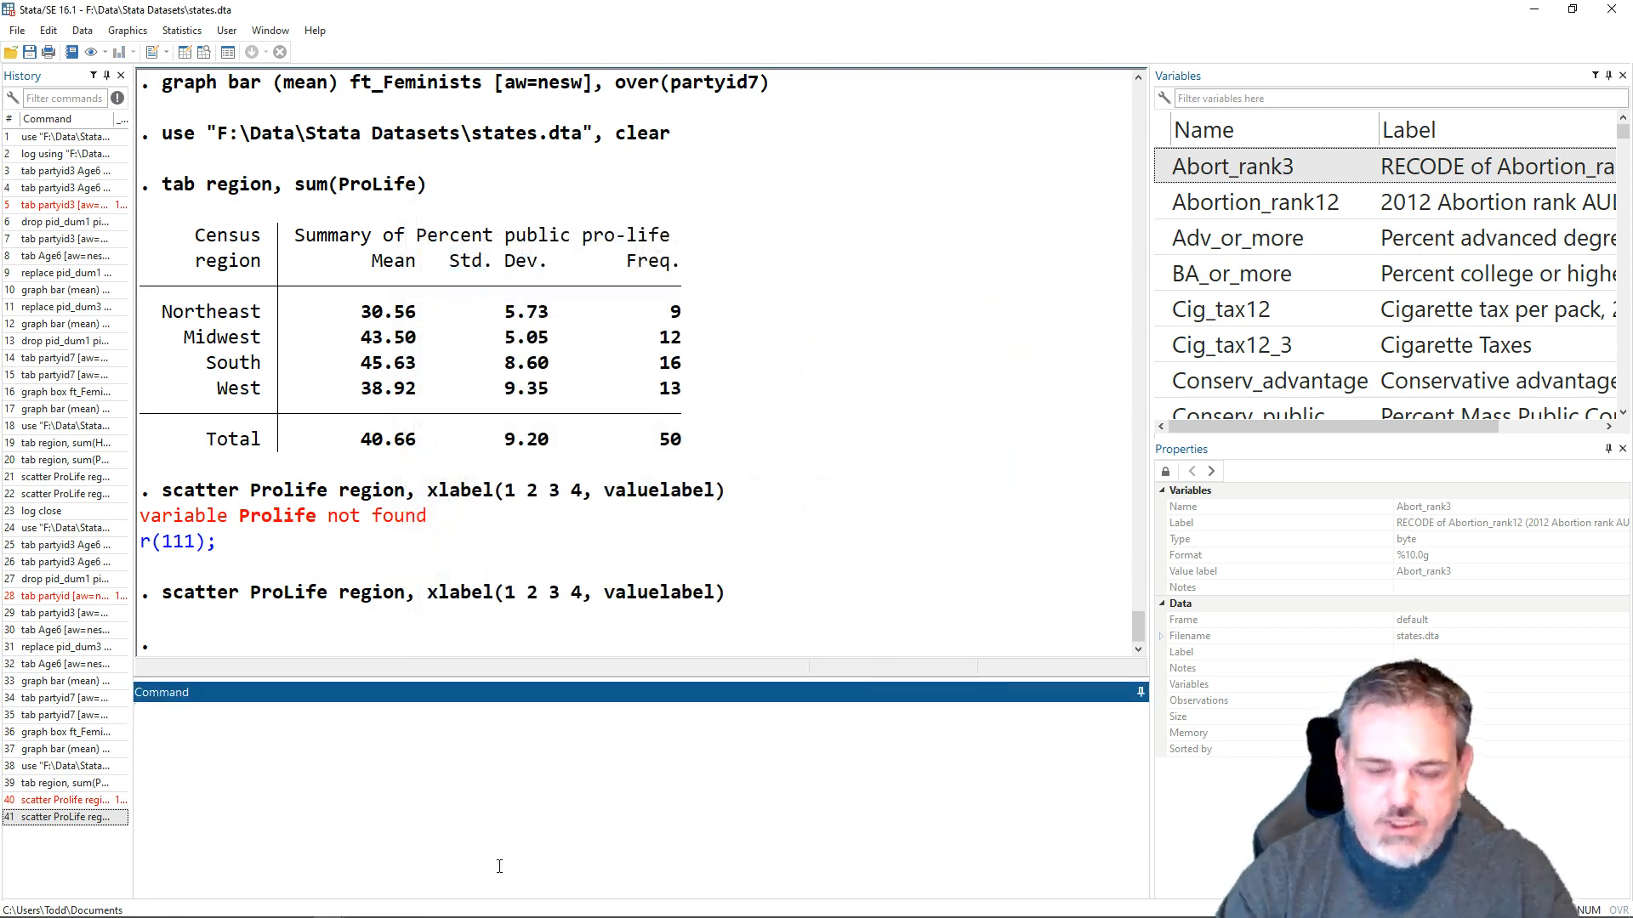
- Redraw the scatter plot with jittered points by running scatter ProLife region, xlabel(1 2 3 4, valuelabel) jitter(7)
{"action": "key", "text": "Page_Up"}
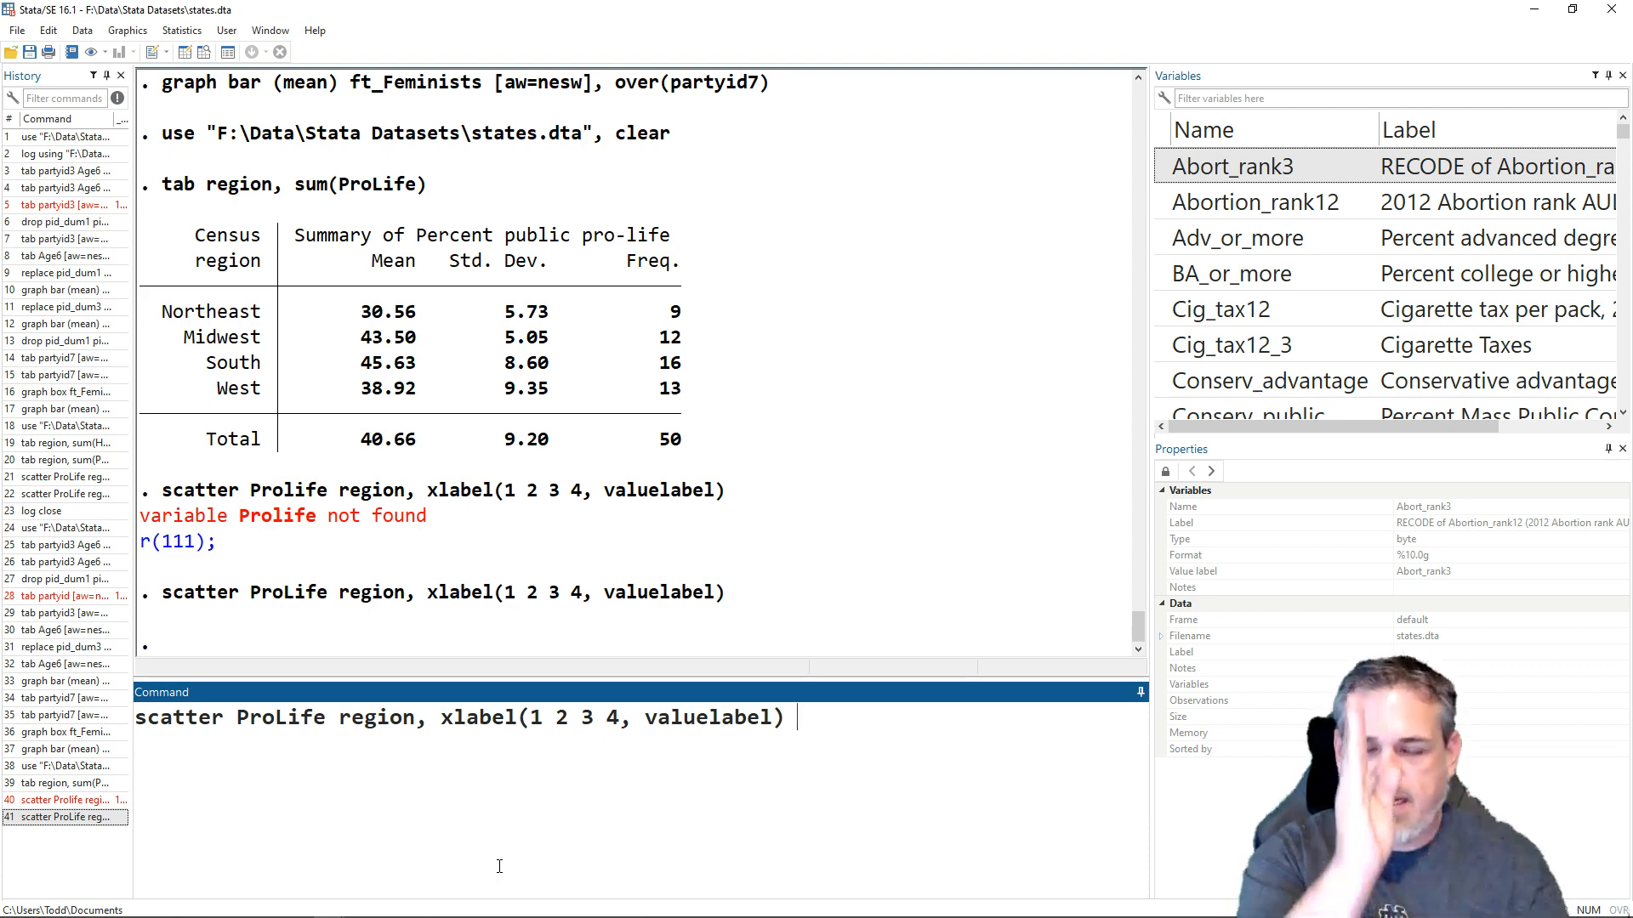
{"action": "type", "text": "j"}
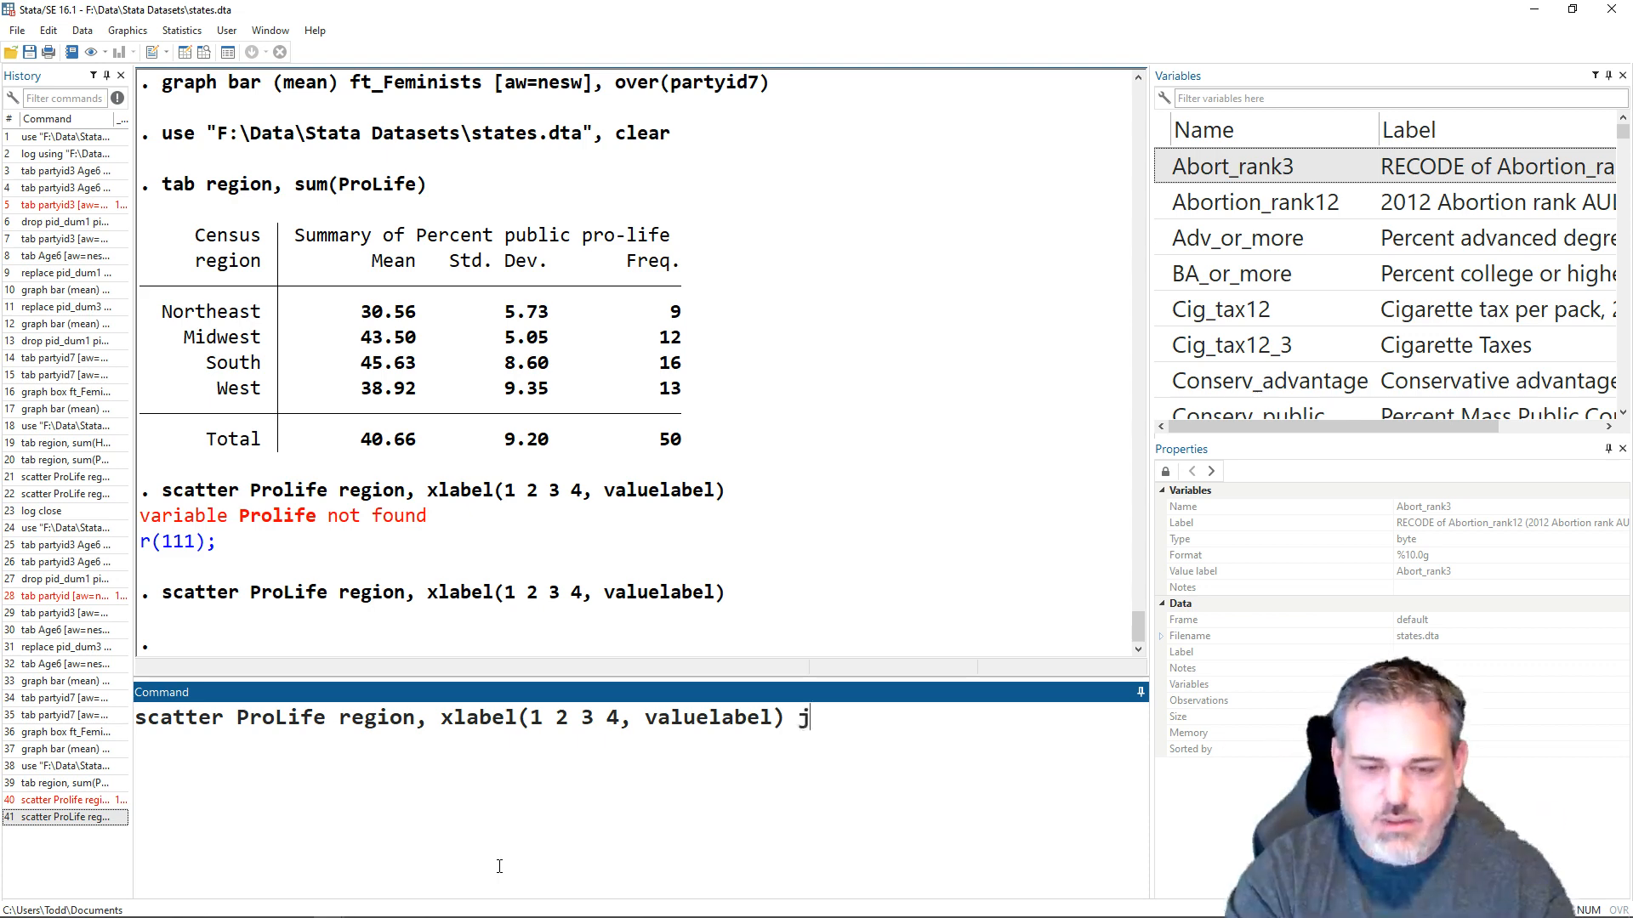
{"action": "type", "text": "itter(7)"}
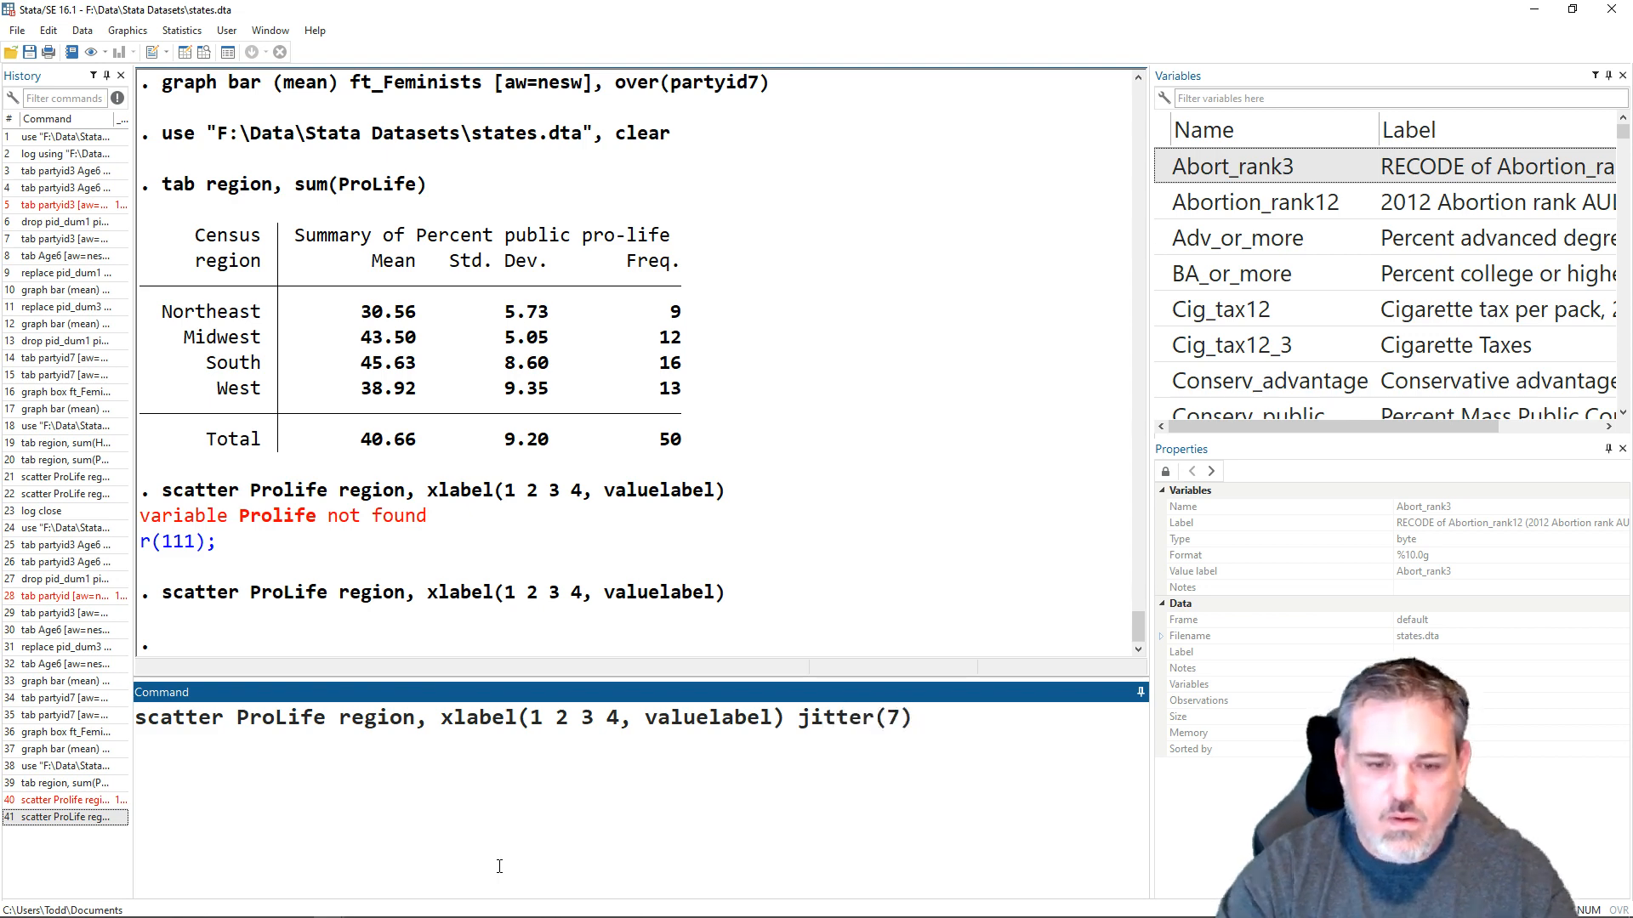
{"action": "key", "text": "Return"}
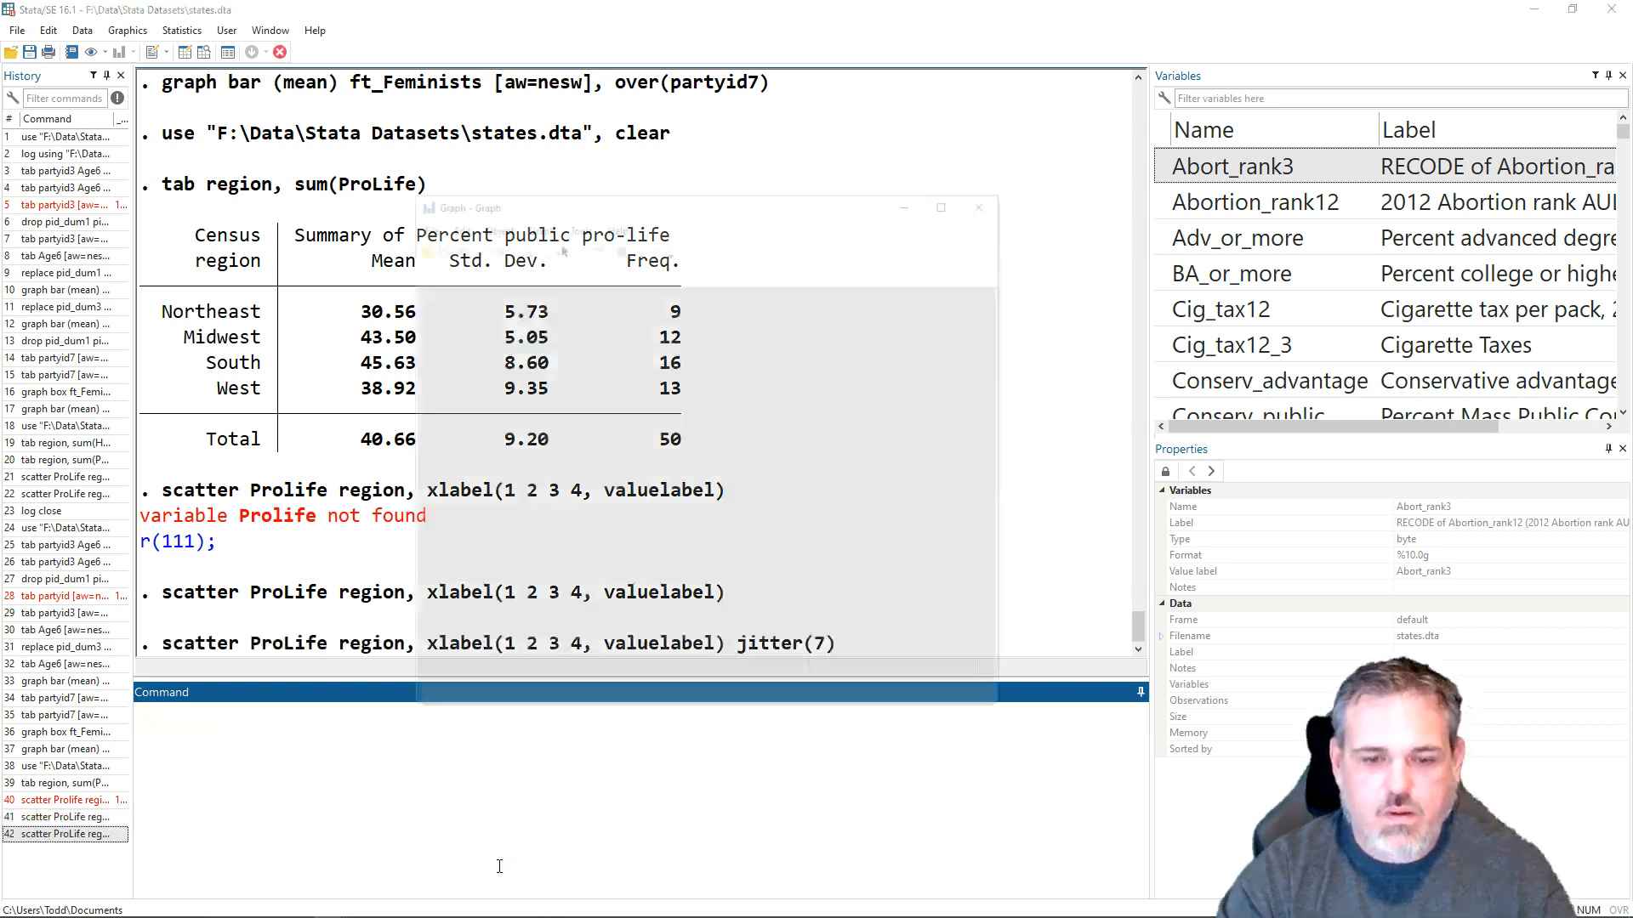